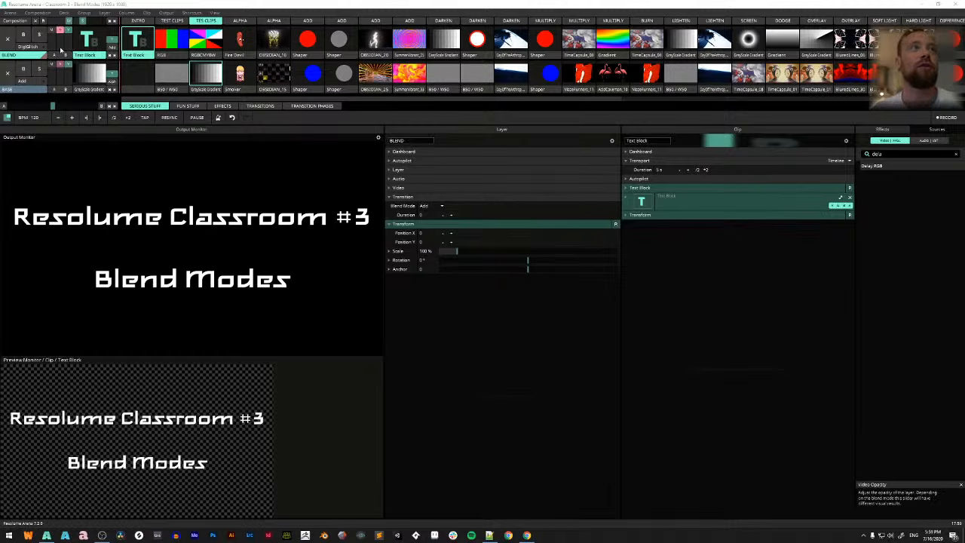
Set the BLEND layer's blend mode to Add and trigger the empty intro clip on the BASE layer
click(41, 47)
click(28, 130)
click(41, 48)
click(137, 73)
click(41, 48)
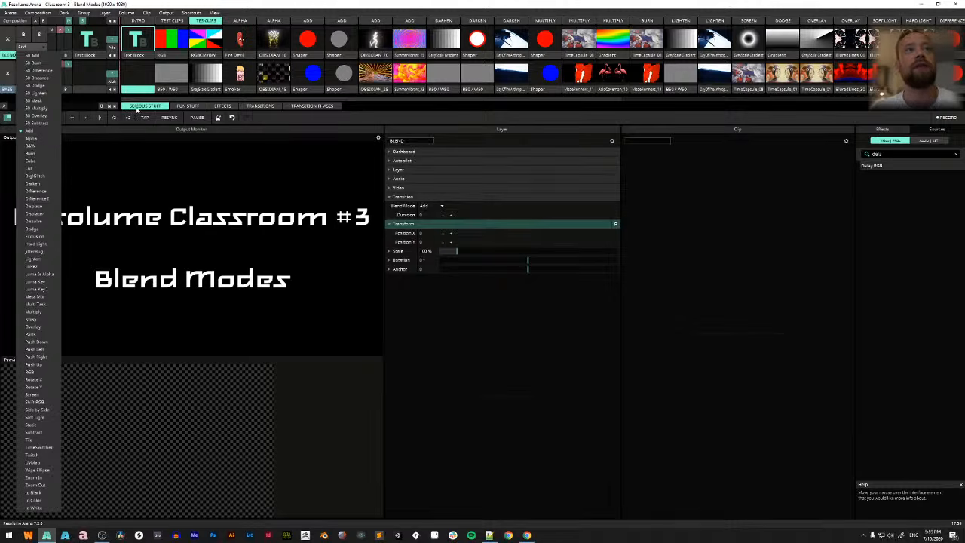
click(143, 110)
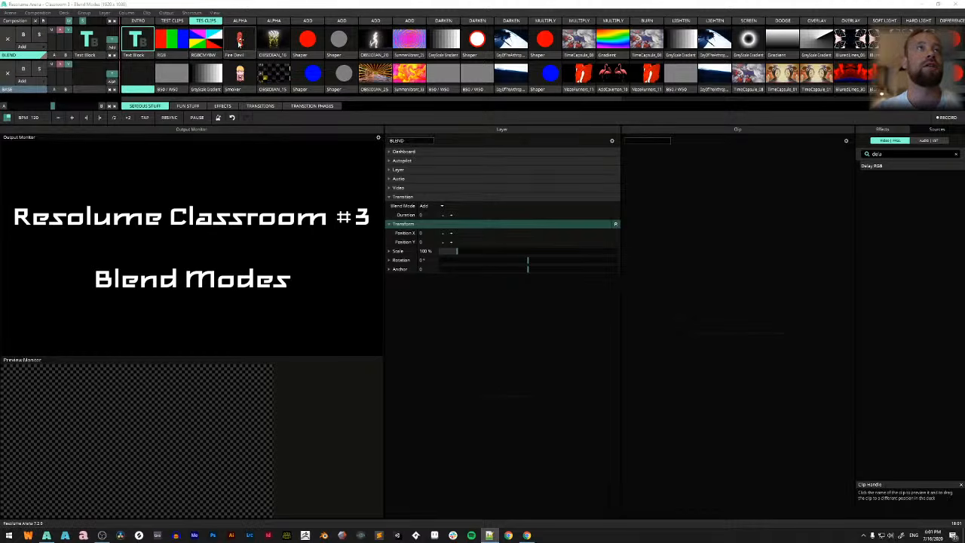
Launch the second ALPHA column, preview its OBSIDIAN_15 clip, and lower the BLEND layer's video opacity roughly halfway
click(274, 21)
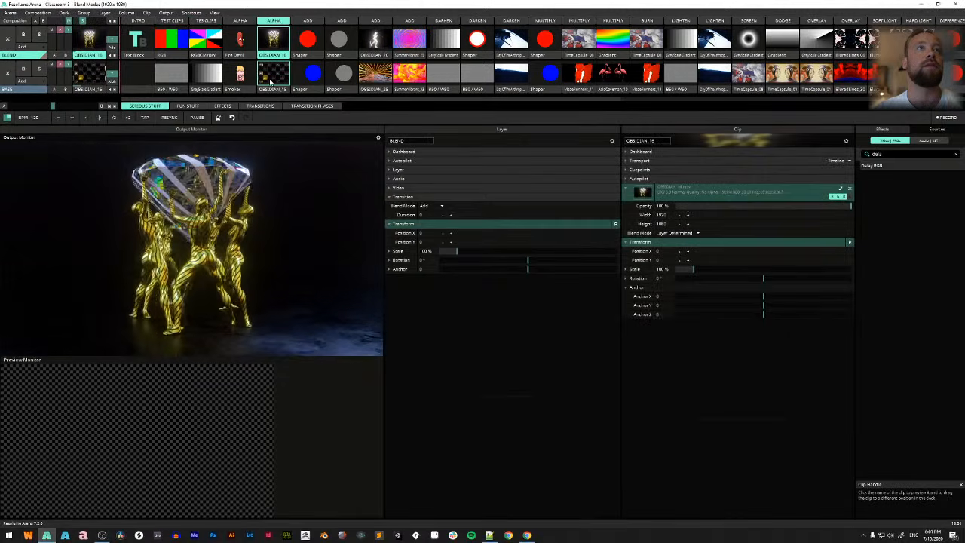
click(275, 90)
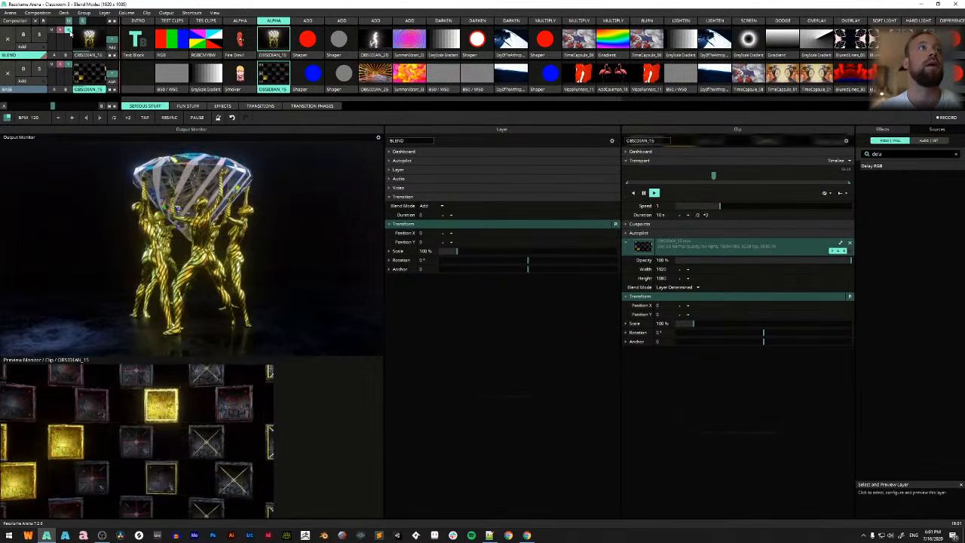
drag(70, 31, 69, 43)
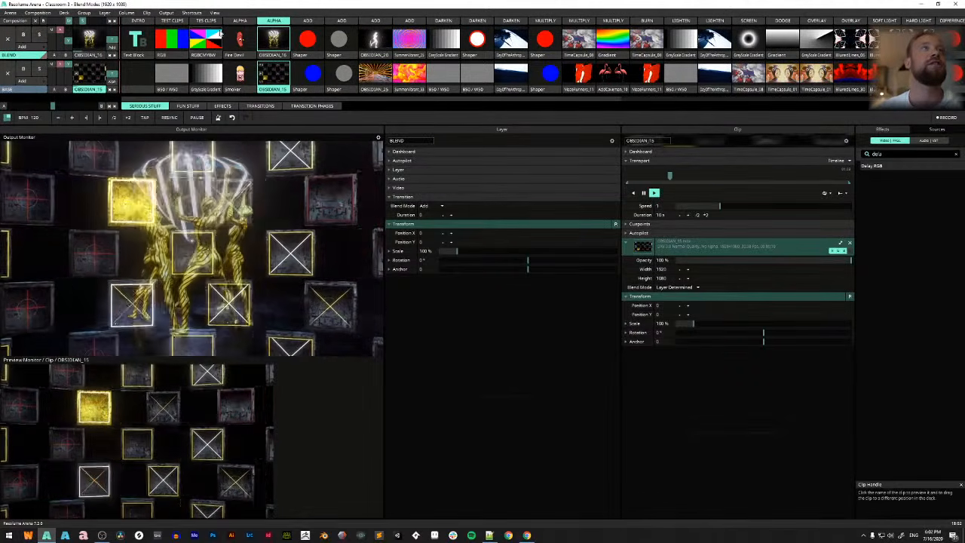
Launch the first ALPHA column with Fire Devil over Smoker and set the BLEND layer's blend mode to Alpha
click(235, 22)
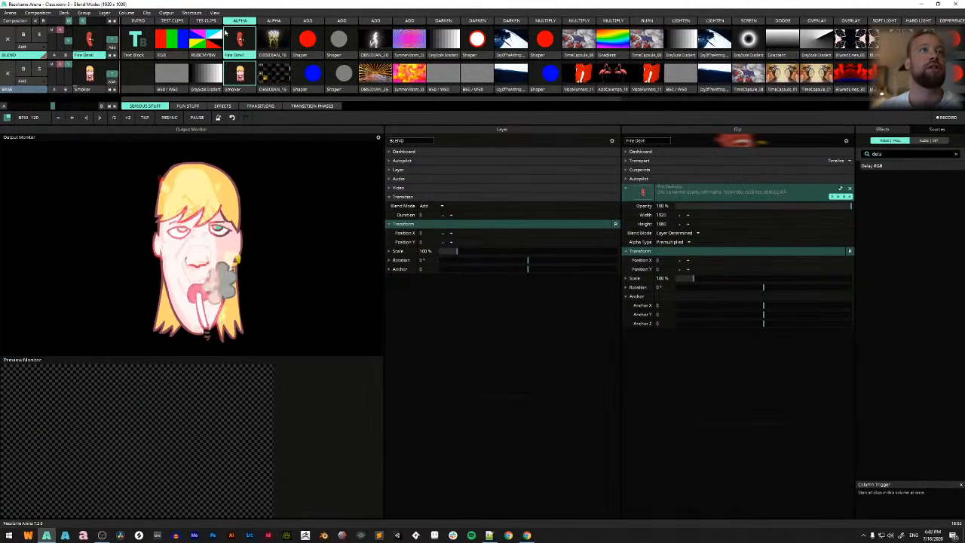
click(47, 48)
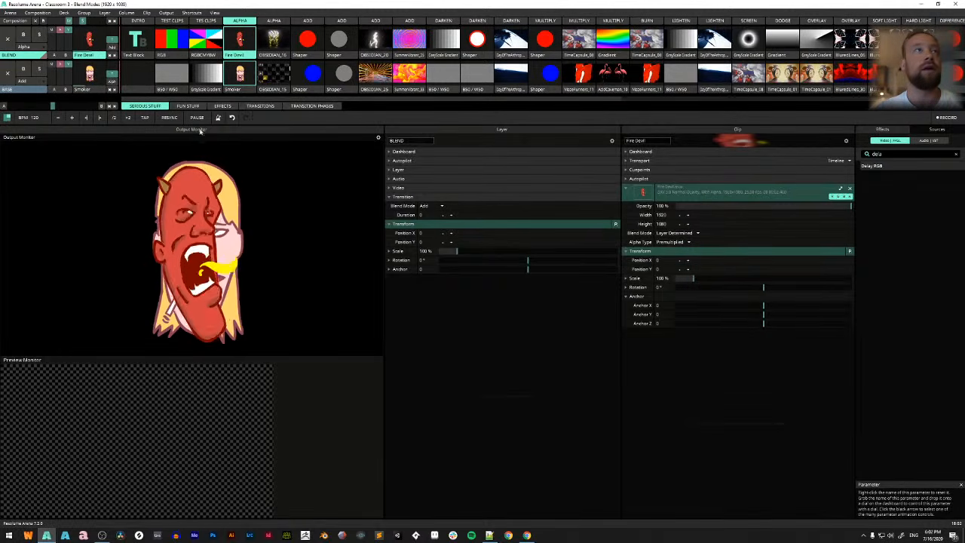
click(233, 89)
click(233, 54)
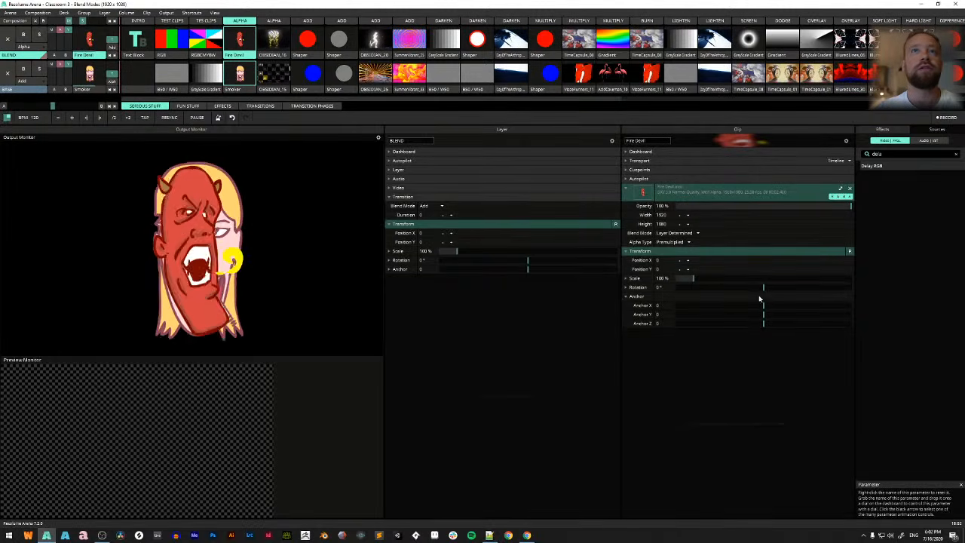
Try an Anchor X of -353.1 on the Fire Devil clip, preview it without its alpha channel, and reset the anchor
drag(762, 307, 761, 307)
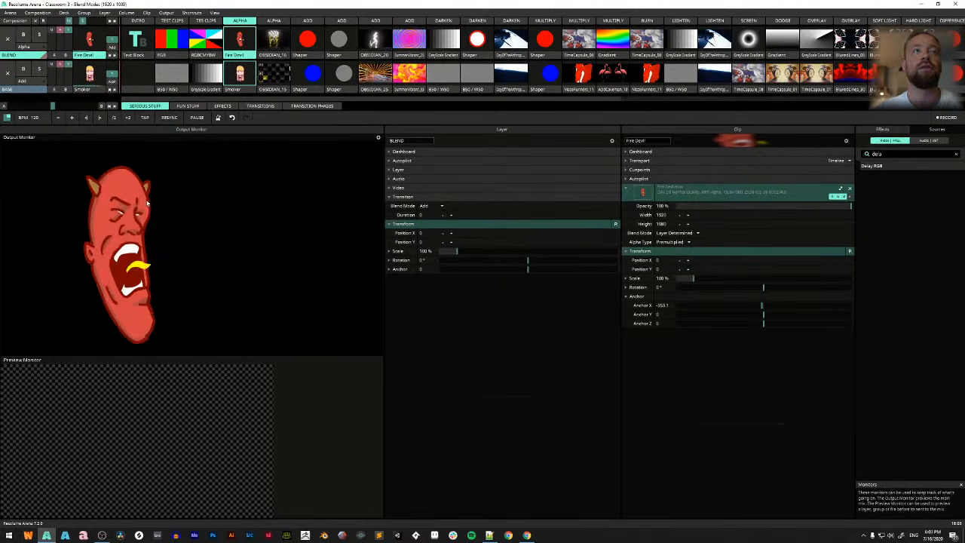
click(238, 57)
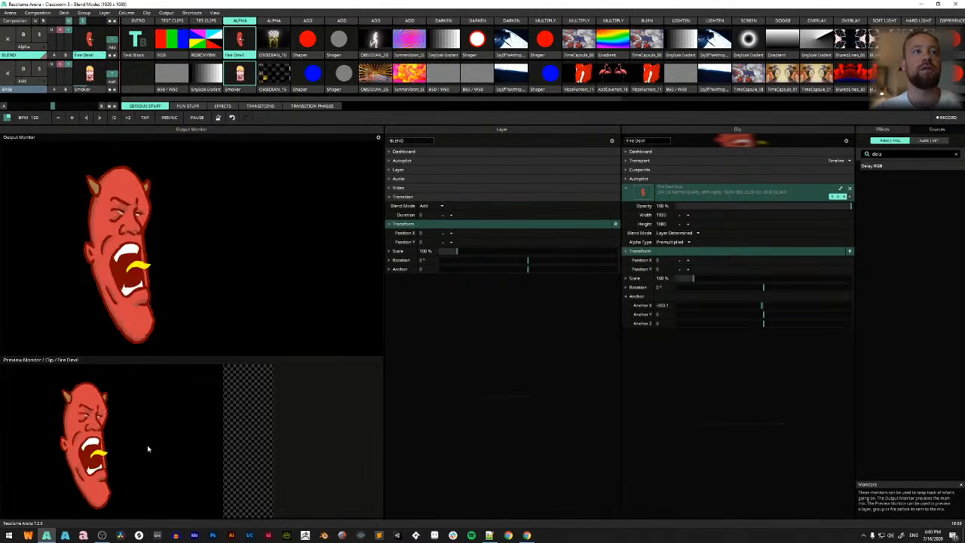
right_click(762, 308)
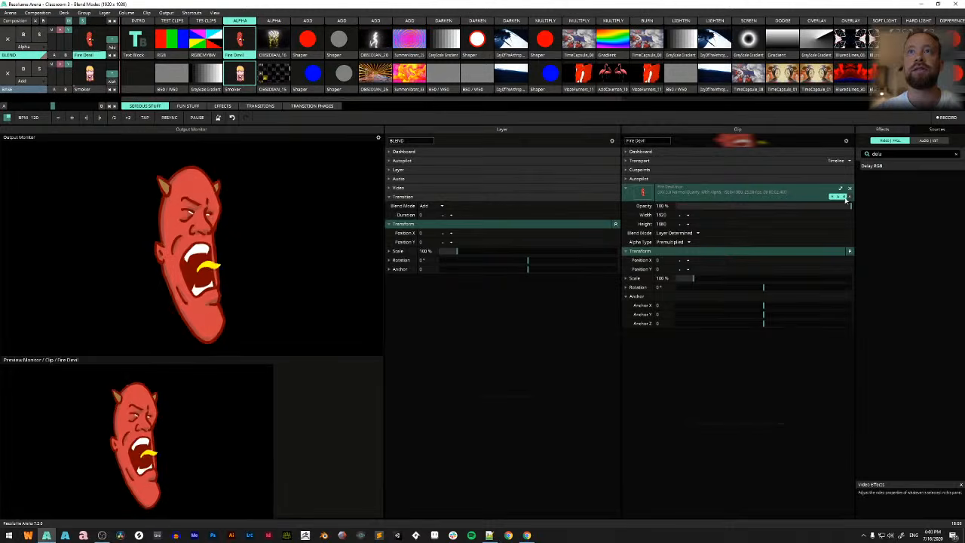
mouse_move(77, 480)
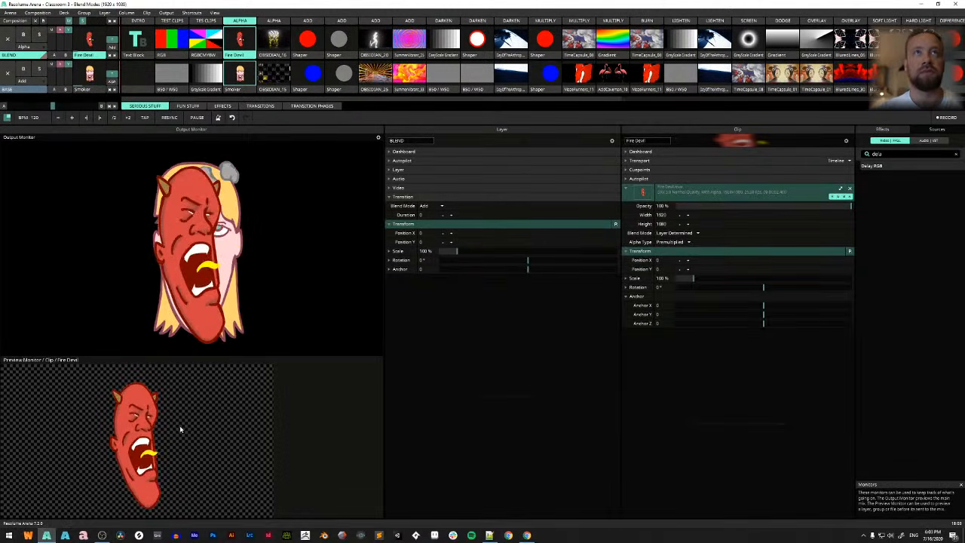
Launch the second ALPHA column and apply an Auto Mask effect with contrast 0.67 to the OBSIDIAN_16 clip
click(275, 36)
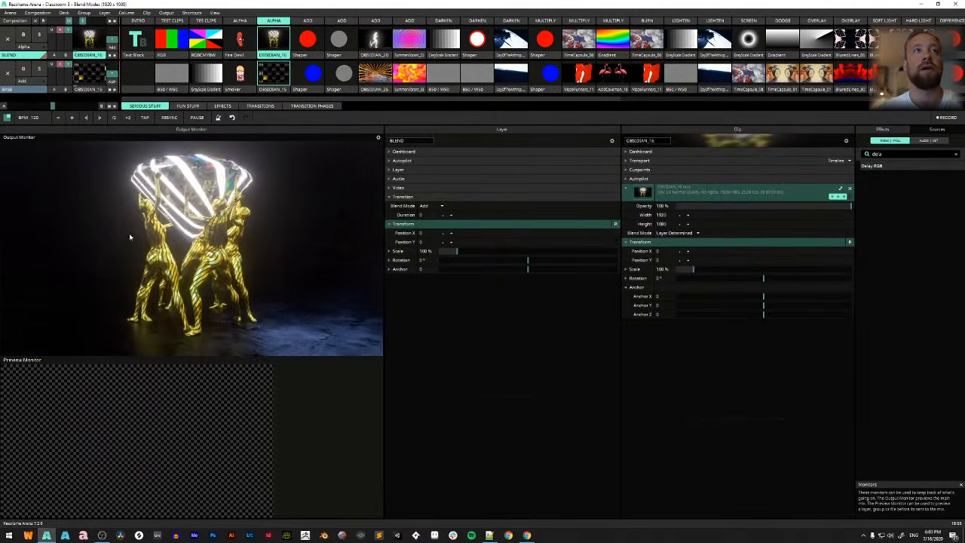
click(955, 154)
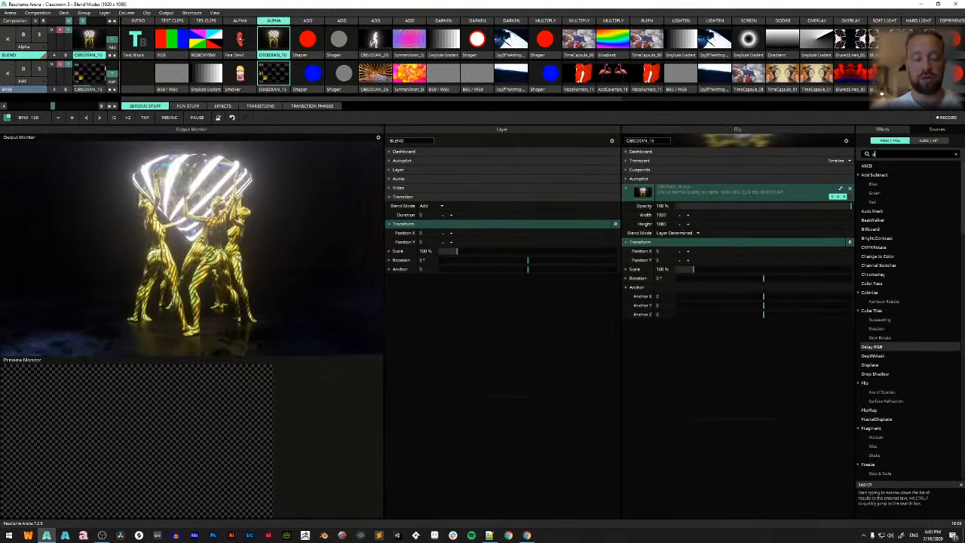
text(auto)
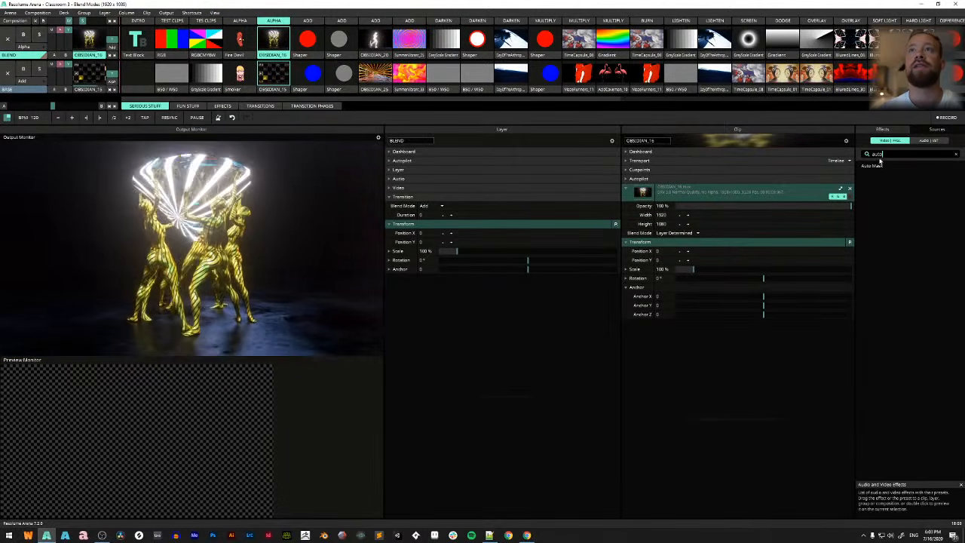
drag(874, 166, 681, 362)
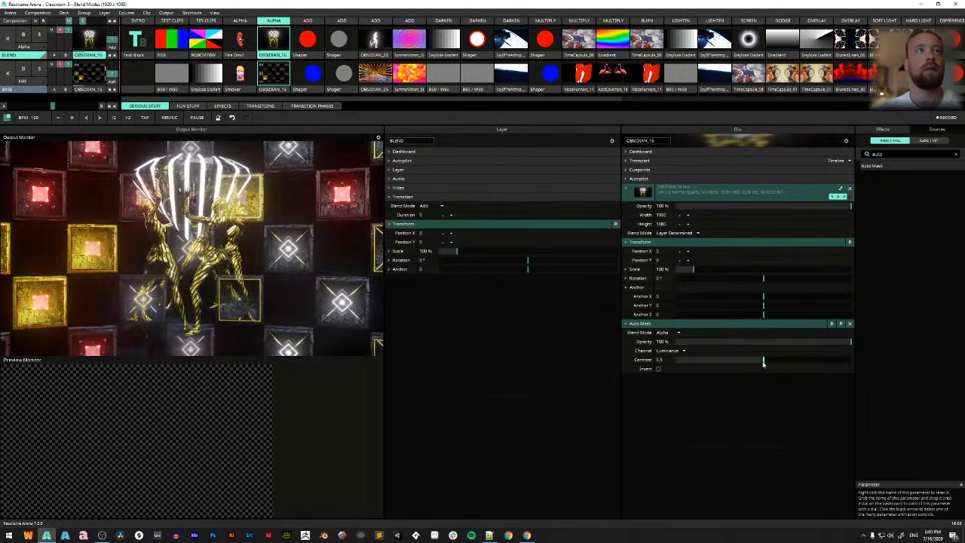
drag(756, 364, 783, 363)
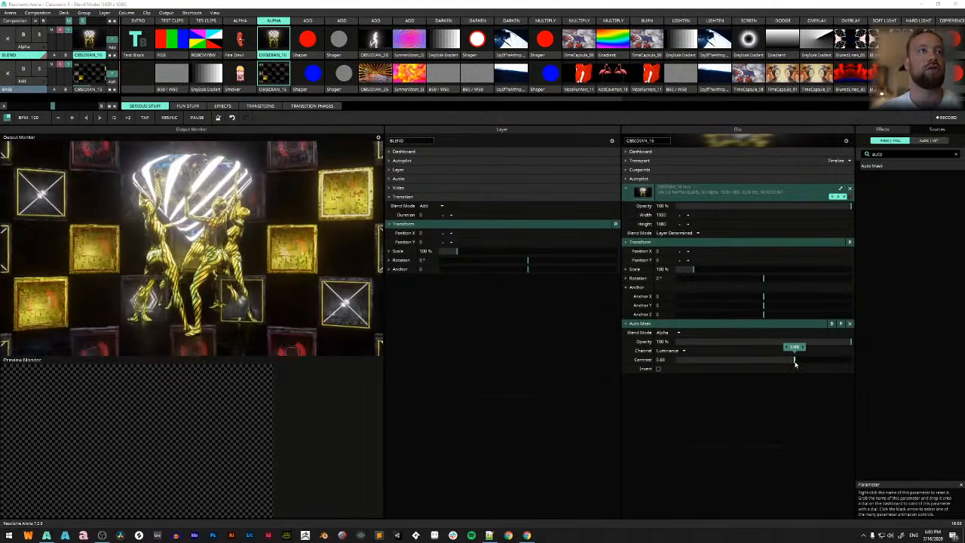
drag(792, 363, 793, 363)
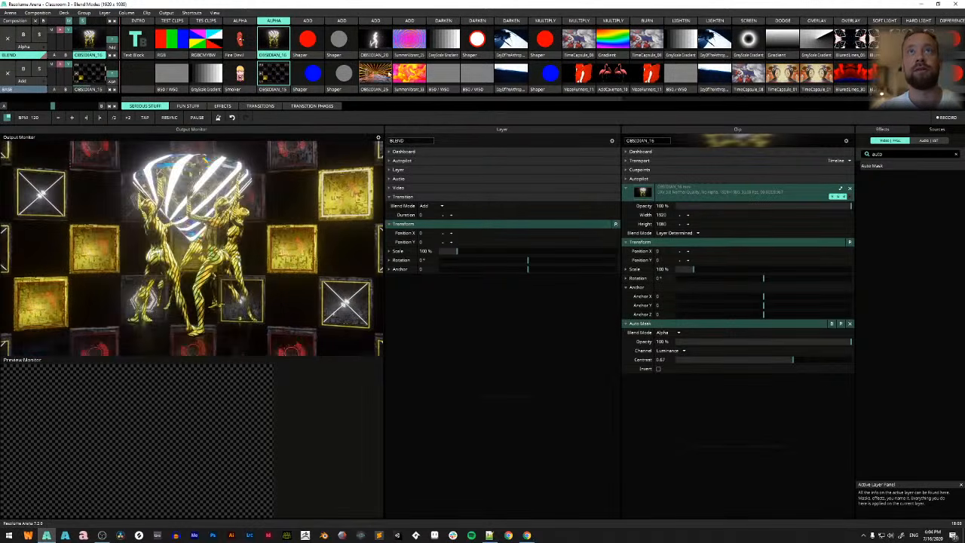
Trigger the red and blue Shaper clips in the first ADD column and set the BLEND layer's blend mode to Add
drag(410, 99, 504, 114)
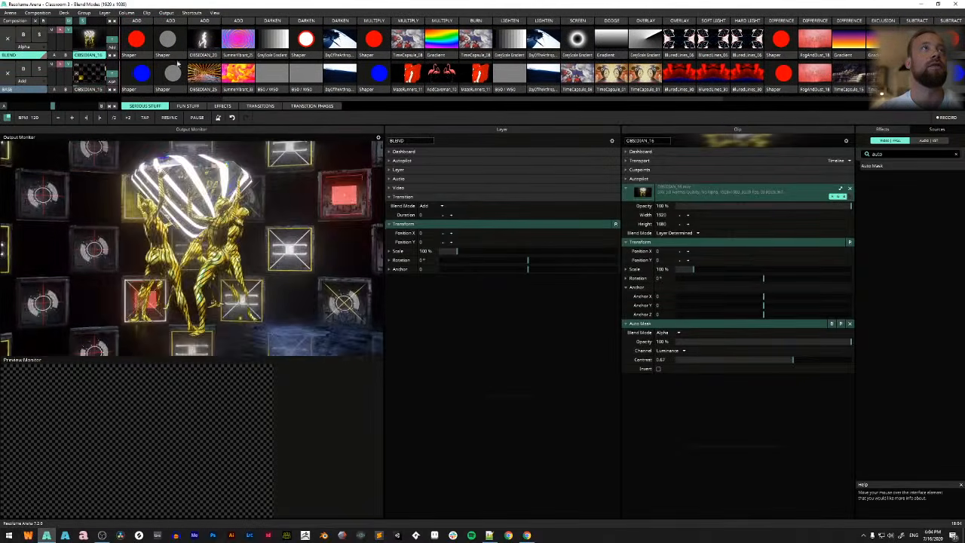
click(131, 54)
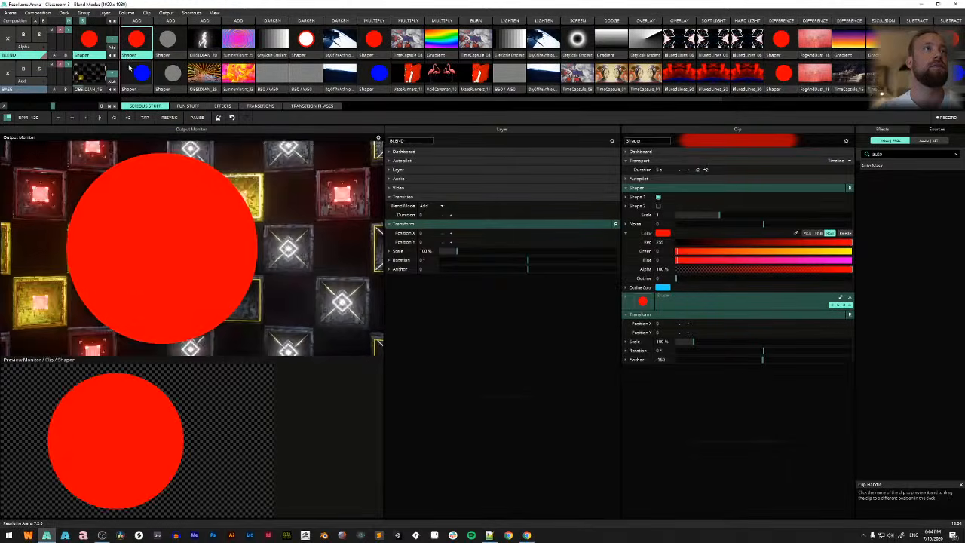
click(141, 72)
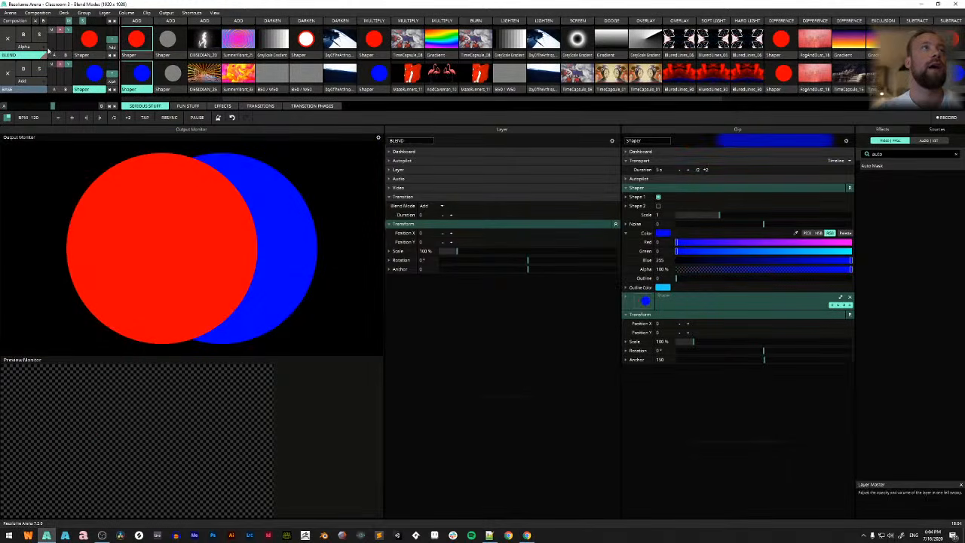
click(52, 31)
click(47, 132)
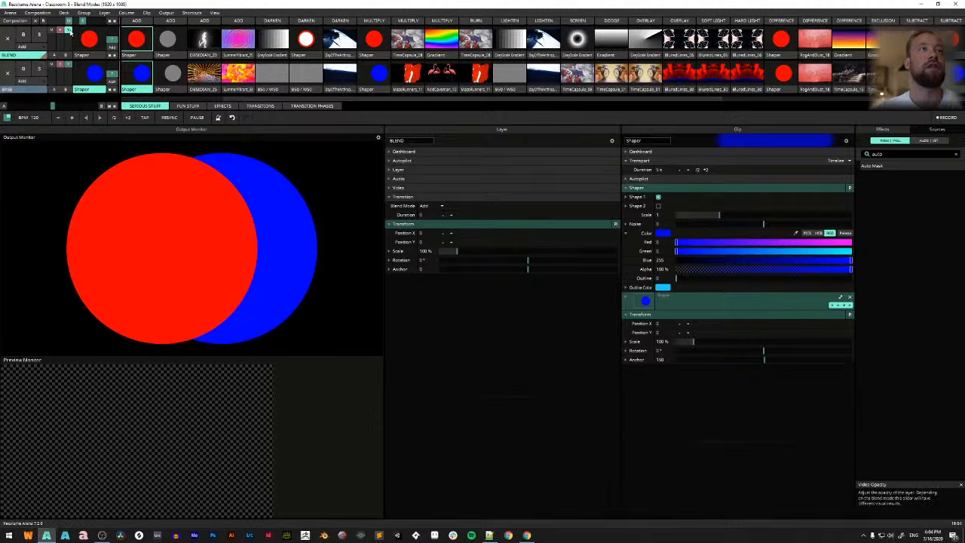
Expand the BLEND layer's Layer and Video settings and set its video opacity to 50%
drag(70, 31, 71, 30)
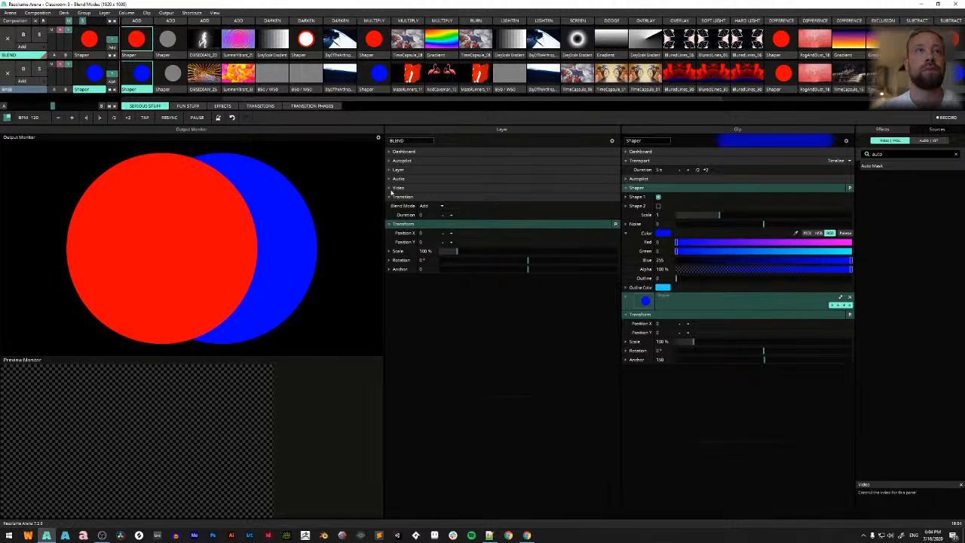
click(6, 56)
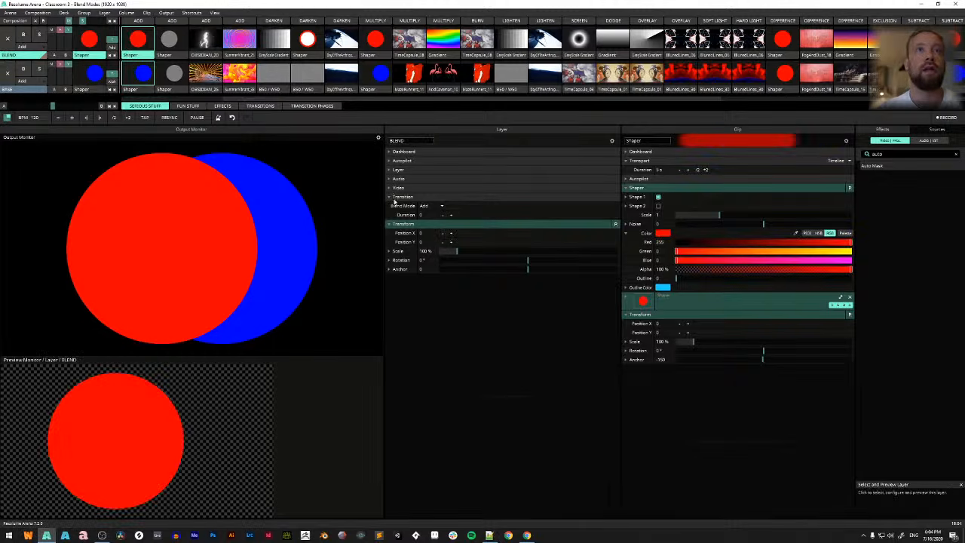
click(392, 170)
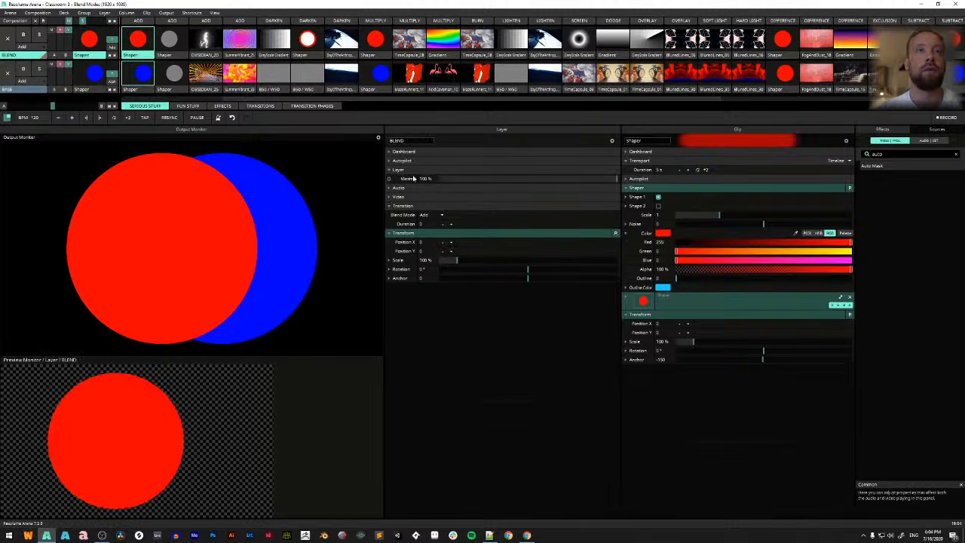
click(390, 198)
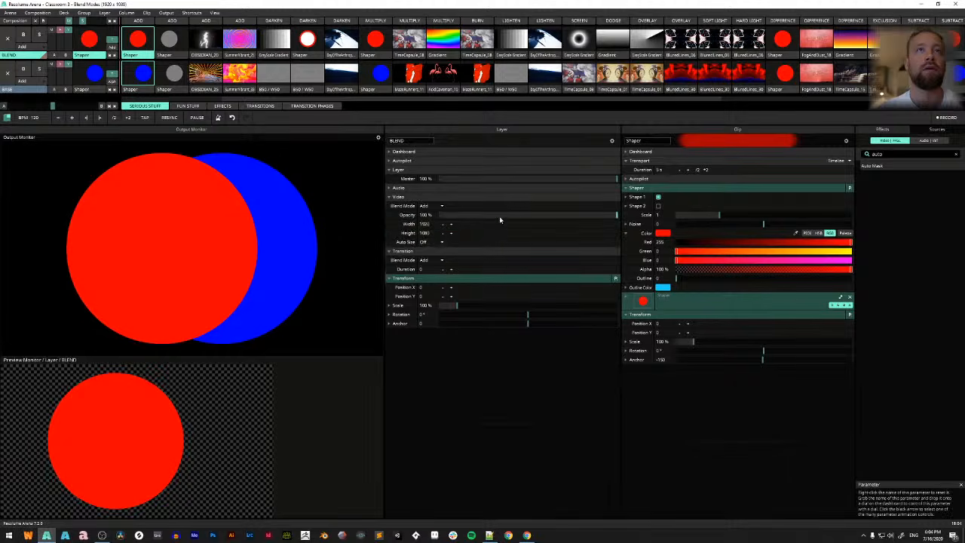
click(528, 215)
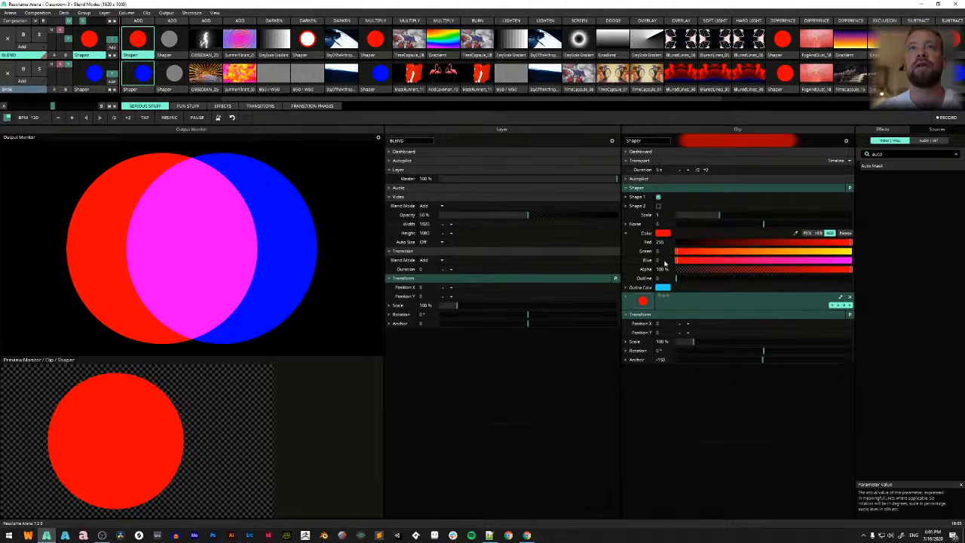
Inspect the blue Shaper clip's colour, and sample the circles' magenta overlap into the B50 / W50 solid colour clip without playing it
click(143, 89)
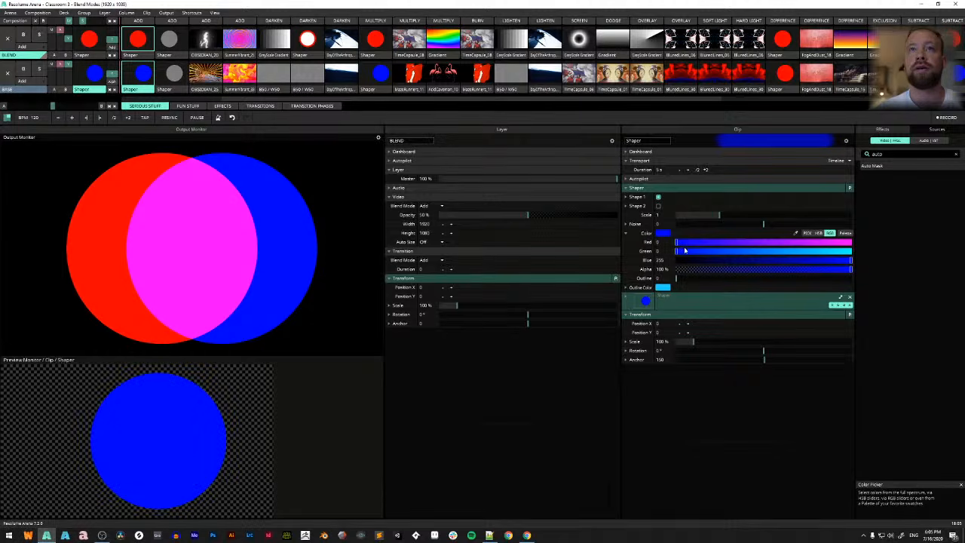
drag(358, 100, 215, 111)
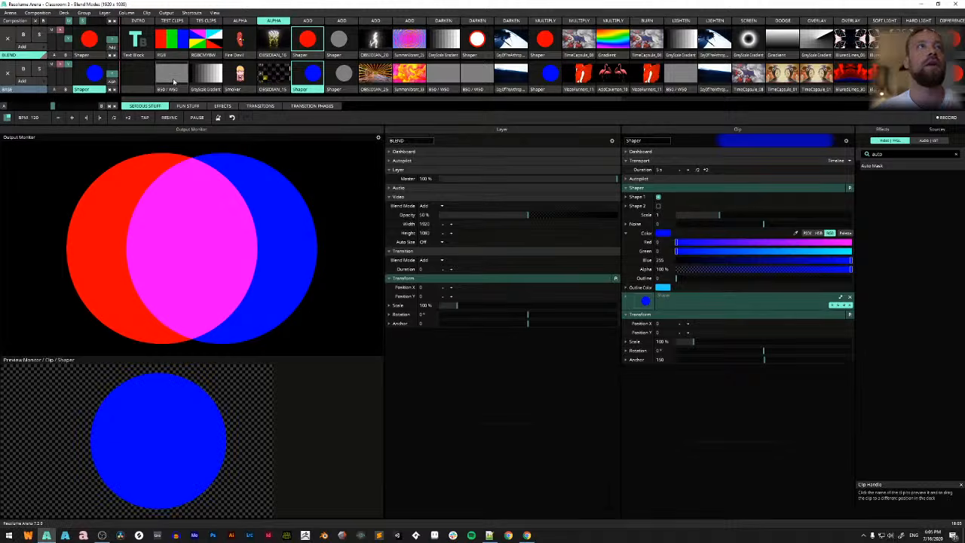
click(173, 83)
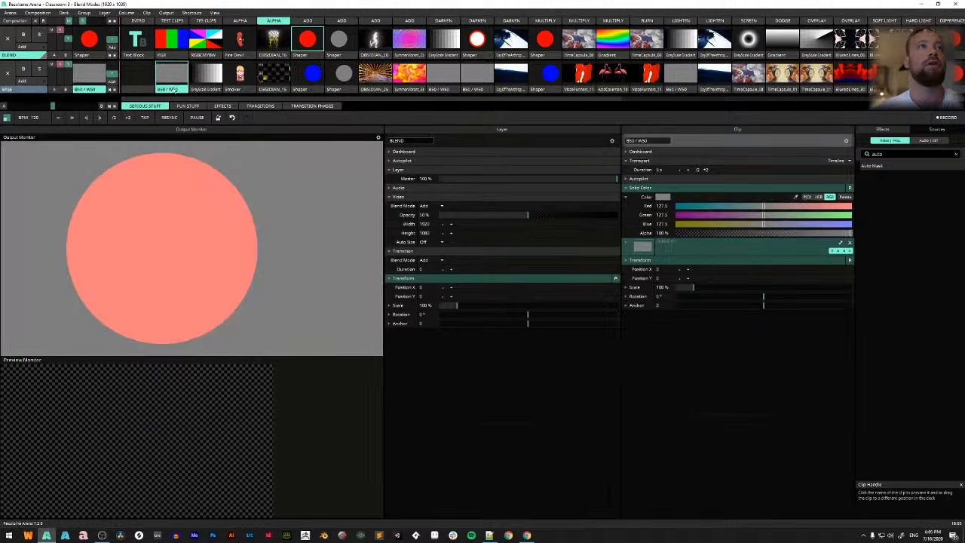
click(310, 75)
click(172, 89)
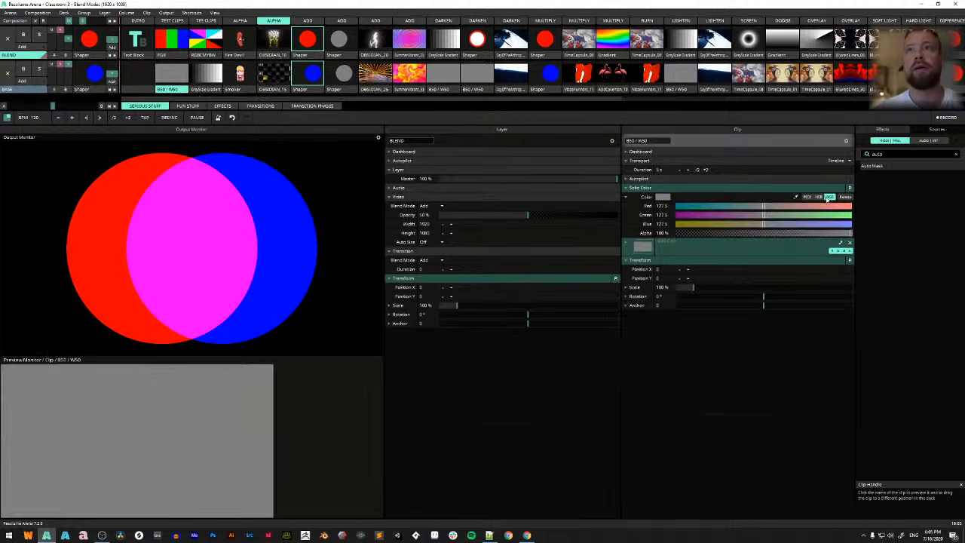
click(795, 197)
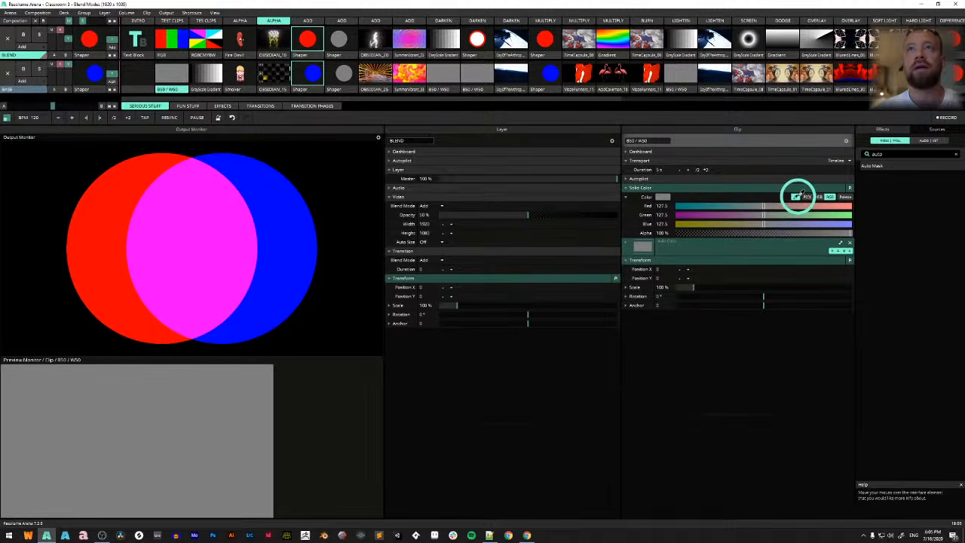
click(196, 226)
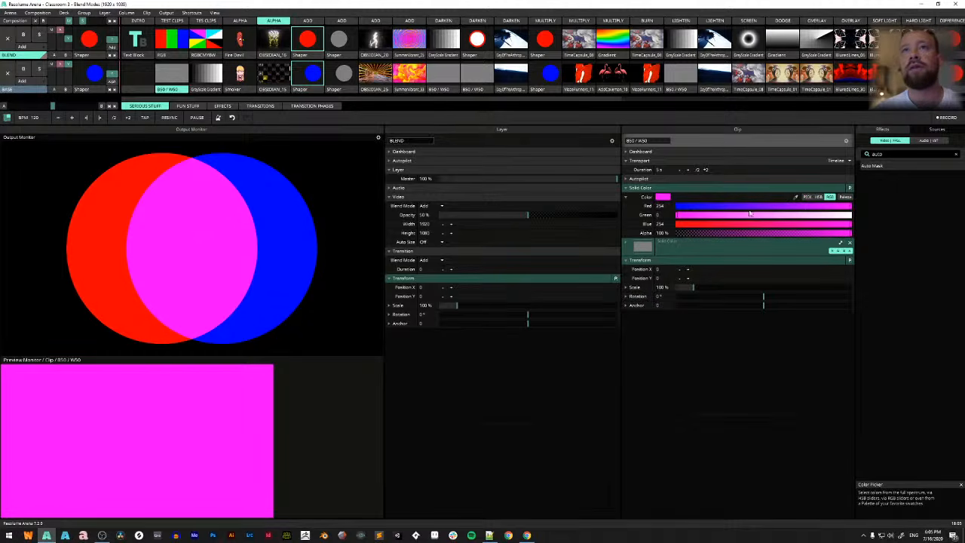
click(851, 206)
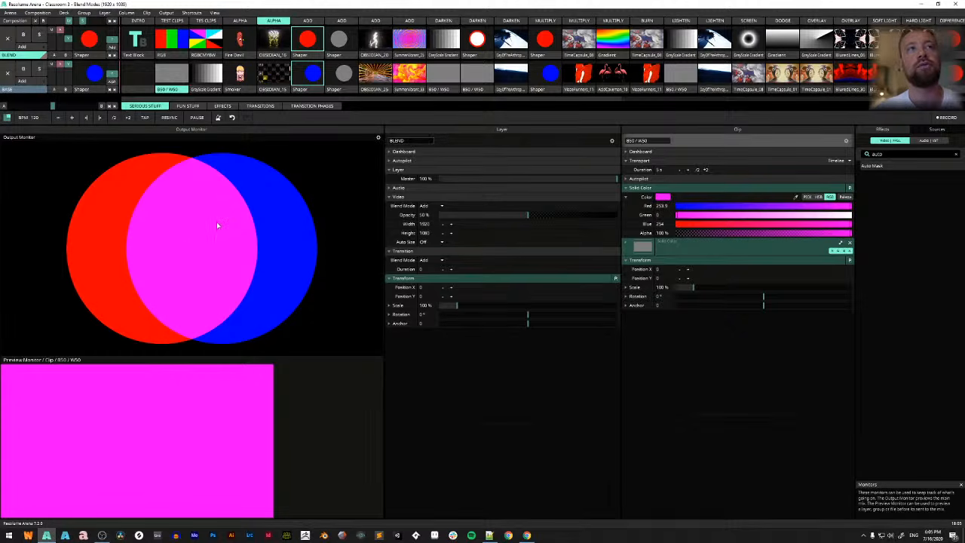
Launch the second ADD column to blend the two overlapping grey Shaper circles
click(343, 21)
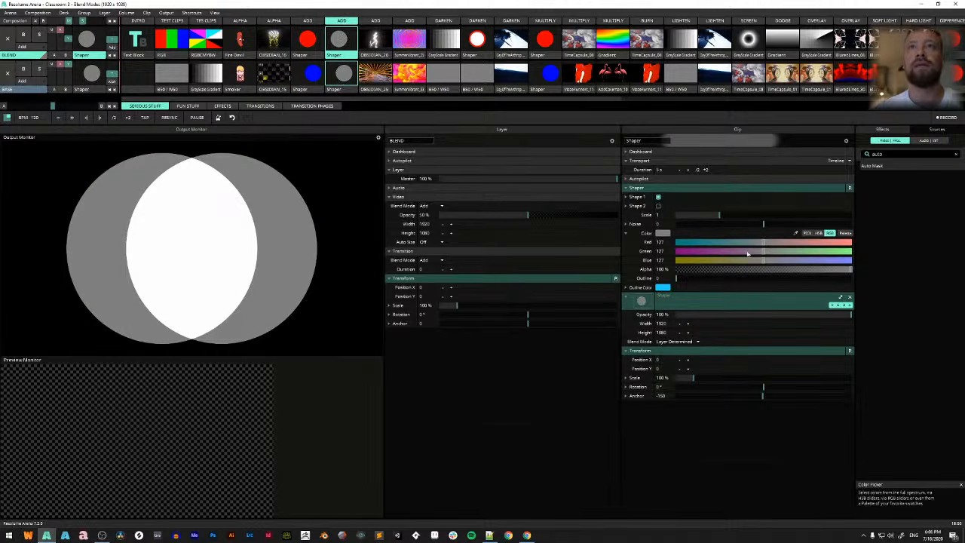
Inspect the grey Shaper clip on BLEND, and set the BASE layer's grey Shaper clip colour to black with red, green and blue at 0
click(335, 60)
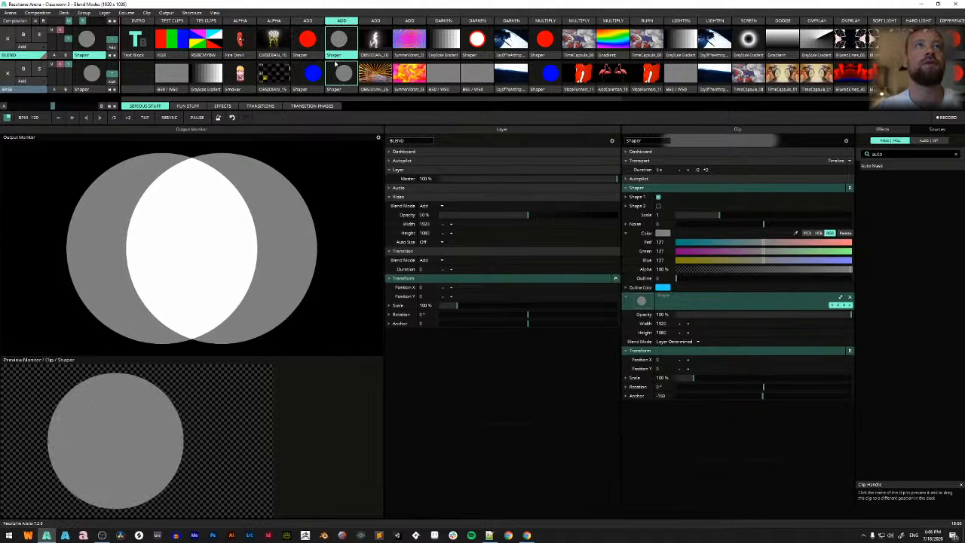
click(335, 90)
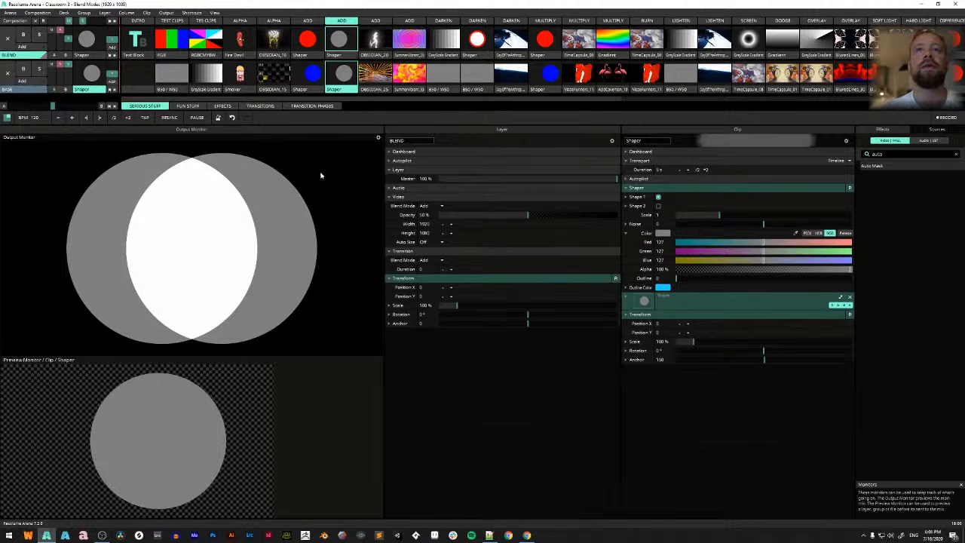
drag(761, 243, 624, 261)
drag(762, 260, 624, 268)
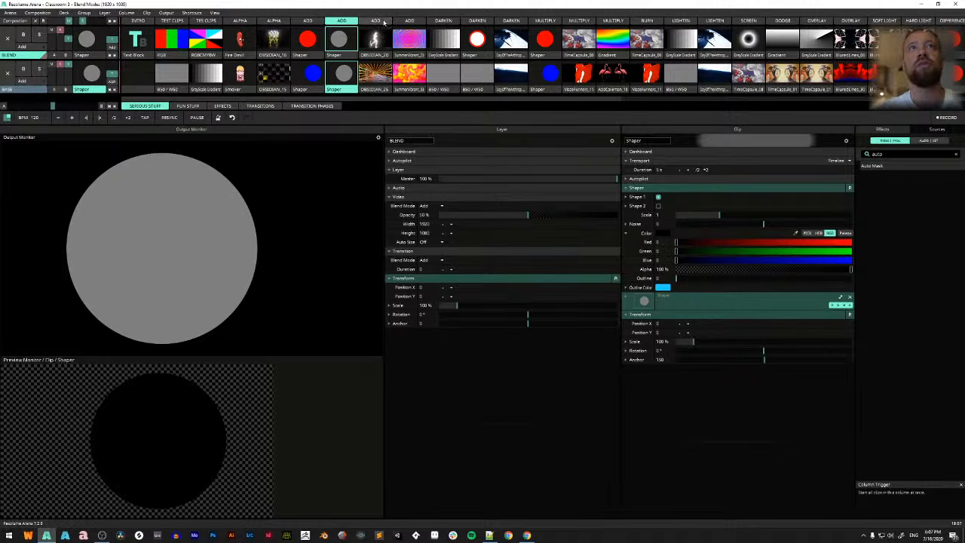
Launch the third ADD column, raise the BLEND layer's video opacity to 100%, and preview the OBSIDIAN_25 clip on BASE
click(384, 22)
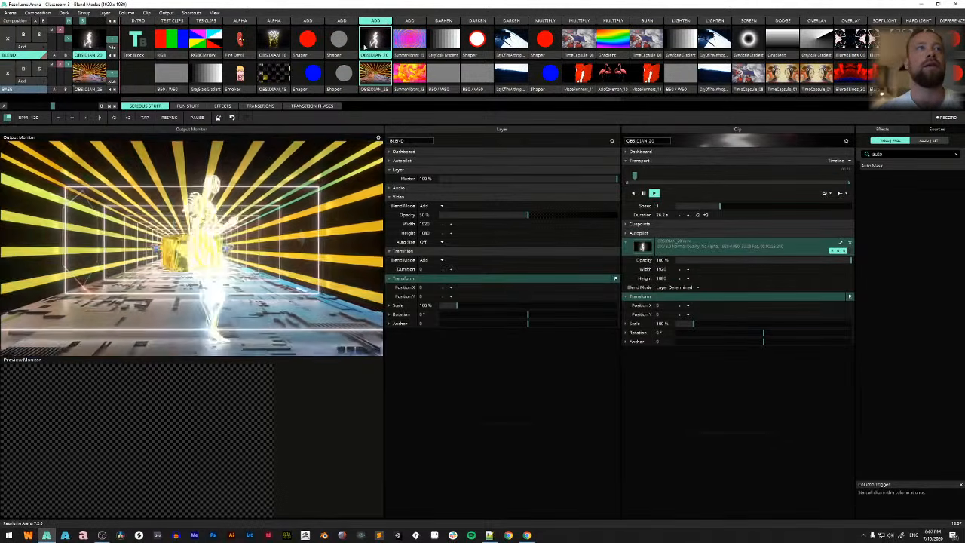
drag(61, 44, 69, 24)
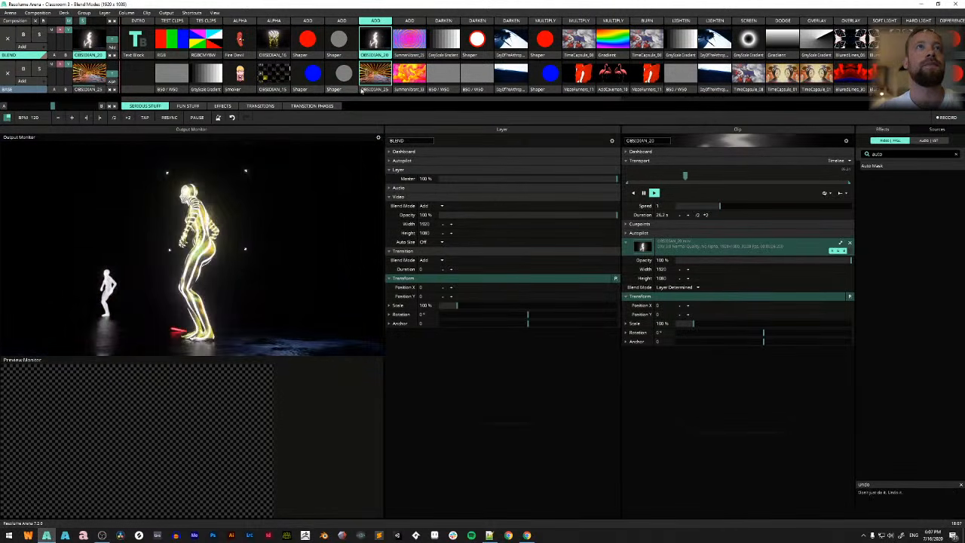
click(88, 89)
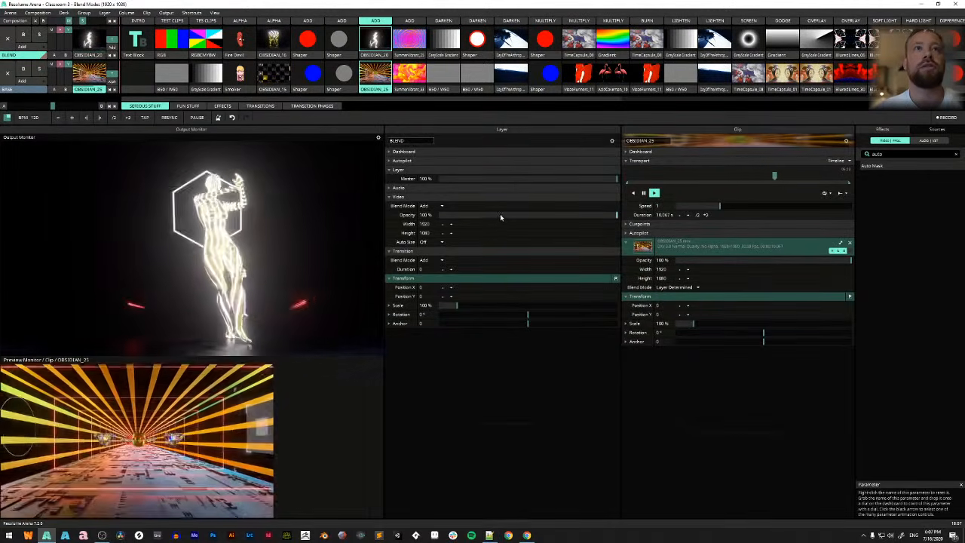
Try the BLEND layer's video opacity at 50% and 59% on the Obsidian clips before restoring it to 100%
click(528, 214)
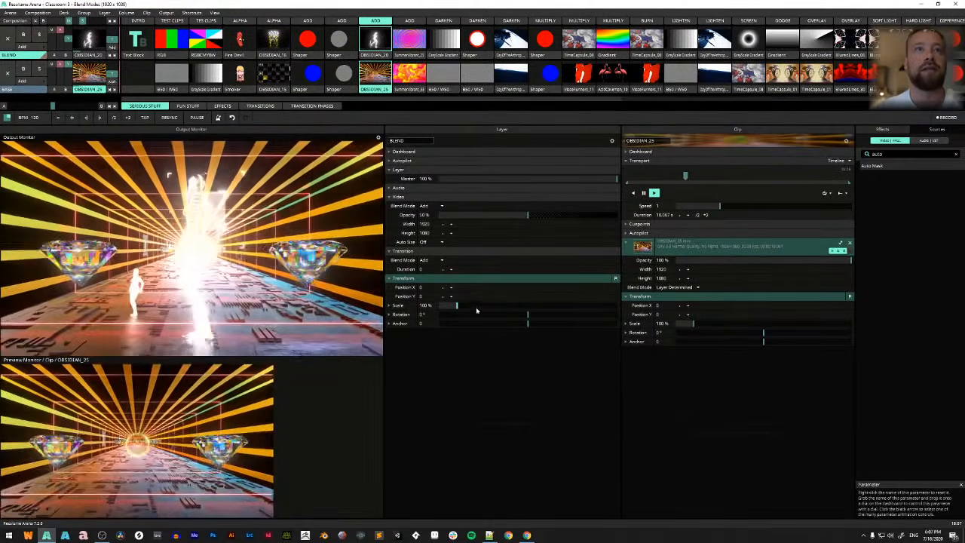
mouse_move(526, 216)
mouse_down()
mouse_move(572, 219)
mouse_move(544, 219)
mouse_up()
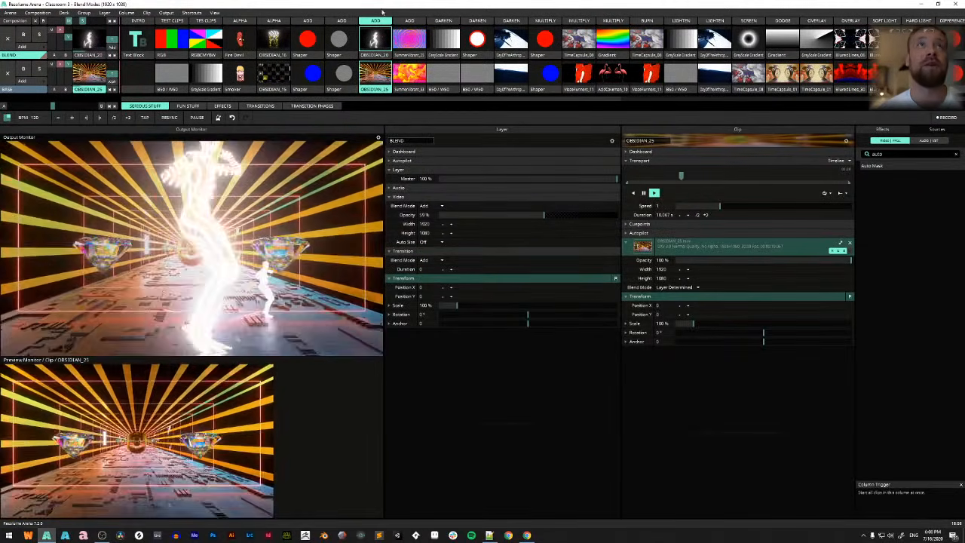
drag(544, 215, 618, 215)
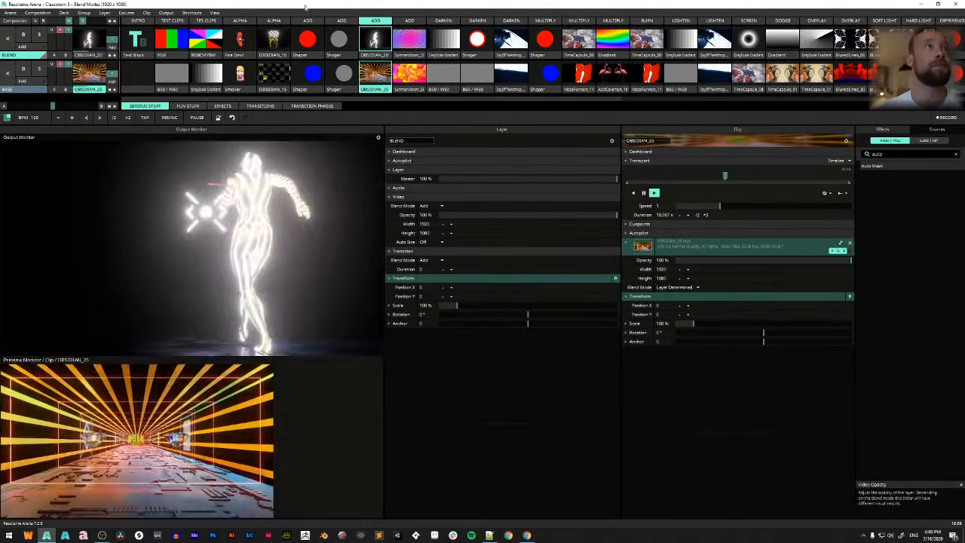
Play the fourth ADD column's SummerVibrant clips, preview the BASE one, and set the BLEND layer's video opacity to 50%
click(414, 39)
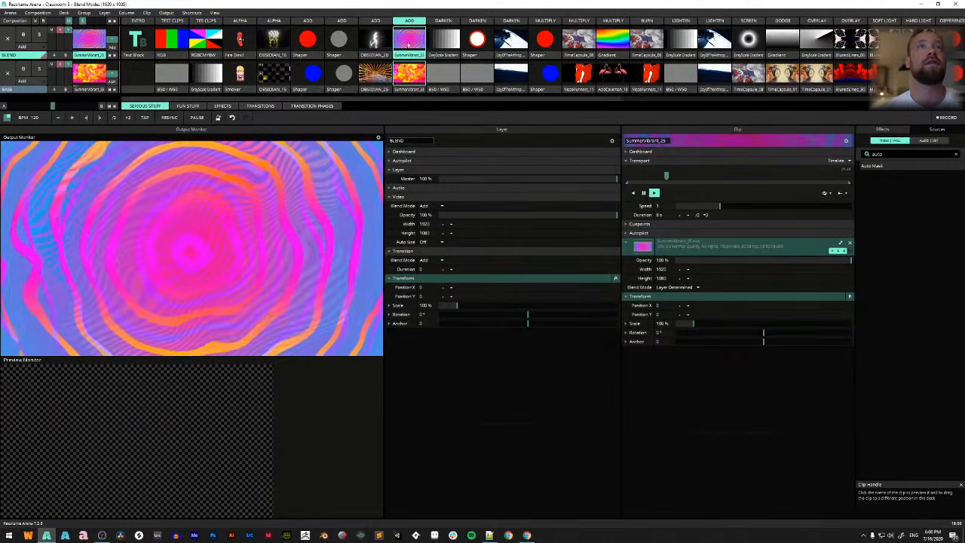
click(409, 88)
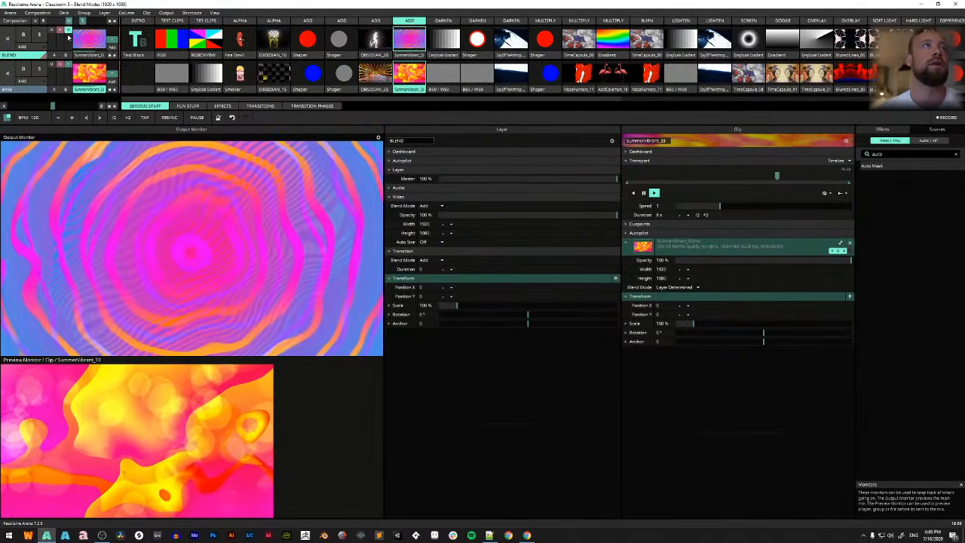
click(527, 215)
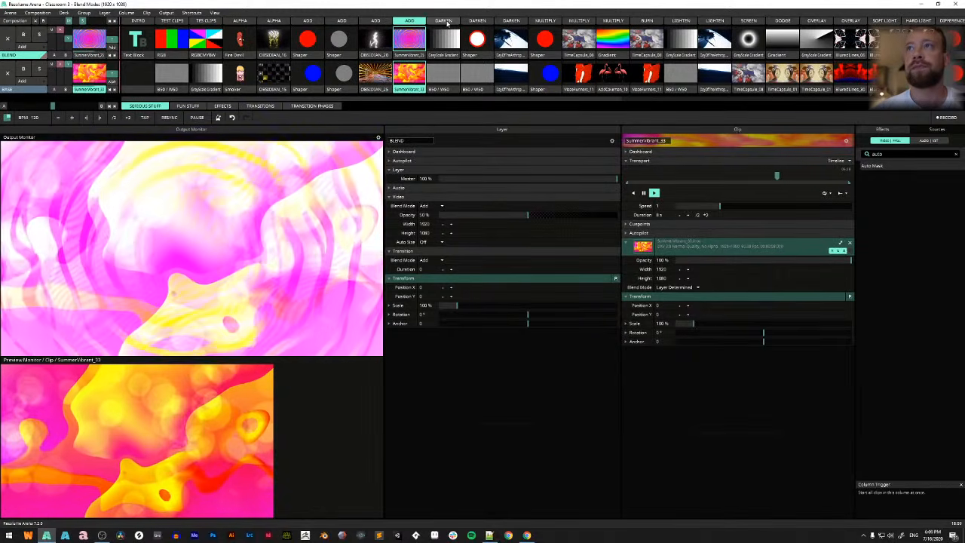
Launch the first DARKEN column and show the colour of its B50 / W50 clip on BASE as RGB values
click(445, 20)
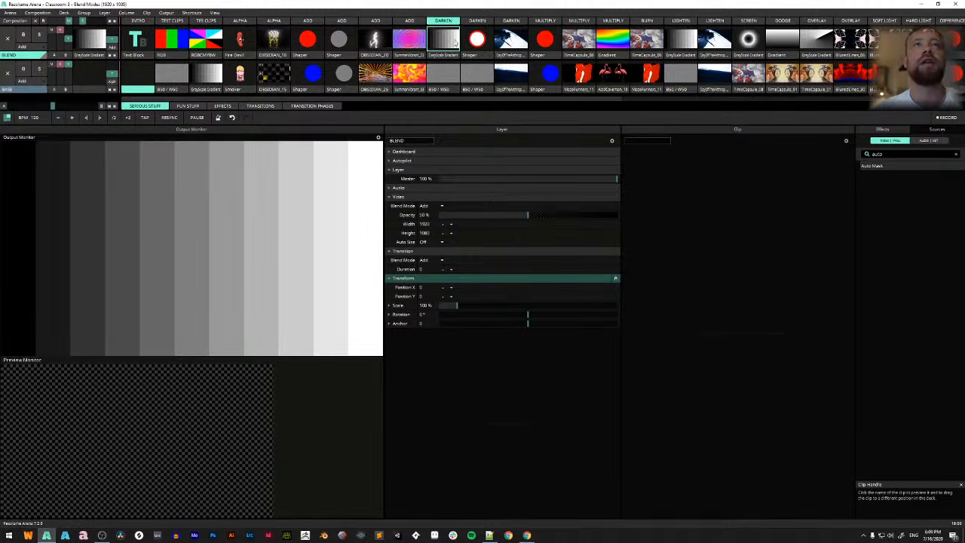
click(445, 44)
click(446, 75)
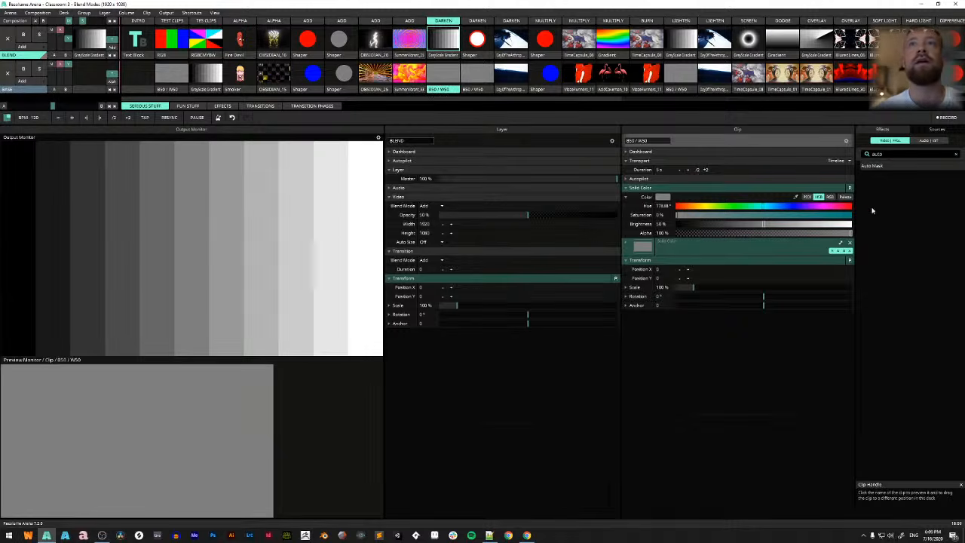
click(833, 200)
click(832, 199)
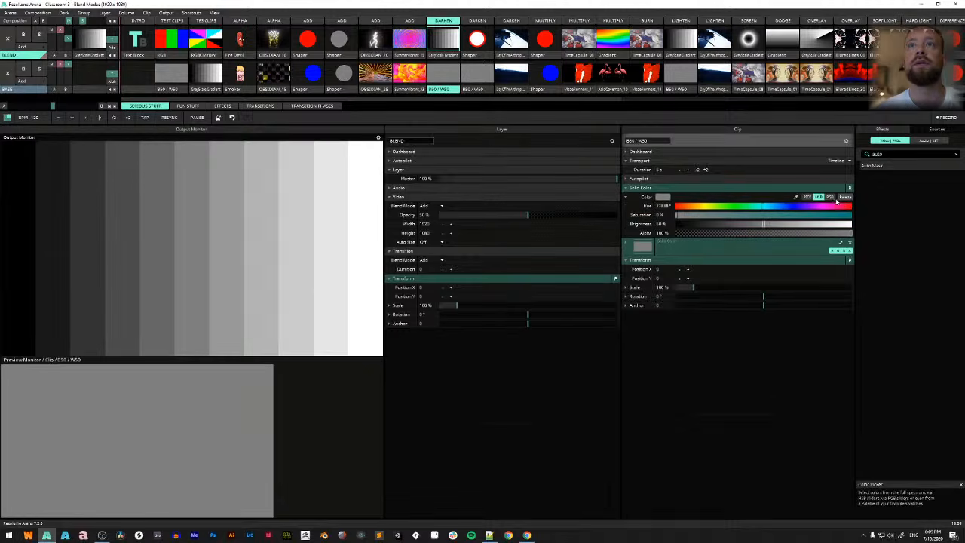
click(830, 197)
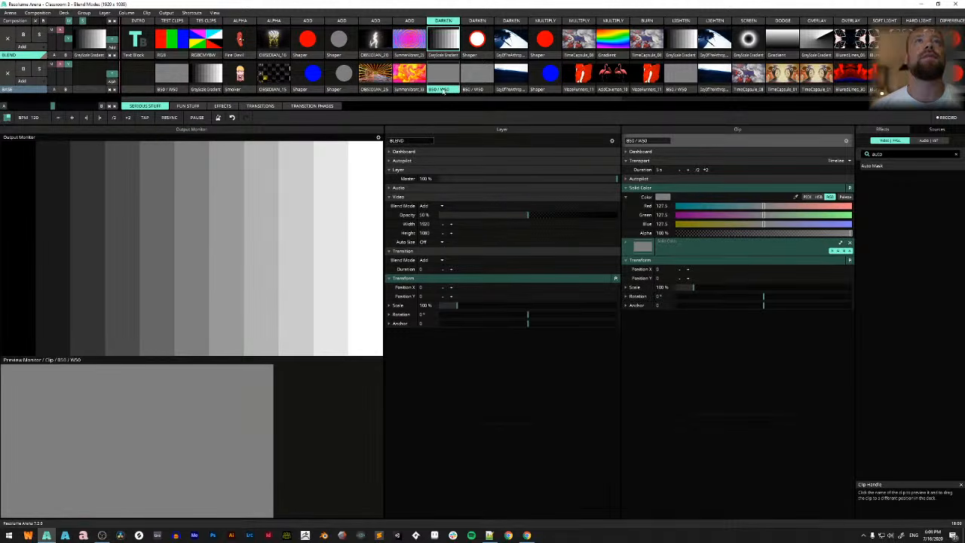
Relaunch the first DARKEN column with both clips and set the BLEND layer's blend mode to Darken
click(22, 47)
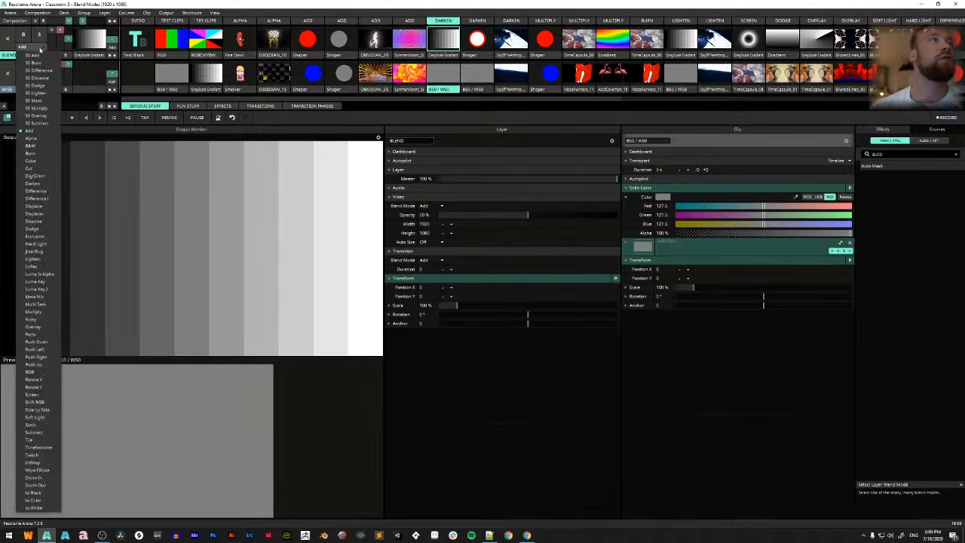
click(446, 352)
click(451, 21)
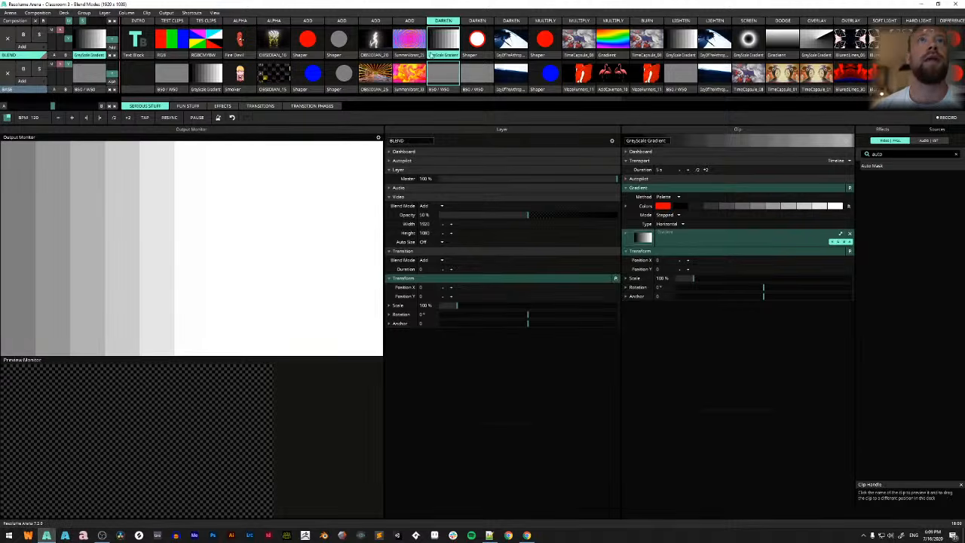
click(35, 47)
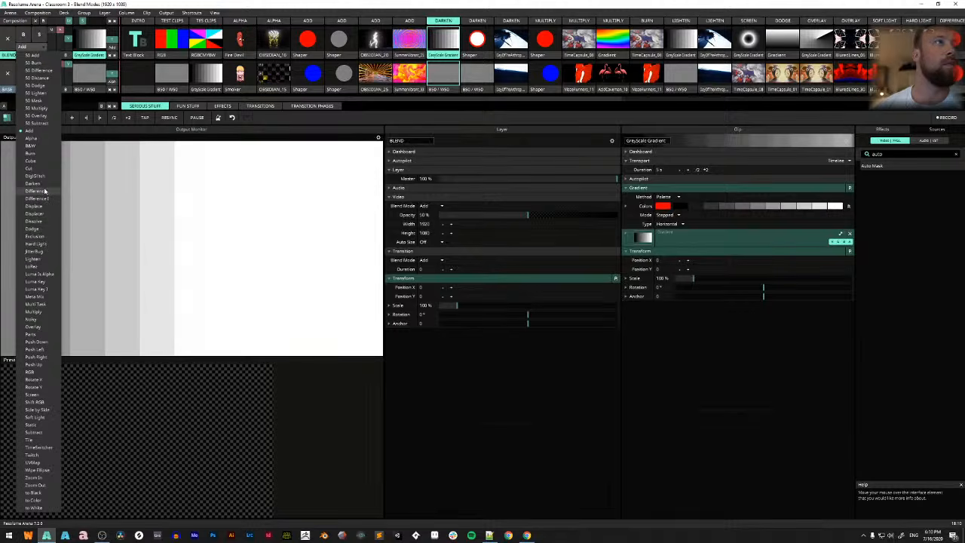
click(45, 190)
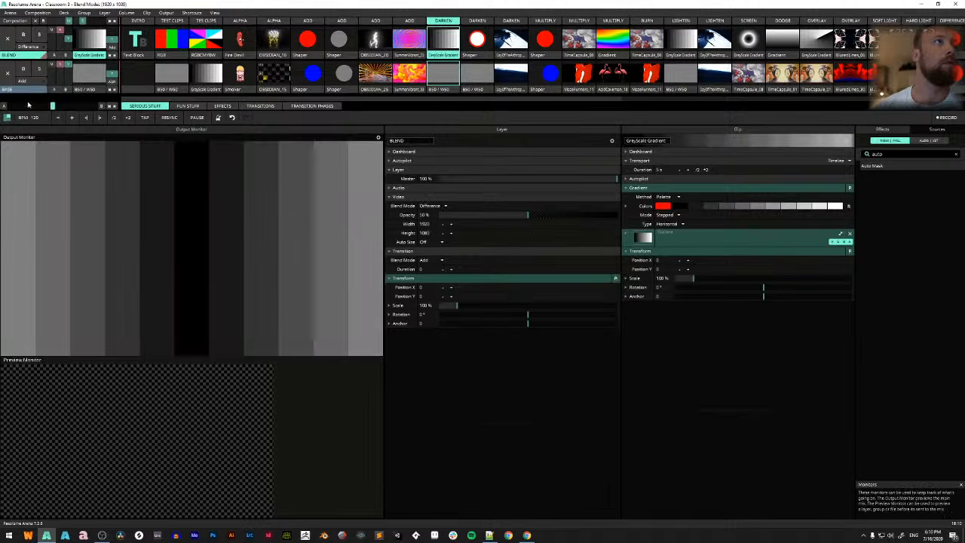
click(34, 47)
click(37, 184)
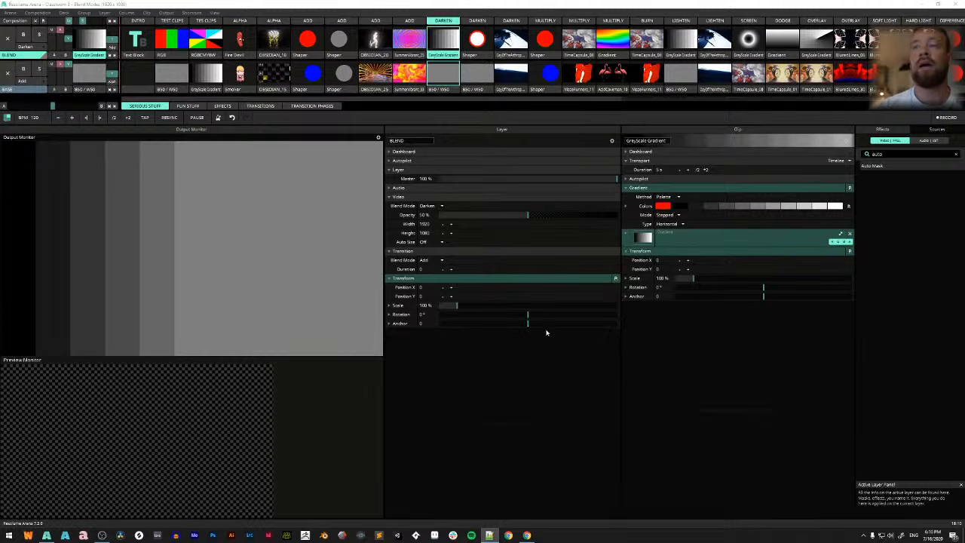
Preview the outlined Shaper clip and the B50 / W50 clip of the second DARKEN column, and launch that column
click(477, 57)
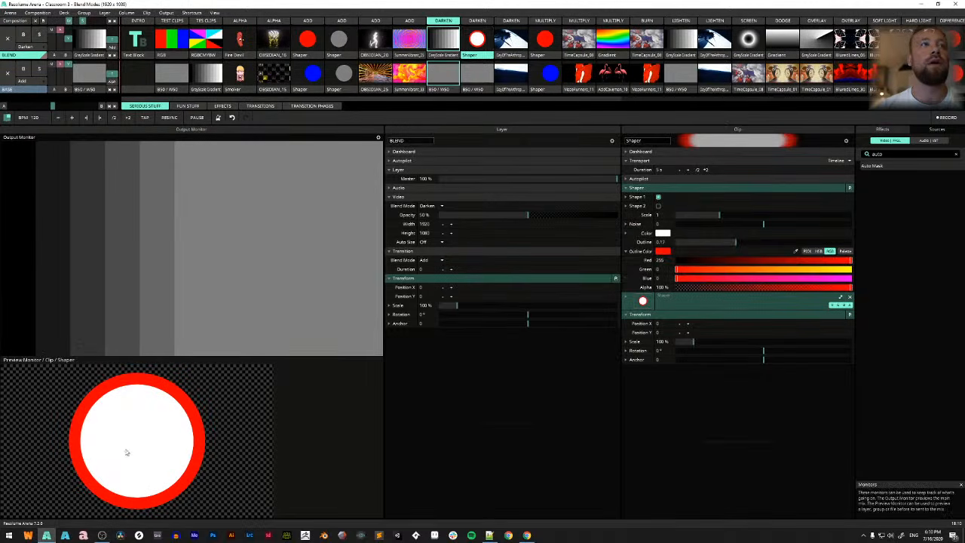
click(479, 93)
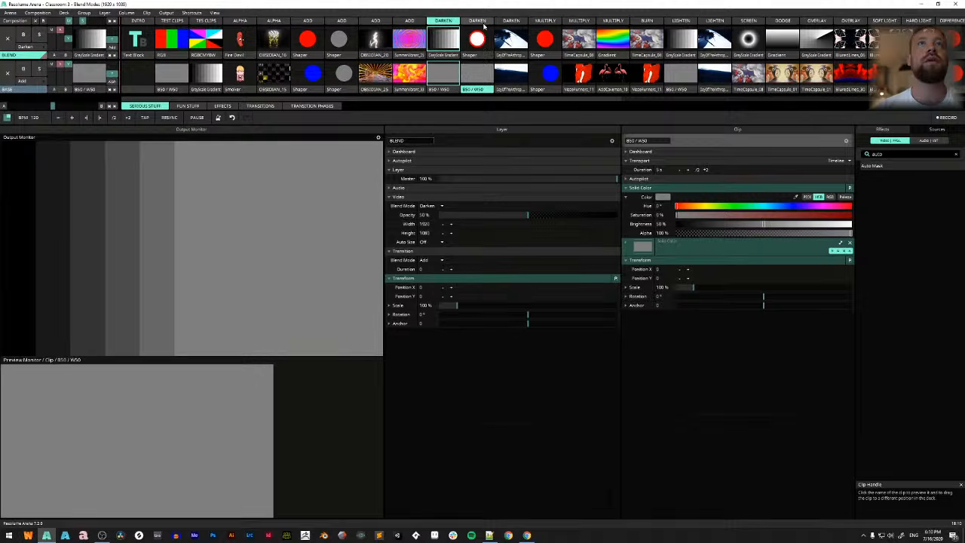
click(478, 21)
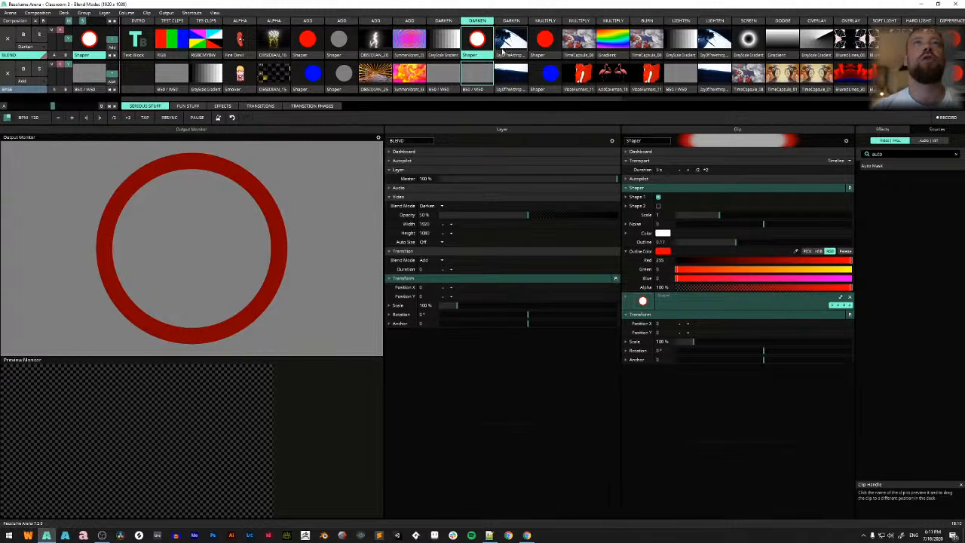
click(138, 74)
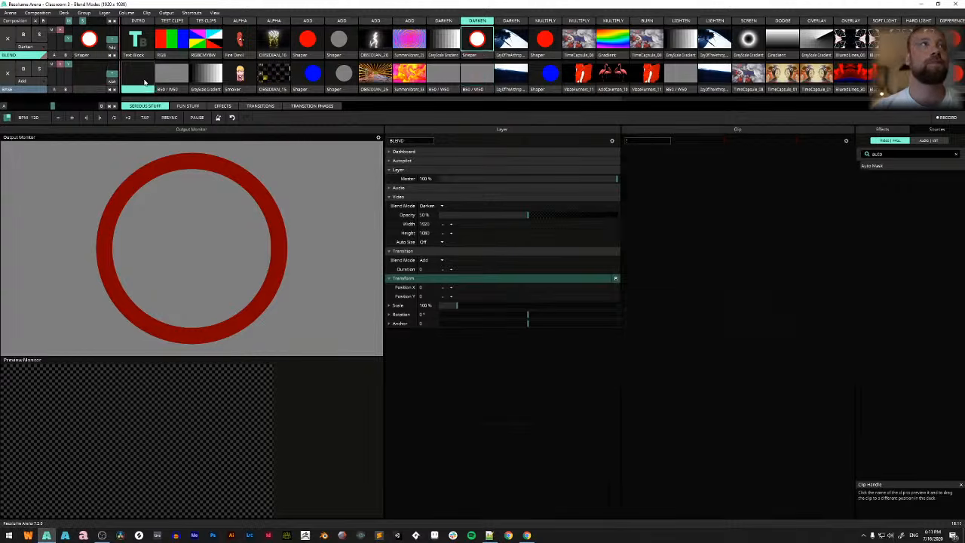
click(514, 77)
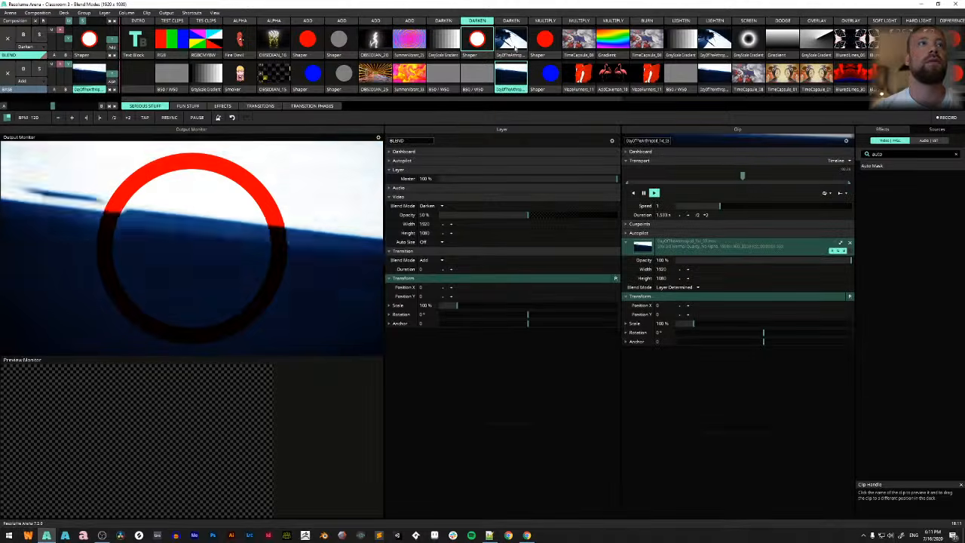
click(515, 53)
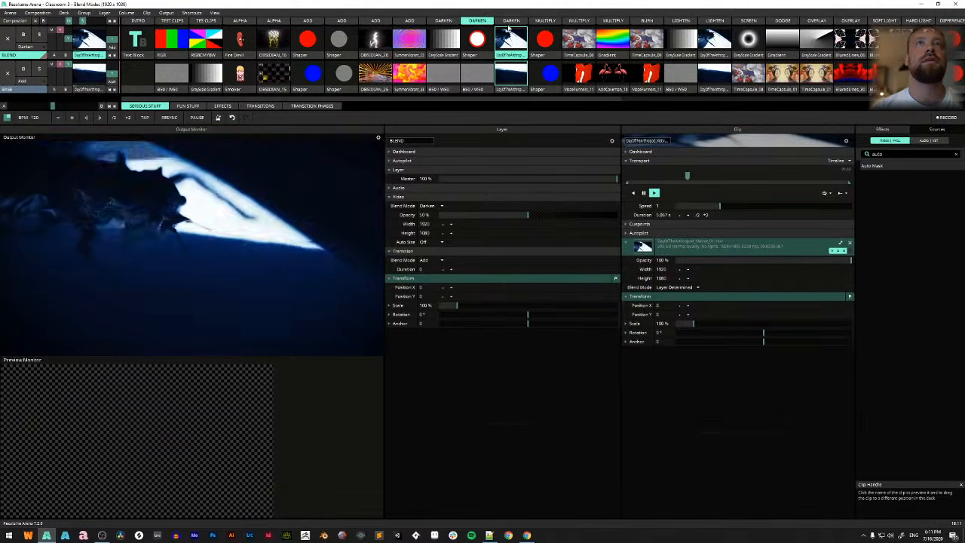
click(477, 20)
Play the third DARKEN column's BLEND clip over an empty BASE layer, preview the BASE clip DayOfTheArthropod_Txt_03, and launch the whole column
click(511, 40)
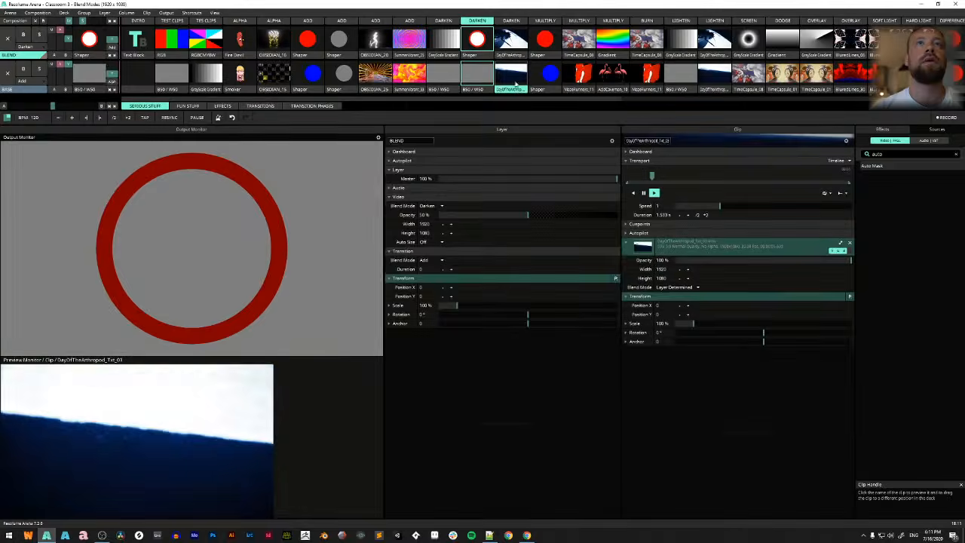
click(137, 72)
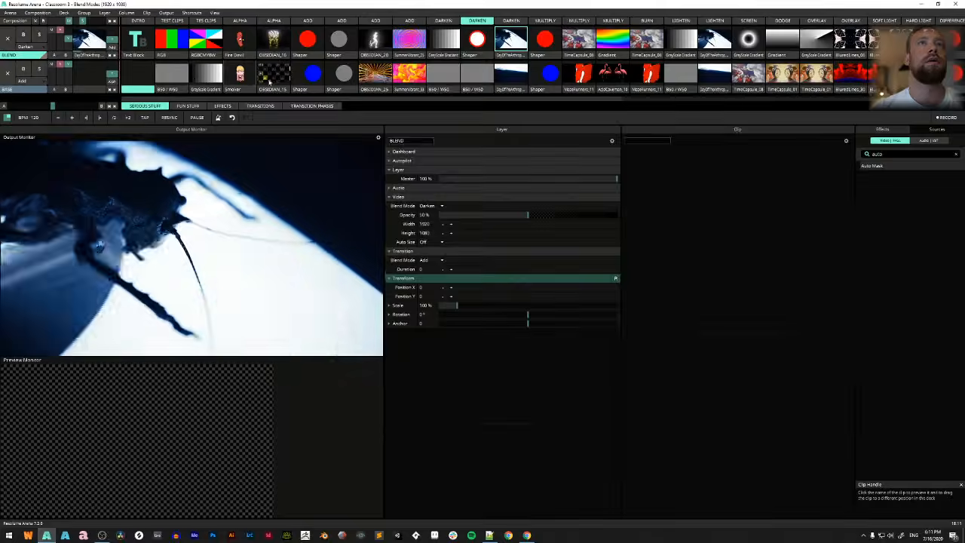
click(501, 85)
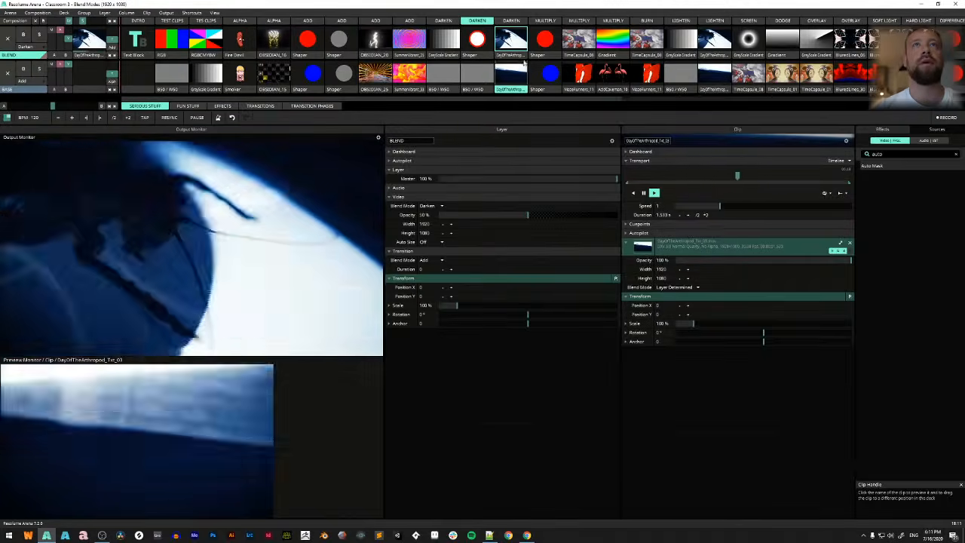
click(510, 20)
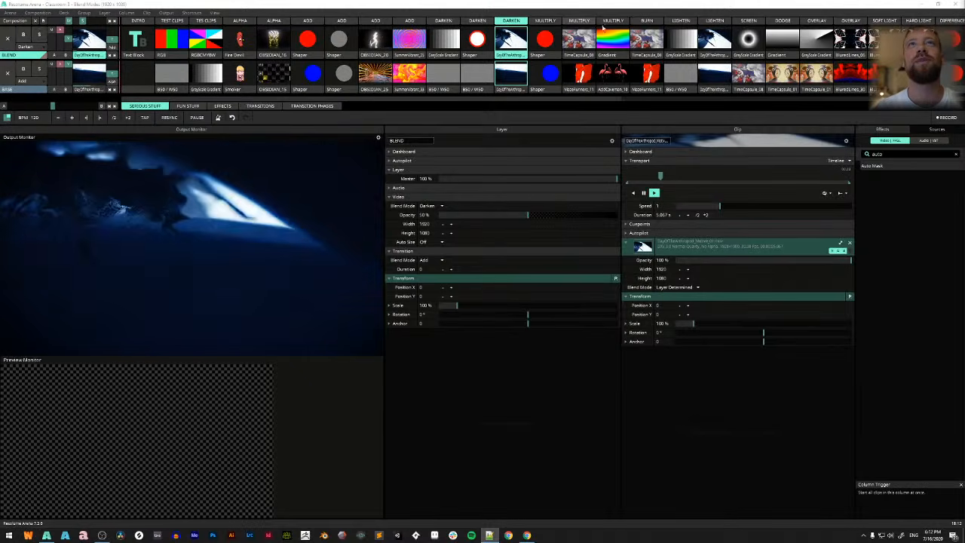
Launch the first MULTIPLY column, inspect its red and blue Shaper clips, and show the red clip's colour as RGB values
click(548, 22)
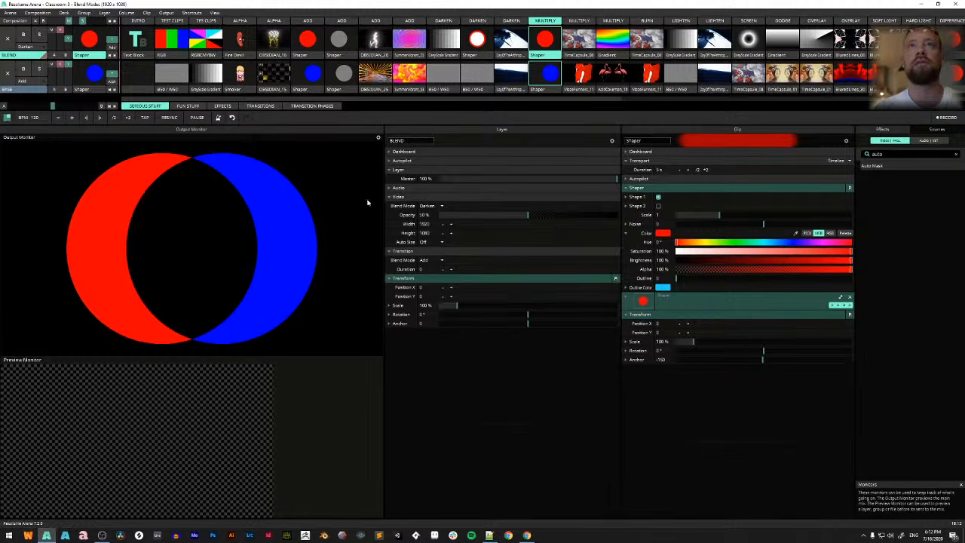
click(556, 42)
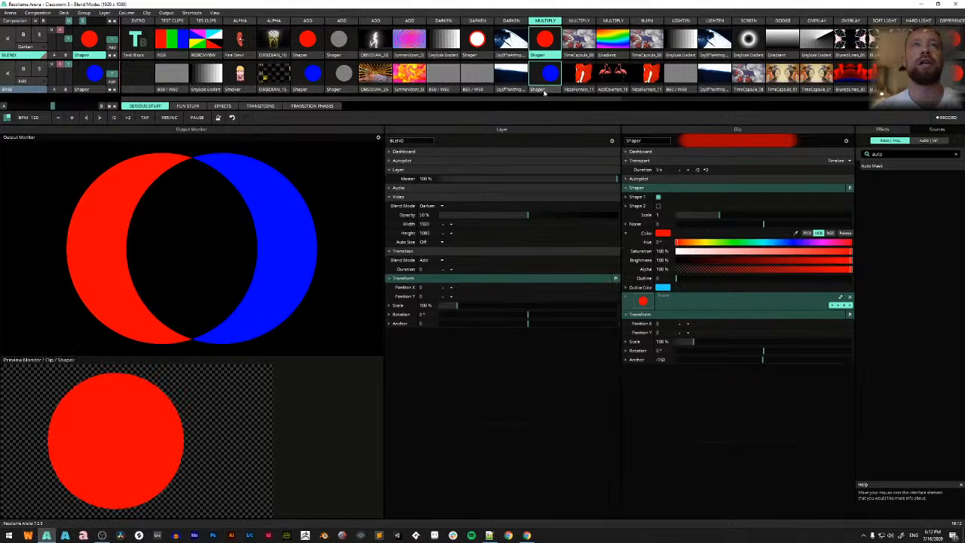
click(544, 90)
click(541, 57)
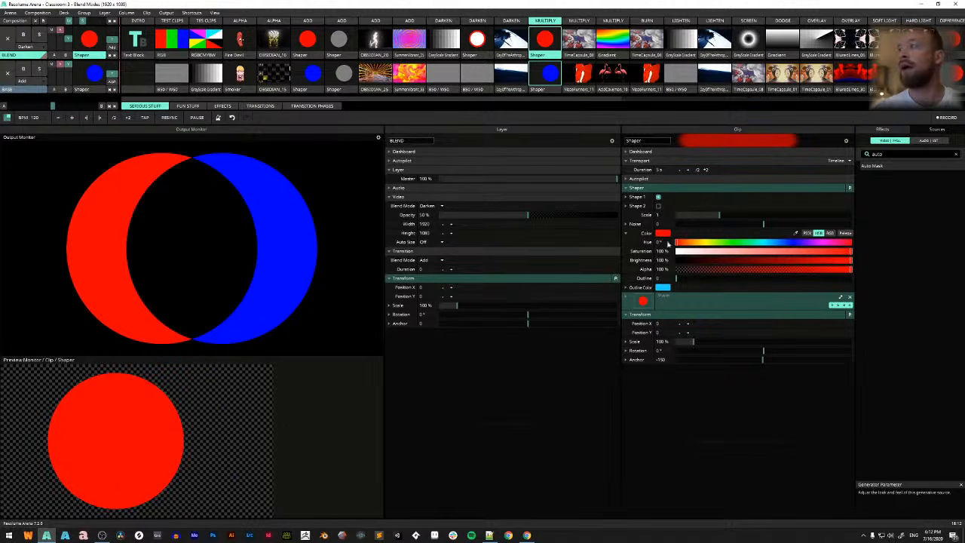
click(829, 233)
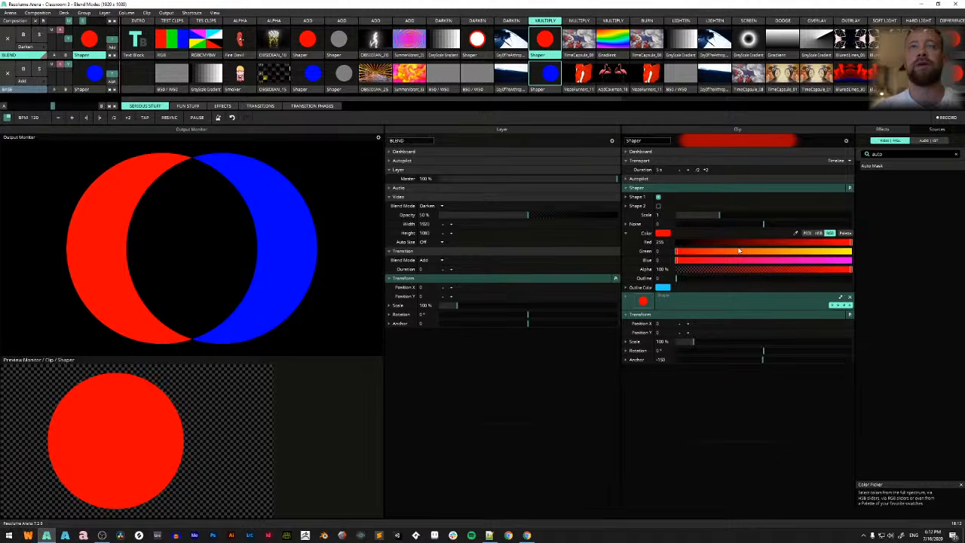
Show the blue Shaper clip's colour as RGB values, reselect the red Shaper clip, and set the BLEND layer's blend mode to Multiply
click(546, 92)
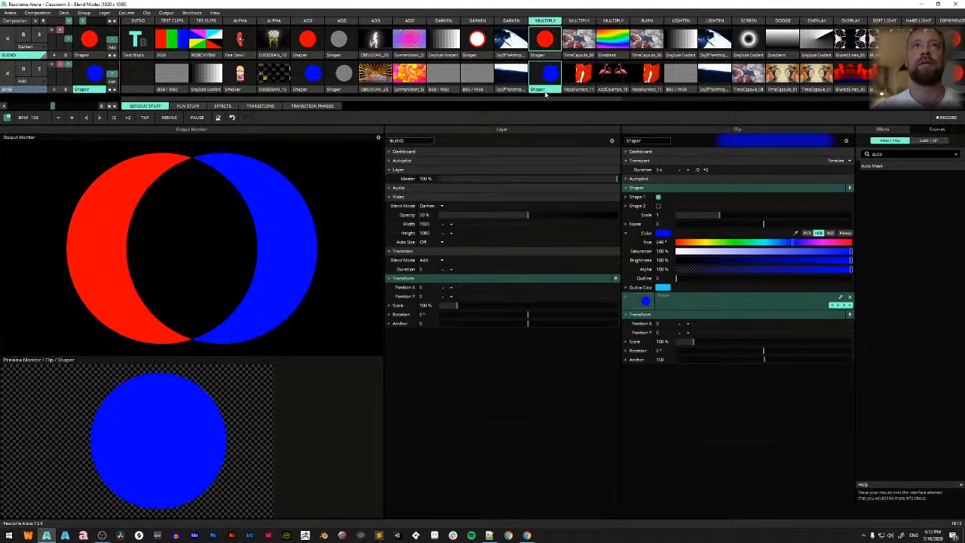
click(828, 233)
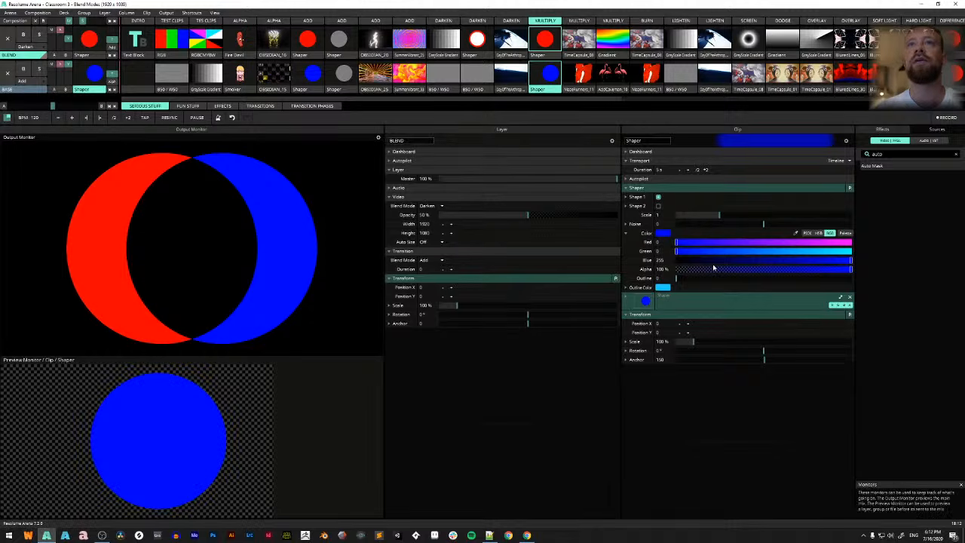
click(546, 55)
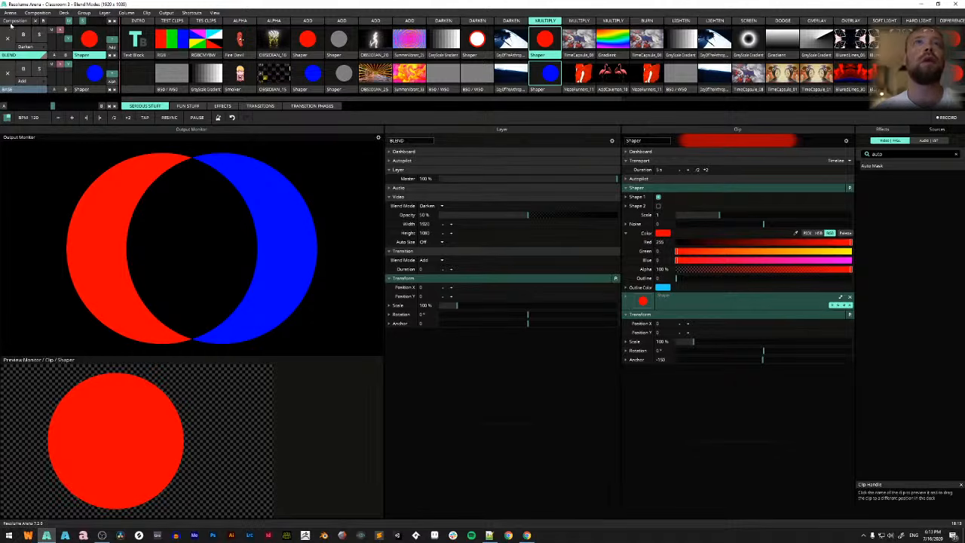
click(29, 46)
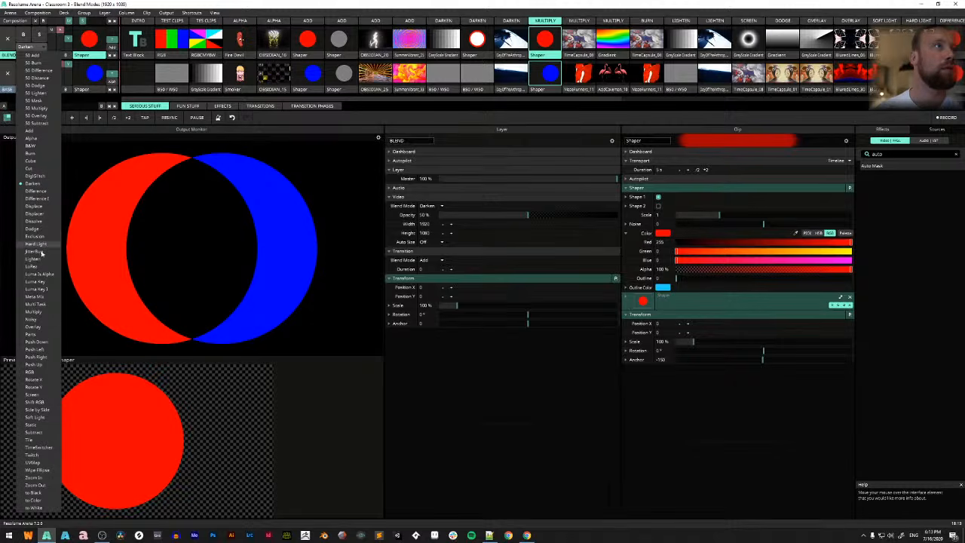
click(36, 311)
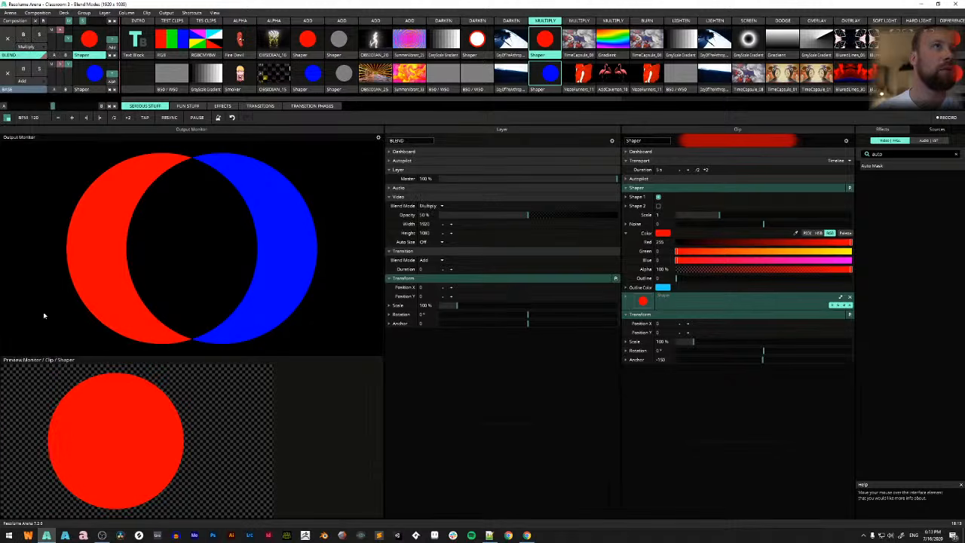
Launch the second MULTIPLY column, preview its MazeRunners_11 and TimeCapsule_08 clips separately, and relaunch the column
click(579, 23)
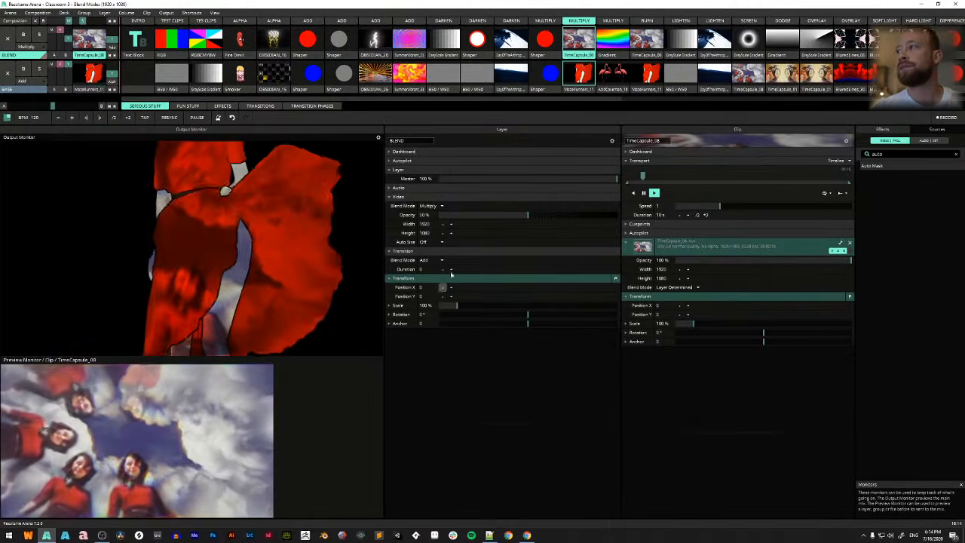
click(574, 90)
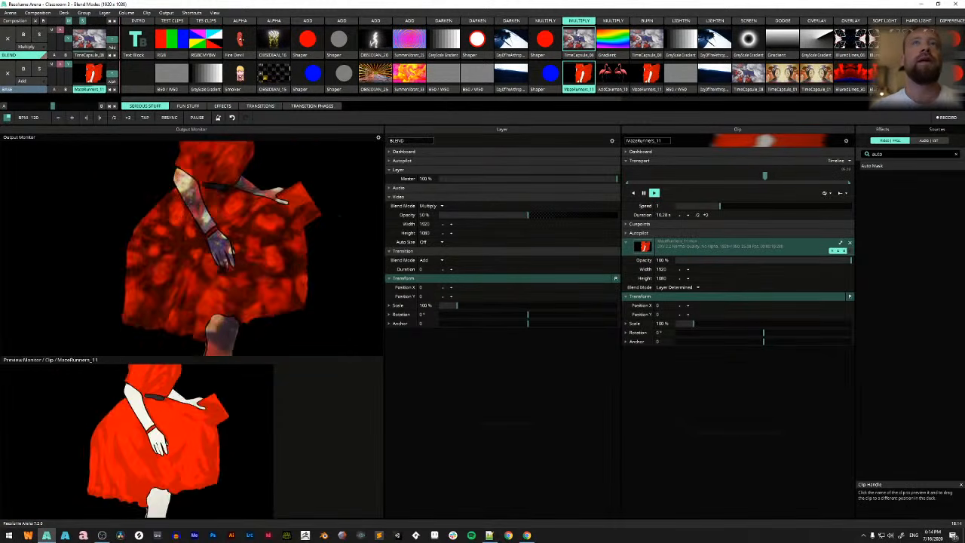
click(587, 20)
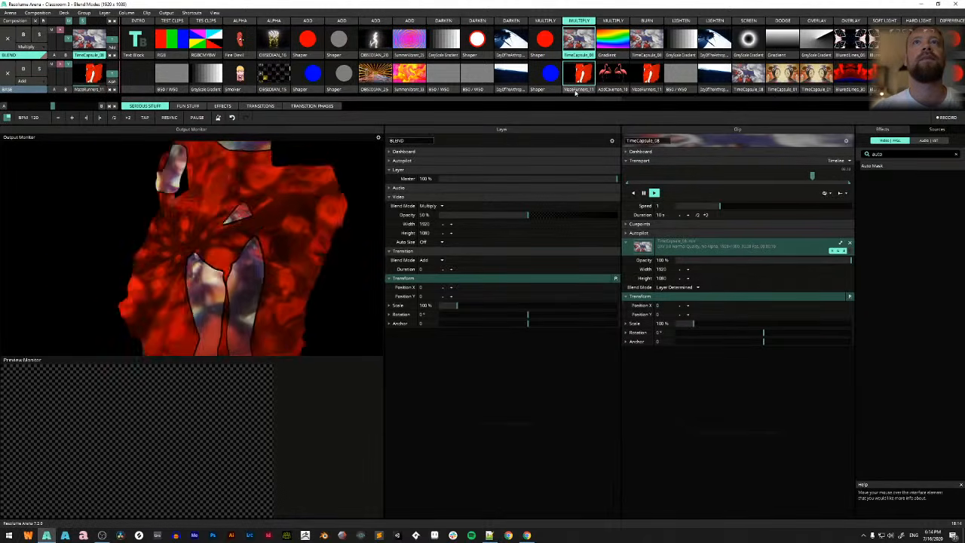
click(580, 50)
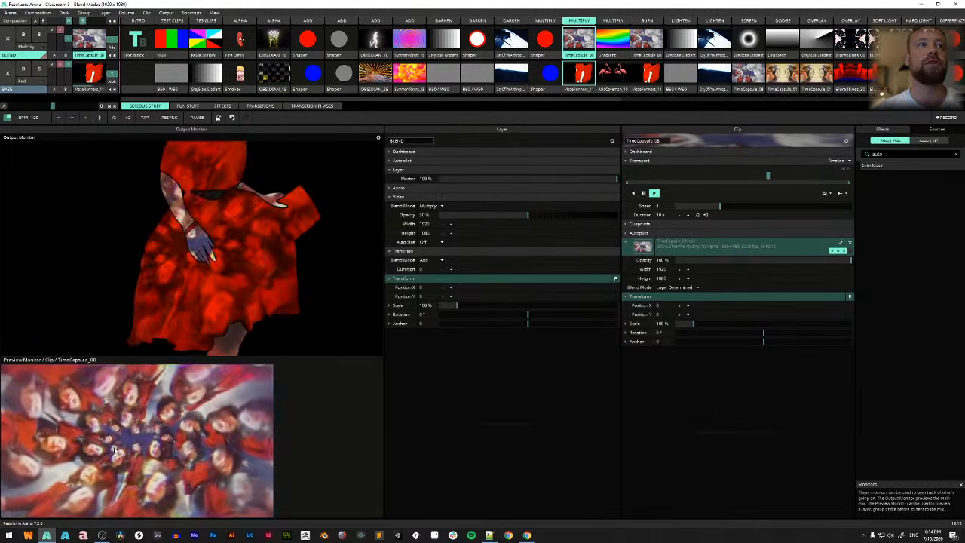
click(579, 88)
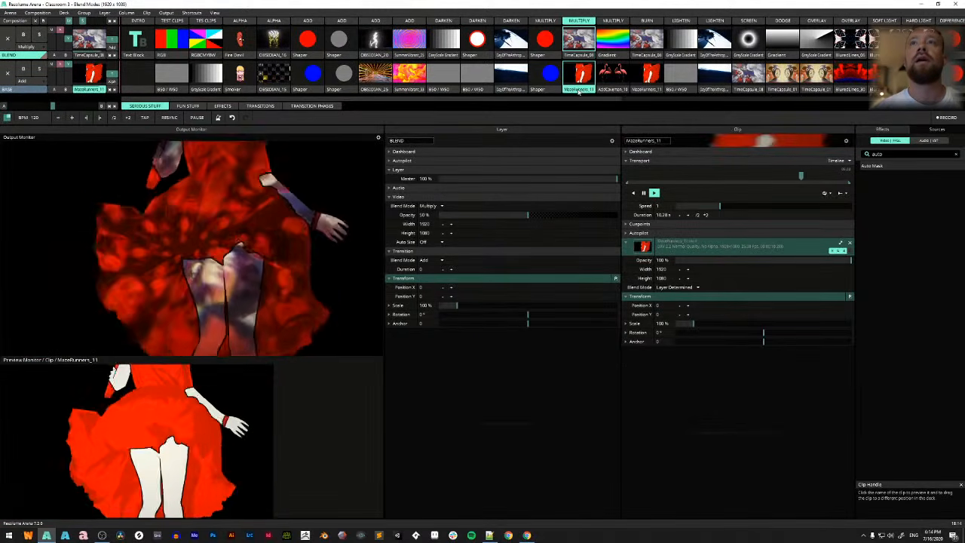
click(582, 21)
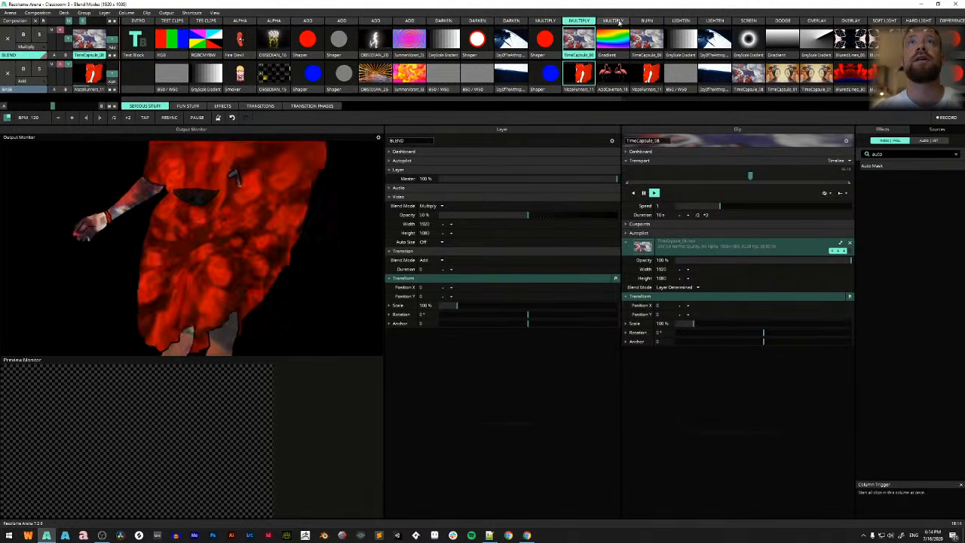
Preview the third MULTIPLY column's Gradient clip with its Wave Warp settings and the AcidCaveman_10 clip, and launch that column
click(615, 43)
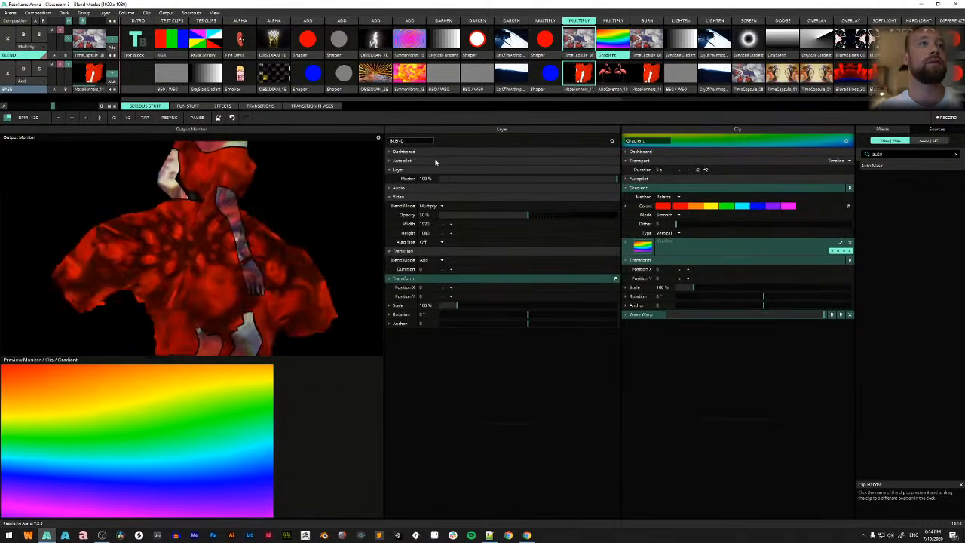
click(626, 314)
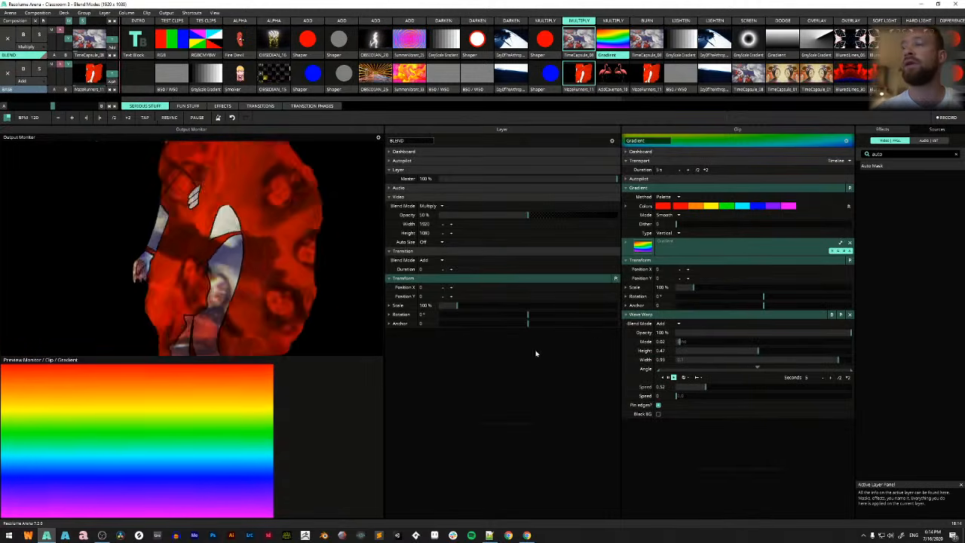
click(612, 79)
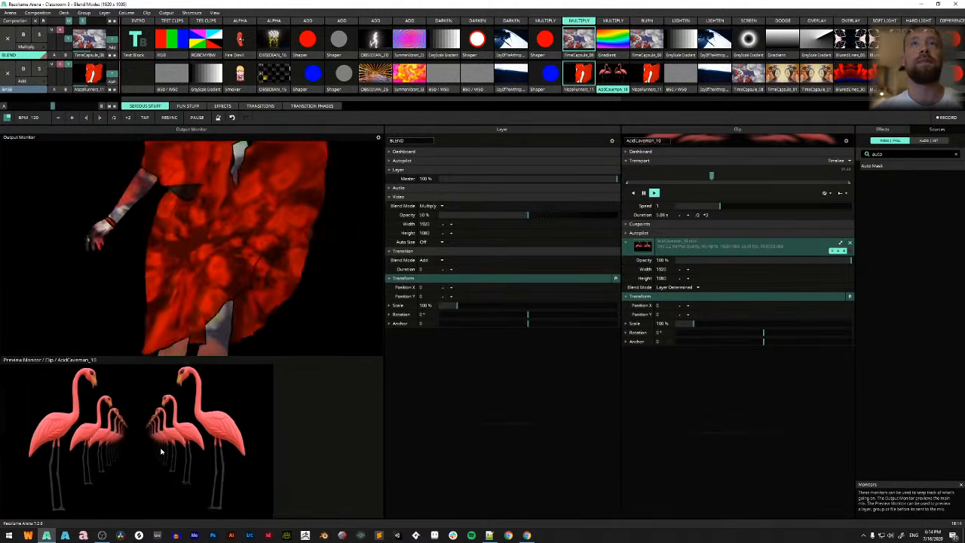
click(616, 21)
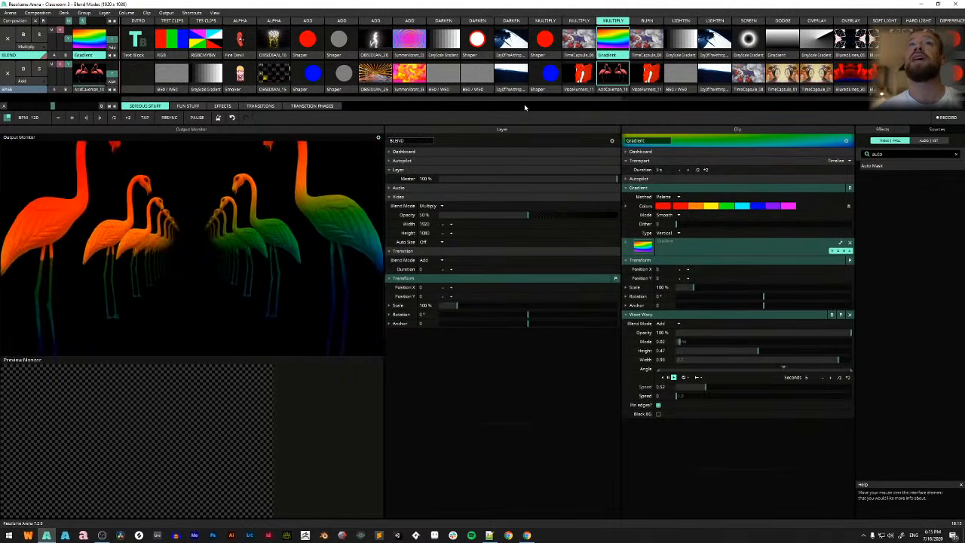
Launch the BURN column and set the BLEND layer's blend mode to Burn
drag(530, 99, 691, 104)
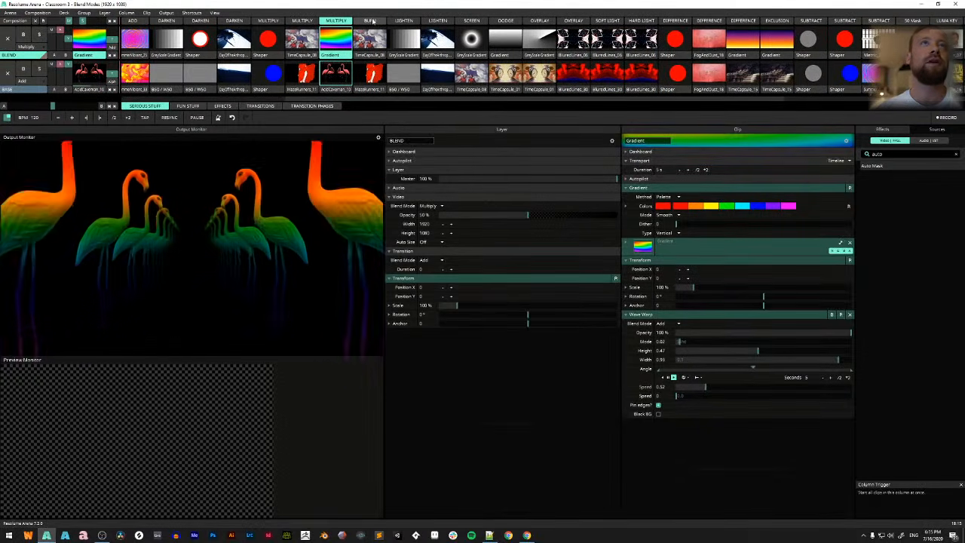
click(374, 21)
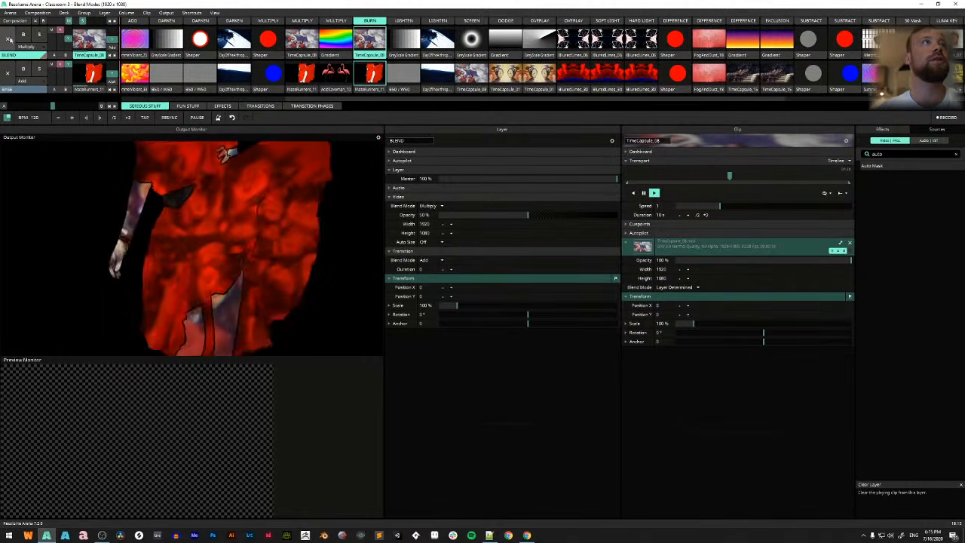
click(33, 47)
click(44, 154)
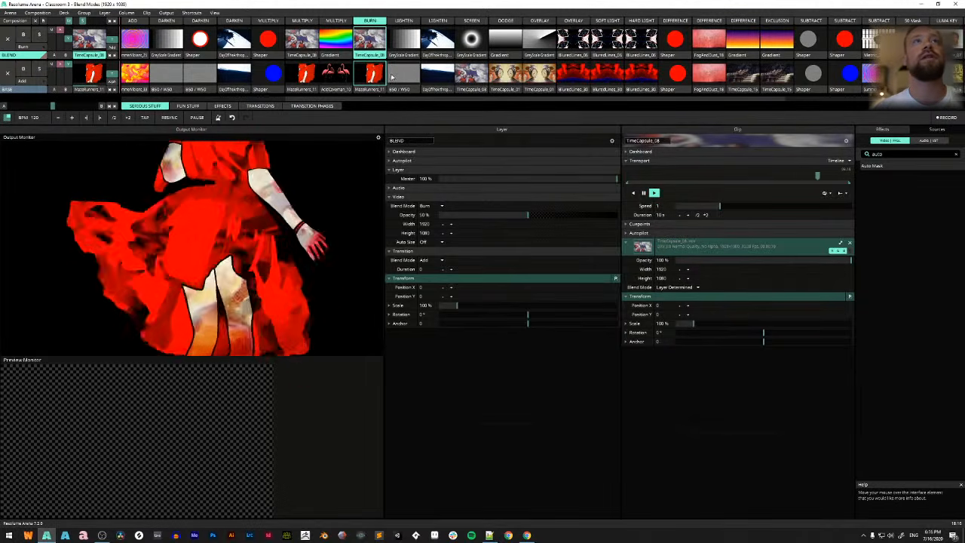
Launch the first LIGHTEN column after previewing its GreyScale Gradient and B50 / W50 clips, and set the BLEND layer's blend mode to Lighten
scroll(390, 76, right, 1)
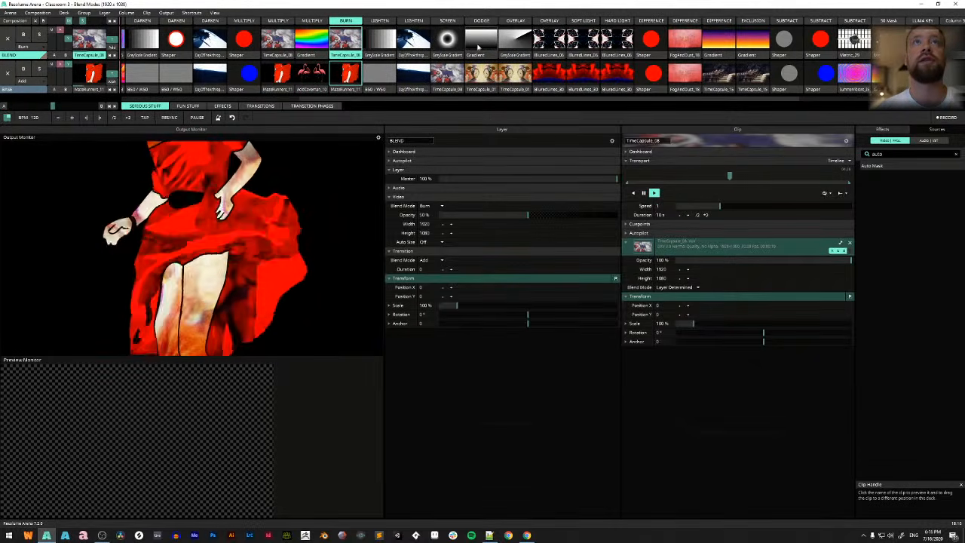
click(380, 44)
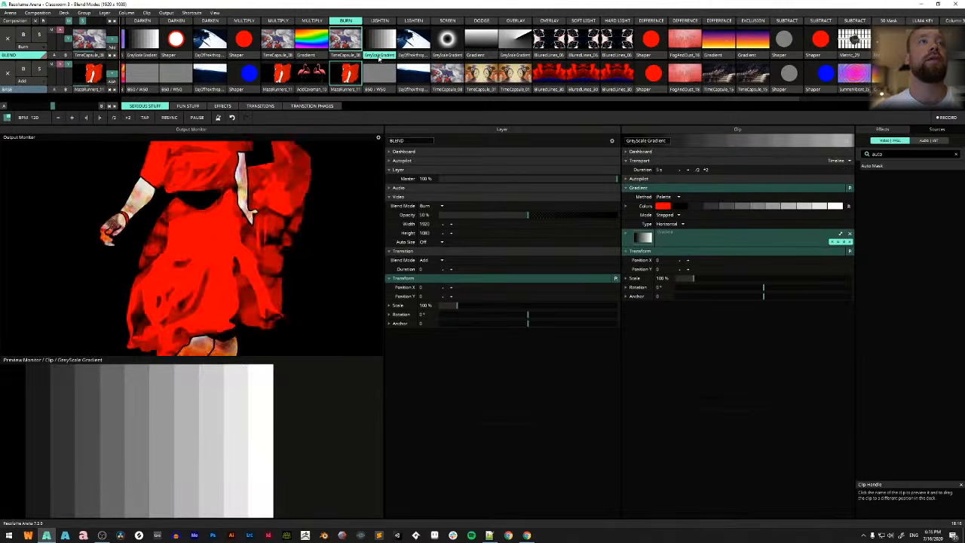
click(379, 70)
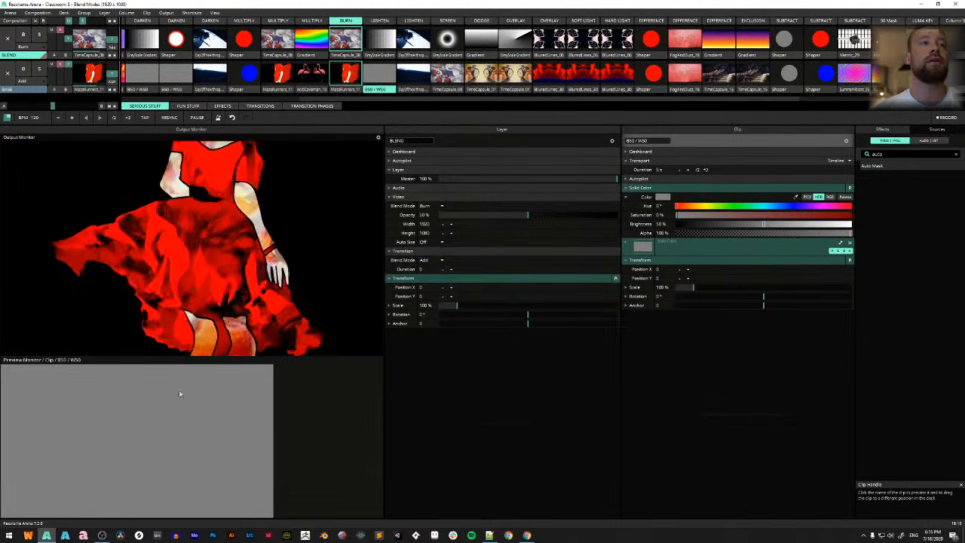
click(385, 22)
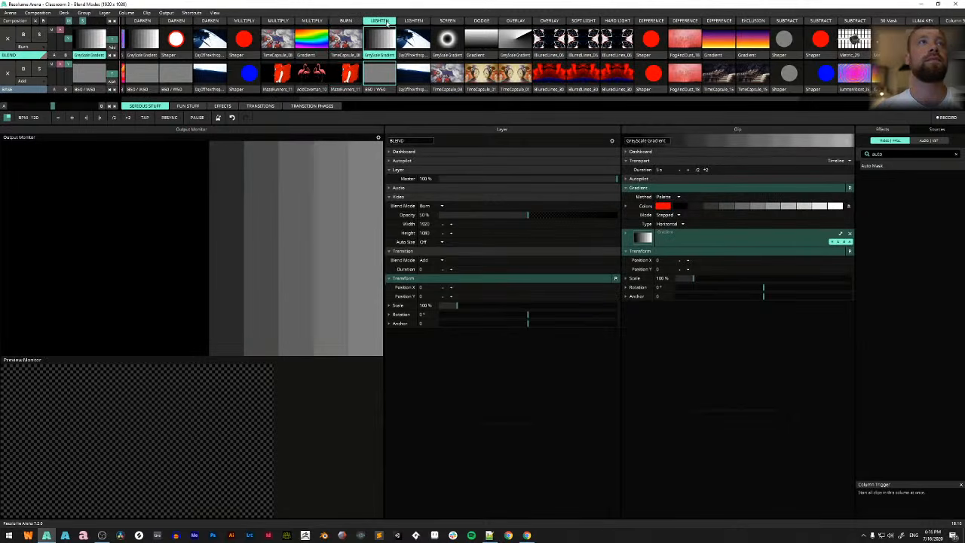
click(31, 47)
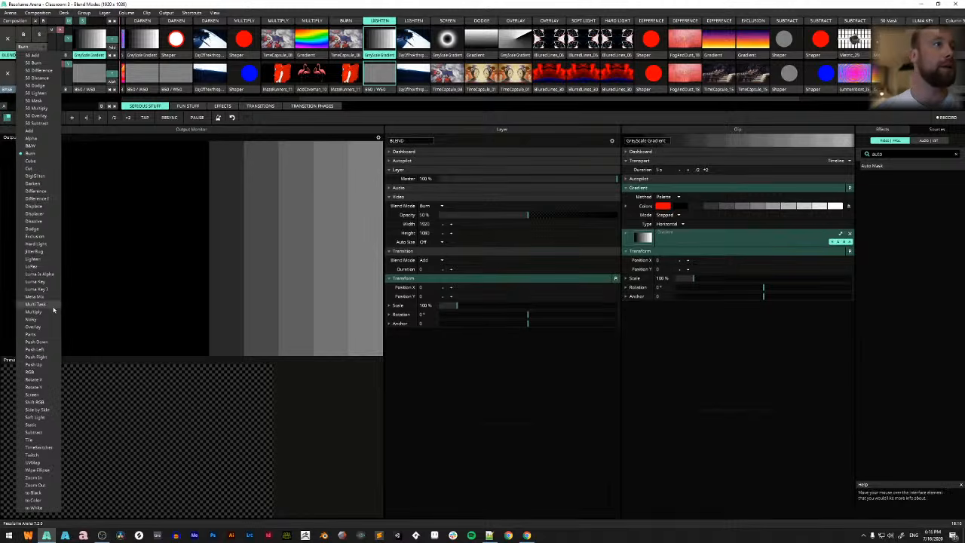
click(48, 262)
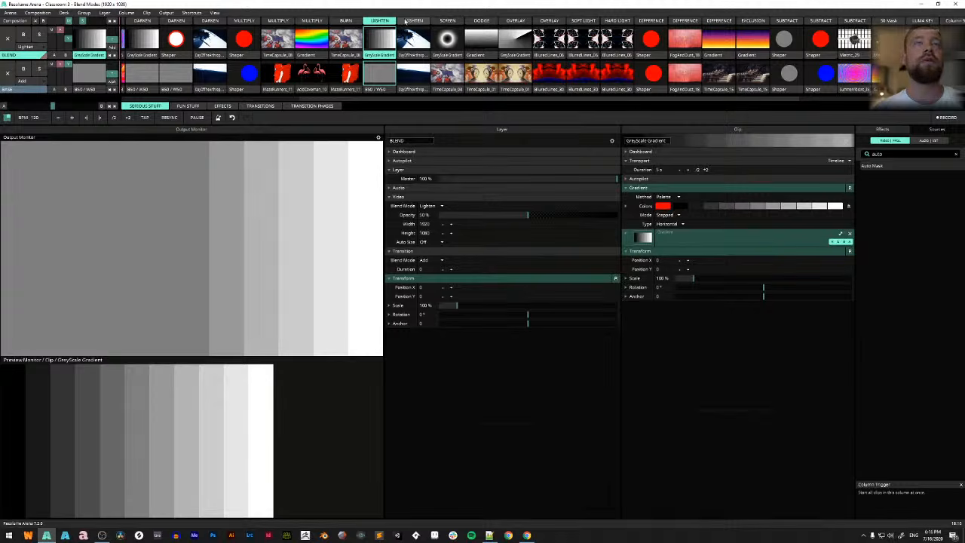
Preview both DayOfTheArthropod clips of the second LIGHTEN column and launch that column
click(407, 57)
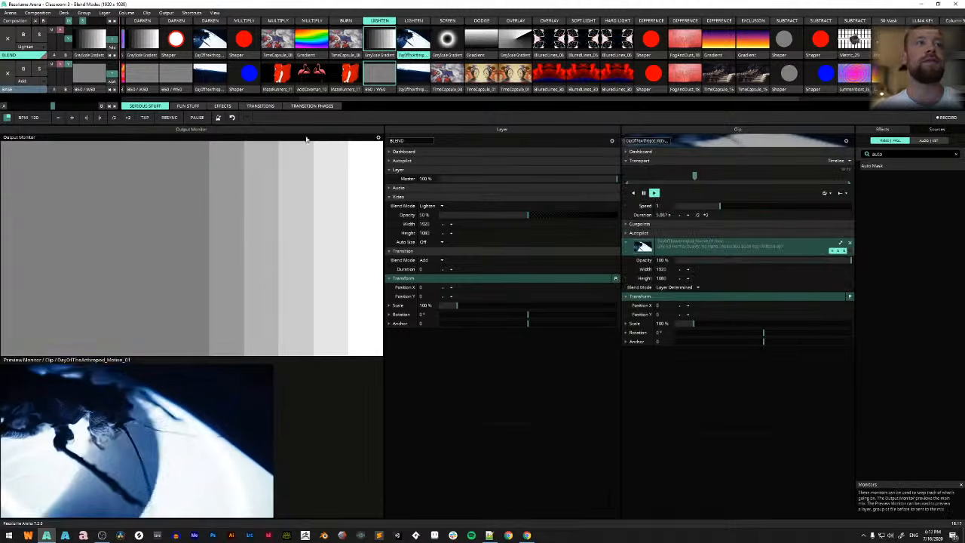
click(413, 75)
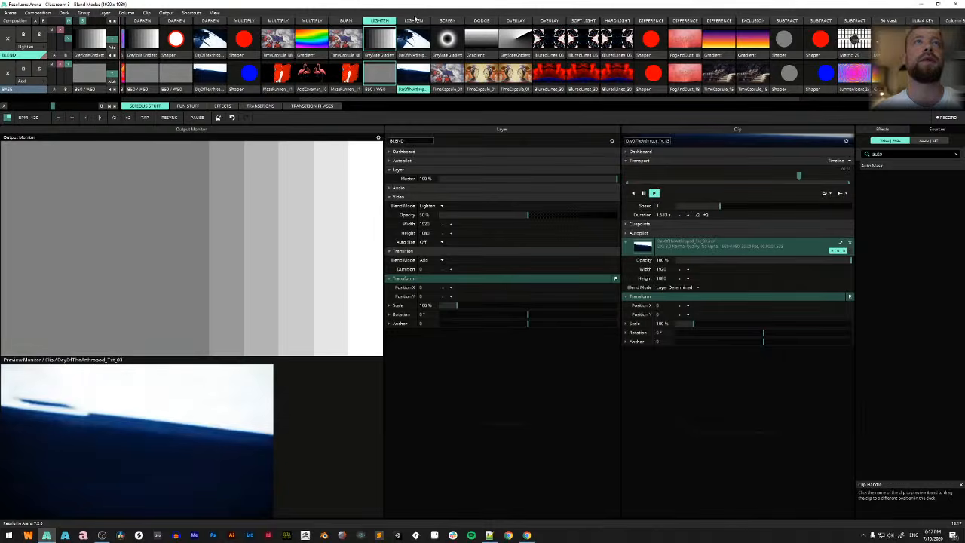
click(413, 21)
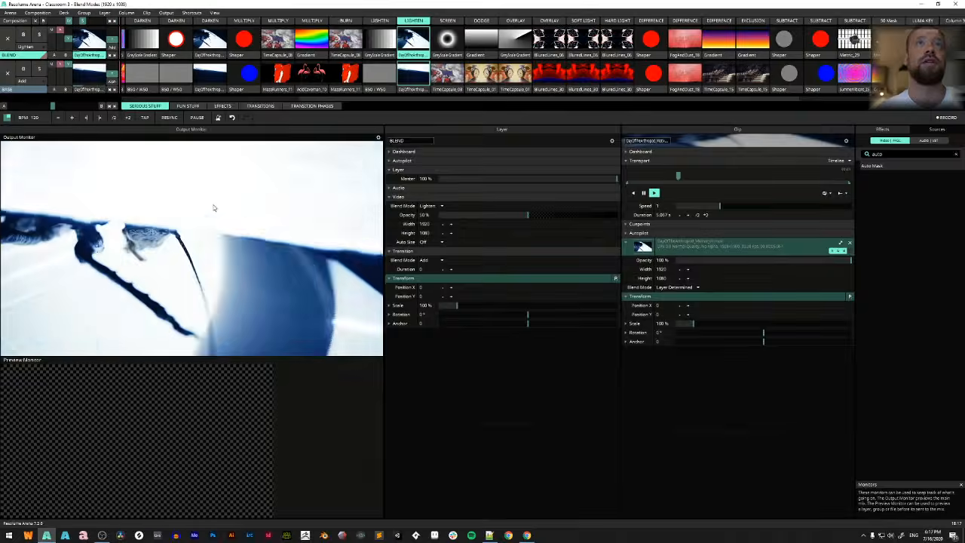
Launch the SCREEN column and preview its radial GreyScale Gradient clip
click(452, 21)
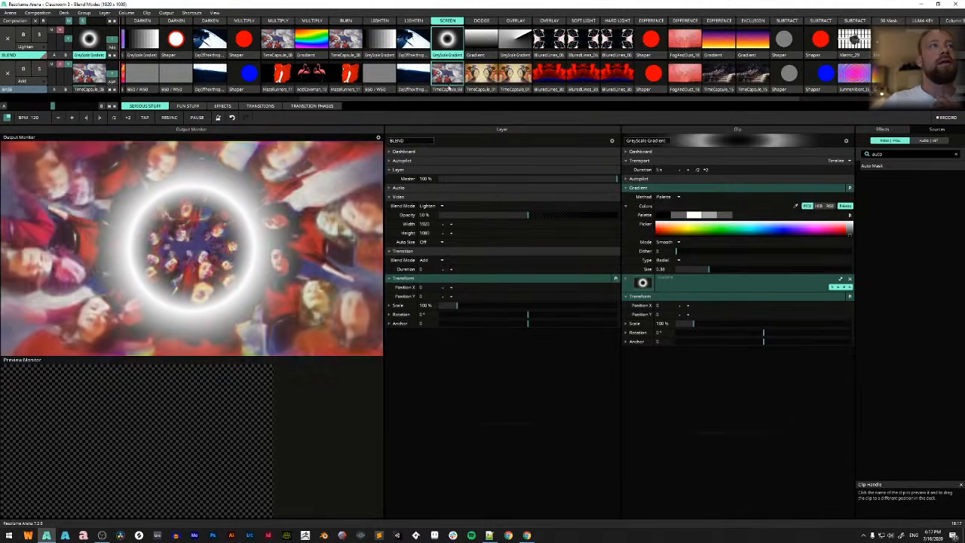
click(450, 78)
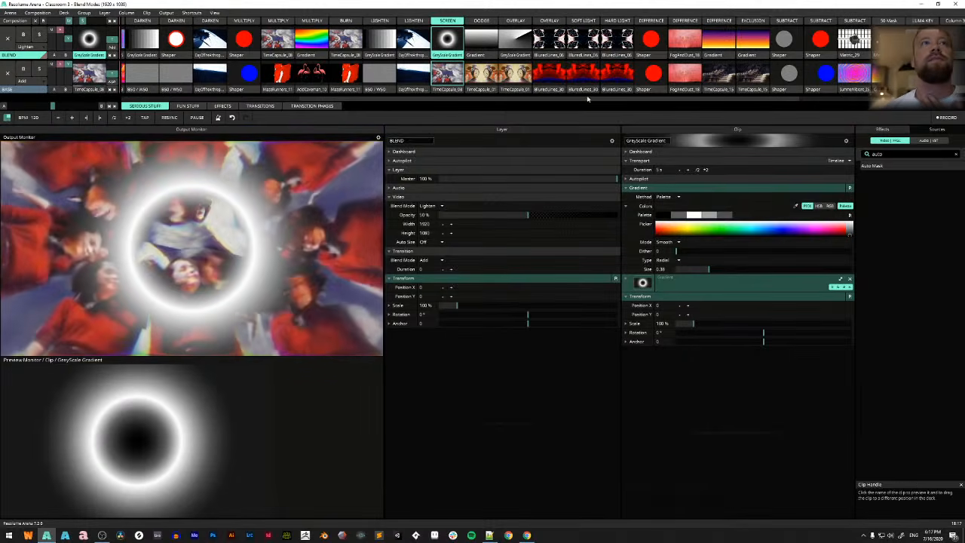
click(26, 46)
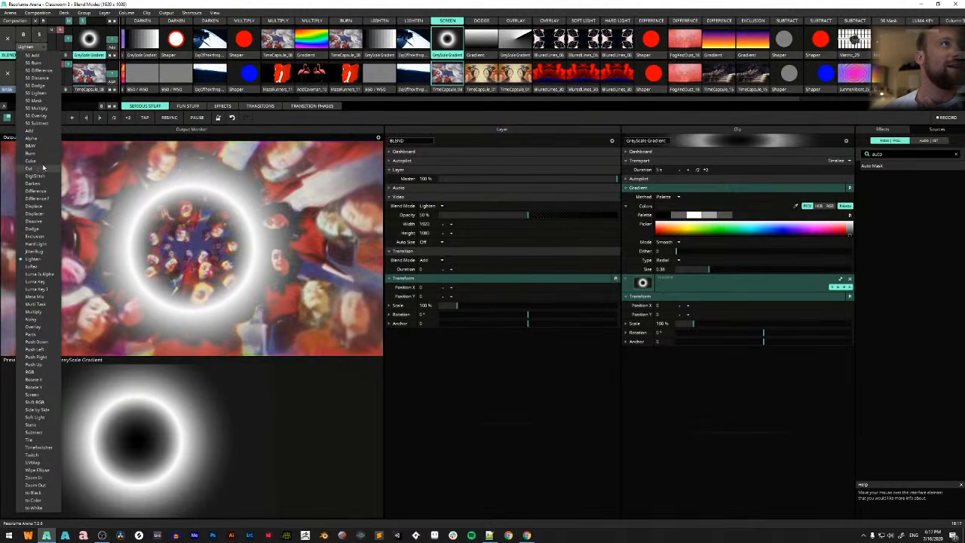
click(577, 392)
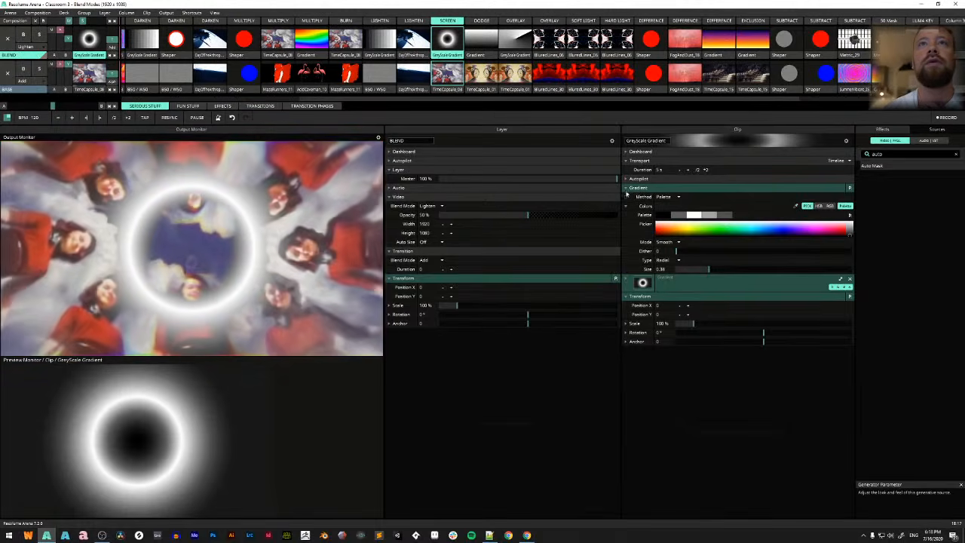
Expand the GreyScale Gradient clip's video settings and review its own blend mode options, keeping Layer Determined
click(625, 279)
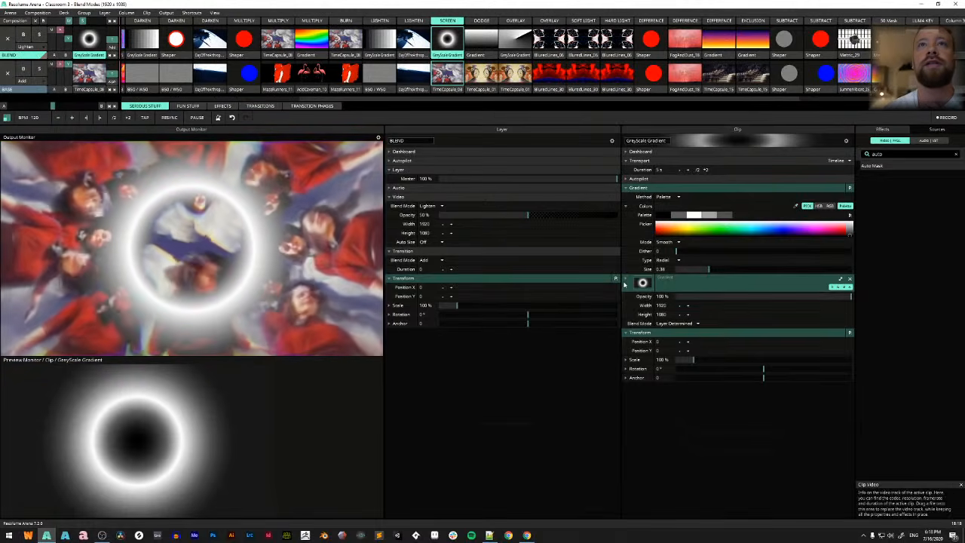
click(698, 323)
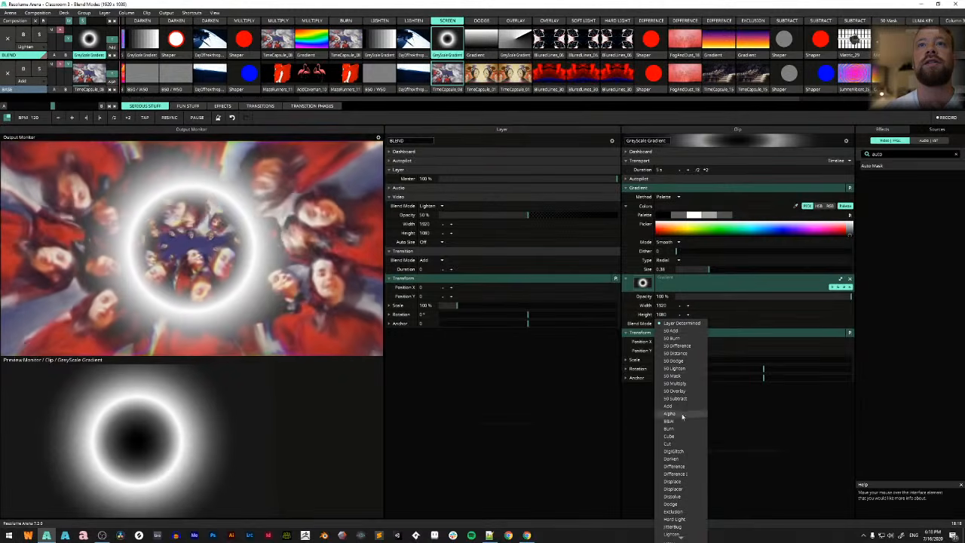
click(667, 324)
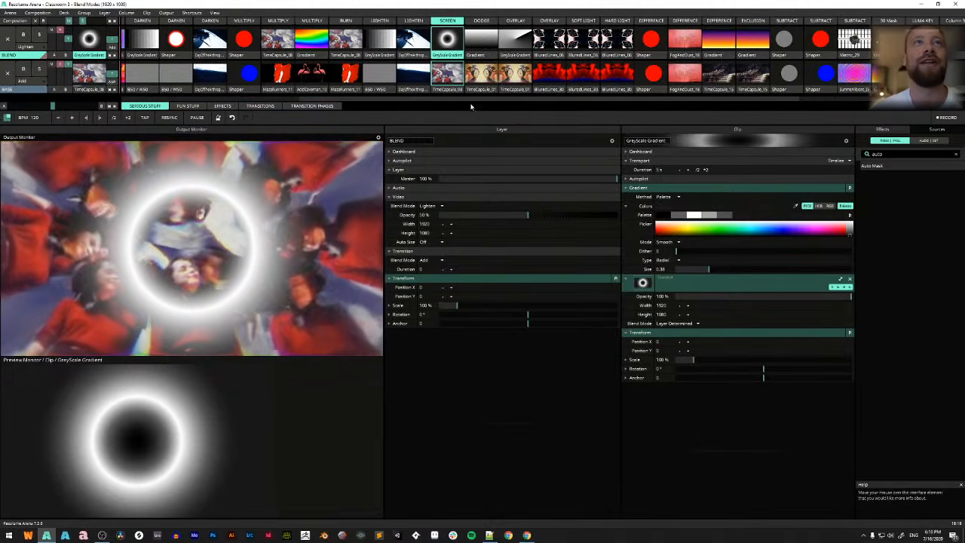
Set the BLEND layer's blend mode to Screen and relaunch the SCREEN column
click(27, 47)
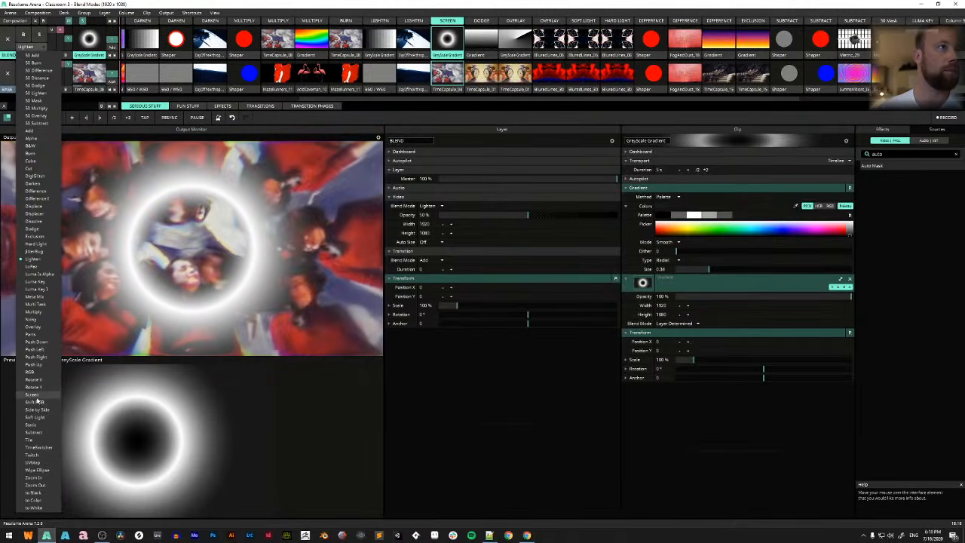
click(33, 395)
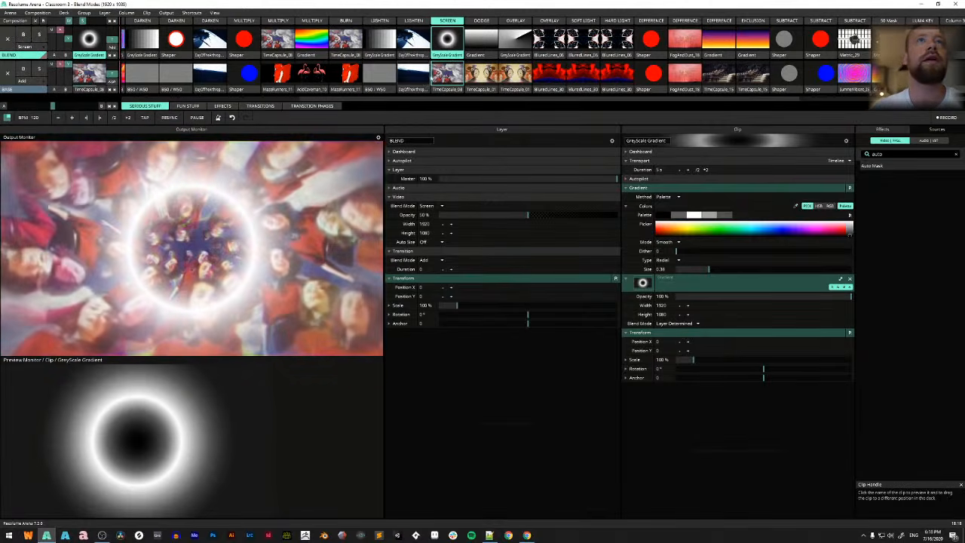
click(445, 21)
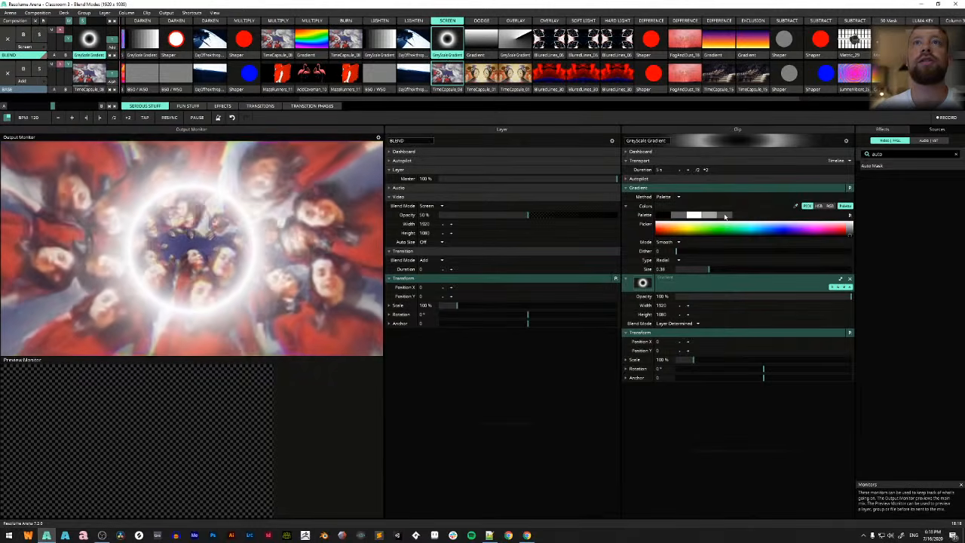
Preview the radial GreyScale Gradient clip, remove the white swatch from its palette, and rework the remaining grey swatches into two concentric rings
click(447, 55)
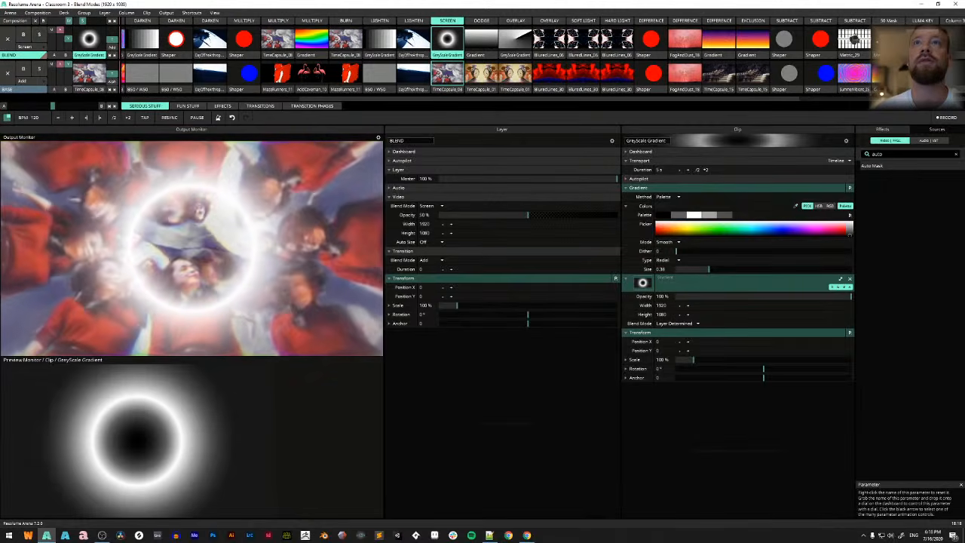
right_click(697, 216)
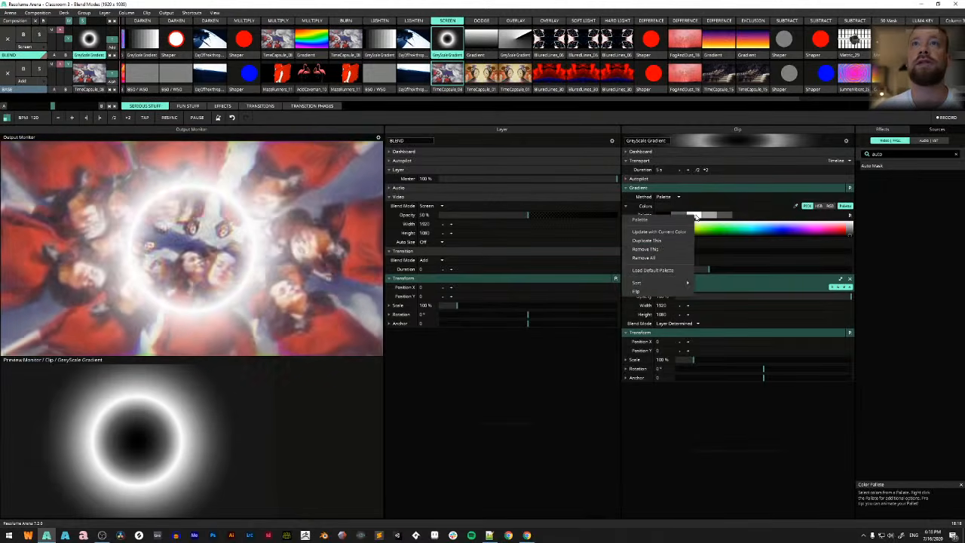
click(664, 250)
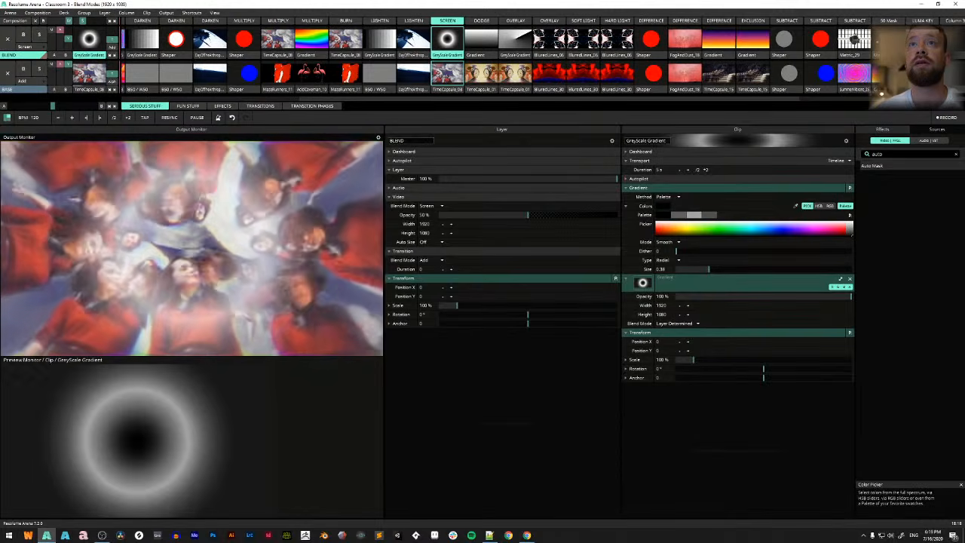
drag(723, 216, 693, 216)
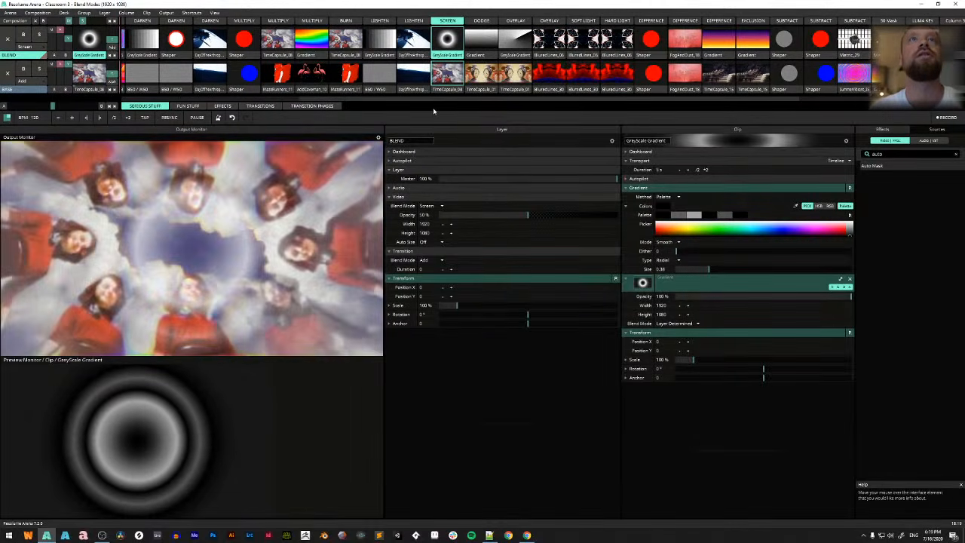
Launch the DODGE column and preview its stepped Gradient and TimeCapsule_01 clips
click(477, 21)
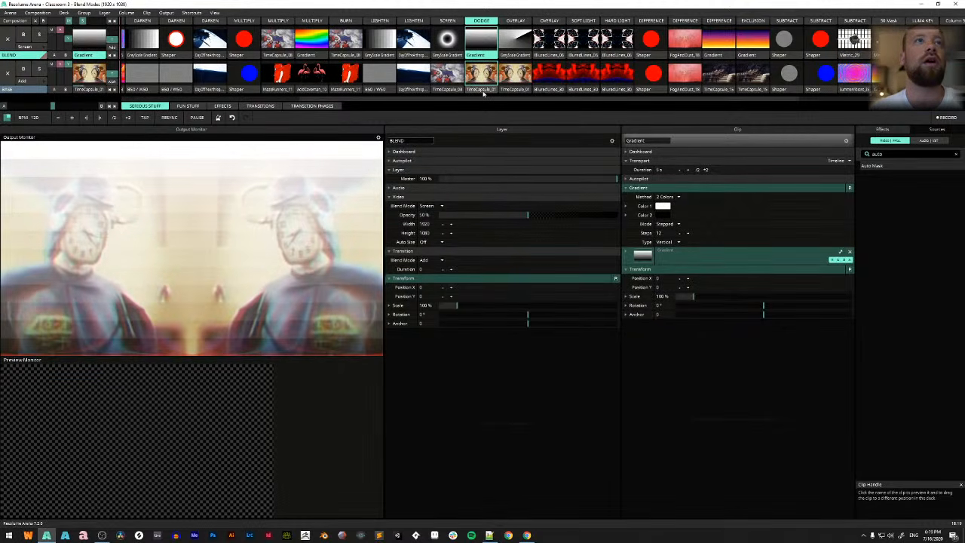
click(482, 75)
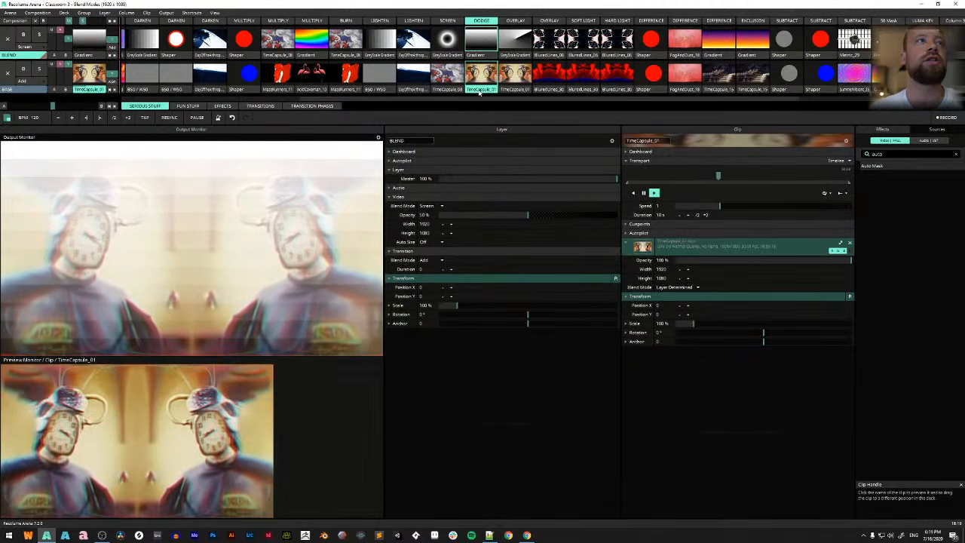
click(479, 40)
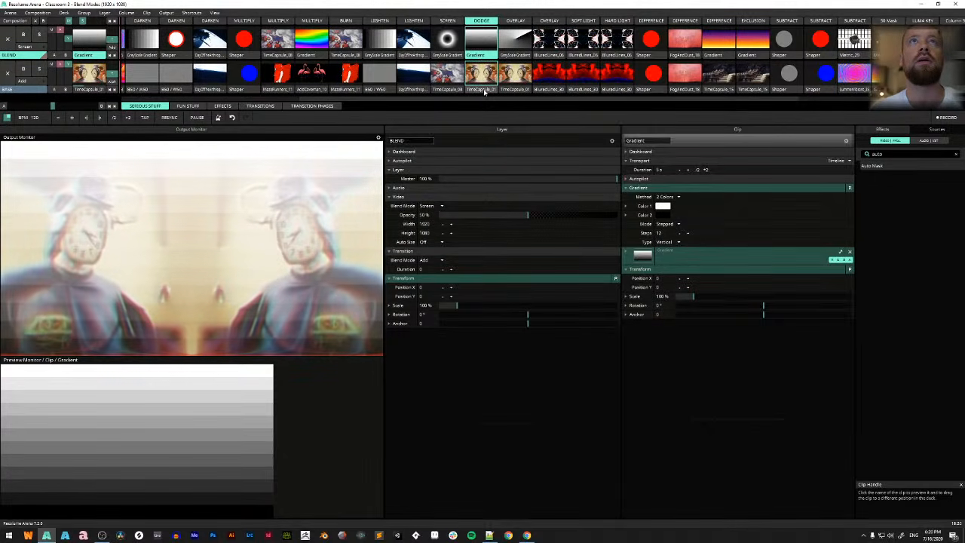
click(481, 89)
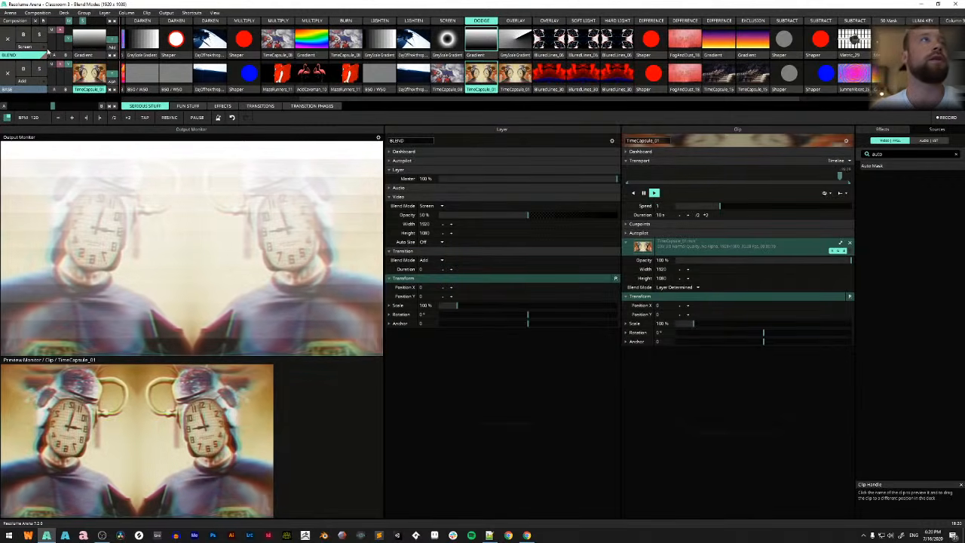
Set the BLEND layer's blend mode to Dodge and preview the Gradient and TimeCapsule_01 clips again for comparison with the output
click(36, 46)
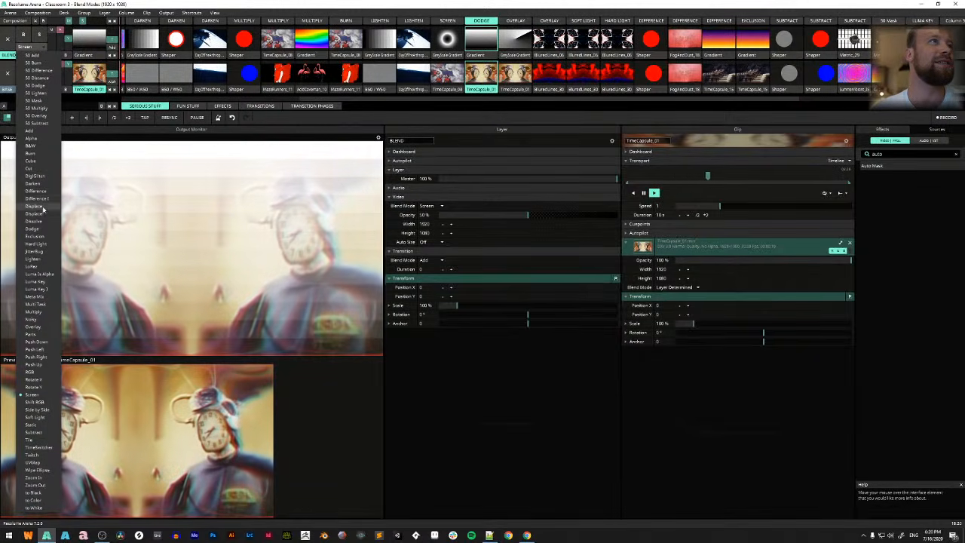
click(33, 228)
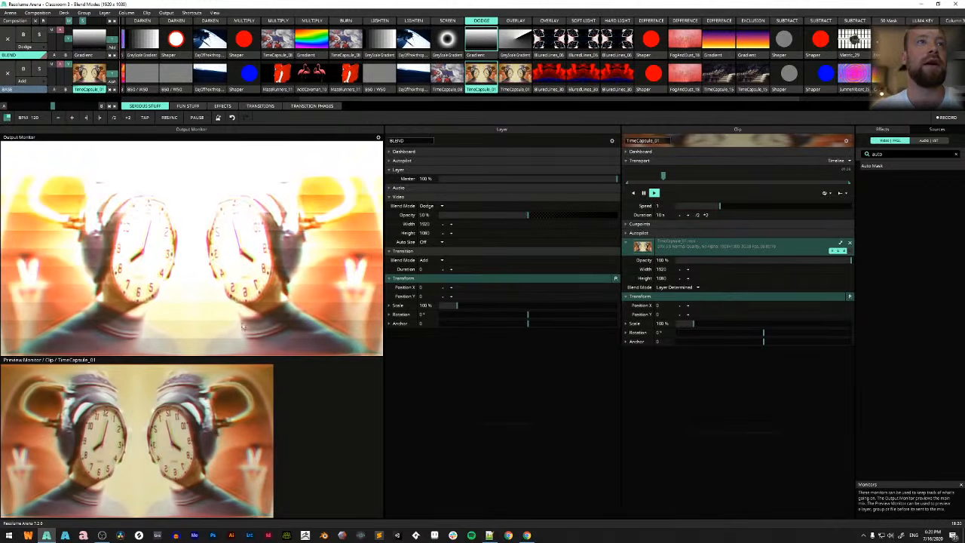
click(89, 37)
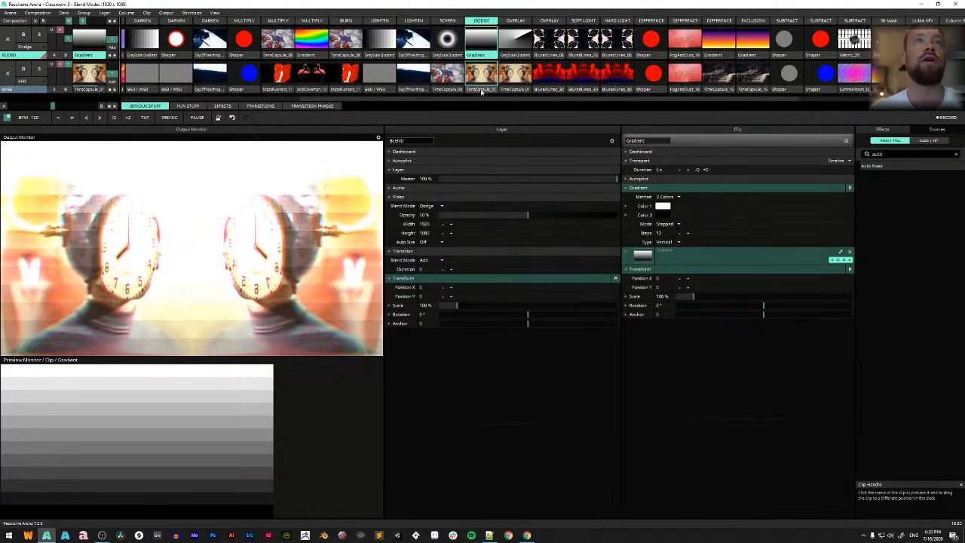
click(481, 88)
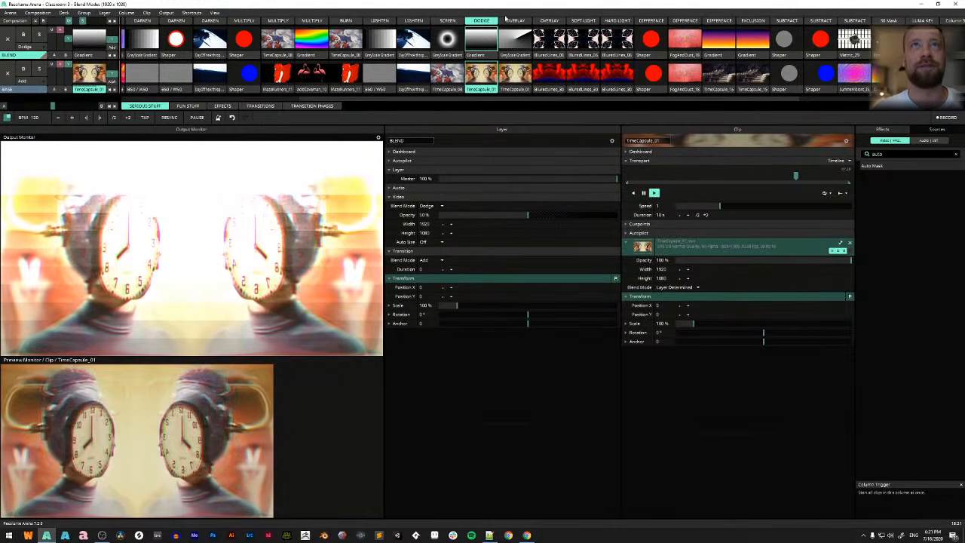
Launch the first OVERLAY column and set the BLEND layer's blend mode to Overlay
click(513, 21)
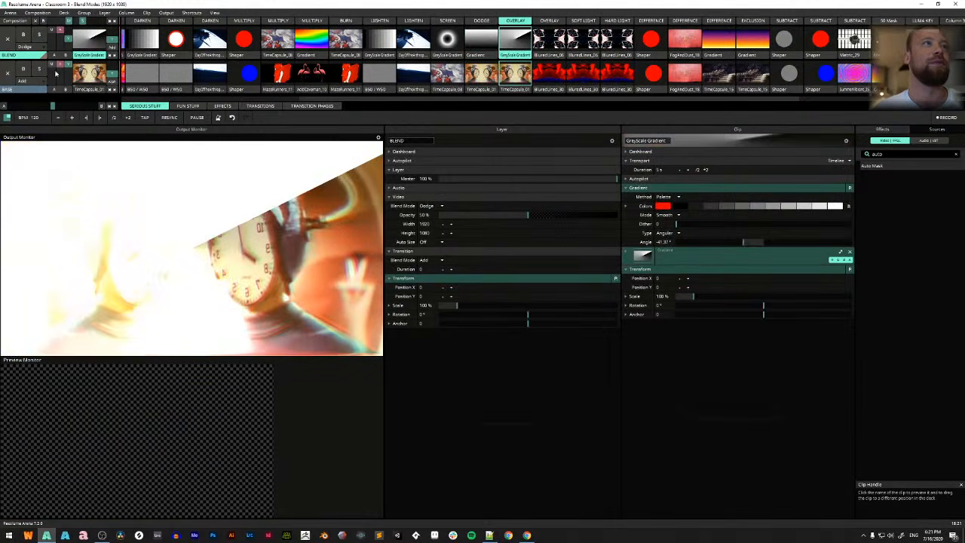
click(43, 46)
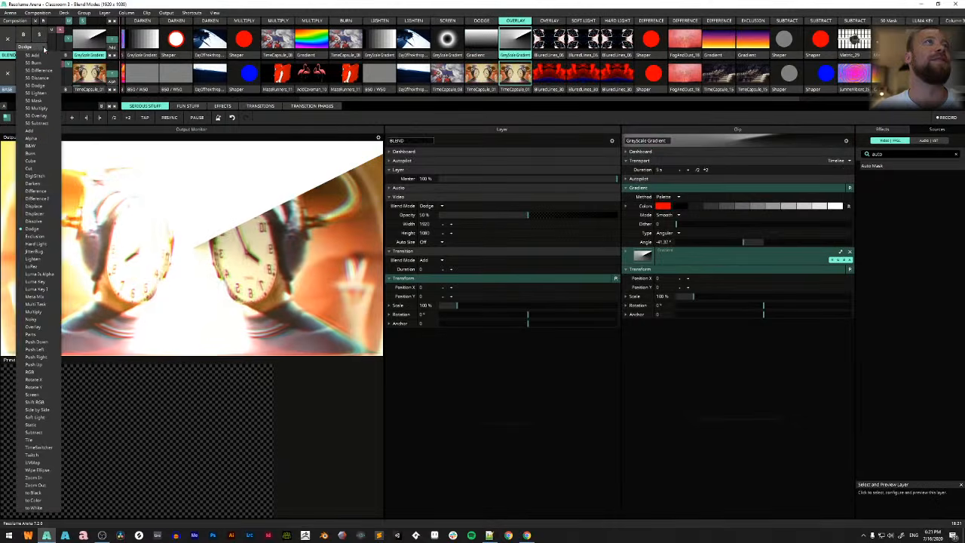
click(41, 329)
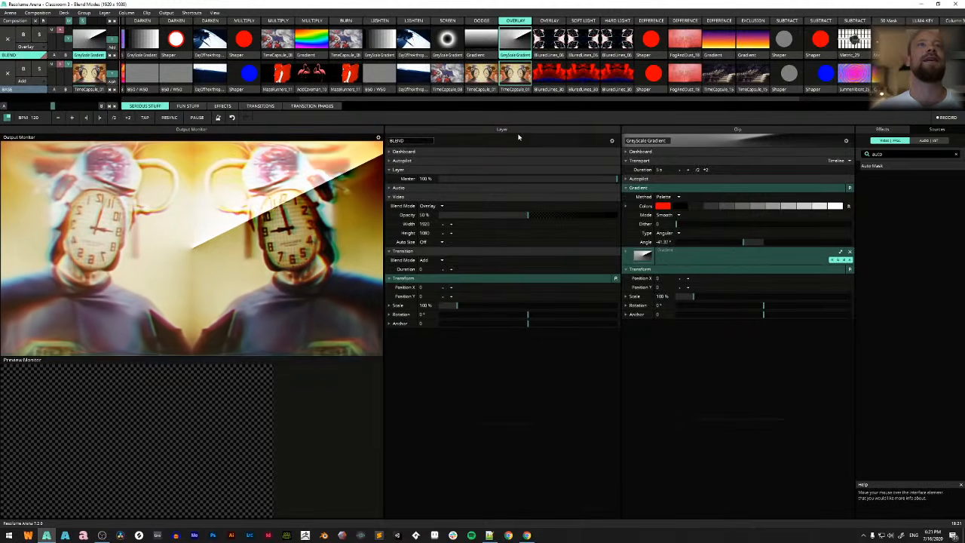
Preview the angular GreyScale Gradient clip and vary its angle, resetting it to 0° before setting it to about -89°
click(514, 55)
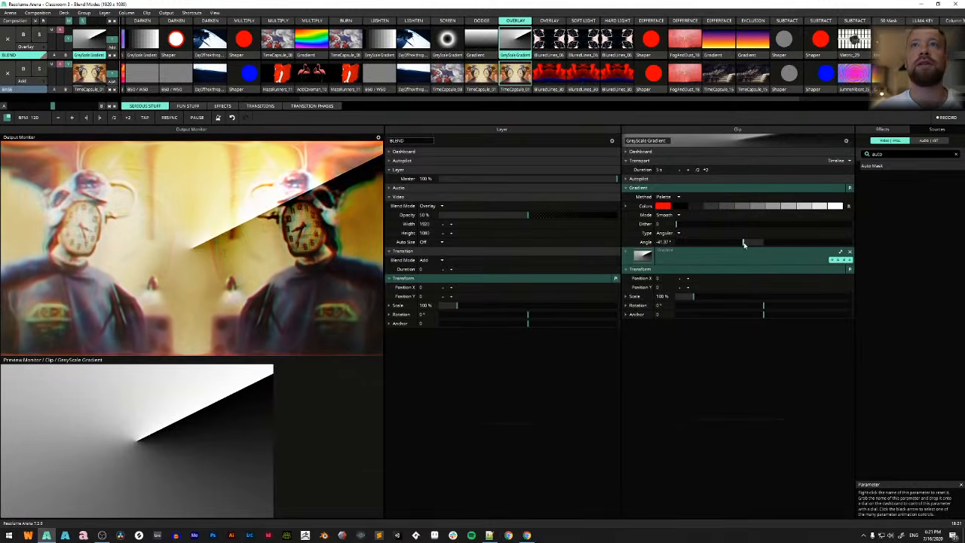
drag(752, 246, 720, 262)
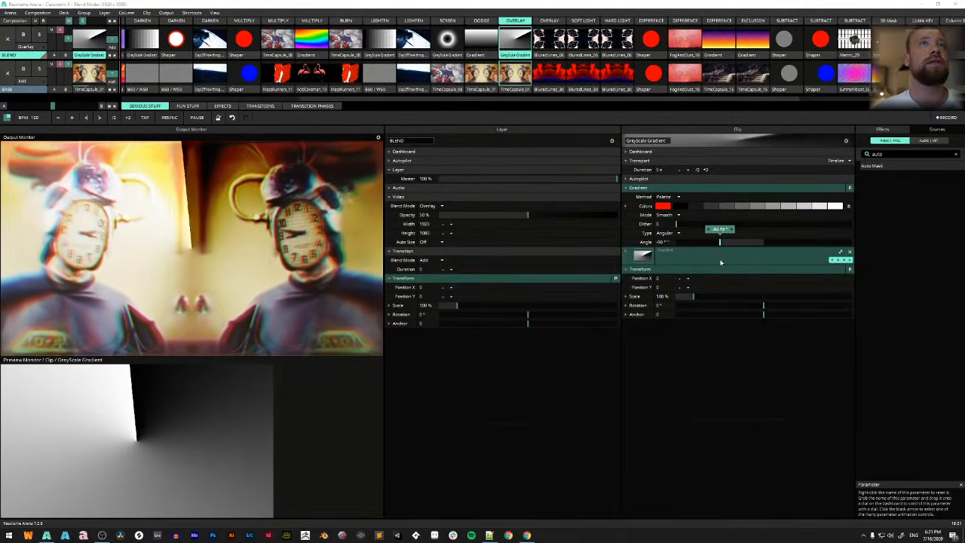
drag(731, 261, 729, 223)
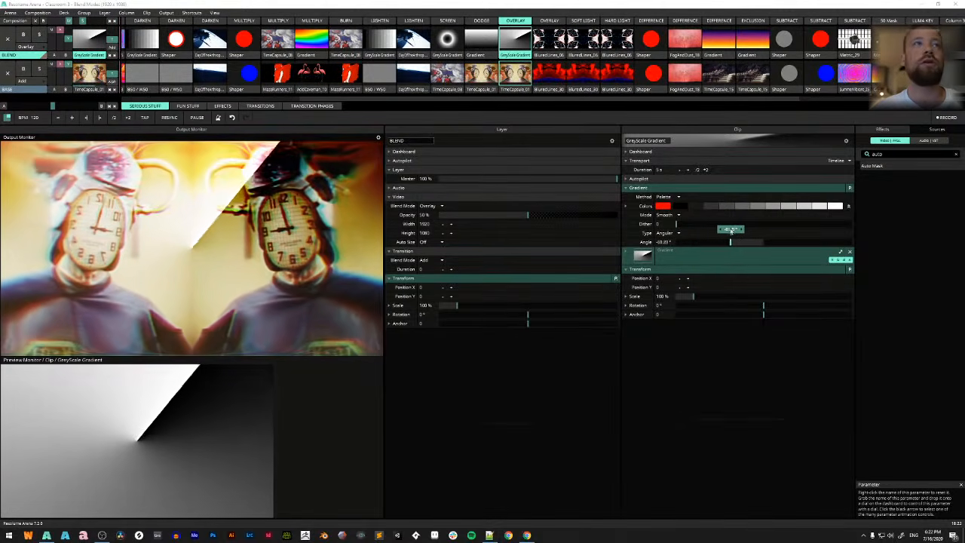
drag(730, 231, 719, 232)
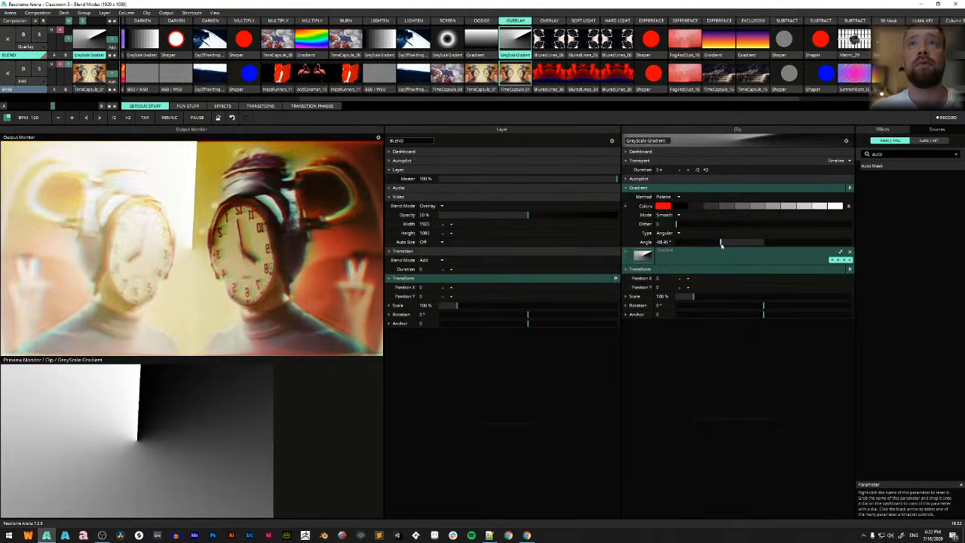
right_click(728, 244)
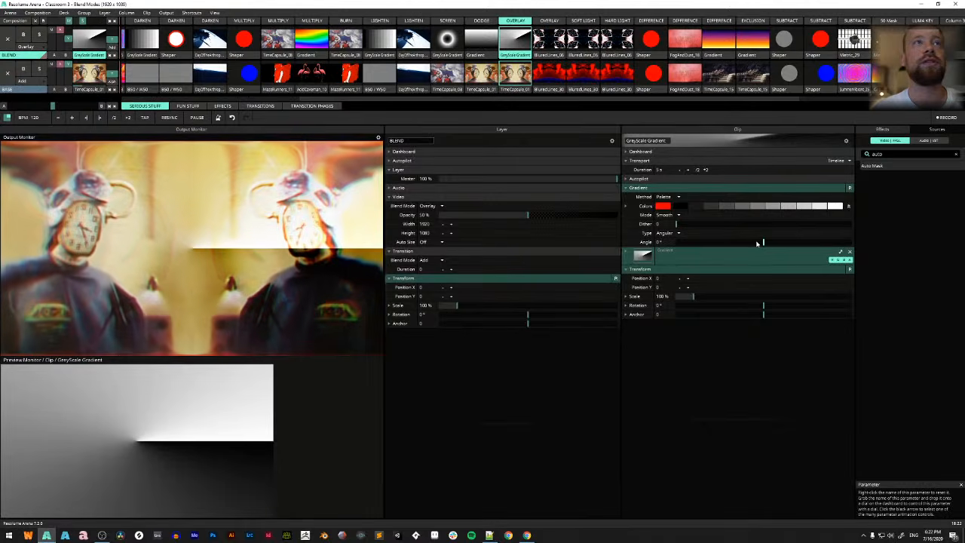
drag(754, 244, 721, 246)
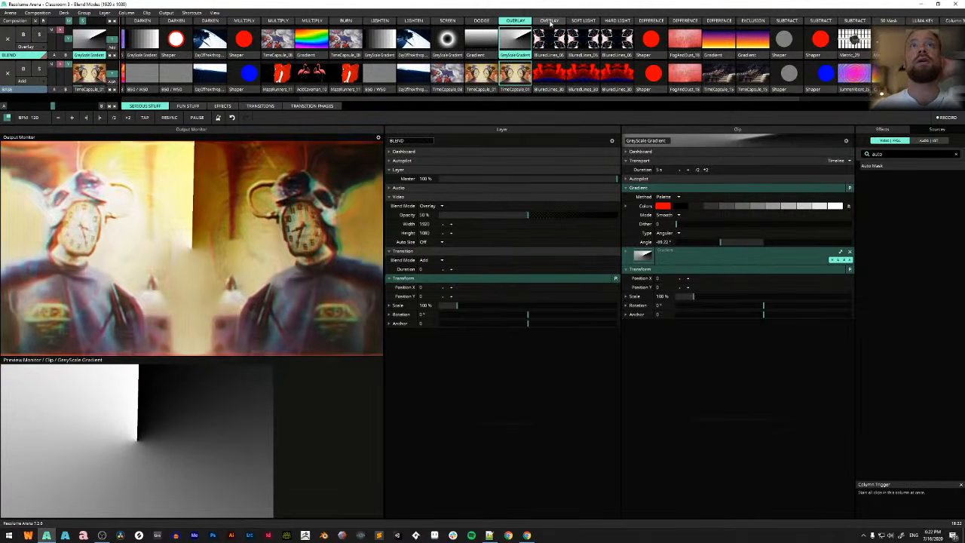
Launch the second OVERLAY column, preview its BluredLines_06 and BluredLines_30 clips, and relaunch the column
click(549, 21)
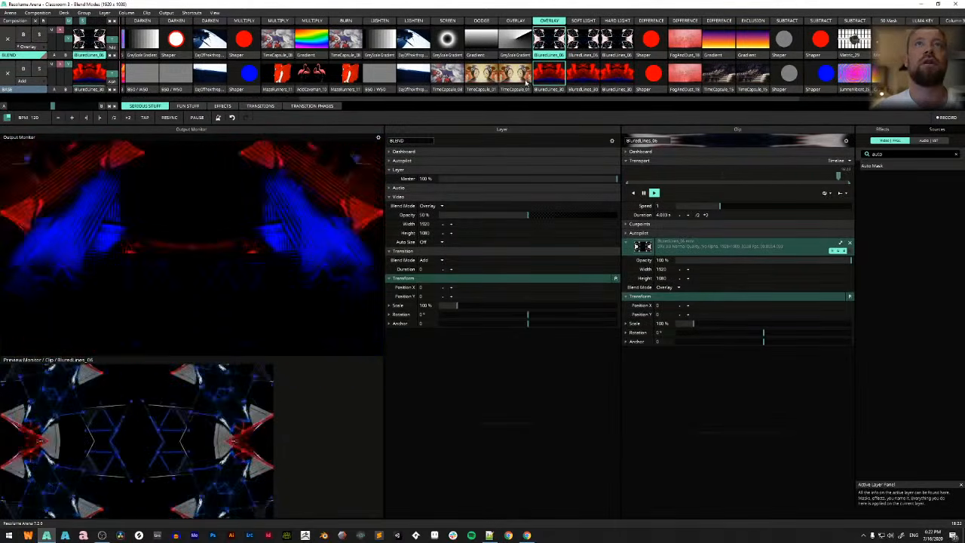
click(549, 90)
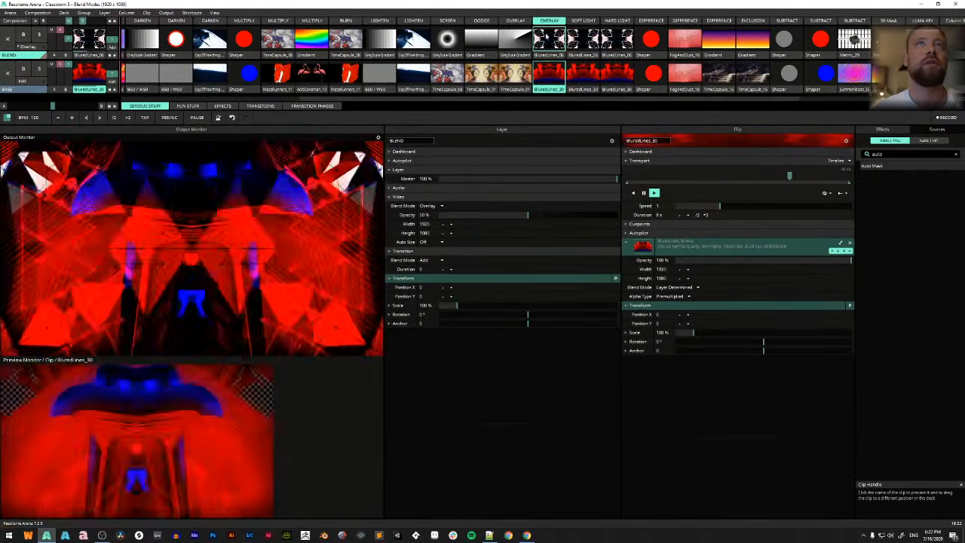
click(548, 21)
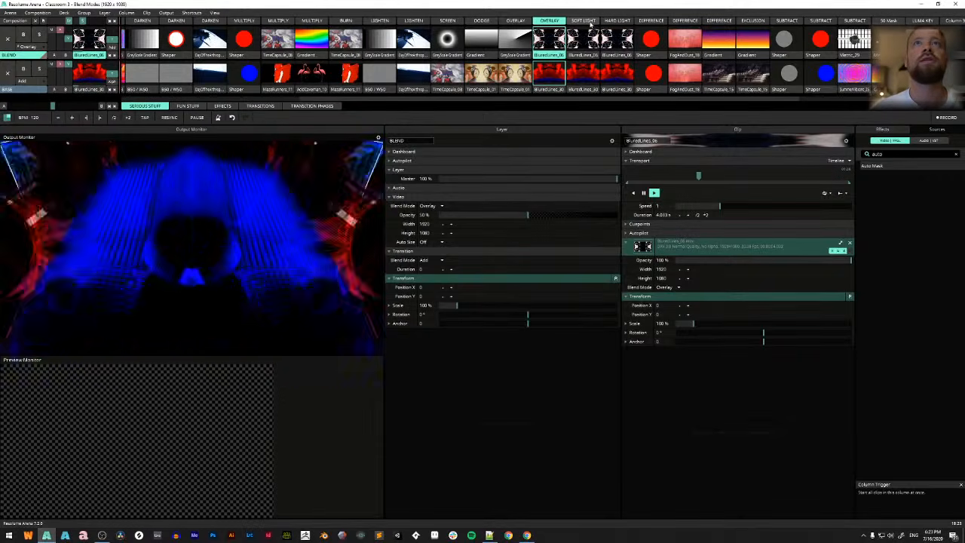
Launch the SOFT LIGHT column and review the BLEND layer's blend mode options, keeping Overlay as the layer mode
click(582, 20)
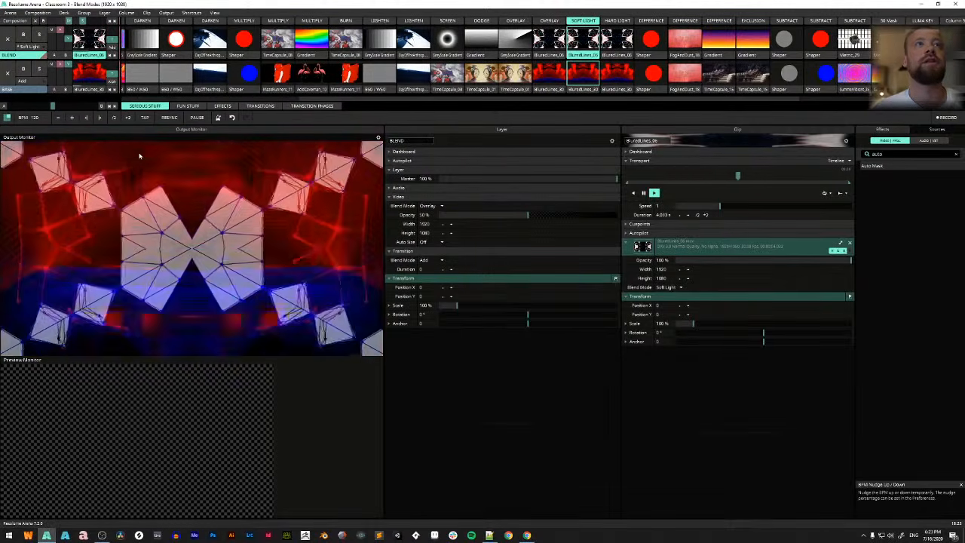
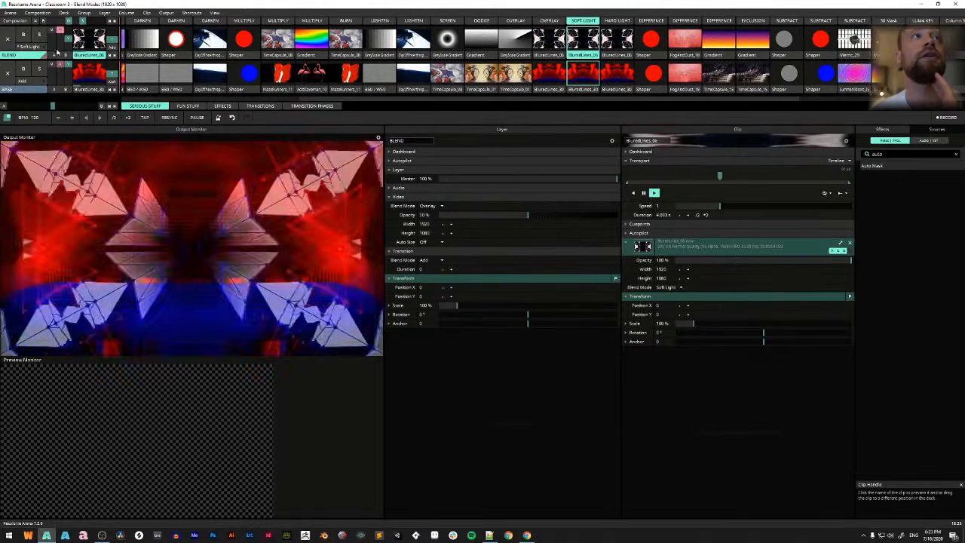
click(50, 48)
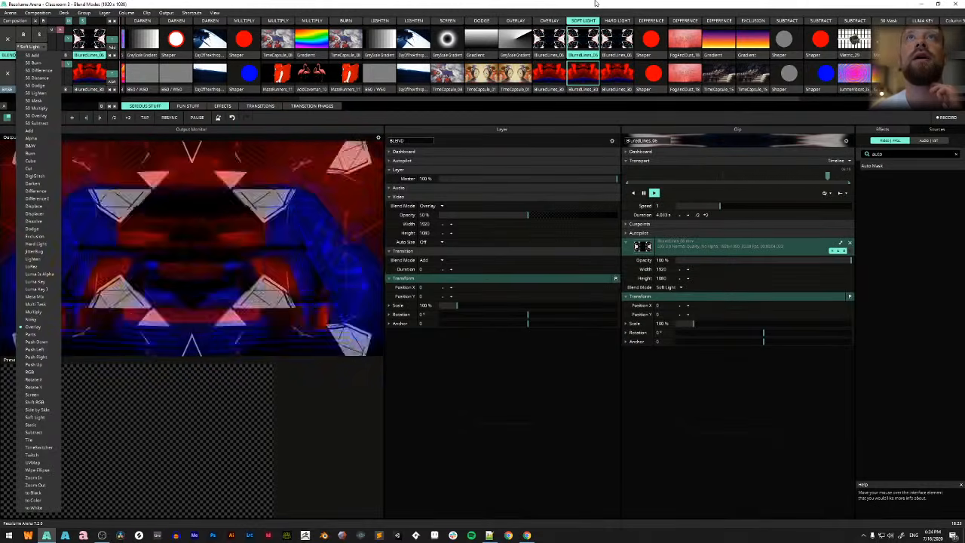
key(Escape)
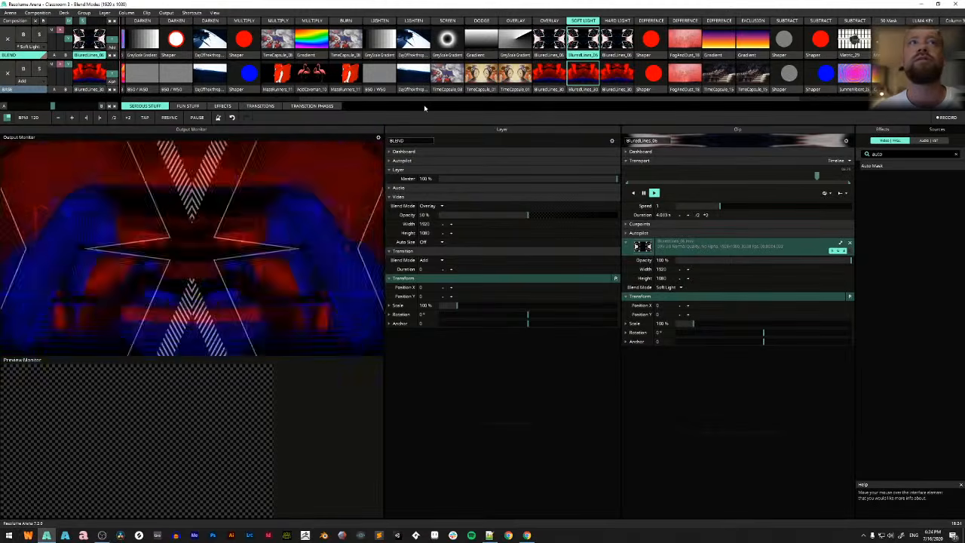
scroll(430, 103, right, 1)
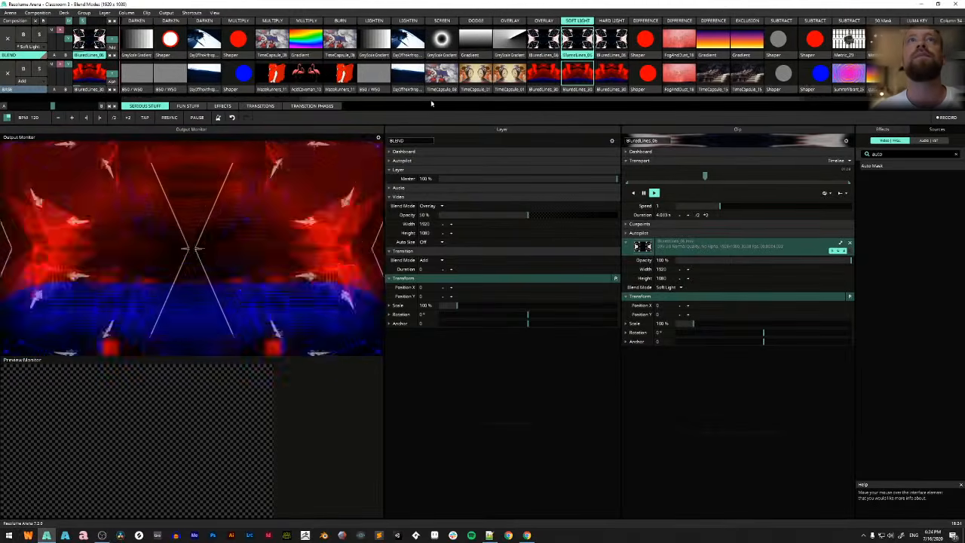
scroll(430, 103, right, 4)
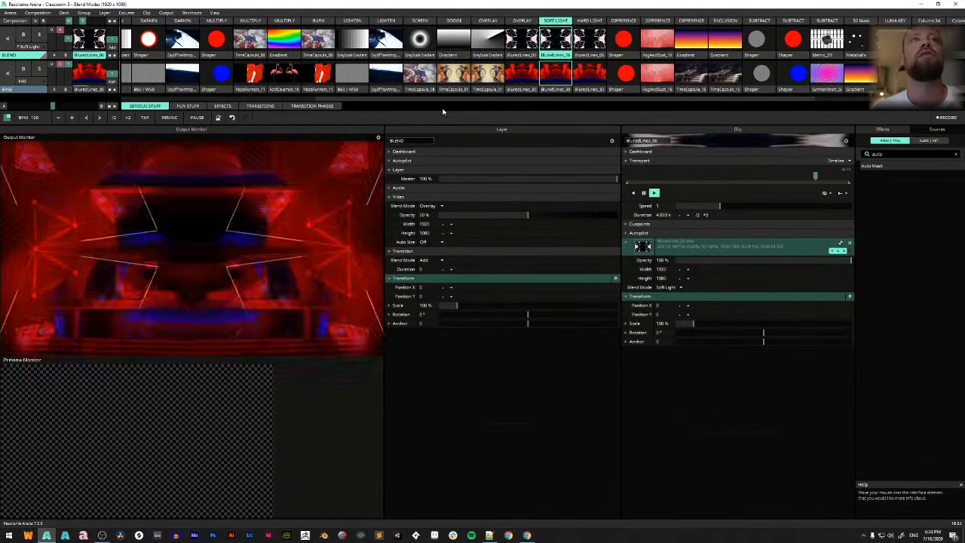
scroll(444, 111, right, 1)
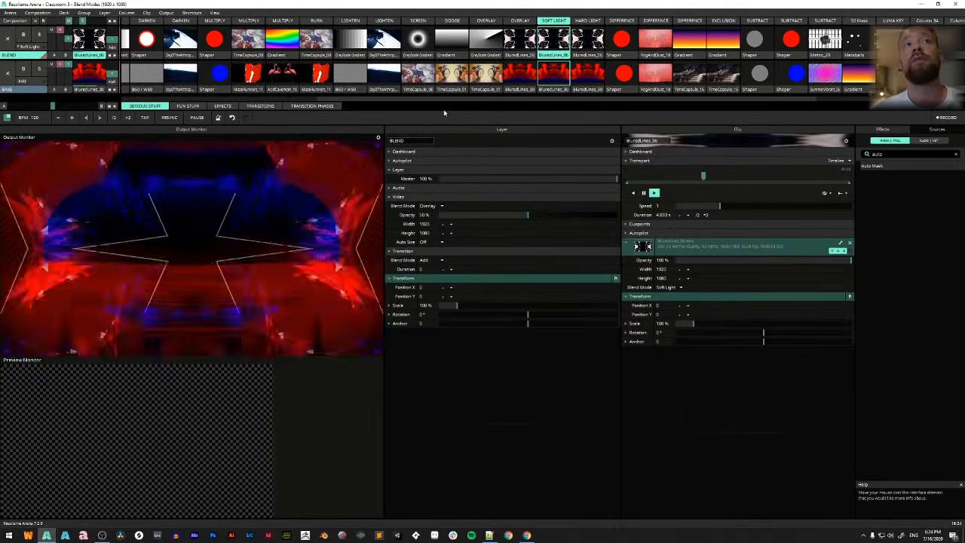
scroll(447, 110, right, 3)
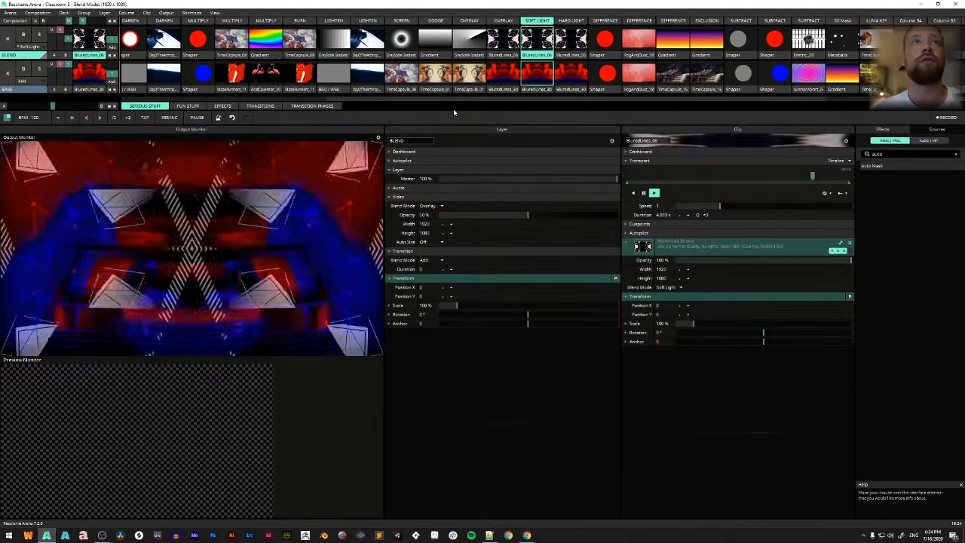
Launch the second OVERLAY column's BluredLines_06 clip, the SOFT LIGHT column and the HARD LIGHT column in turn for comparison
scroll(456, 109, right, 2)
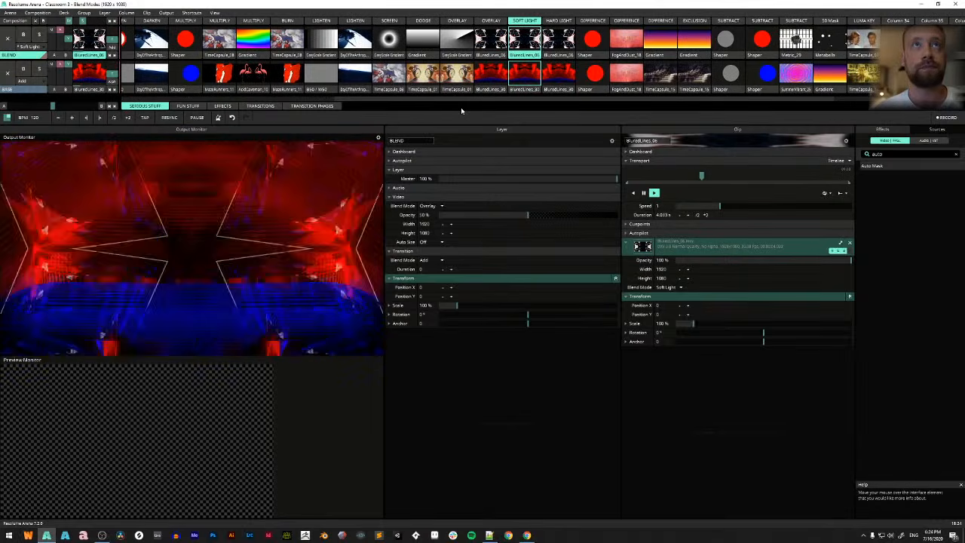
scroll(462, 111, right, 2)
click(482, 40)
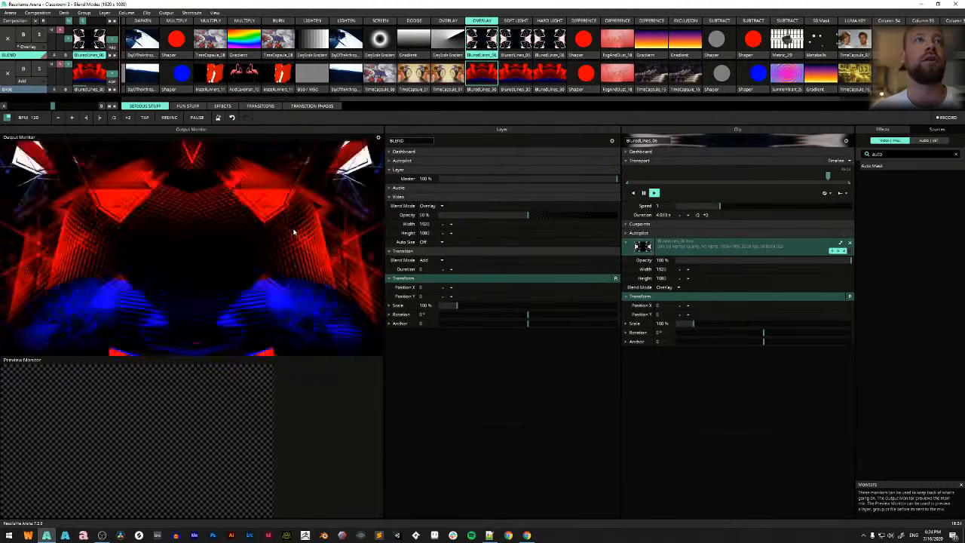
click(516, 21)
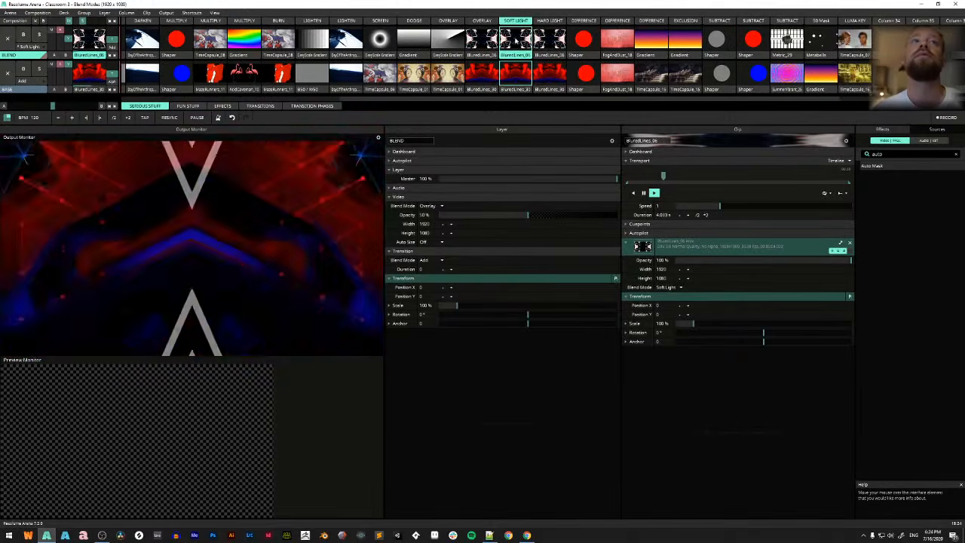
click(542, 20)
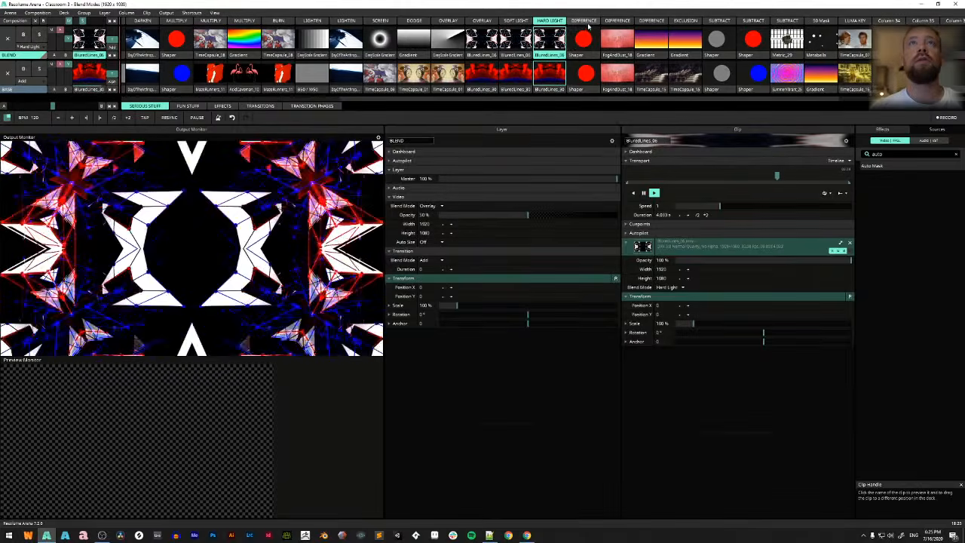
Launch the first DIFFERENCE column and set the BLEND layer's blend mode to Difference
click(584, 21)
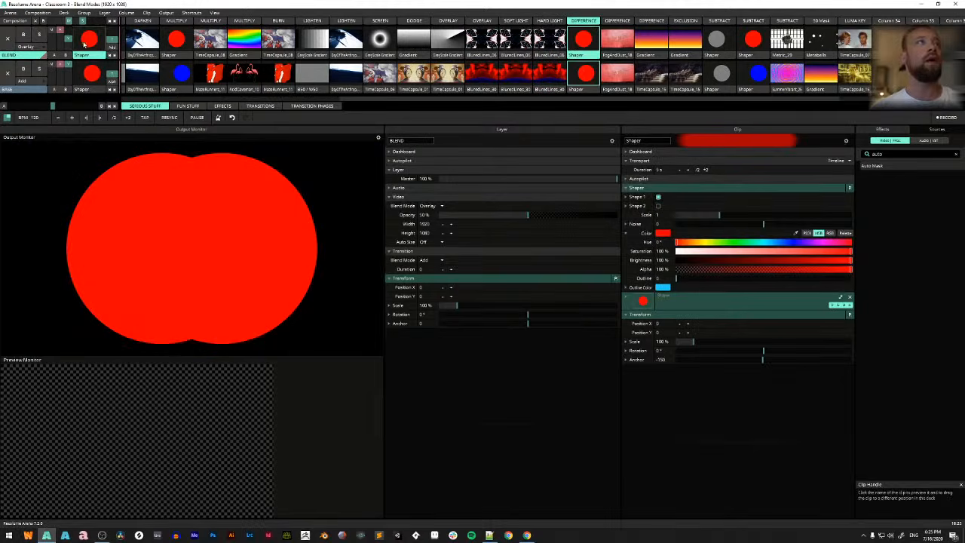
click(30, 47)
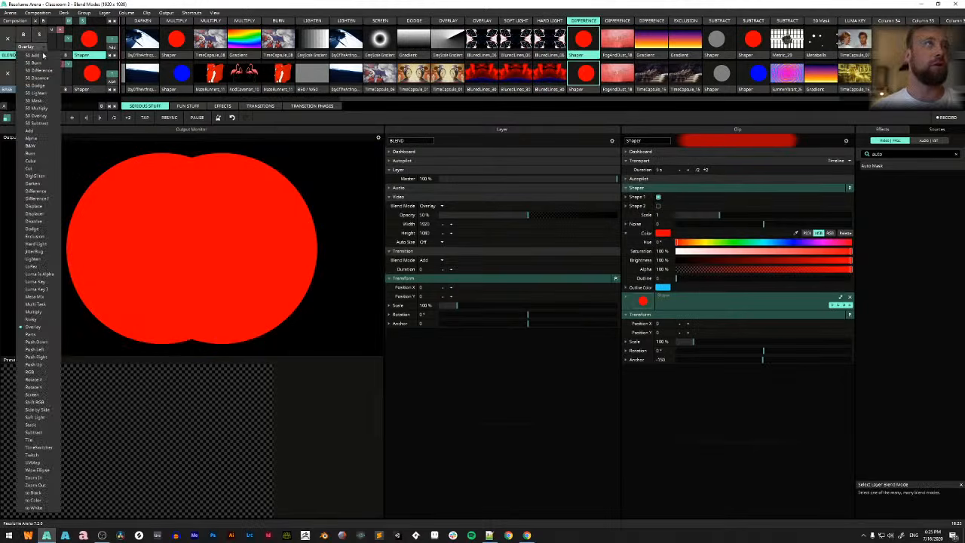
click(44, 193)
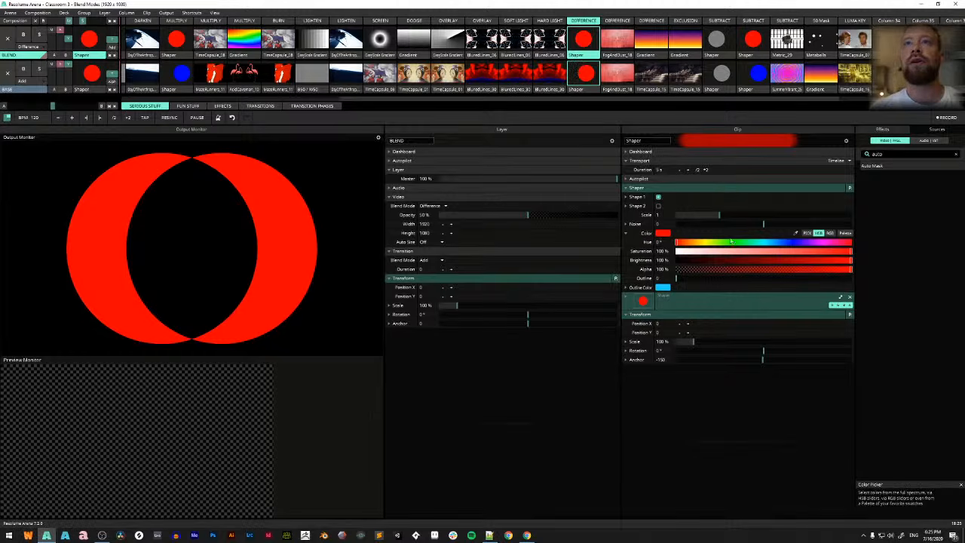
Show the BLEND Shaper clip's color as RGB and raise its green value to 255
click(829, 234)
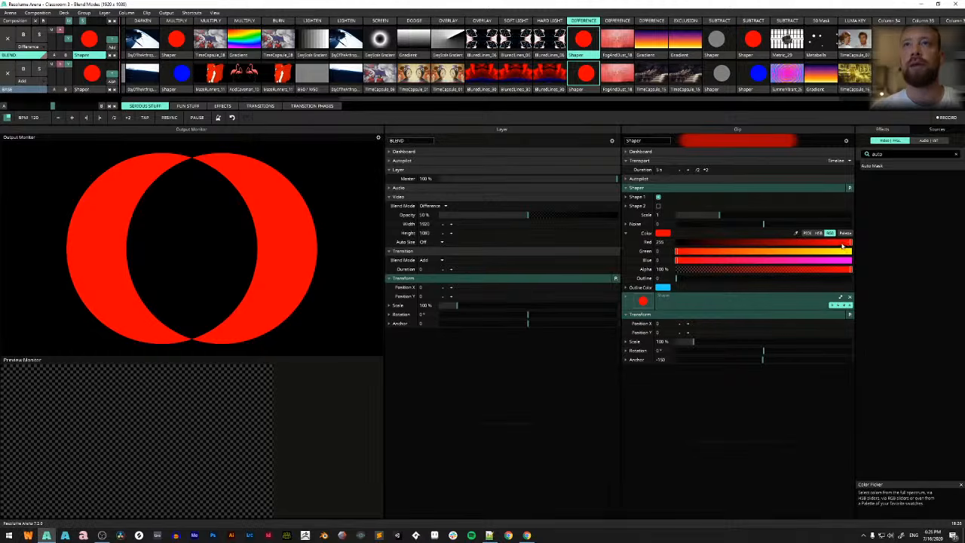
drag(690, 254, 764, 259)
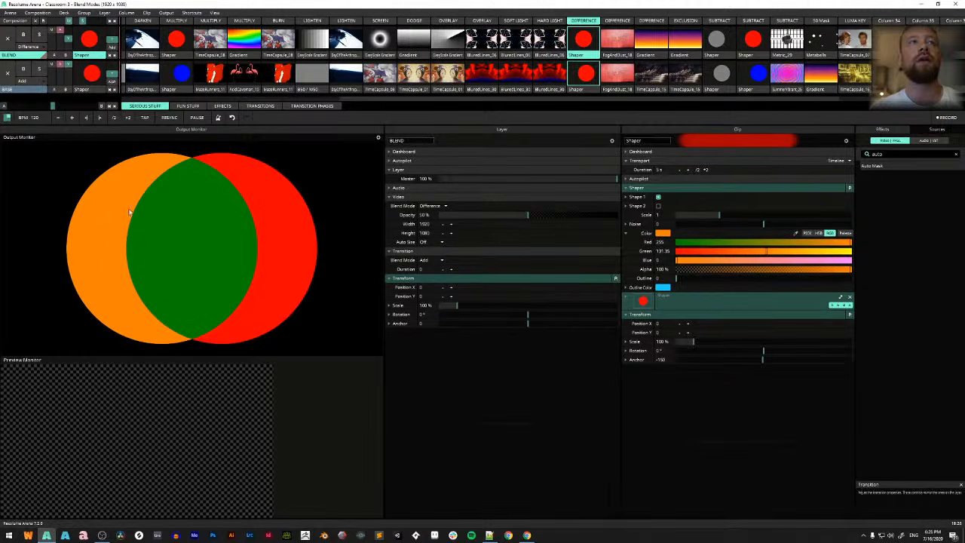
drag(771, 256, 859, 265)
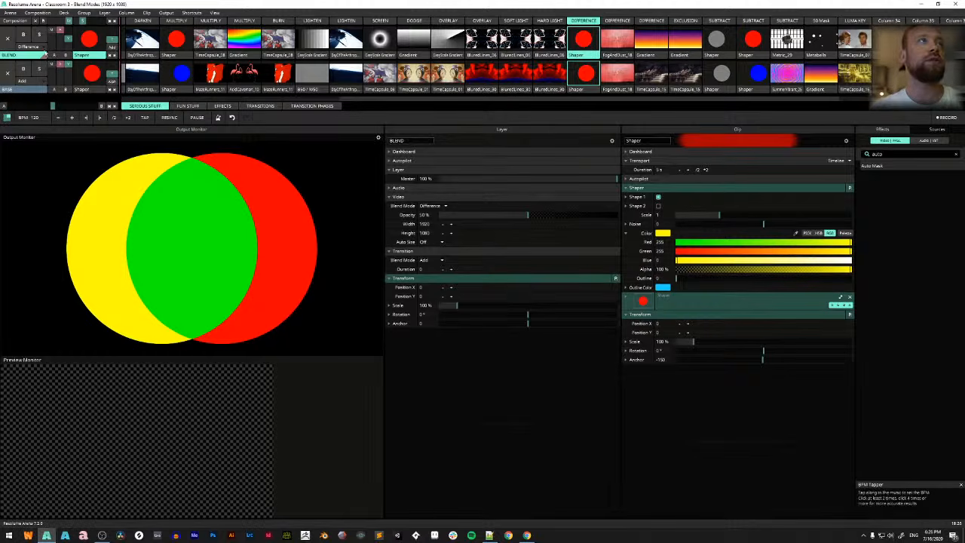
Try Difference I as the BLEND layer's blend mode, then return it to Difference
click(47, 54)
click(30, 204)
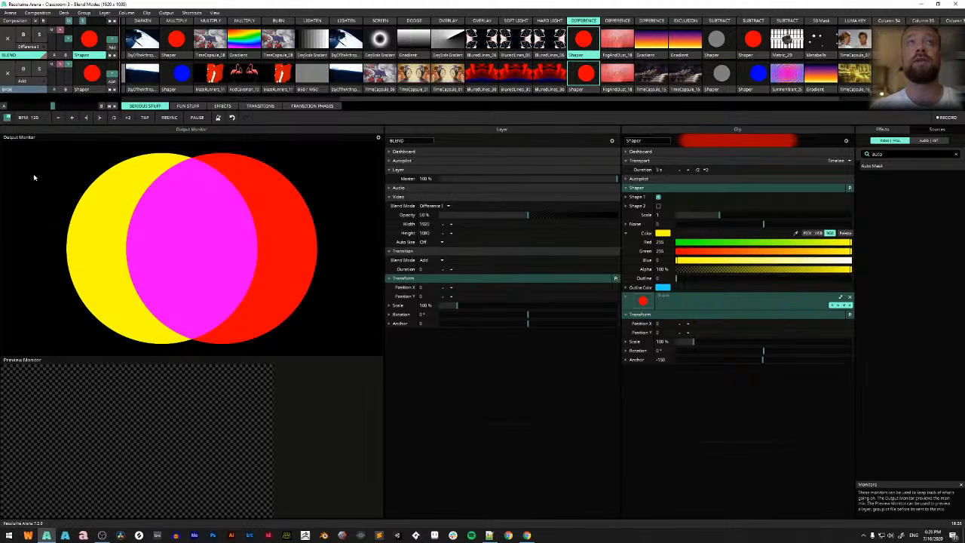
click(42, 52)
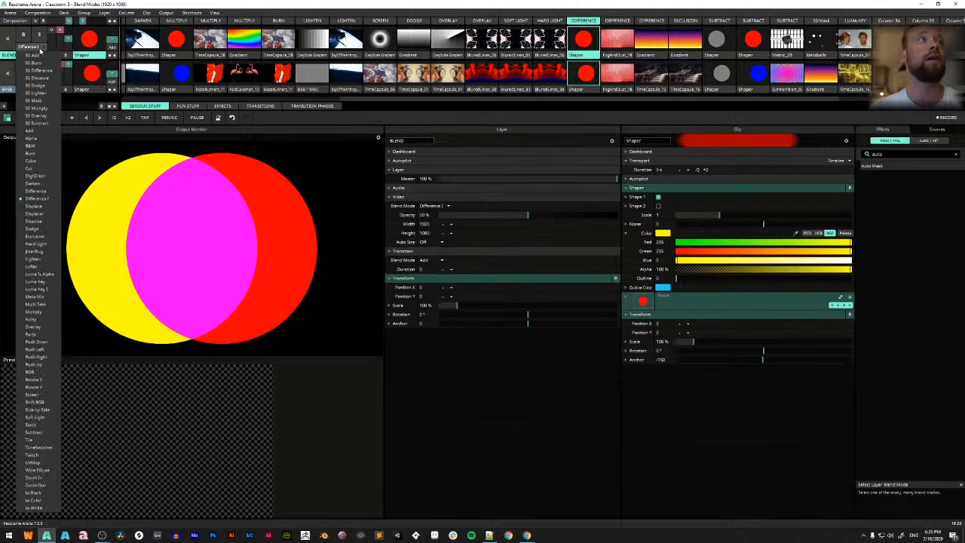
click(37, 192)
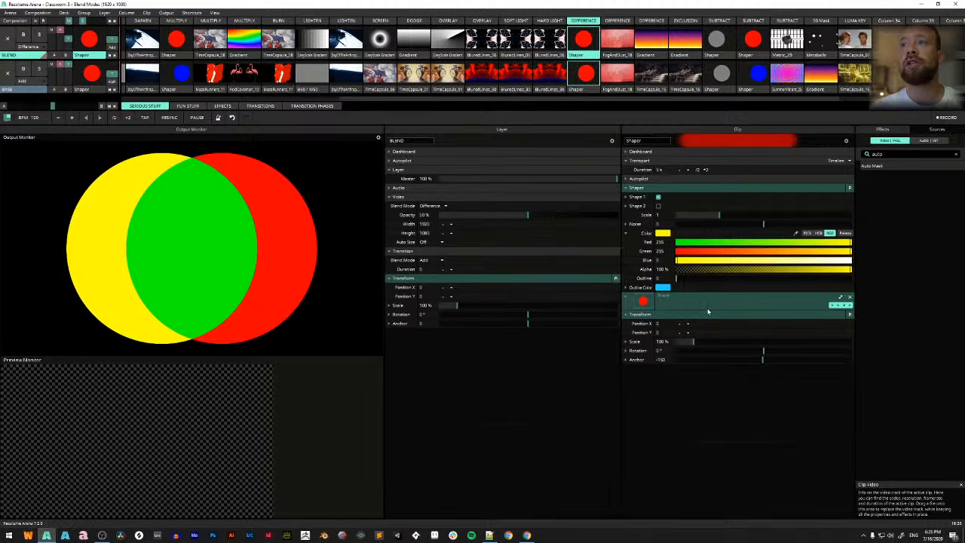
Launch the second DIFFERENCE column and preview the FogAndDust_18 clip
click(616, 21)
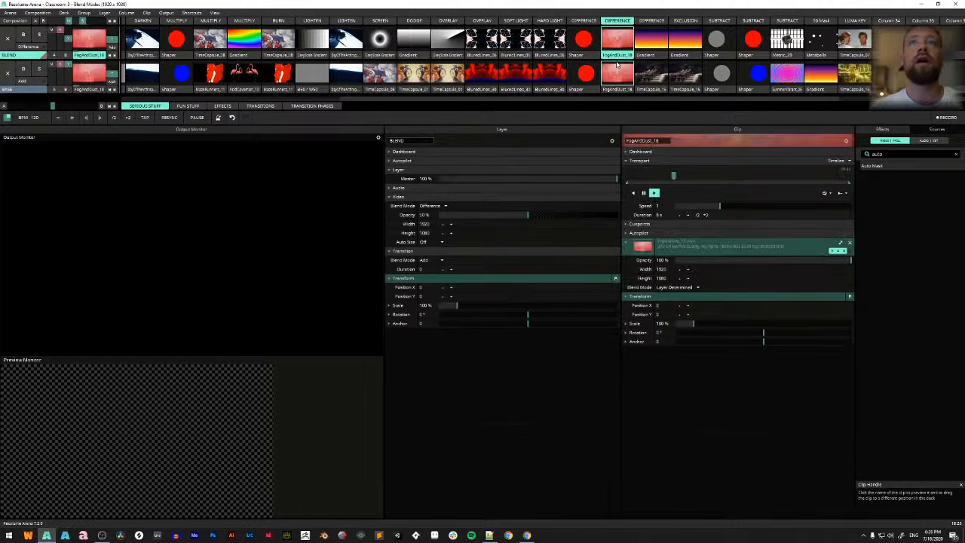
click(617, 47)
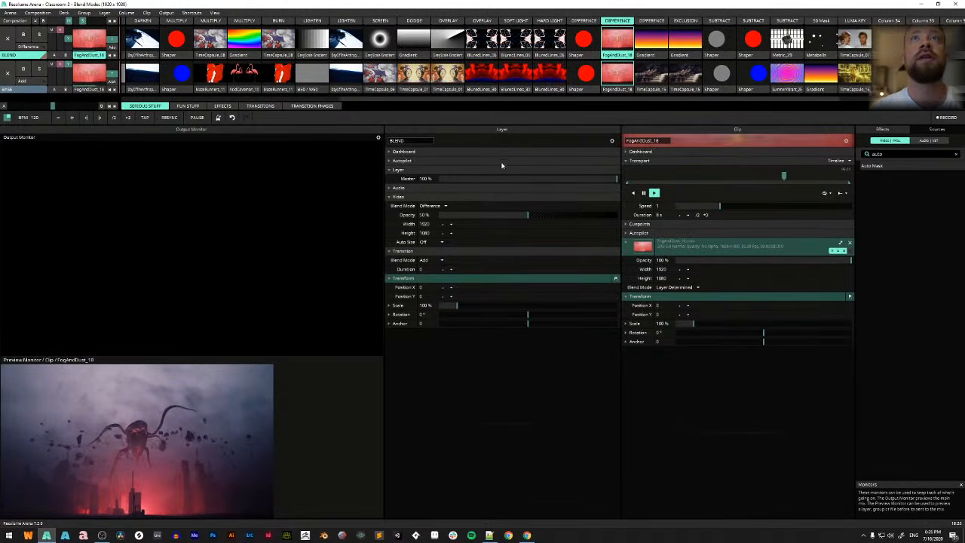
click(617, 73)
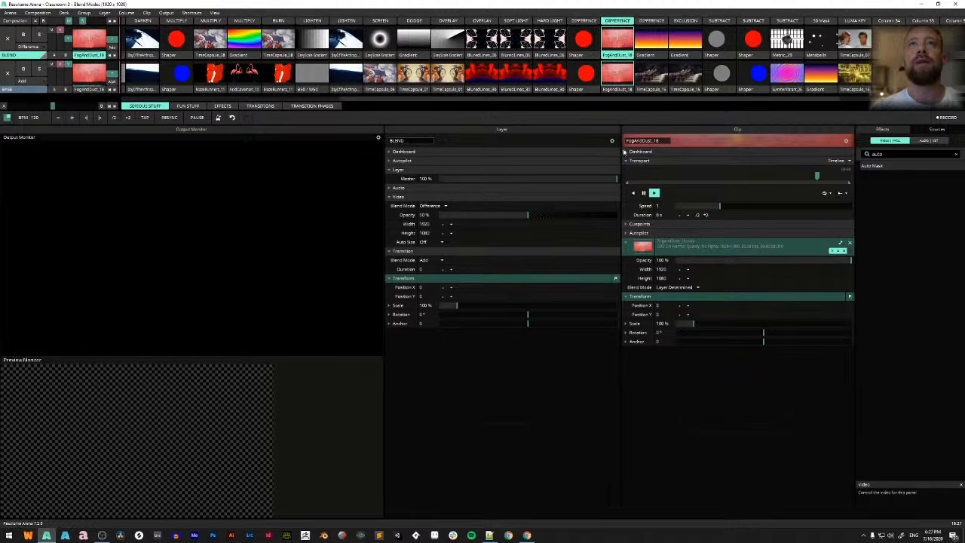
Vary the scale of the BLEND layer's FogAndDust_18 clip and leave it at about 226%
click(620, 61)
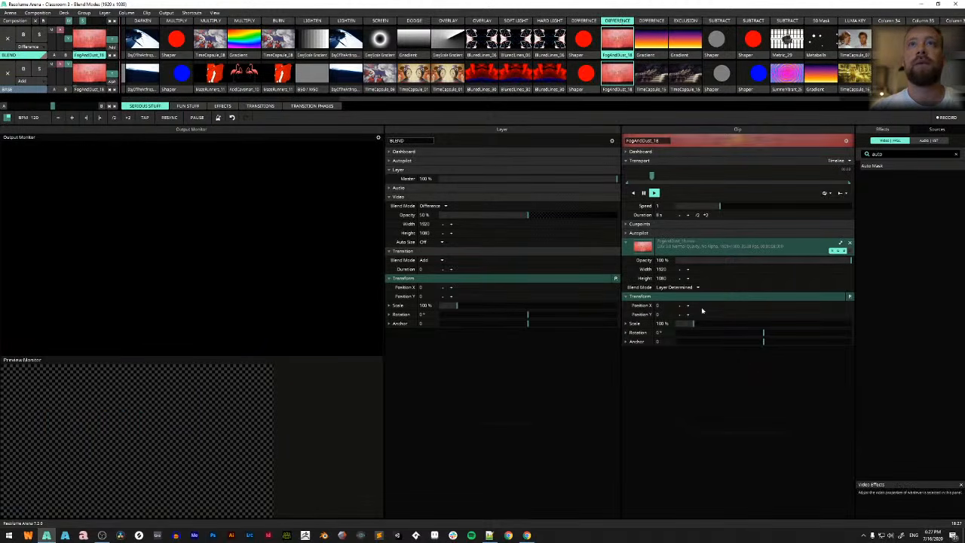
drag(691, 323, 722, 323)
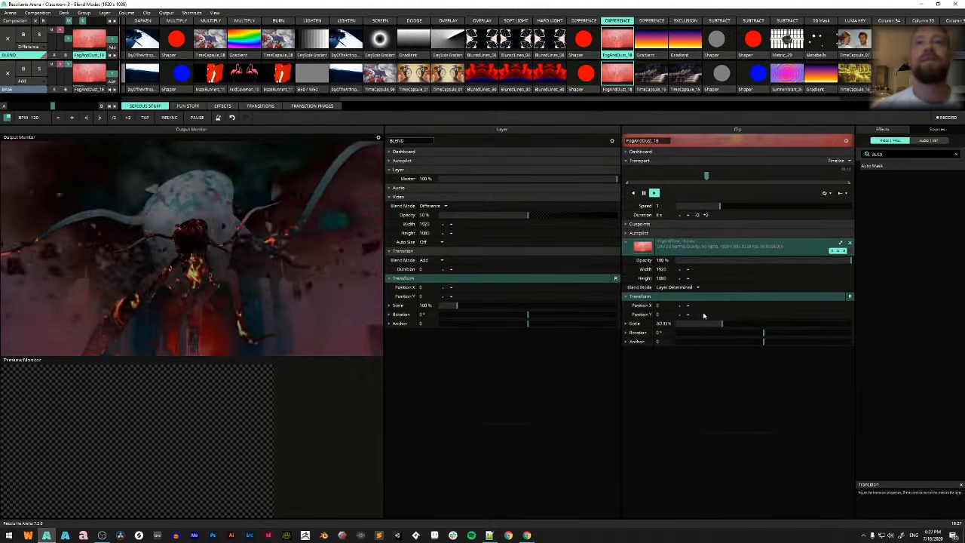
mouse_move(720, 324)
mouse_down()
mouse_move(706, 332)
mouse_move(716, 333)
mouse_up()
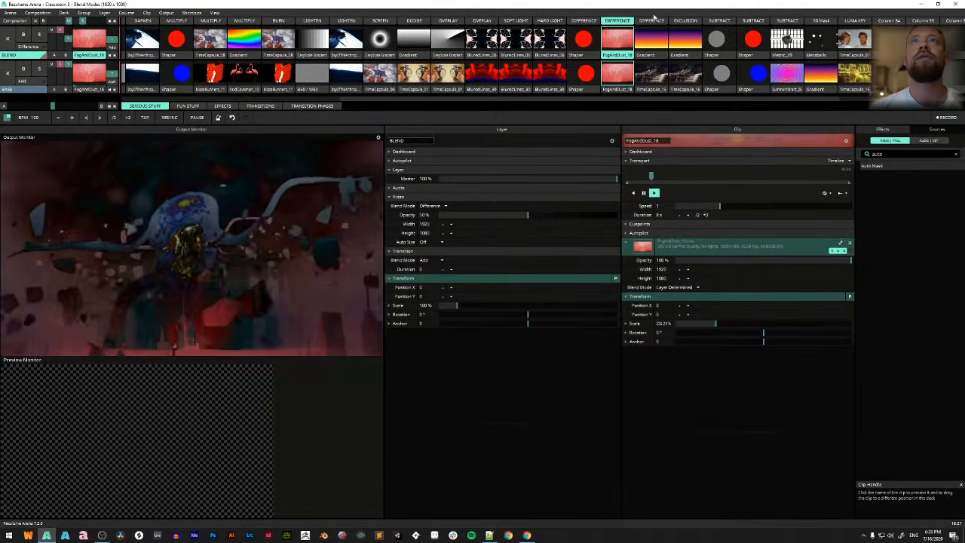
Preview the third DIFFERENCE column's Gradient and TimeCapsule_15 clips and launch that column
click(656, 57)
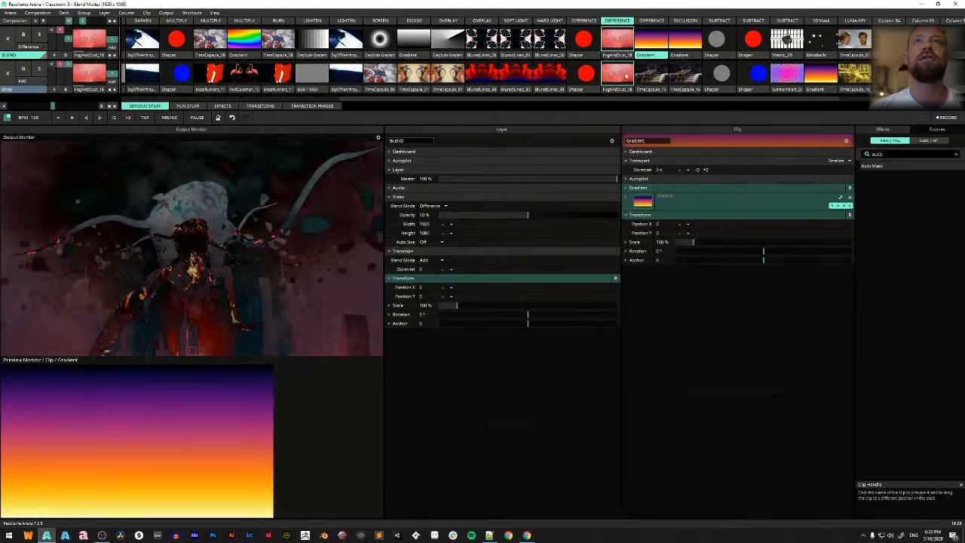
click(649, 43)
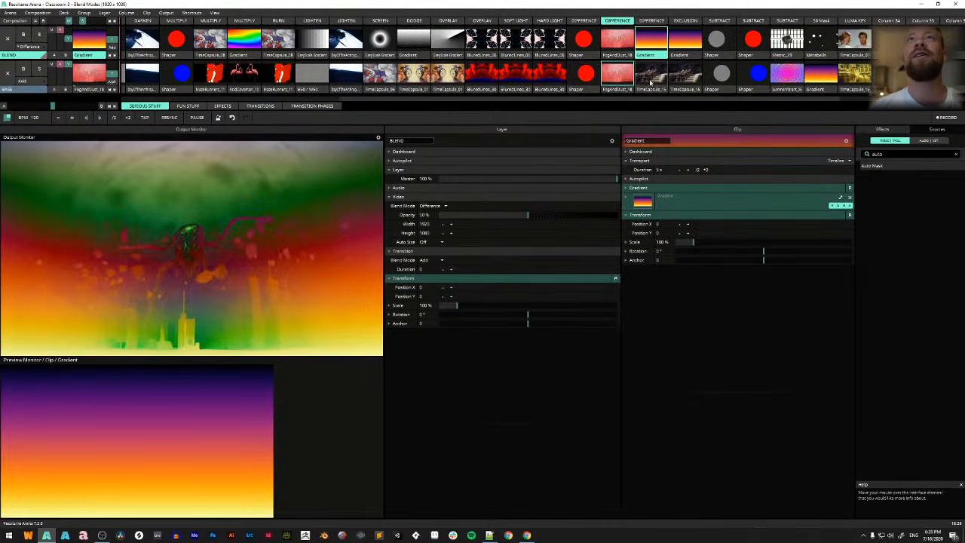
click(653, 89)
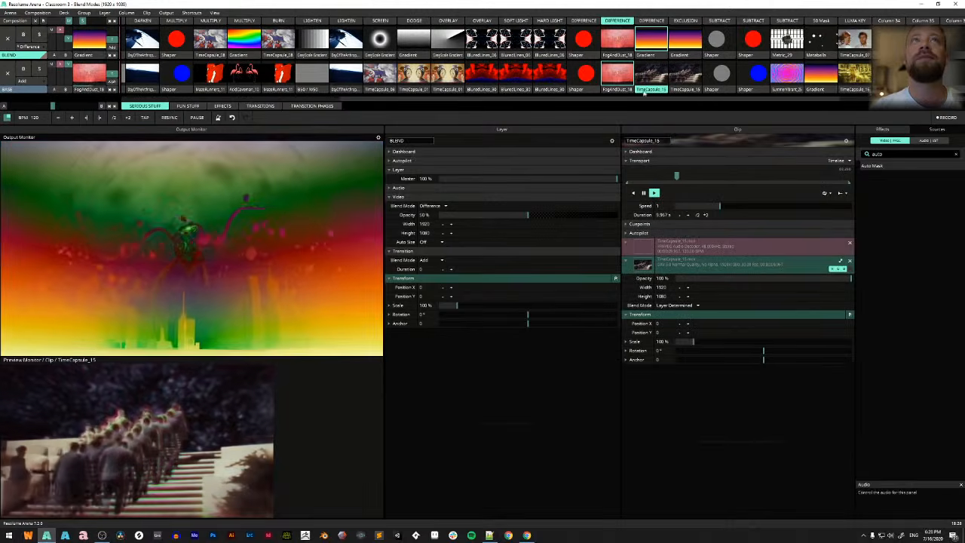
click(651, 20)
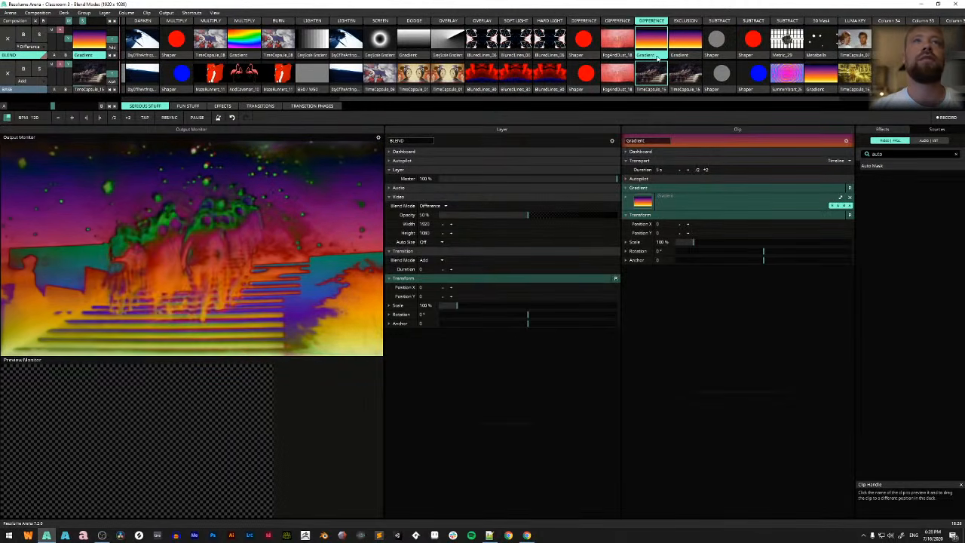
click(648, 69)
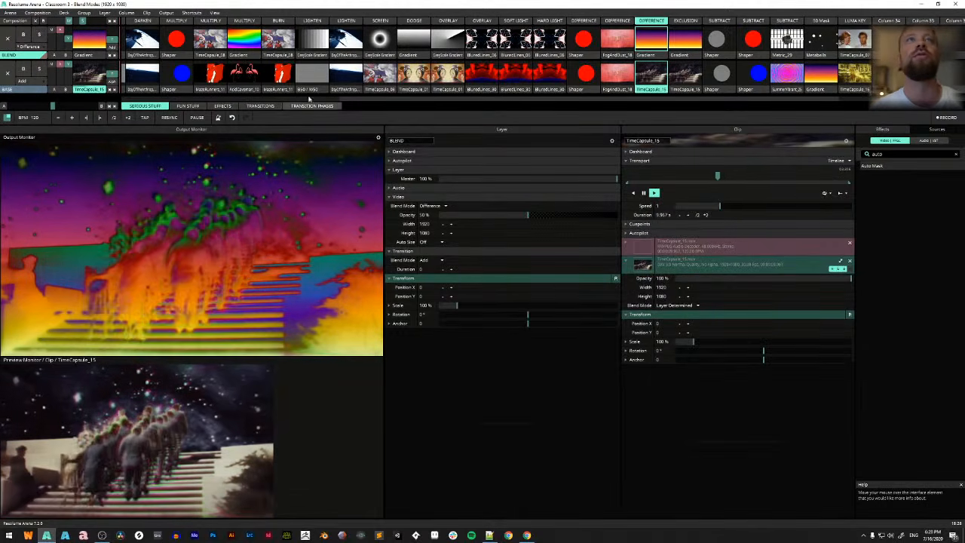
Set the BLEND layer's blend mode to Difference I with the Gradient clip playing
click(23, 46)
click(36, 199)
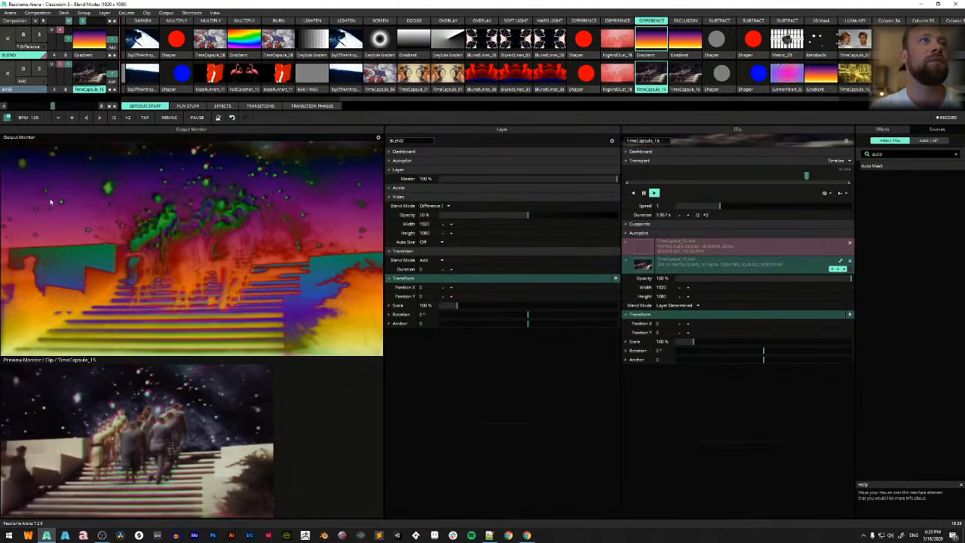
click(39, 47)
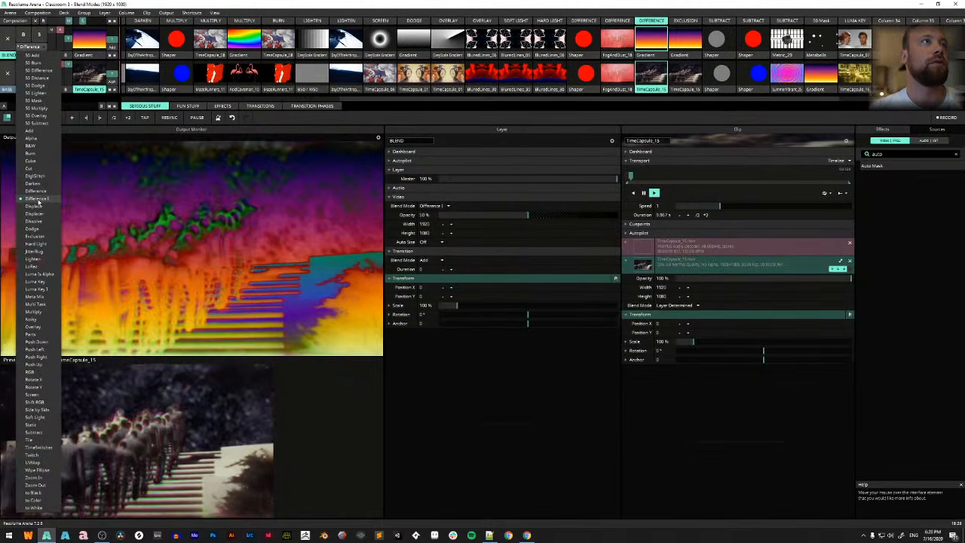
click(36, 189)
Preview the Gradient and TimeCapsule_15 clips of the active DIFFERENCE column and reselect the Gradient clip
click(646, 55)
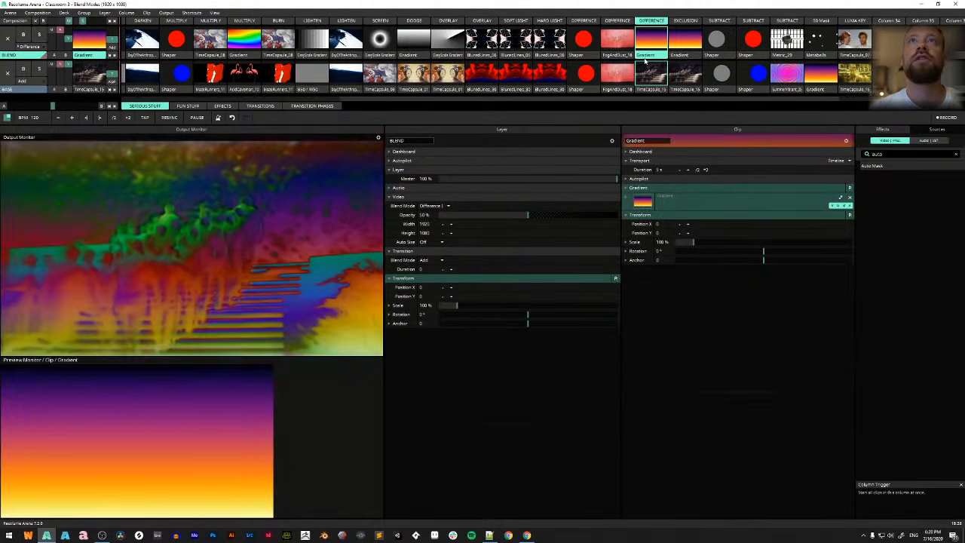
click(646, 90)
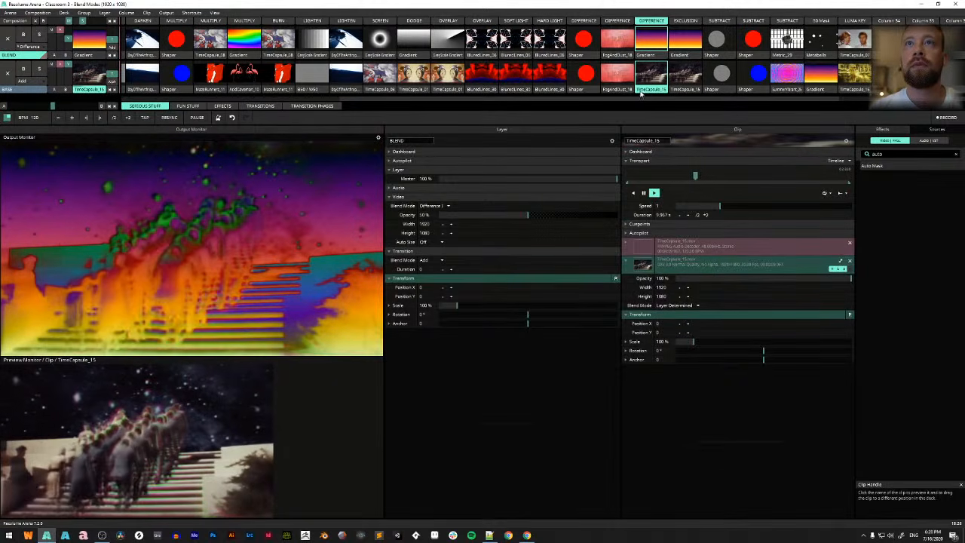
click(652, 56)
Set the Gradient clip's own blend mode to Difference I, then change it to Layer Determined
click(627, 197)
click(628, 197)
click(628, 196)
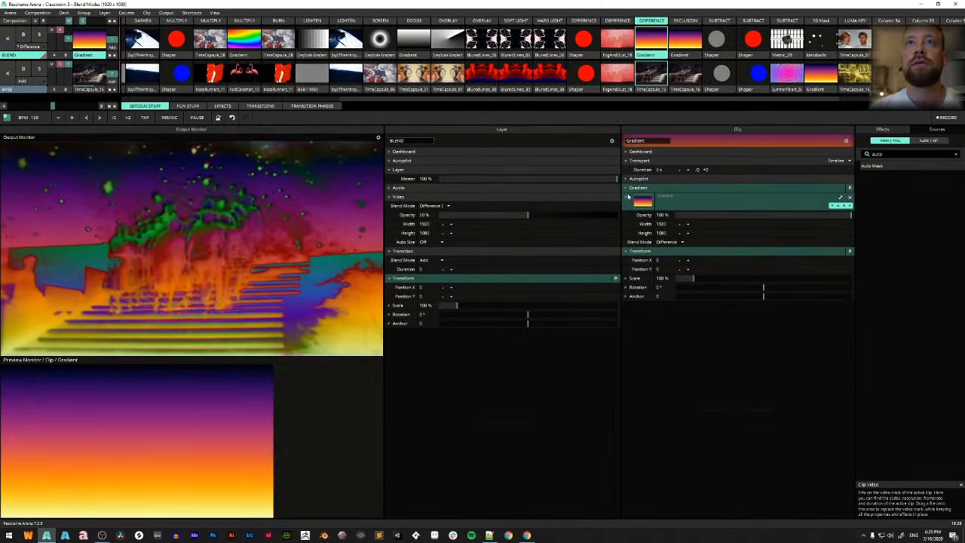
click(679, 242)
click(683, 250)
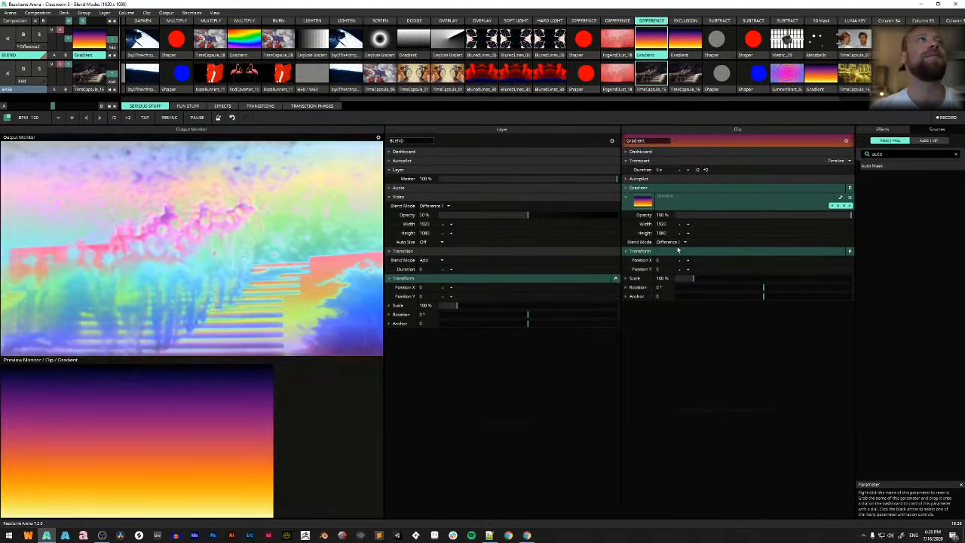
click(684, 243)
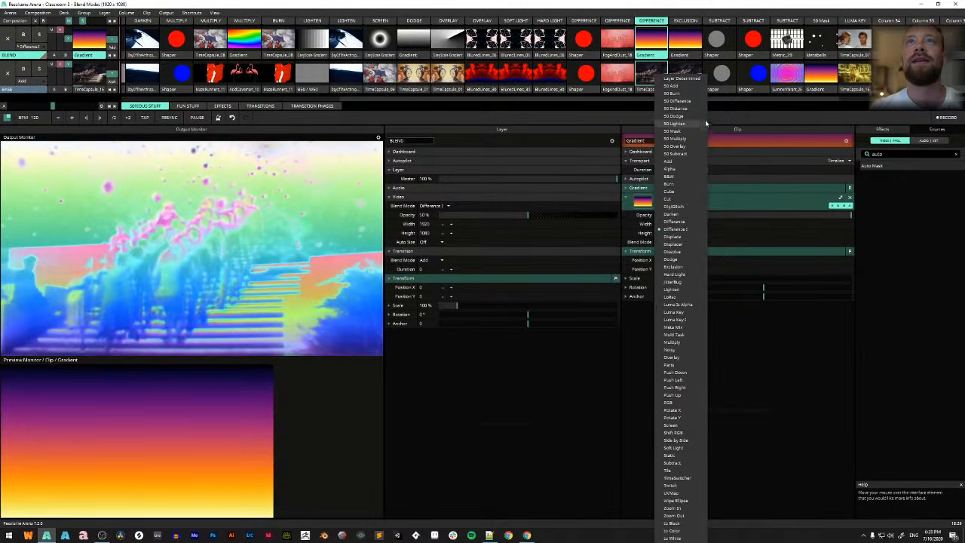
click(686, 86)
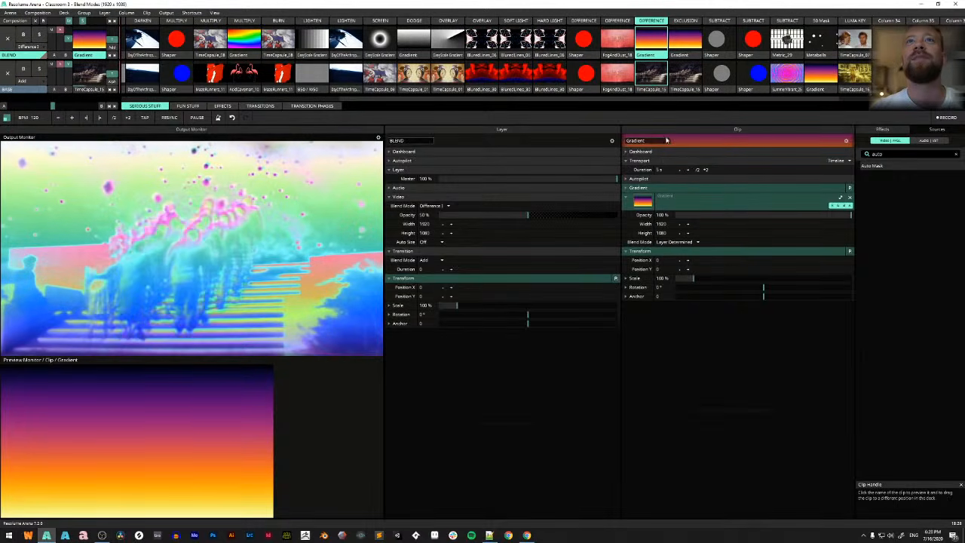
Preview TimeCapsule_15, relaunch the Gradient clip and set the BLEND layer's blend mode back to Difference
click(650, 90)
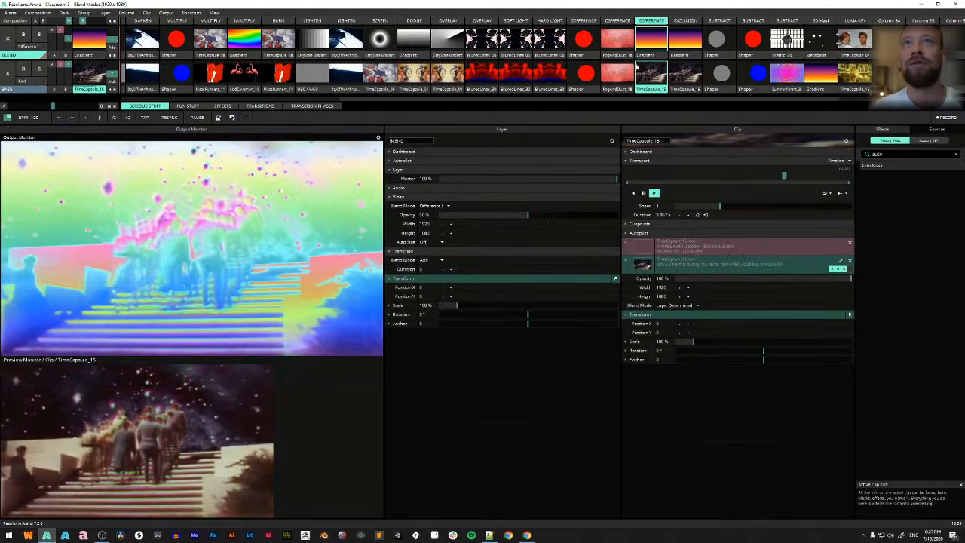
click(651, 42)
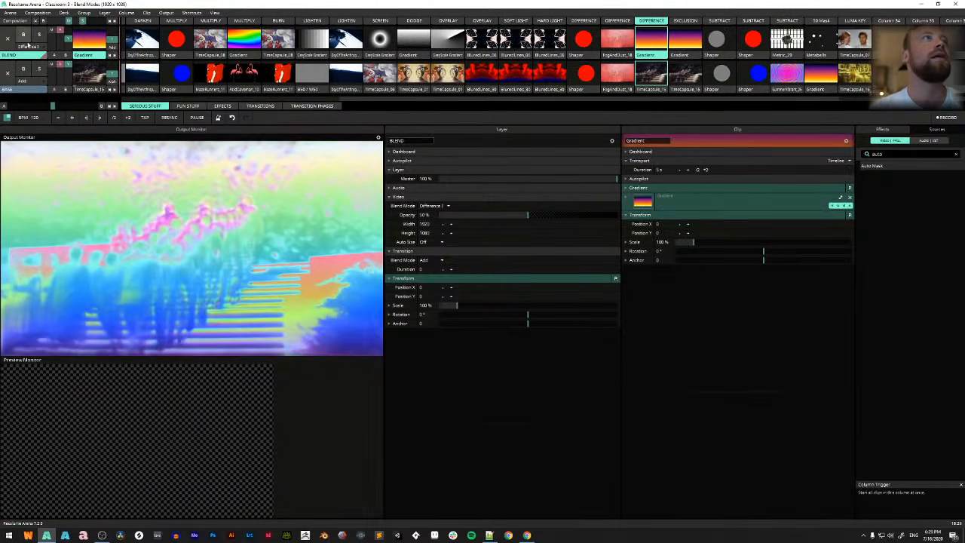
click(37, 47)
click(36, 190)
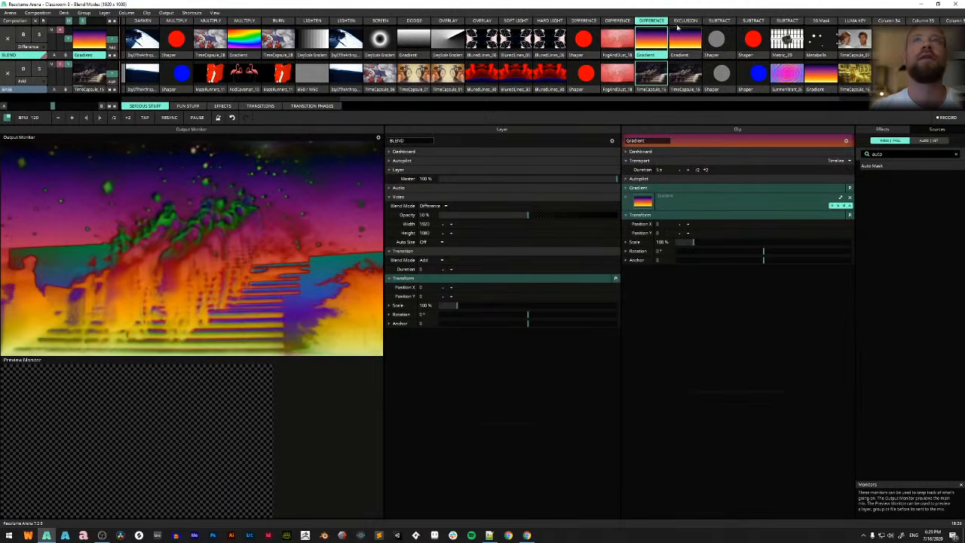
Launch the FogAndDust_18 DIFFERENCE column and switch the BLEND layer's blend mode to Difference I, then back to Difference
click(620, 20)
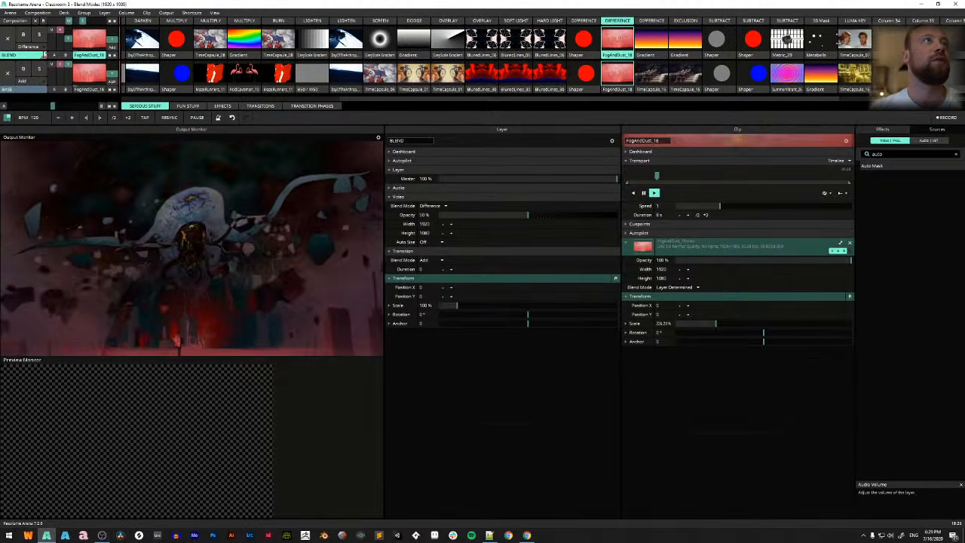
click(41, 46)
click(36, 198)
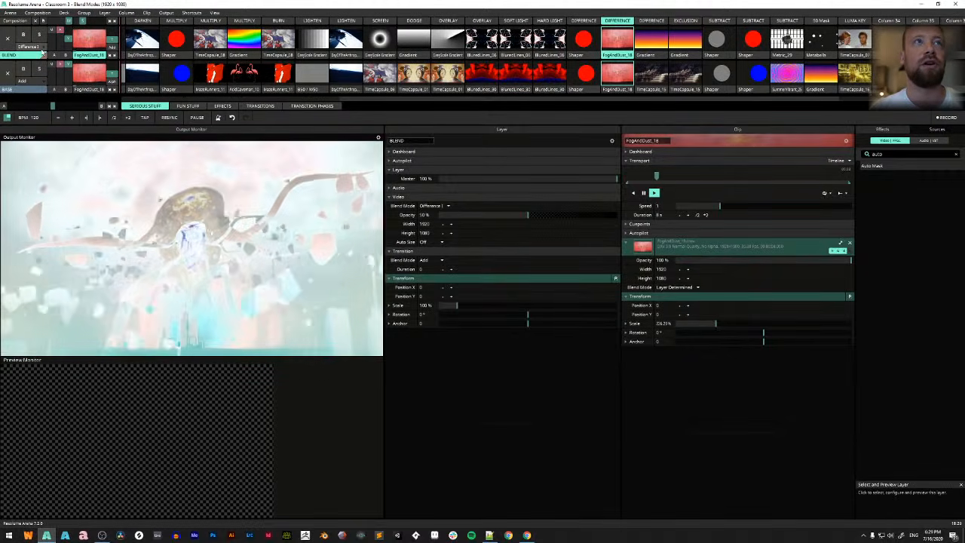
click(39, 47)
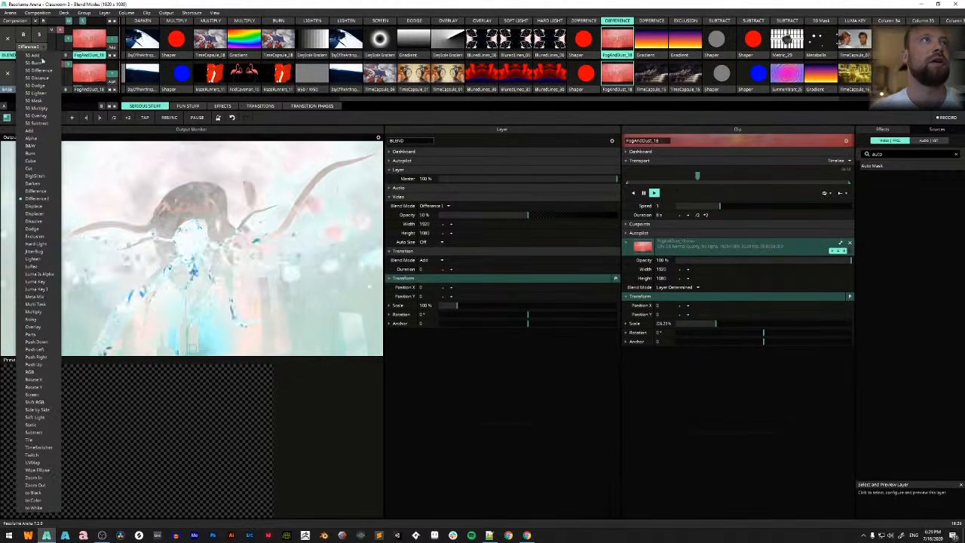
click(45, 192)
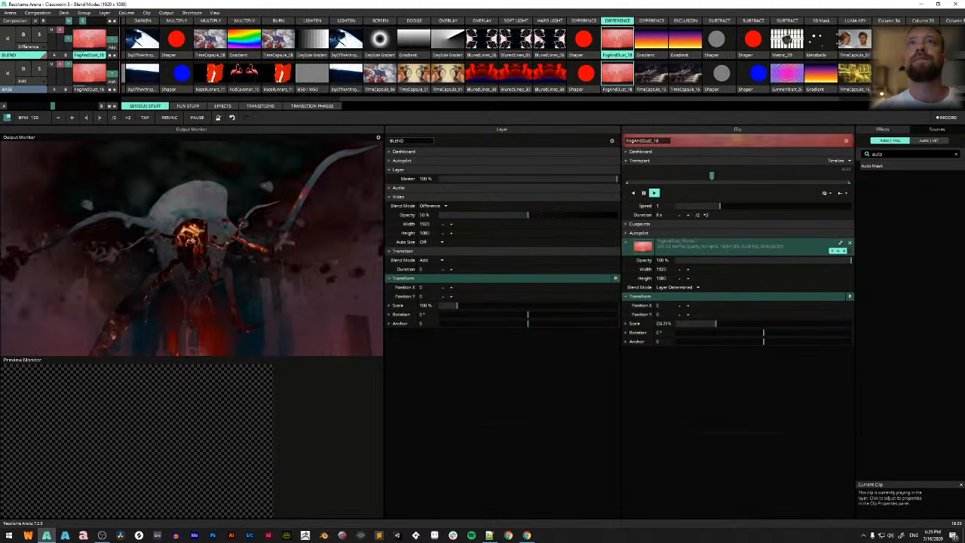
Launch the EXCLUSION column, set the BLEND layer's blend mode to Exclusion and compare it with the FogAndDust_18 column
click(647, 21)
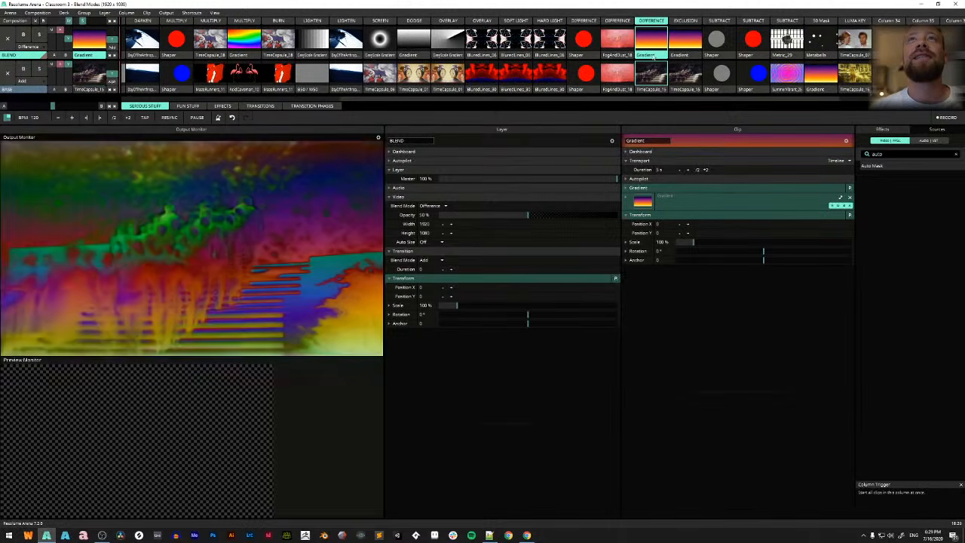
click(683, 21)
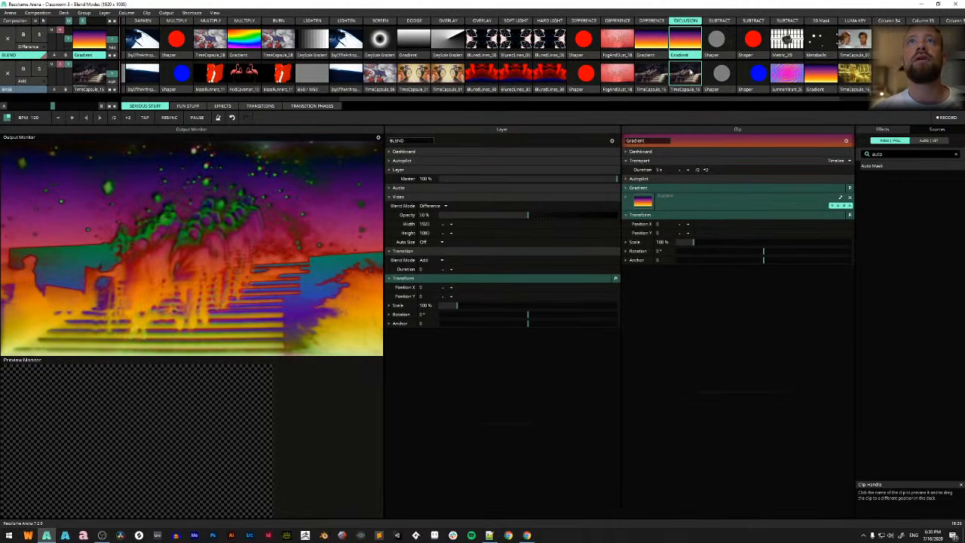
click(28, 46)
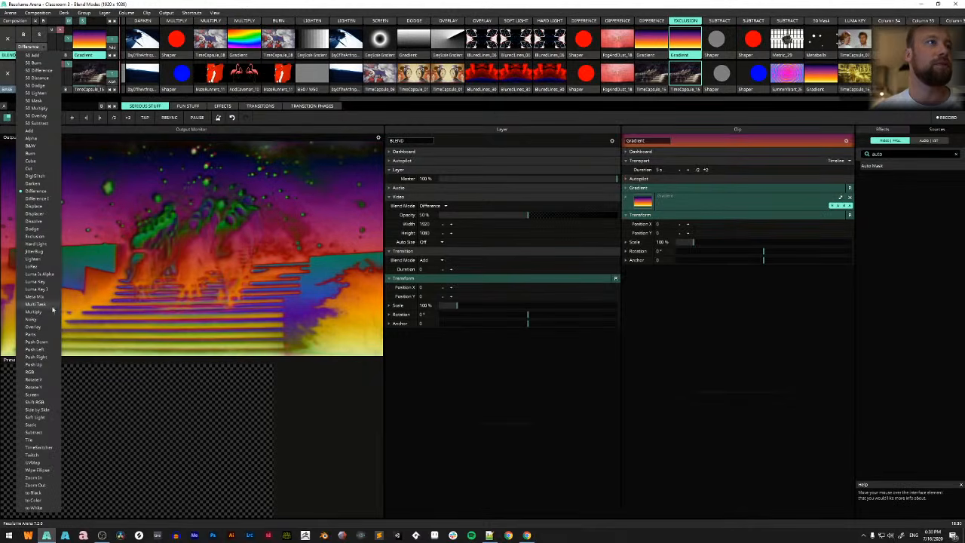
click(34, 235)
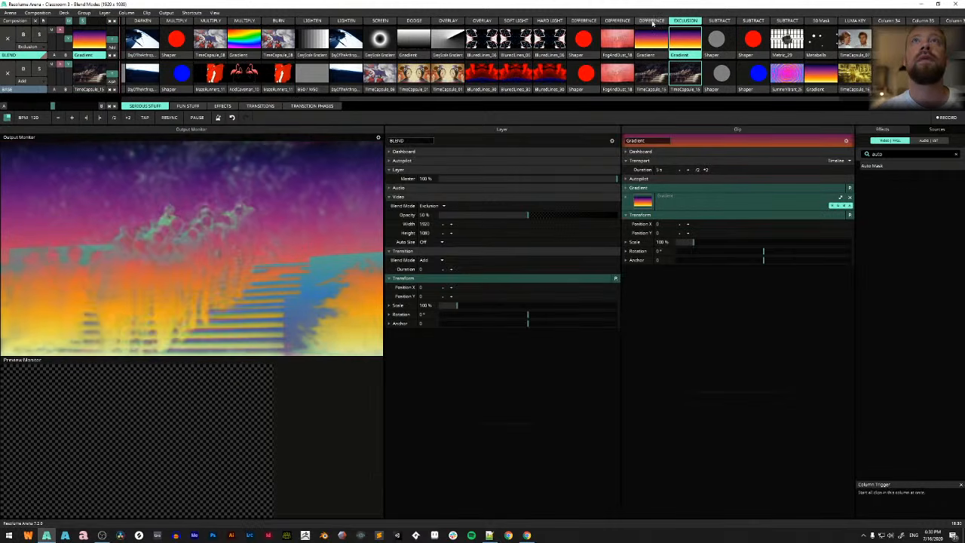
click(616, 20)
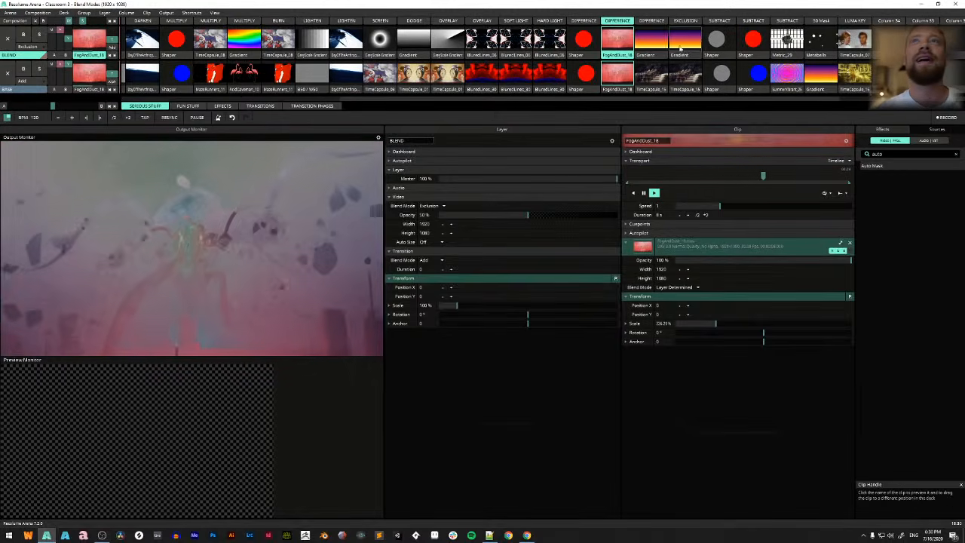
click(685, 21)
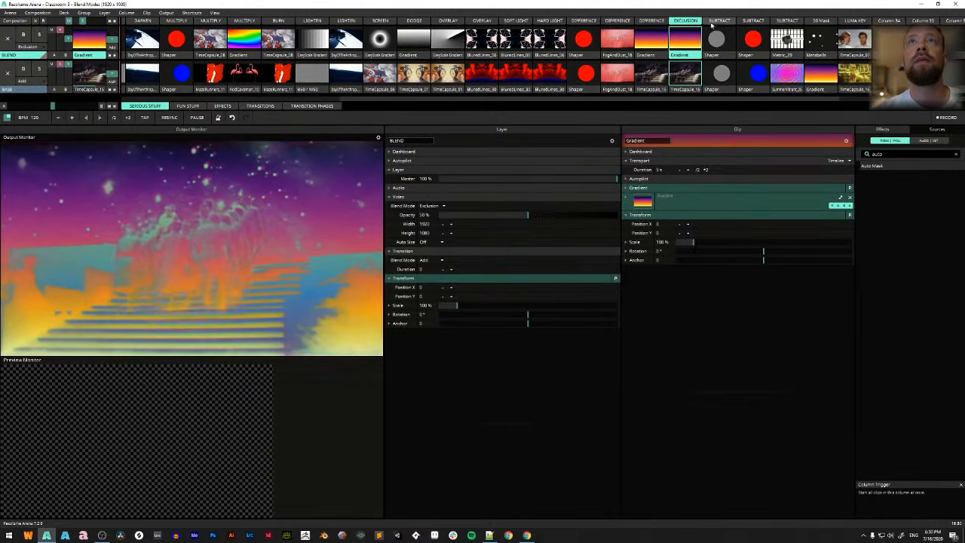
Launch the first SUBTRACT column with the grey Shaper circles and set the BLEND layer's blend mode to Subtract
click(712, 22)
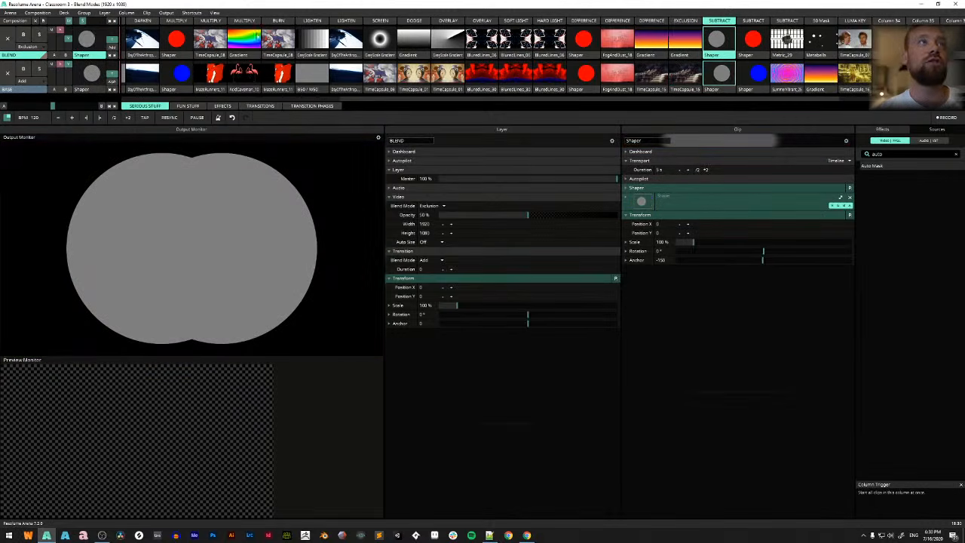
click(27, 46)
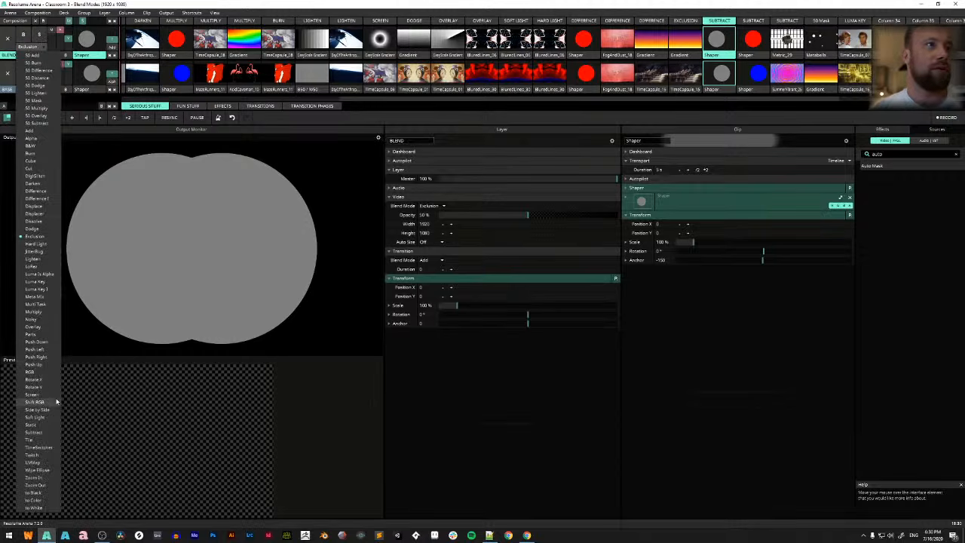
click(34, 432)
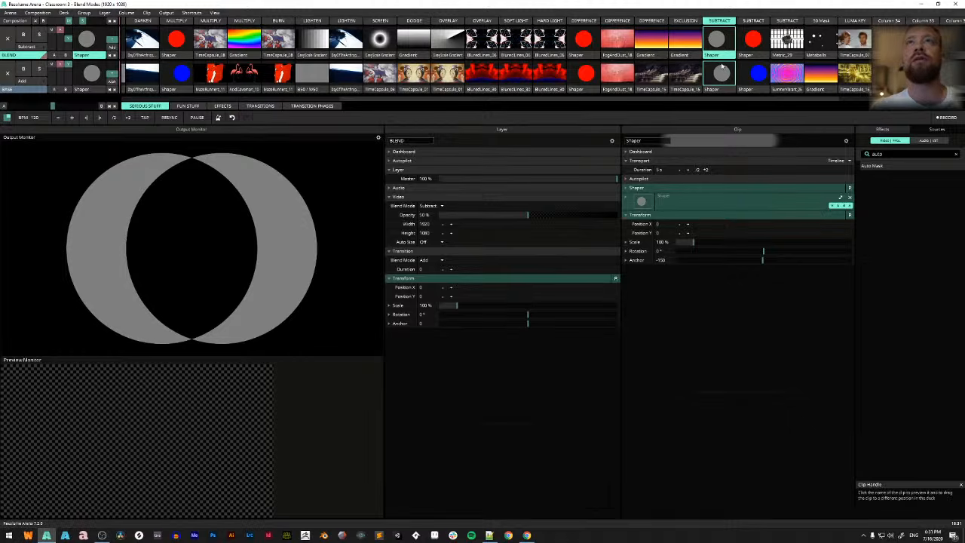
Raise the blue value of the BASE layer's grey Shaper clip to about 233, then lower it to about 130
click(717, 89)
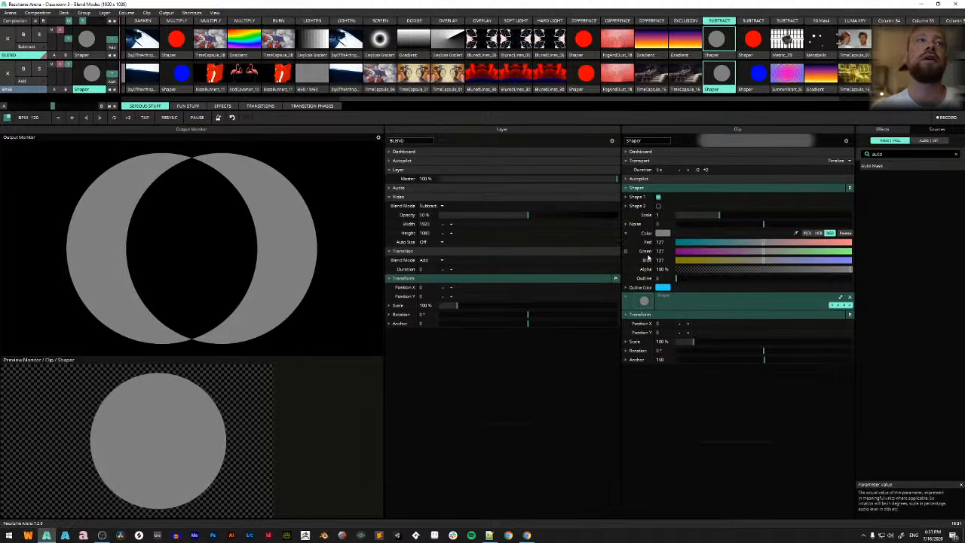
drag(764, 260, 782, 265)
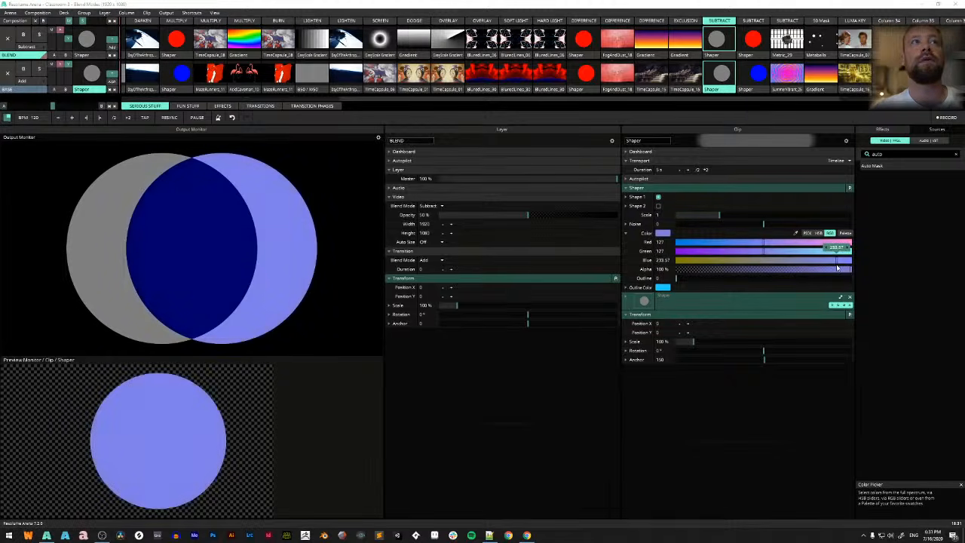
drag(819, 264, 776, 267)
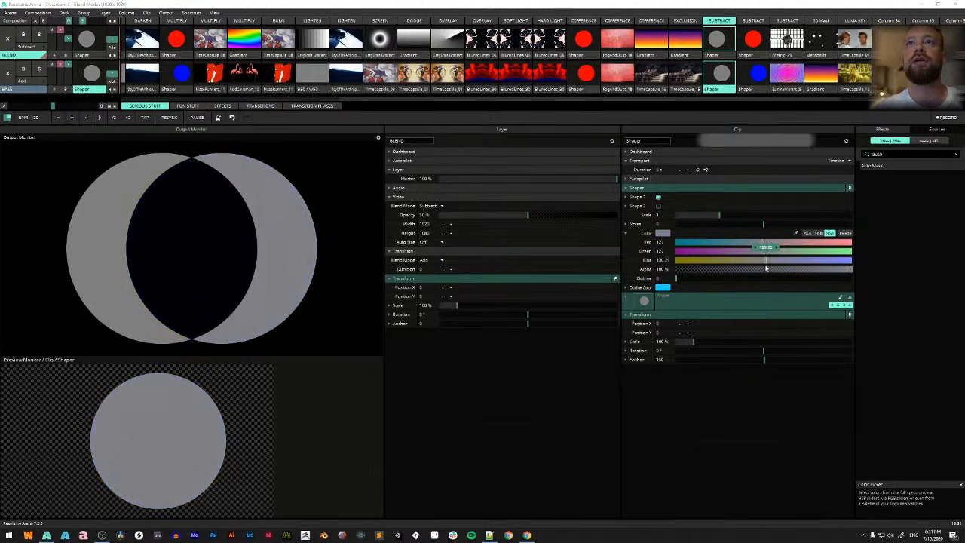
Launch the remaining two SUBTRACT columns and preview the Metric_29 and SummerVibrant_25 clips of the last one
click(751, 20)
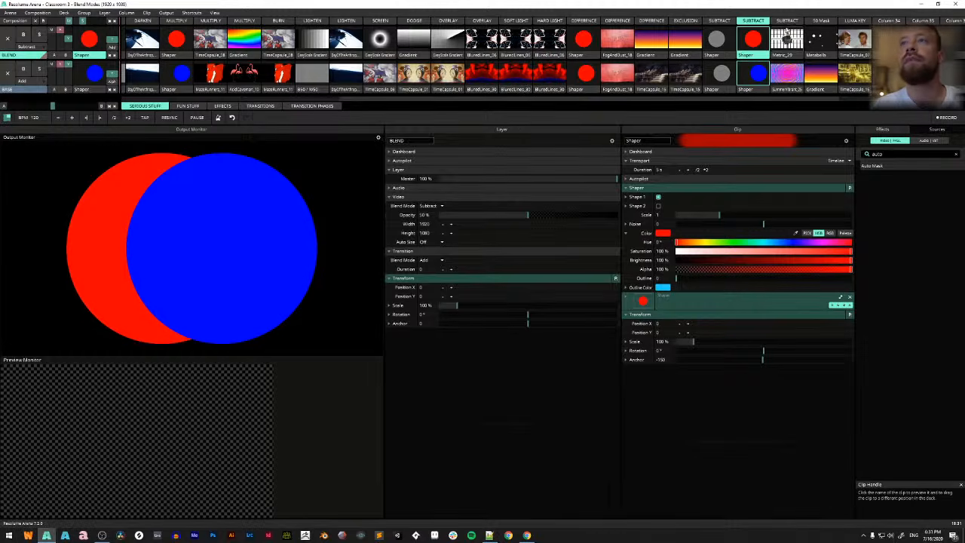
click(787, 20)
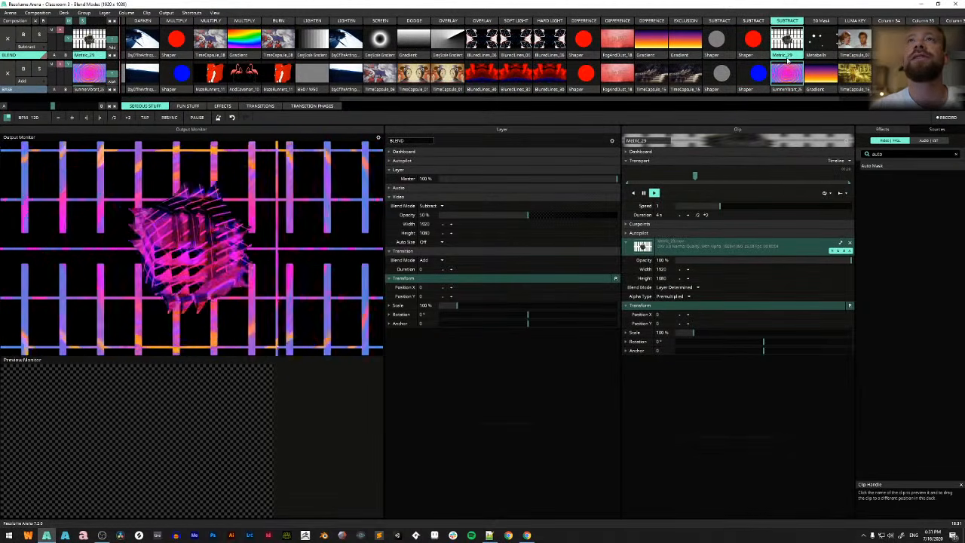
click(783, 55)
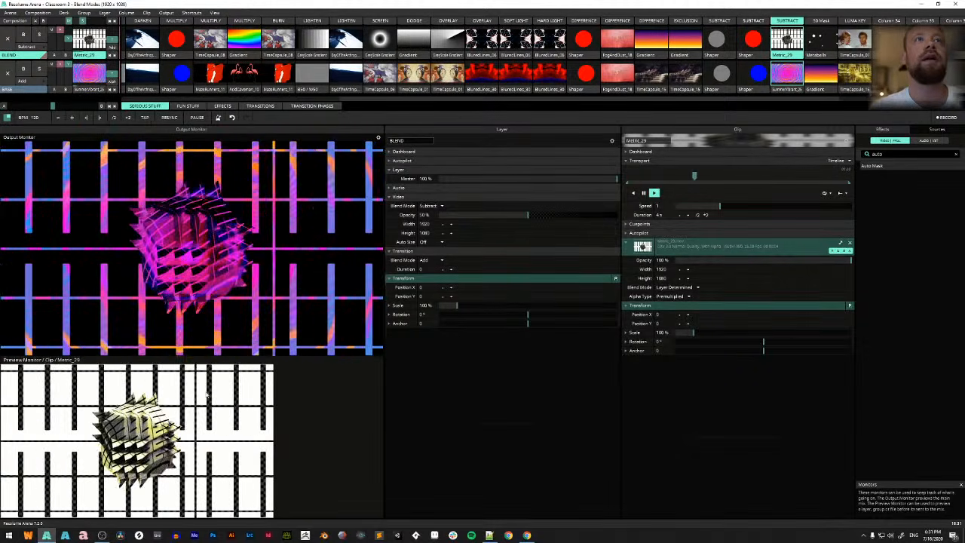
click(787, 83)
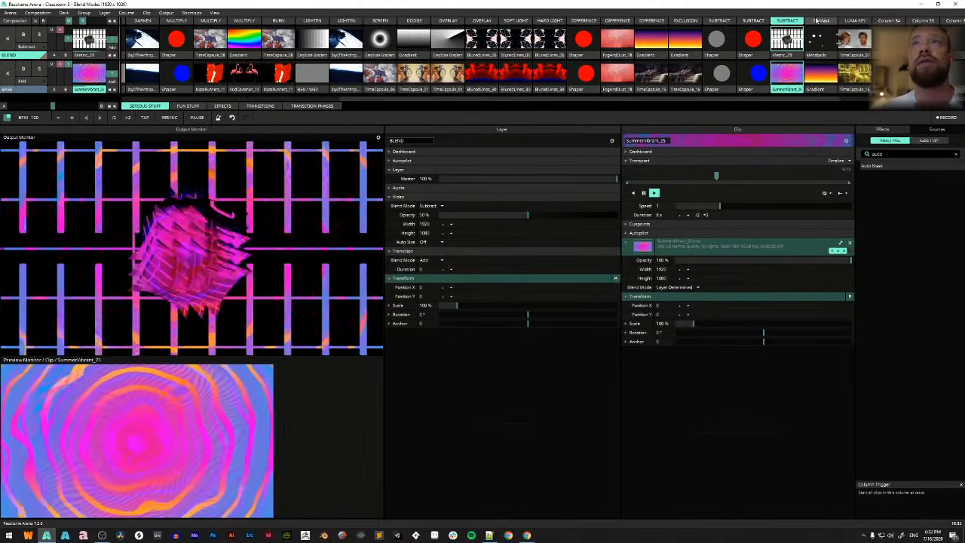
Launch the 50 Mask column, preview the Metaballs clip and collapse its source, video and transform parameters
click(817, 21)
click(819, 55)
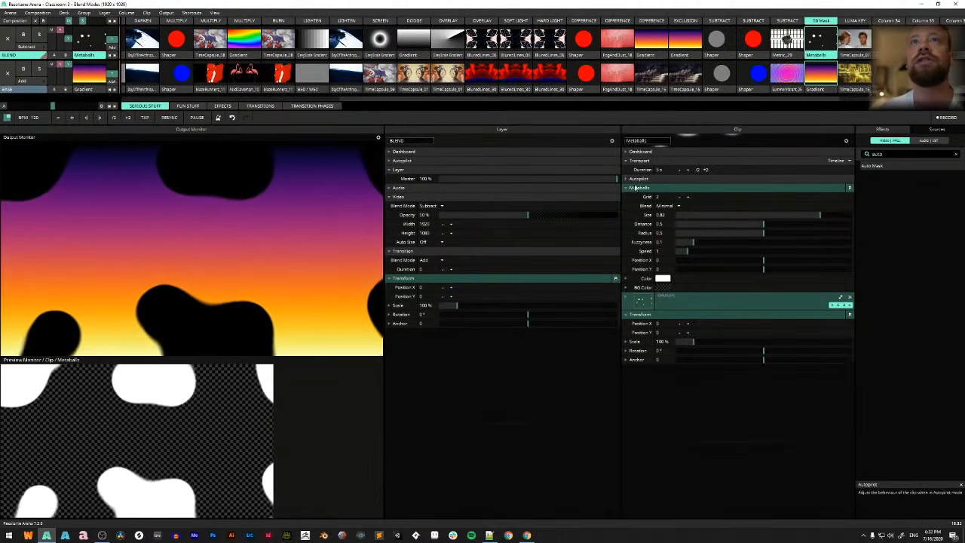
click(626, 298)
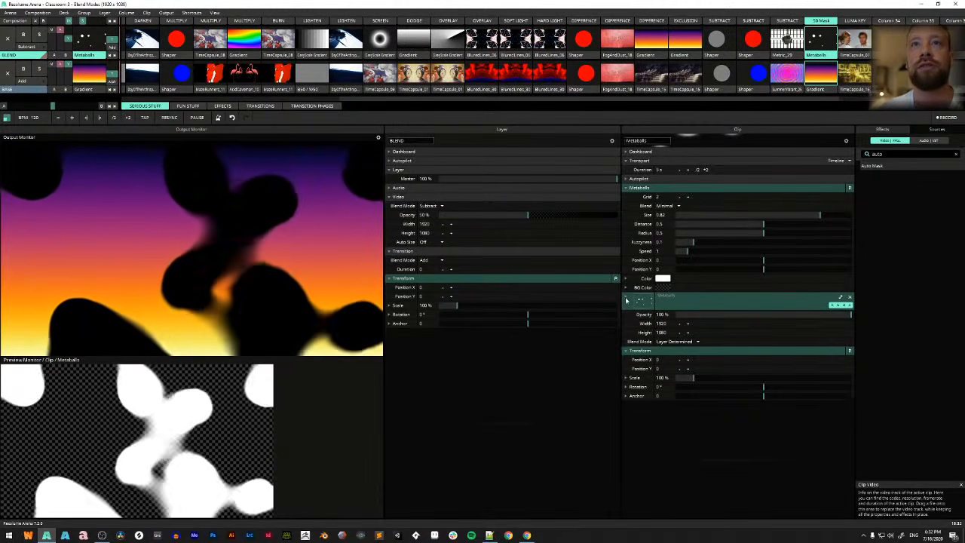
click(624, 187)
click(626, 204)
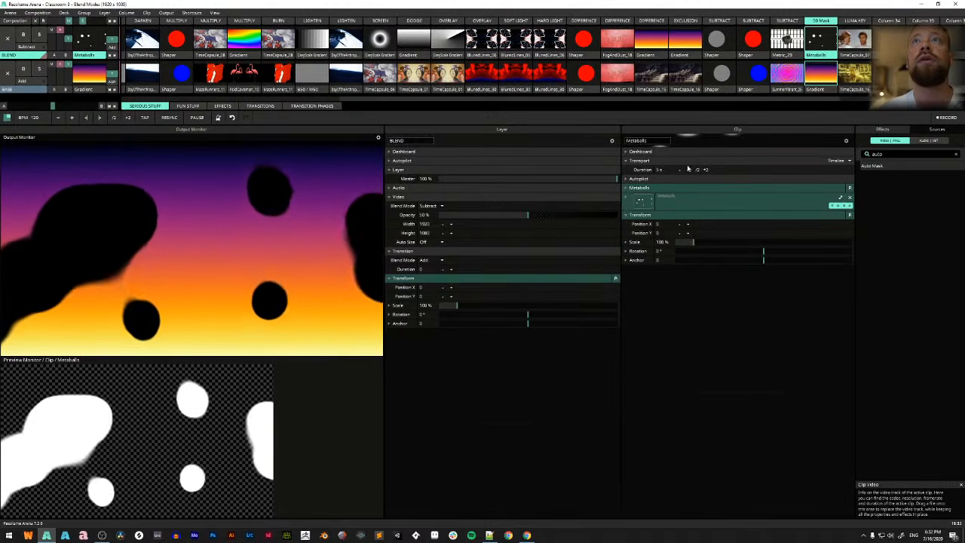
click(625, 215)
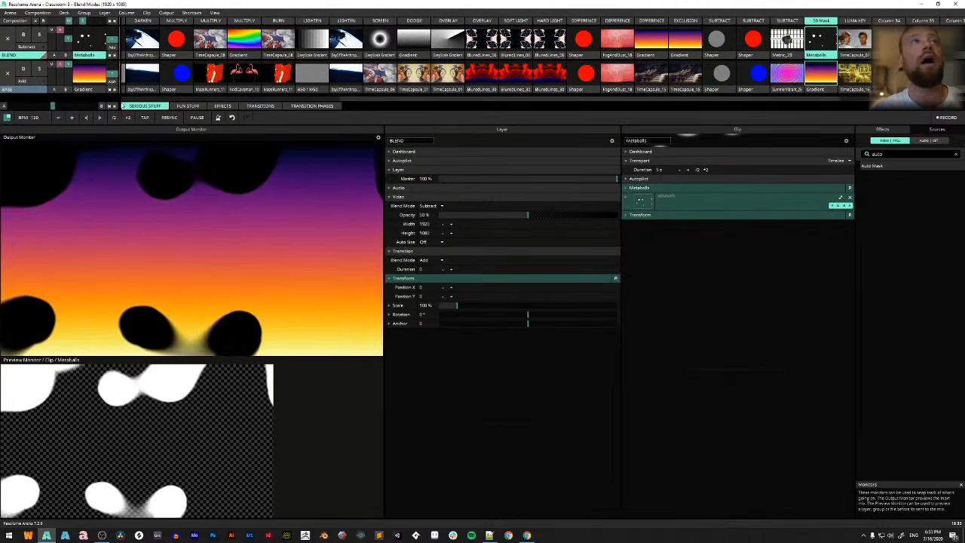
Set the BLEND layer's blend mode to 50 Mask and raise the layer's opacity to 100%
click(42, 49)
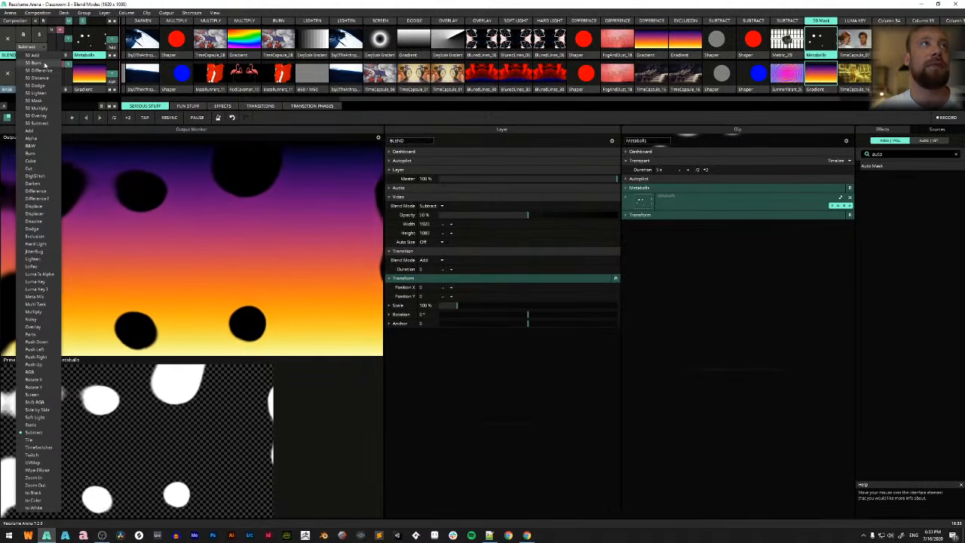
click(49, 100)
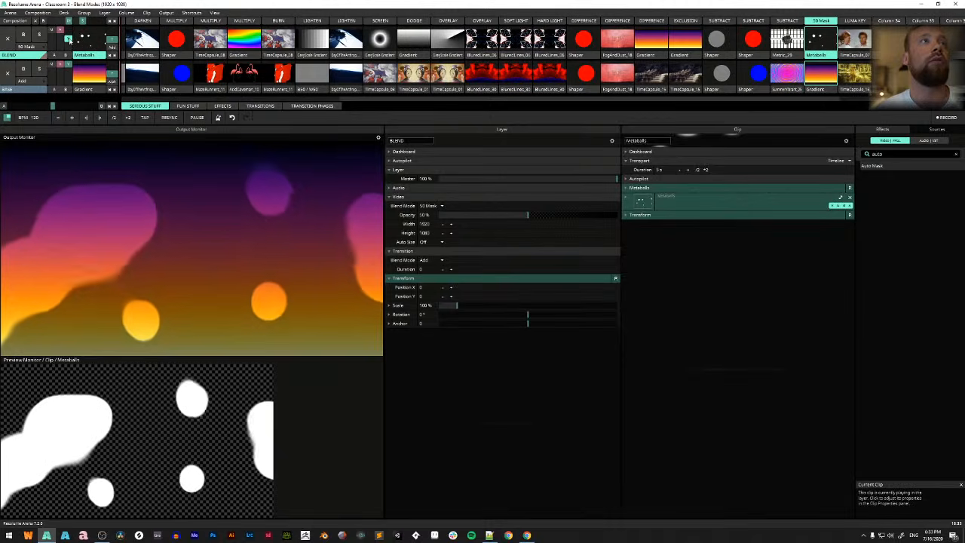
drag(75, 44, 75, 22)
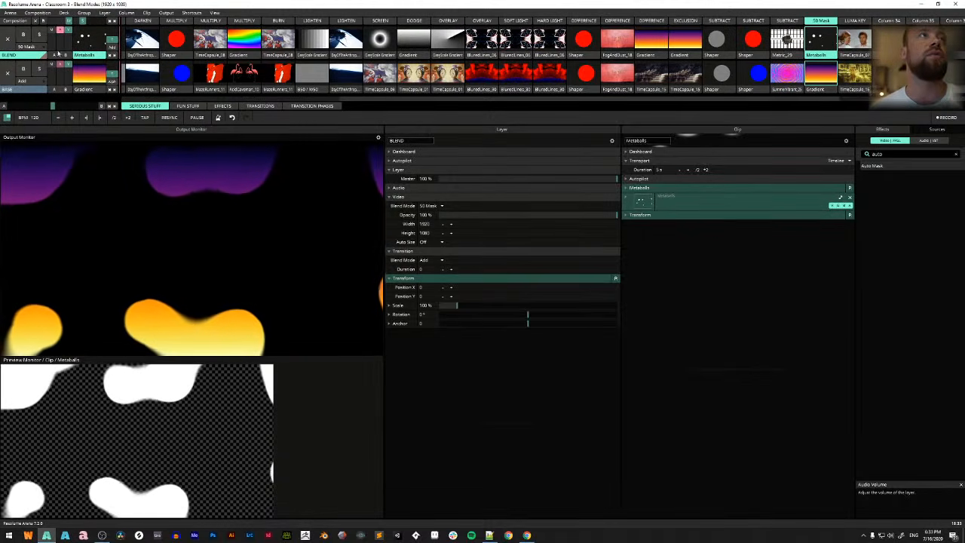
Examine the BLEND layer's mask mode options and its list of blend modes
right_click(30, 57)
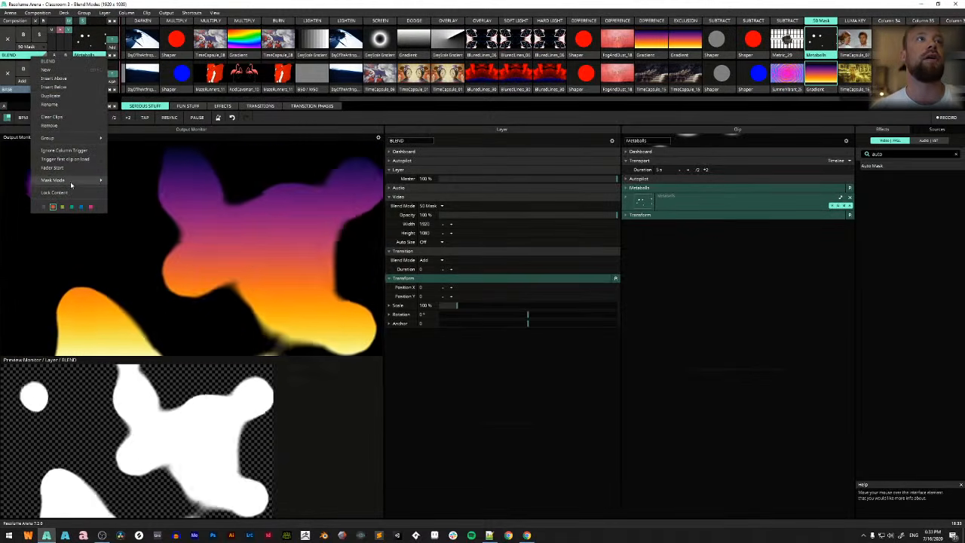
mouse_move(72, 184)
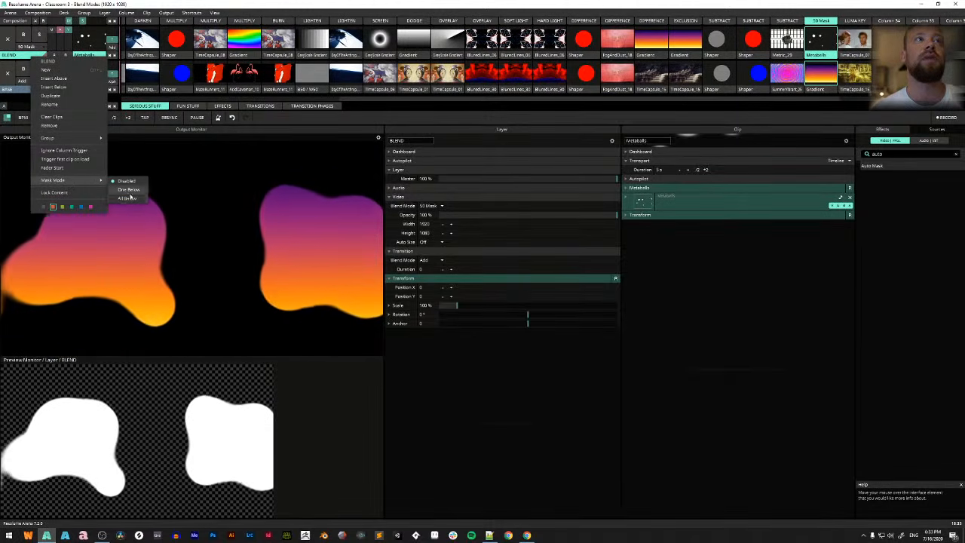
click(49, 44)
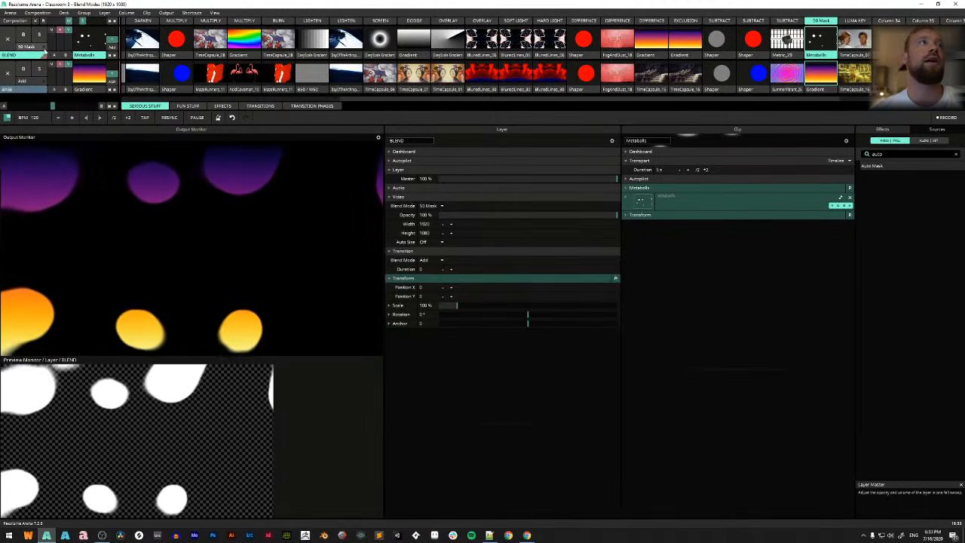
click(39, 48)
key(Escape)
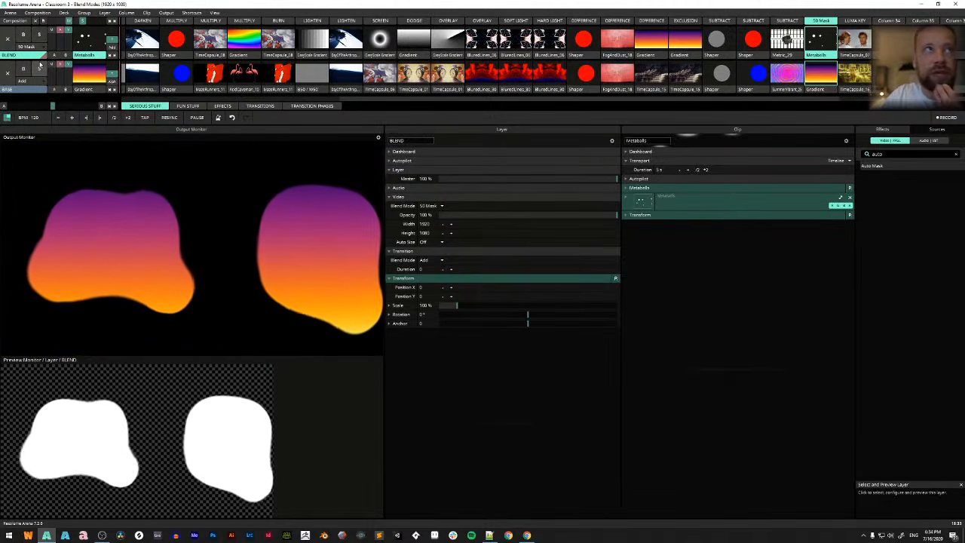
right_click(31, 57)
mouse_move(47, 180)
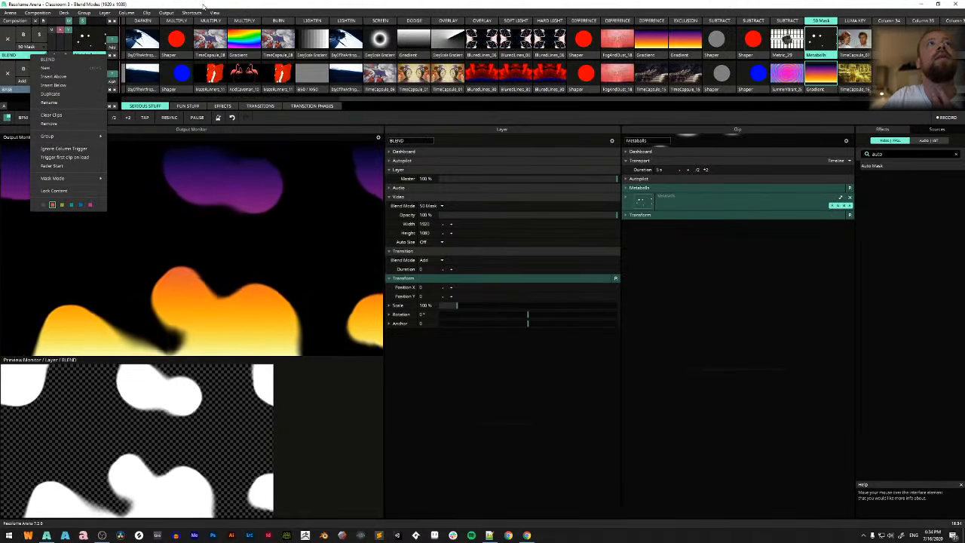
key(Escape)
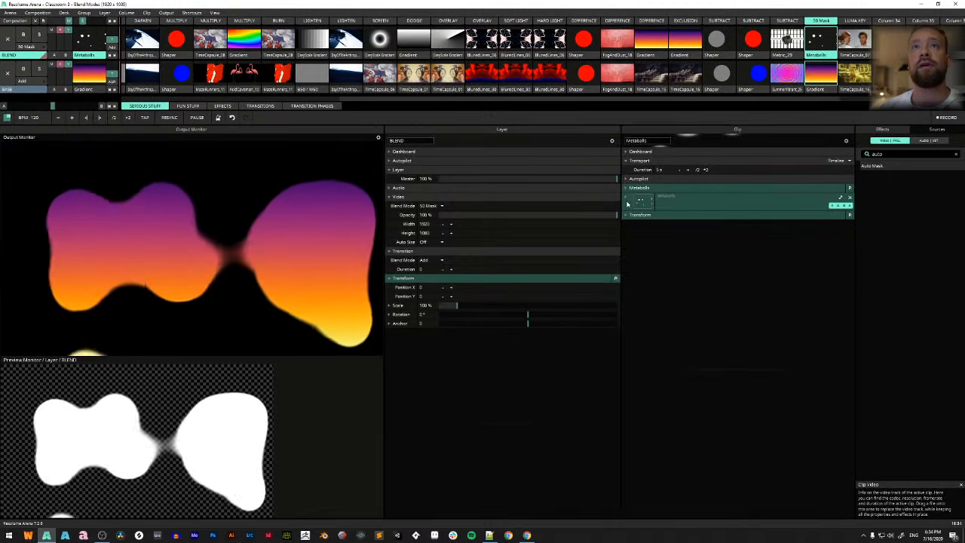
Expand the Metaballs clip's video parameters and view the blend modes available for the individual clip
click(627, 202)
click(693, 242)
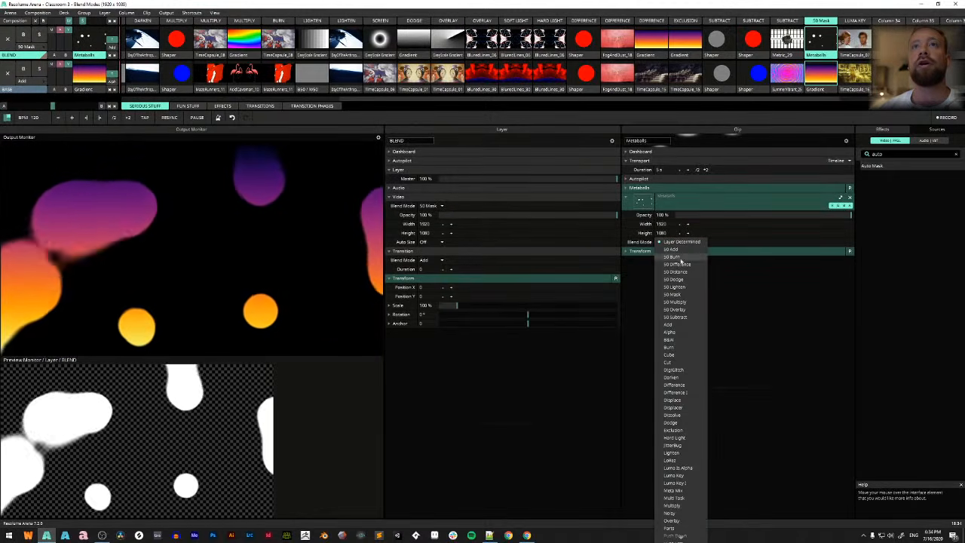
click(757, 341)
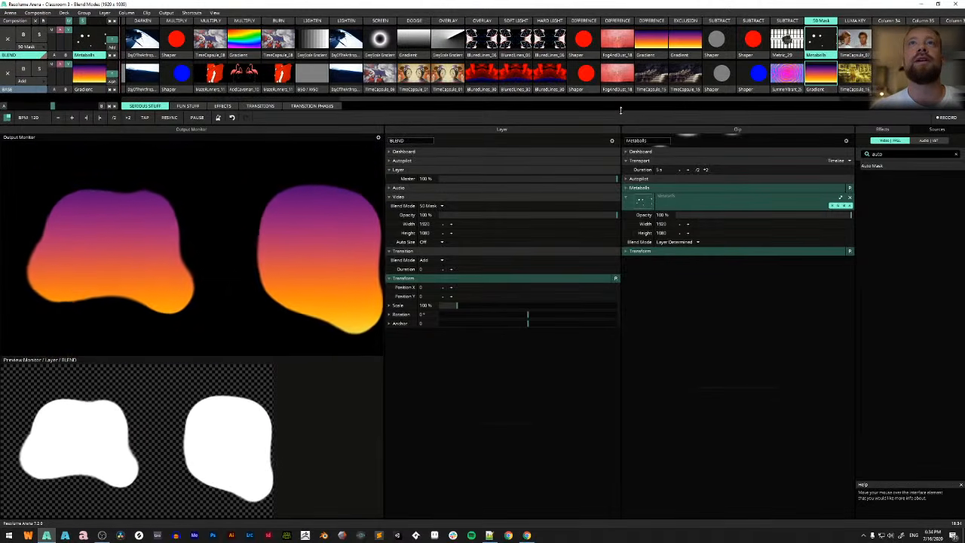
Launch the LUMA KEY column and set the BLEND layer to the Luma Key blend mode at 50% opacity
drag(619, 98, 732, 104)
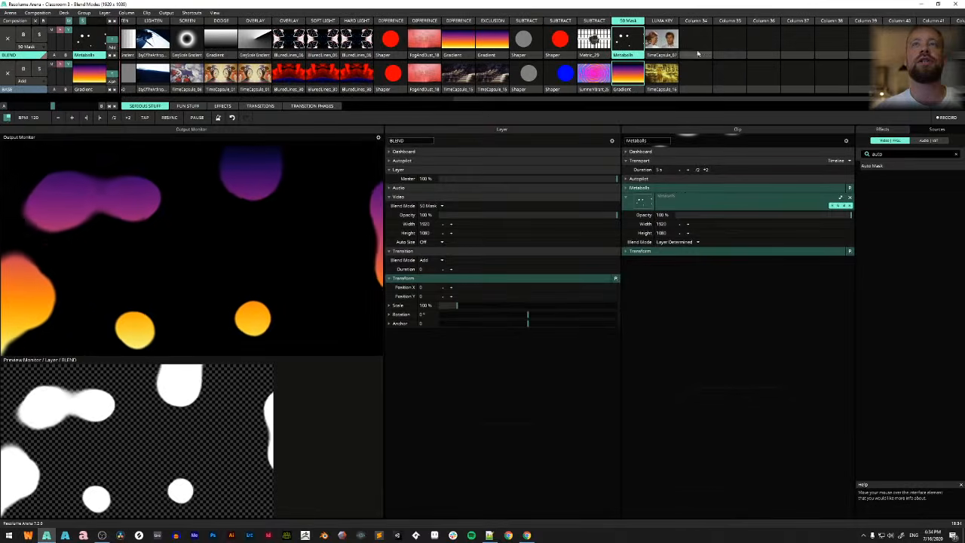
click(668, 23)
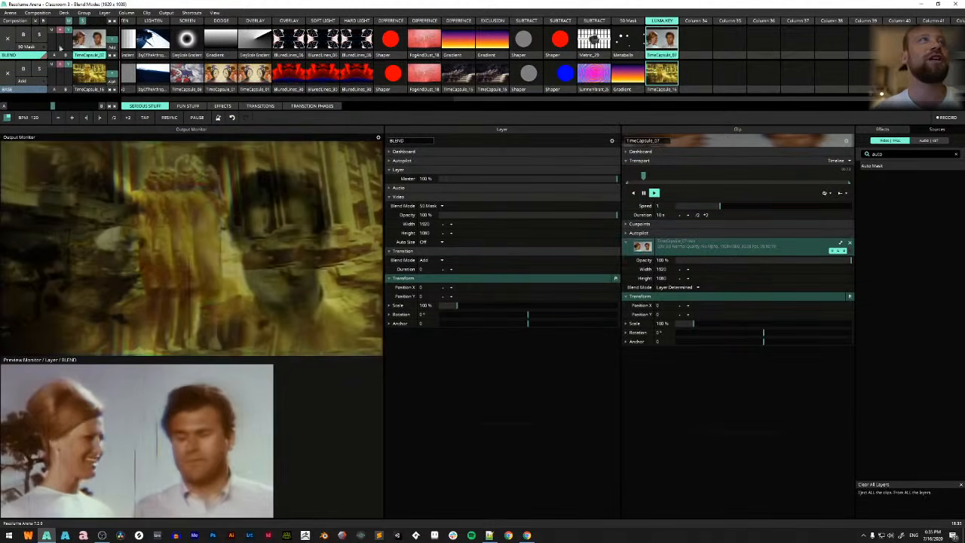
click(43, 49)
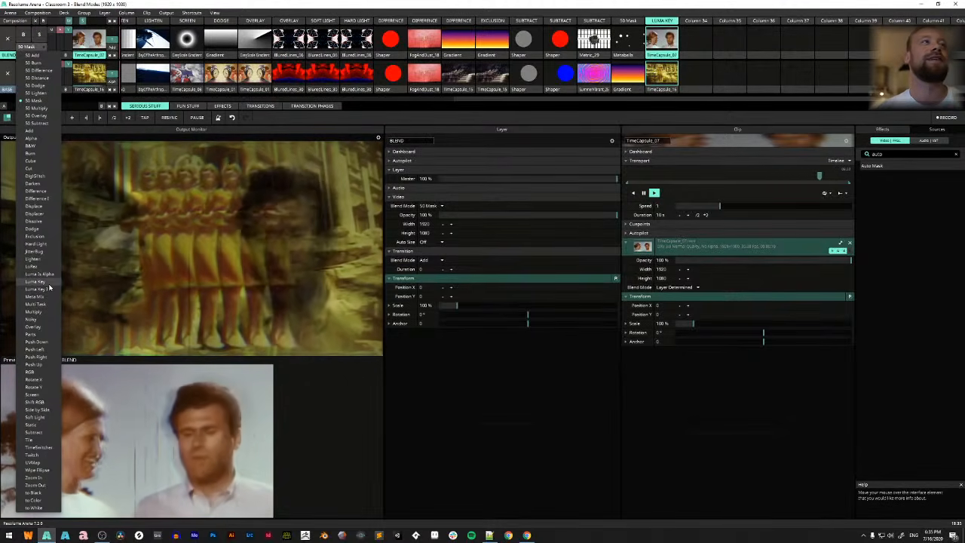
click(48, 283)
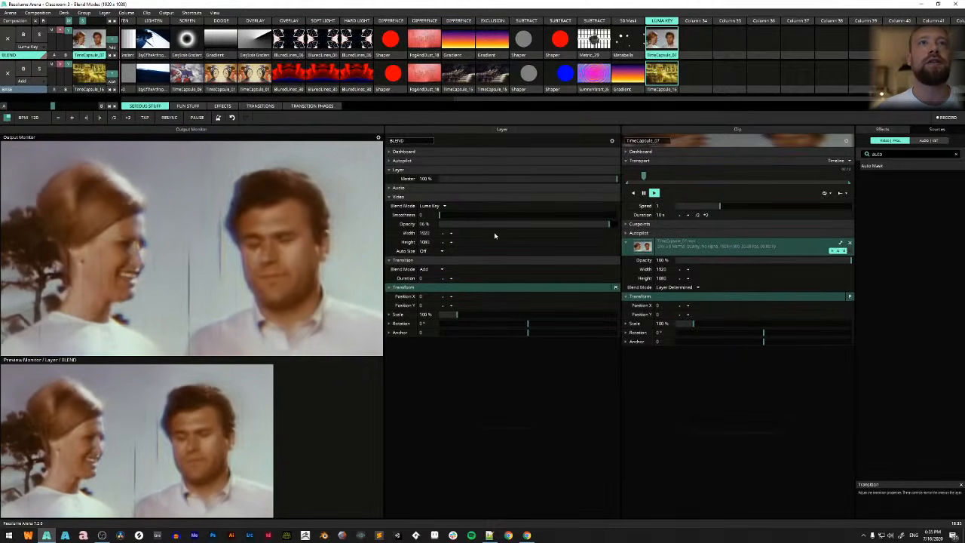
drag(609, 224, 527, 224)
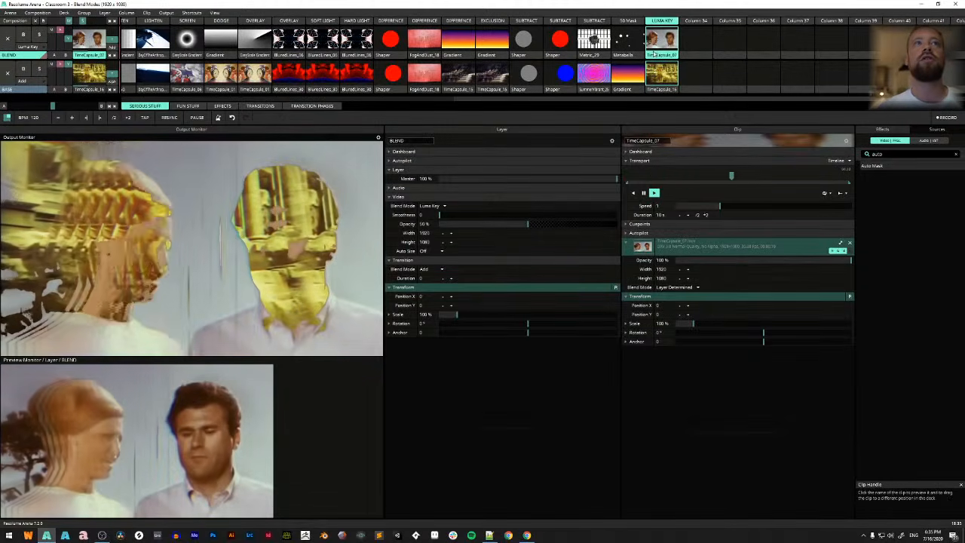
Fade the BLEND layer's opacity up and down in Luma Key mode, settling at about 57%
click(27, 47)
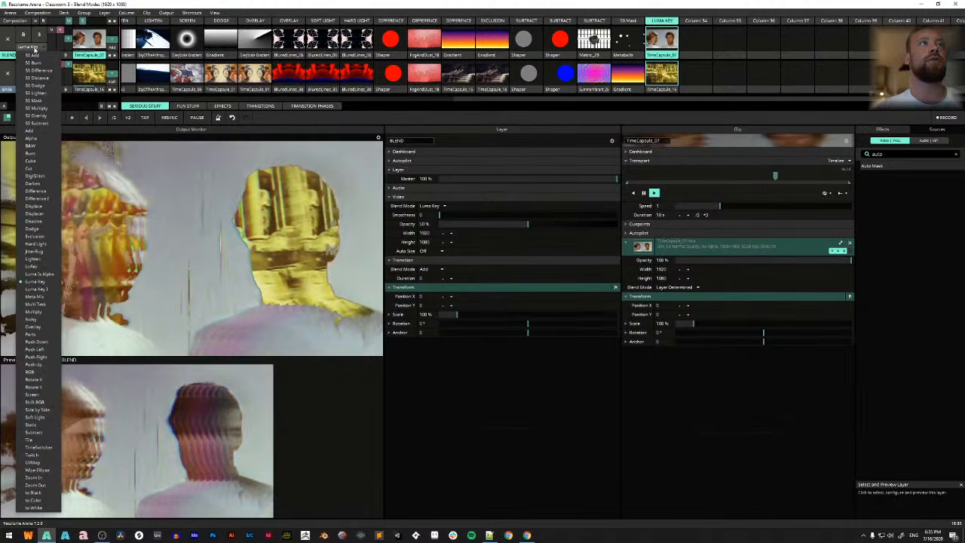
click(450, 436)
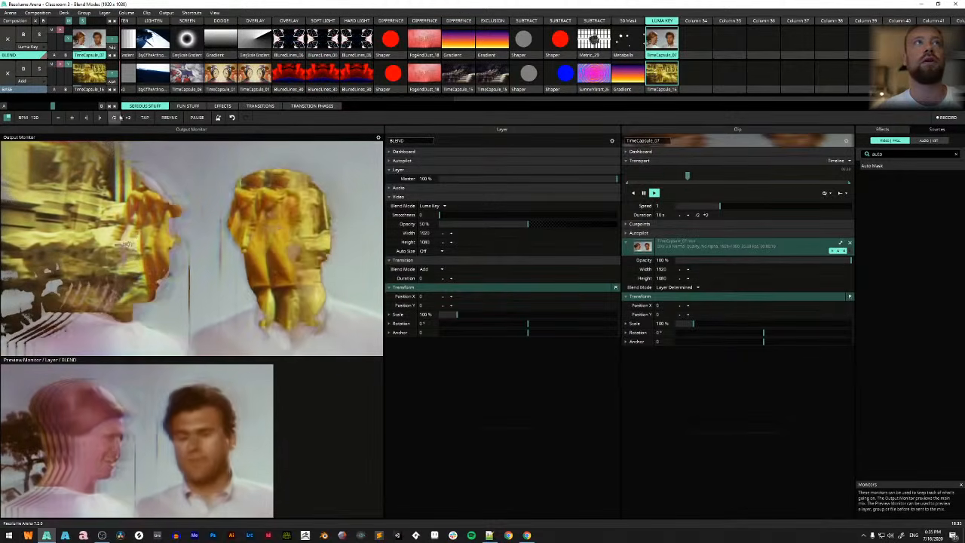
drag(68, 42, 68, 23)
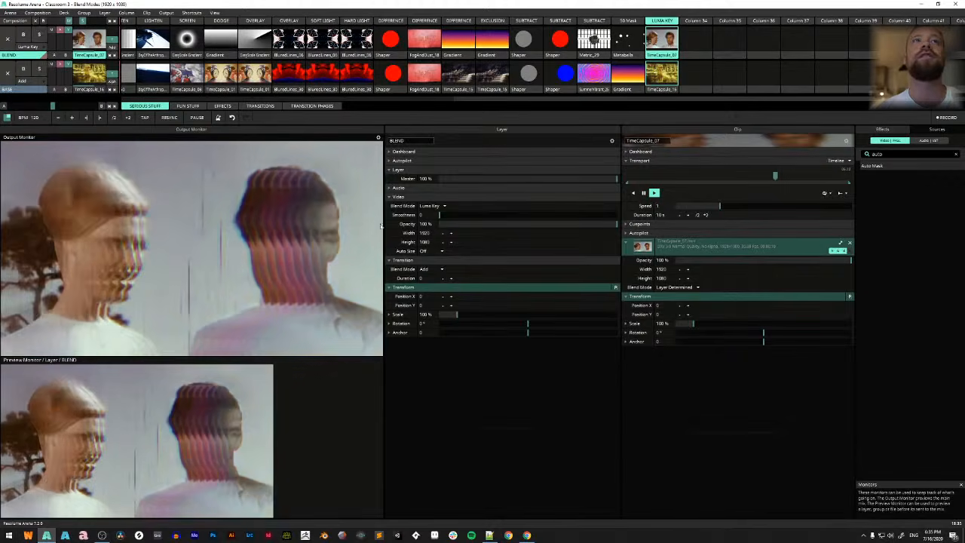
drag(67, 32, 68, 36)
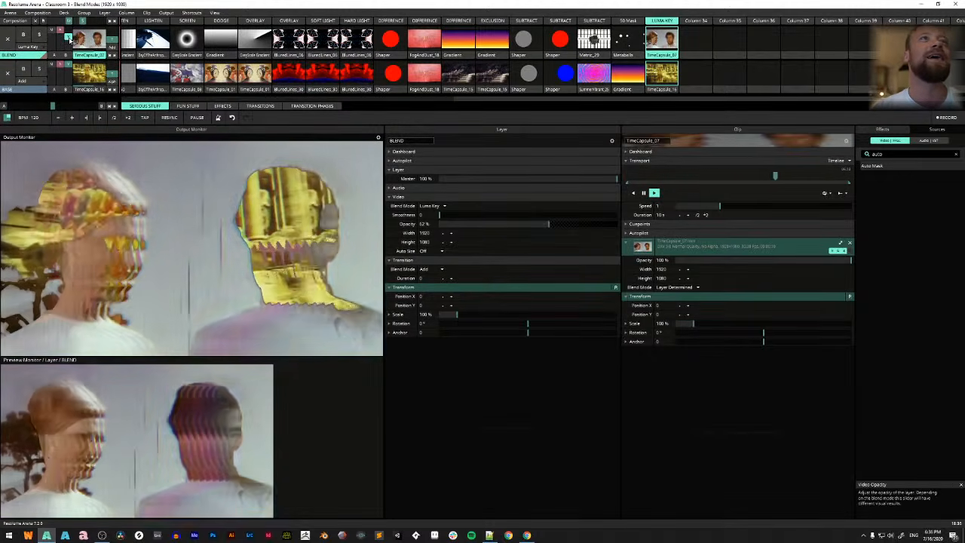
drag(69, 39, 70, 37)
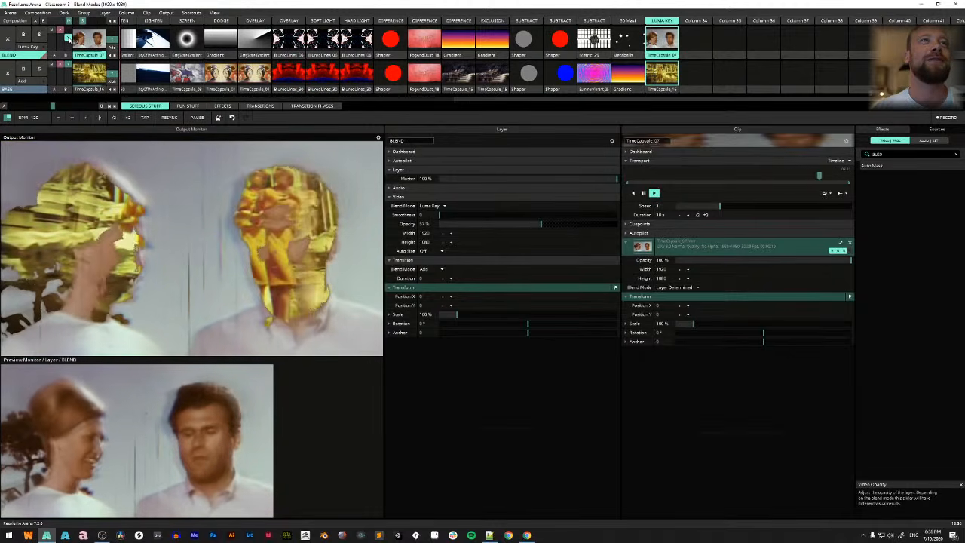
Switch the BLEND layer's blend mode to Luma Key I and adjust its opacity to about 60%
click(38, 47)
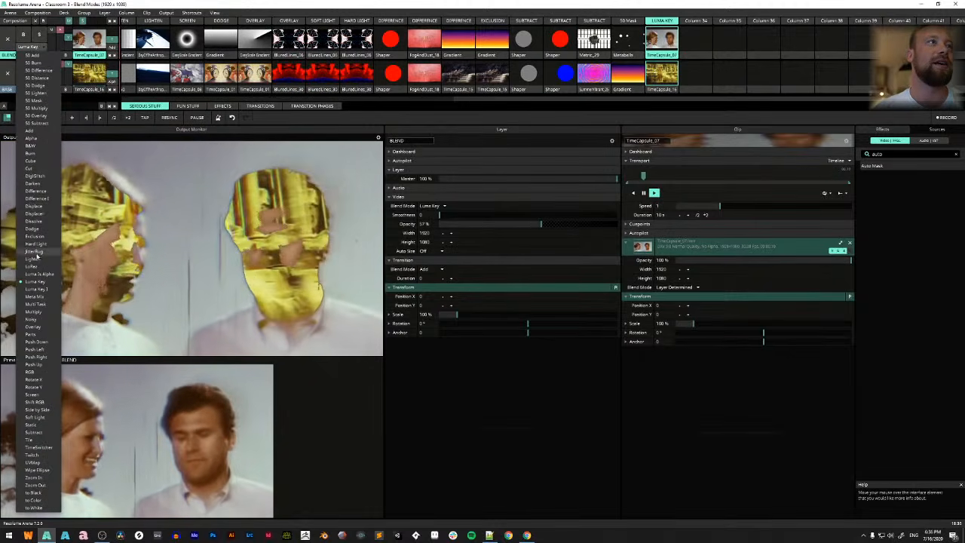
click(45, 289)
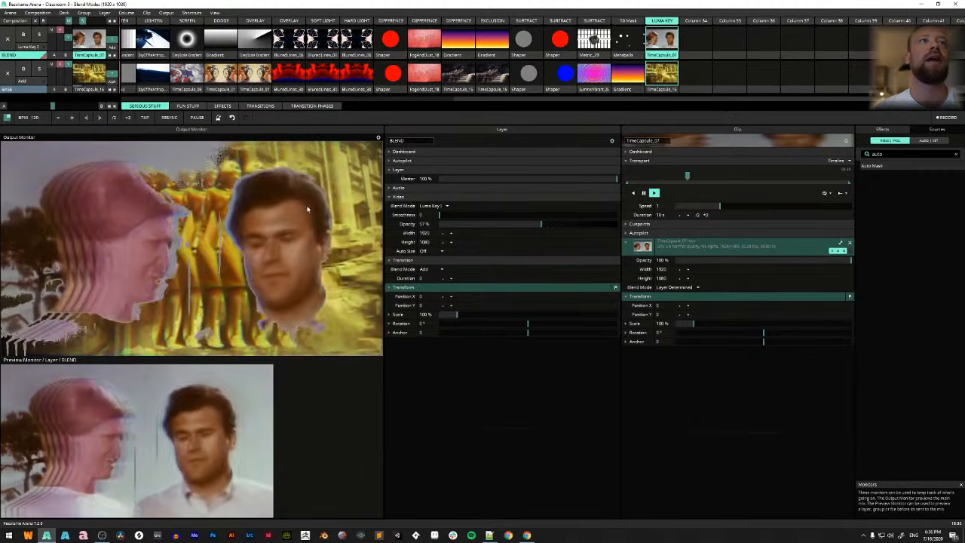
drag(68, 38, 71, 40)
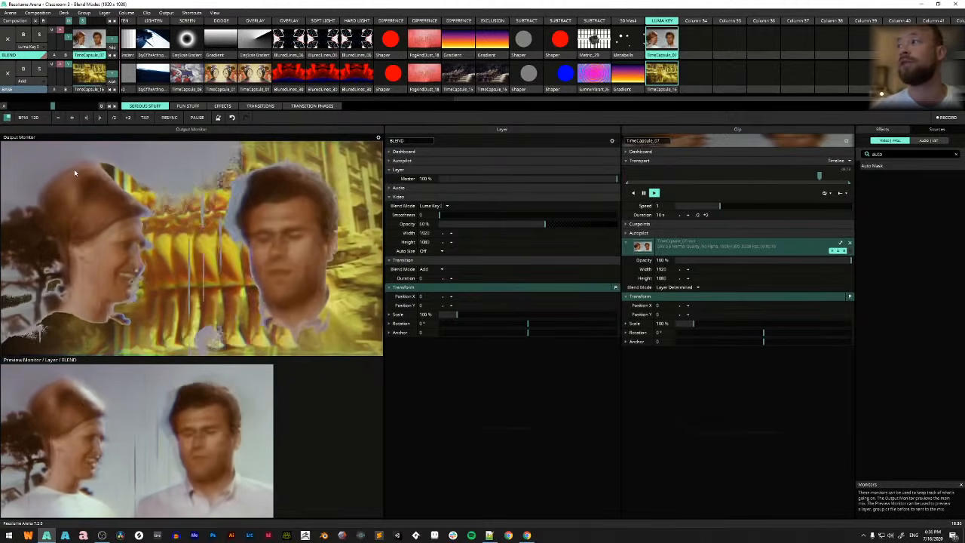
Switch the BLEND layer's blend mode to Luma Is Alpha and lower its opacity to about 40%
click(39, 50)
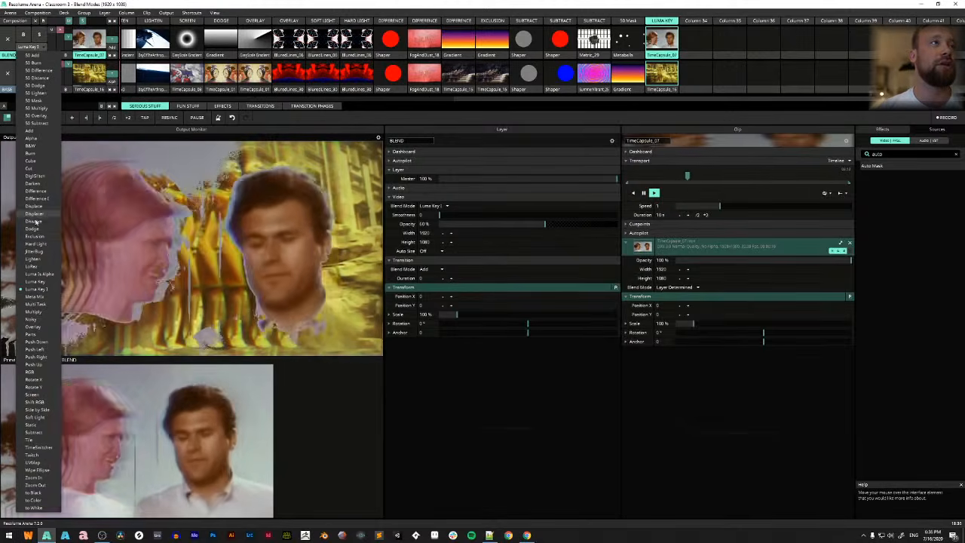
click(41, 273)
drag(67, 37, 58, 43)
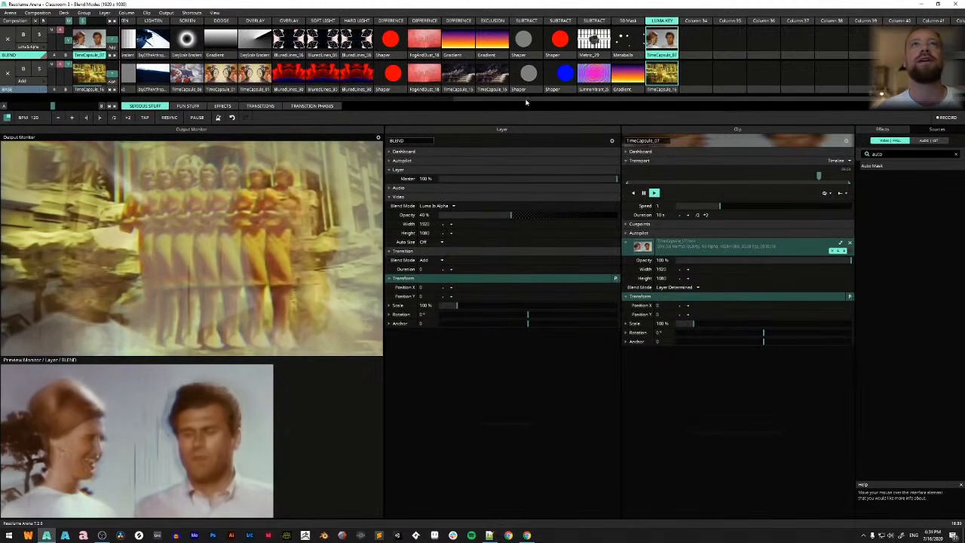
Start all Column 1 clips of the FUN STUFF deck and set Layer 3's blend mode to B&W
click(188, 106)
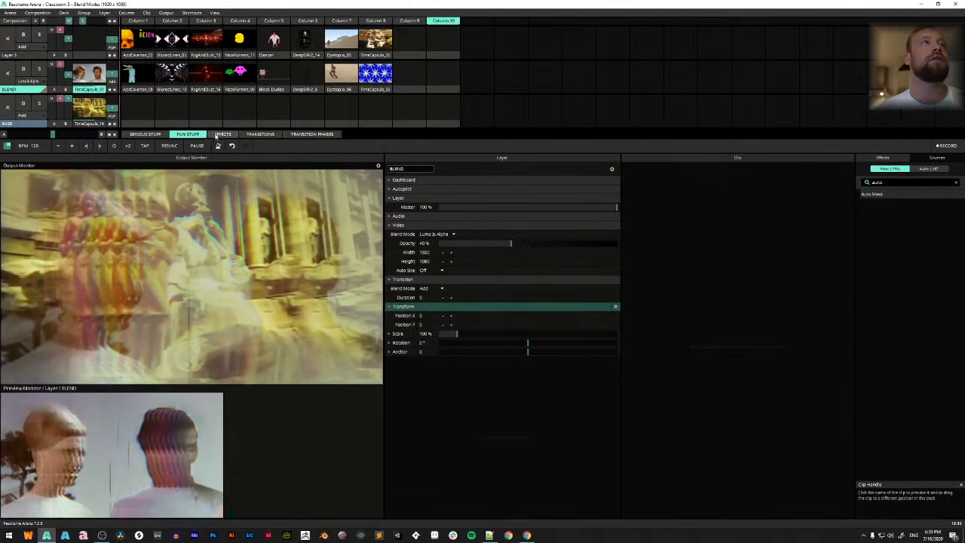
click(145, 23)
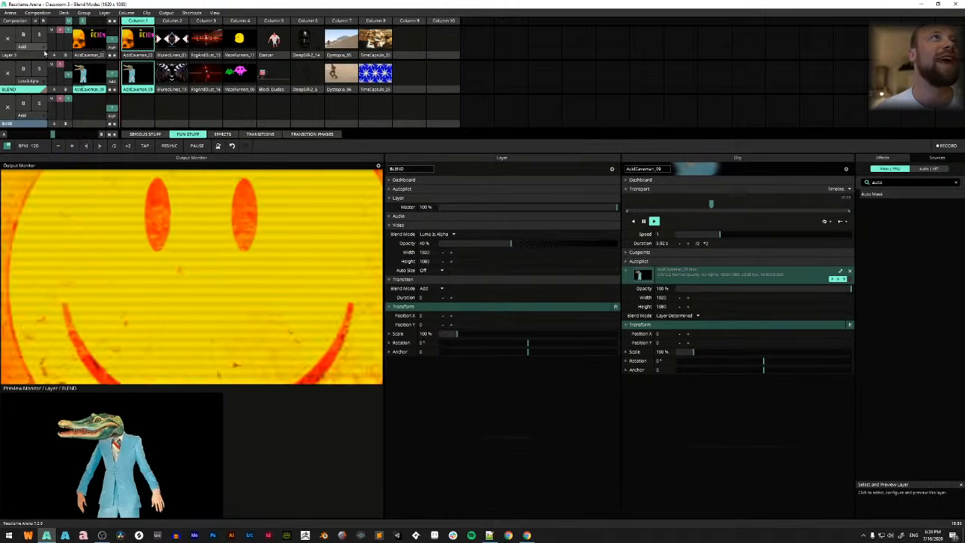
click(45, 52)
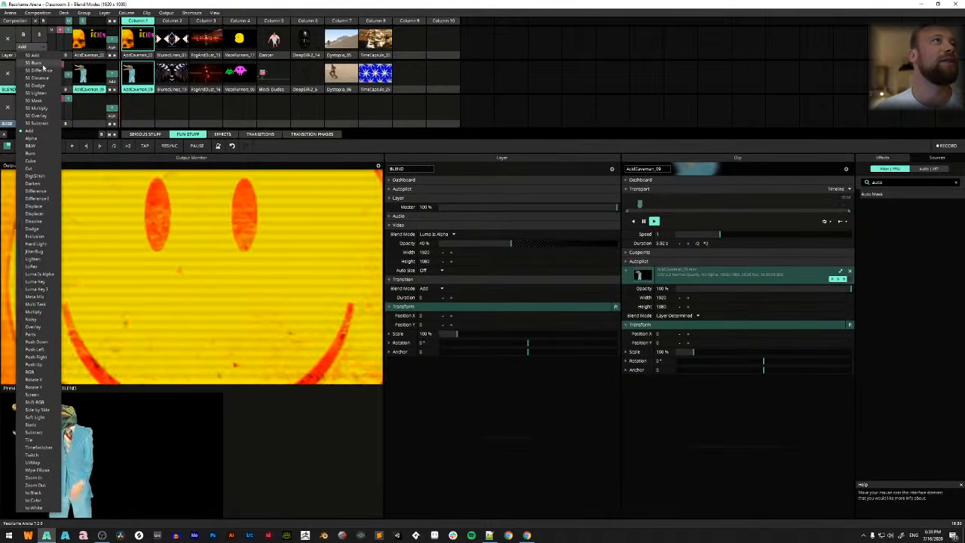
click(38, 147)
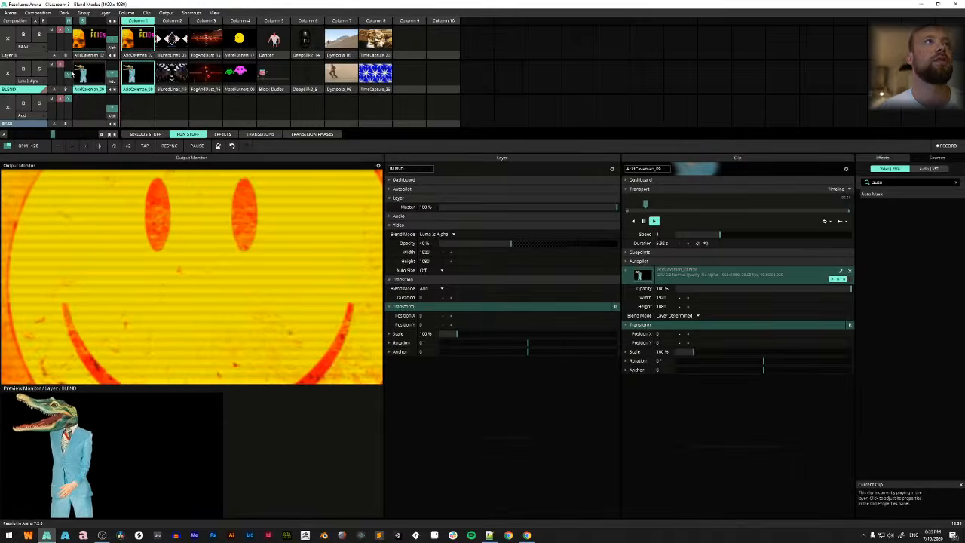
Set the BLEND layer's blend mode to Add at 100% opacity, and fade Layer 3's opacity to demonstrate B&W
click(27, 81)
click(38, 157)
click(27, 81)
click(34, 160)
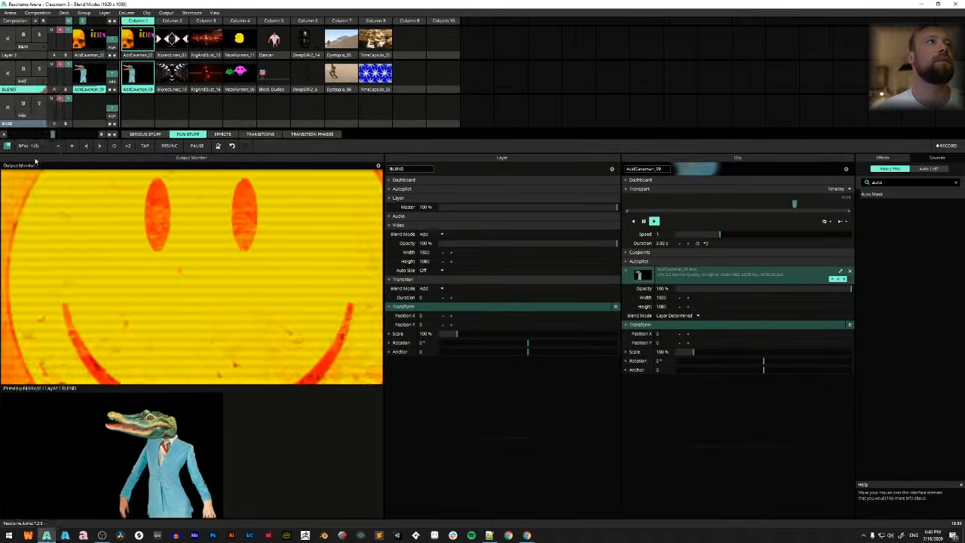
drag(68, 43, 68, 67)
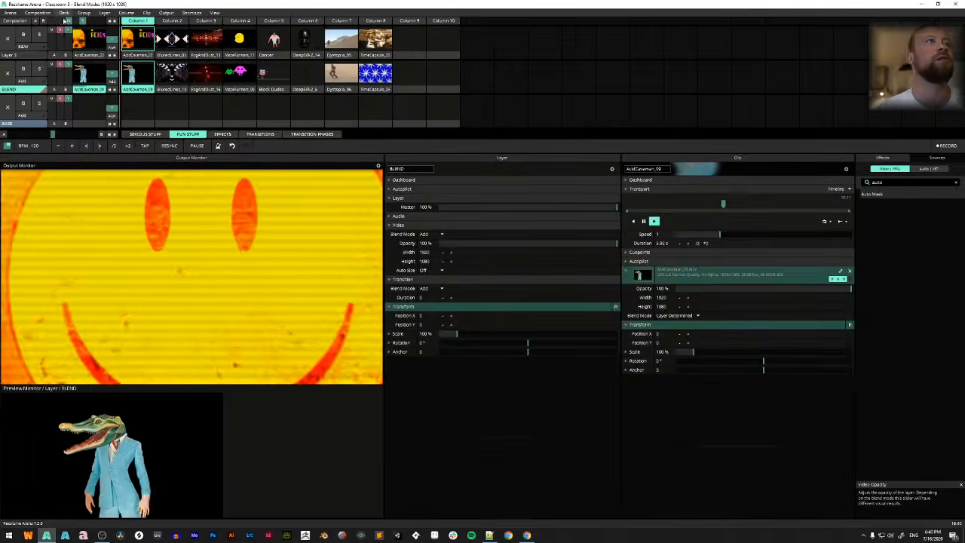
Set Layer 3's blend mode to Cube and start the Column 2 clips to demonstrate it
click(25, 47)
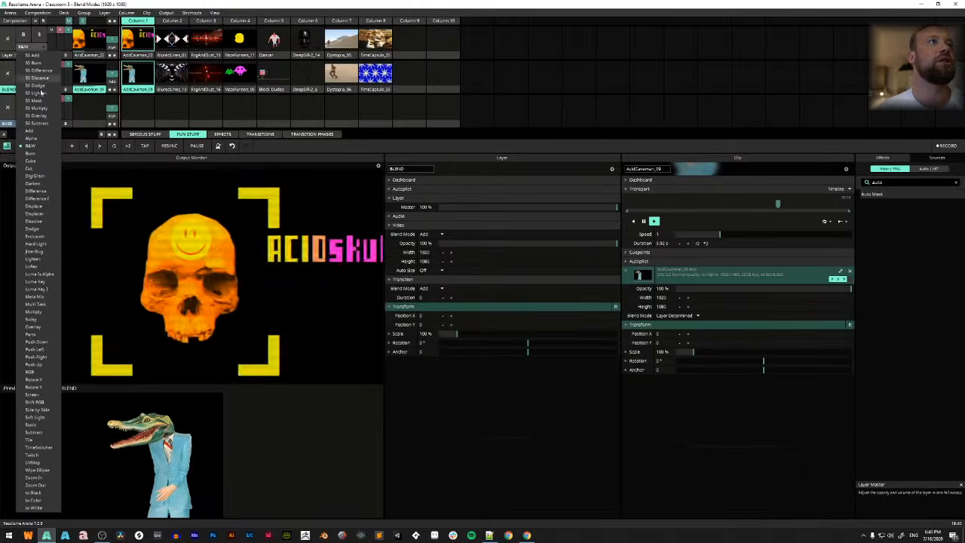
click(41, 162)
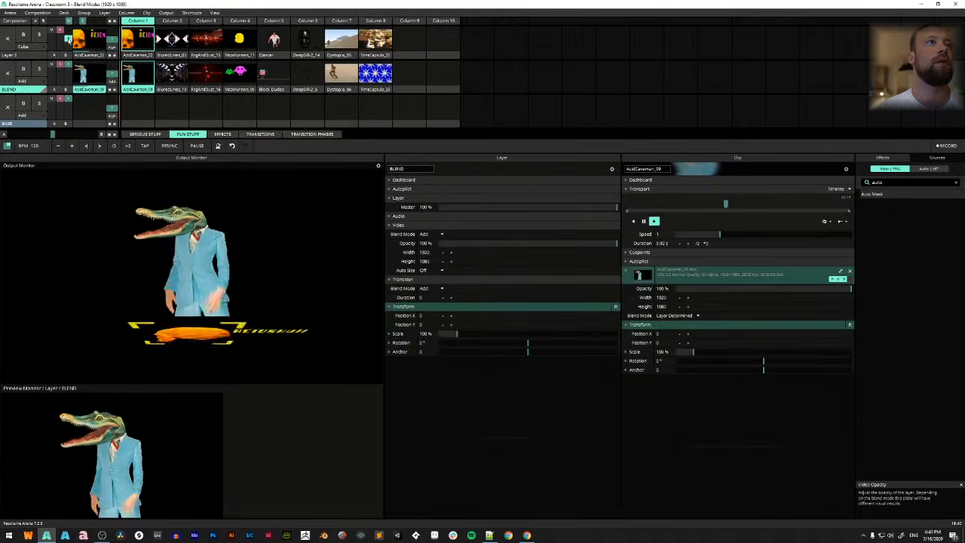
key(2)
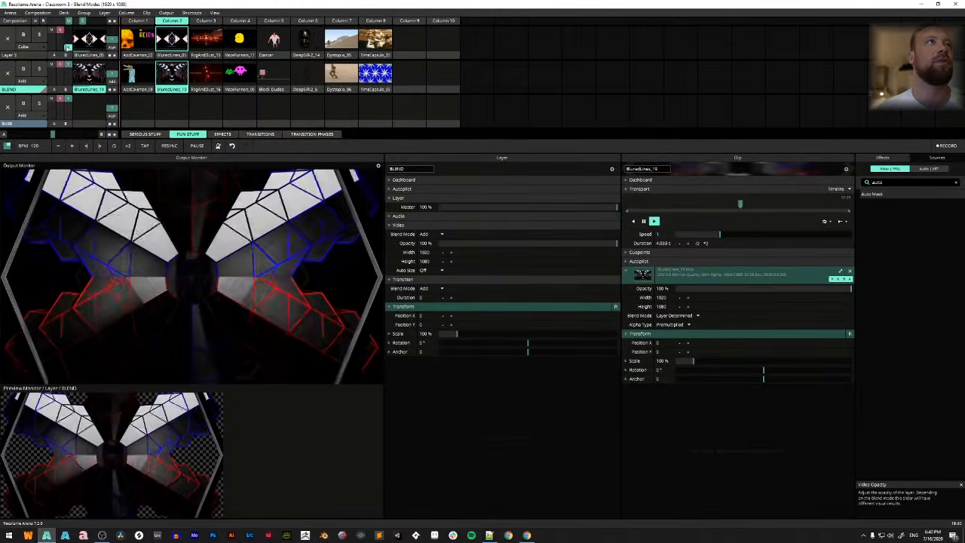
Change Layer 3's blend mode to Cut
click(25, 46)
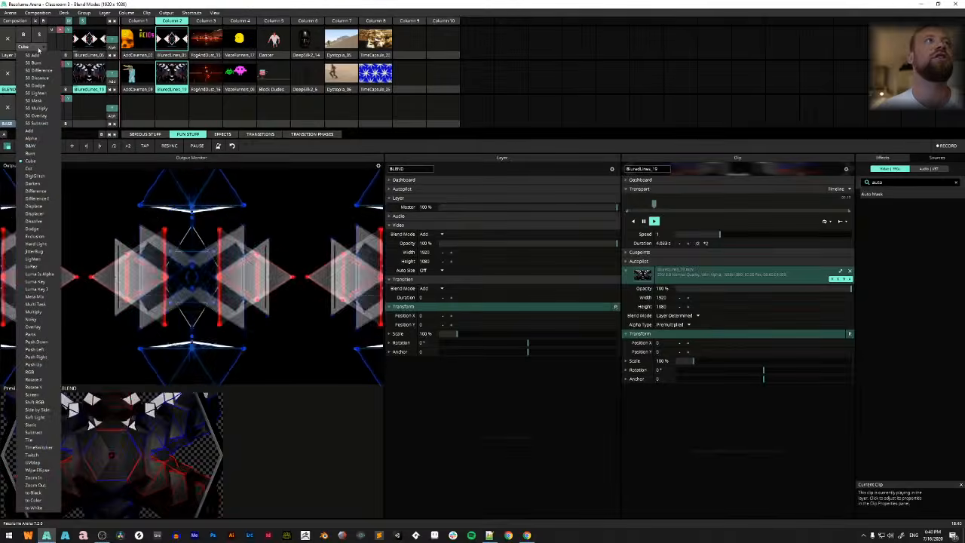
click(34, 168)
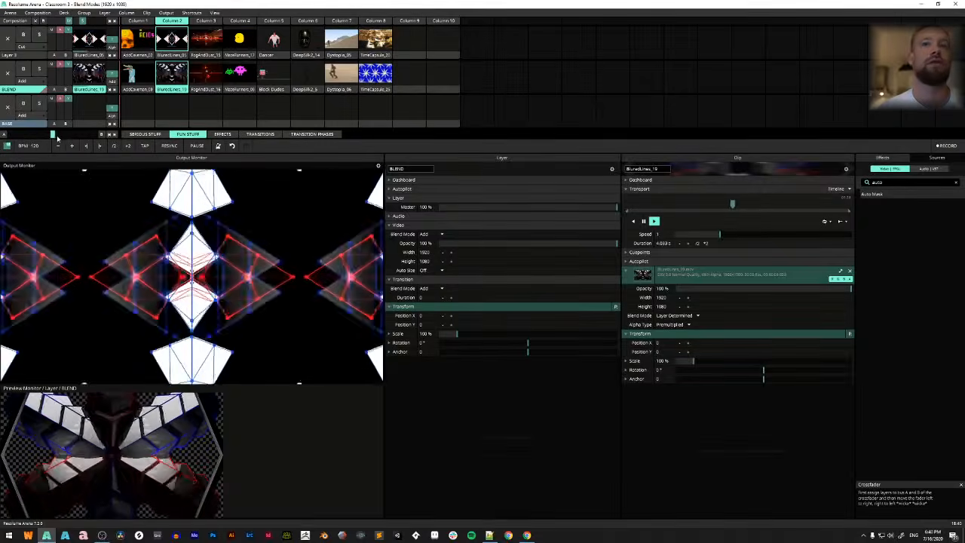
Set Layer 3's blend mode to DigiGlitch and demonstrate it by fading the layer over the Column 4 clips
click(47, 46)
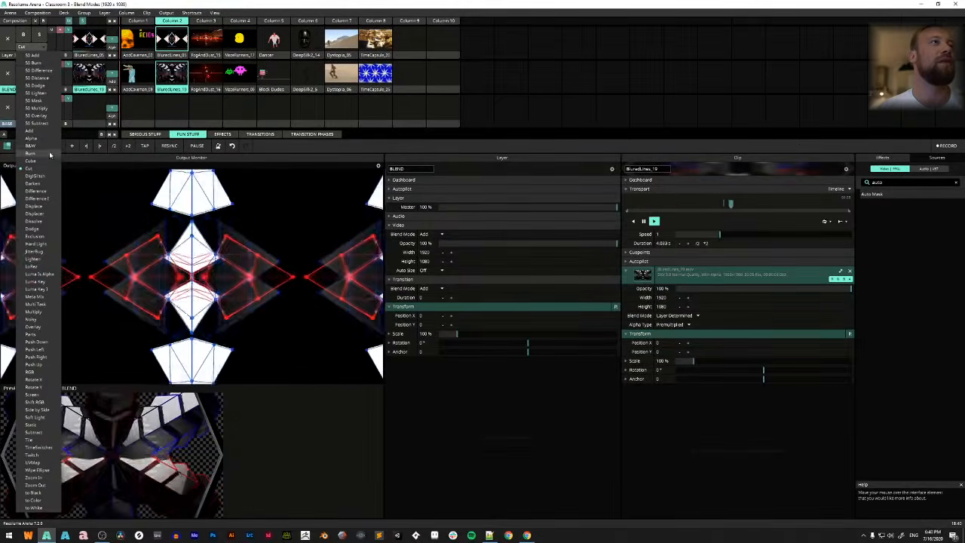
click(49, 176)
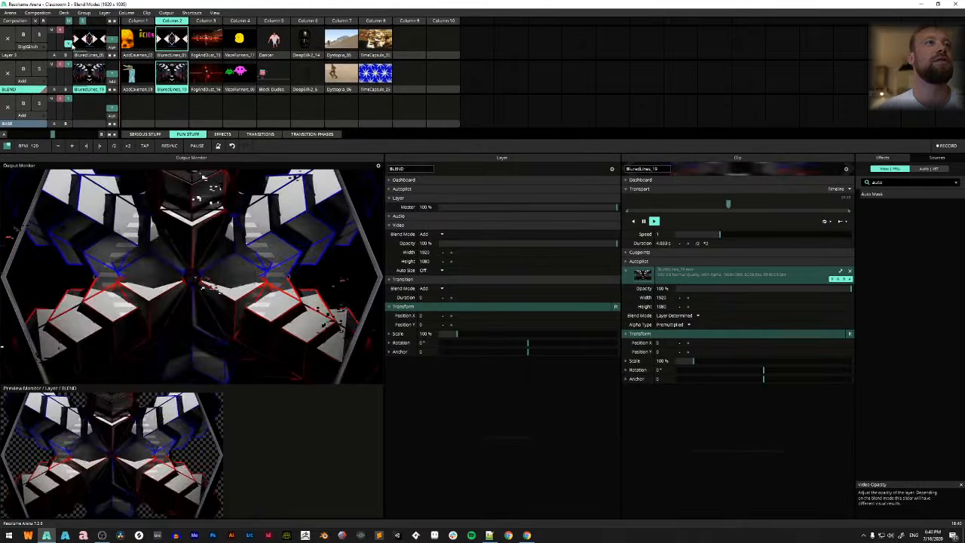
click(231, 22)
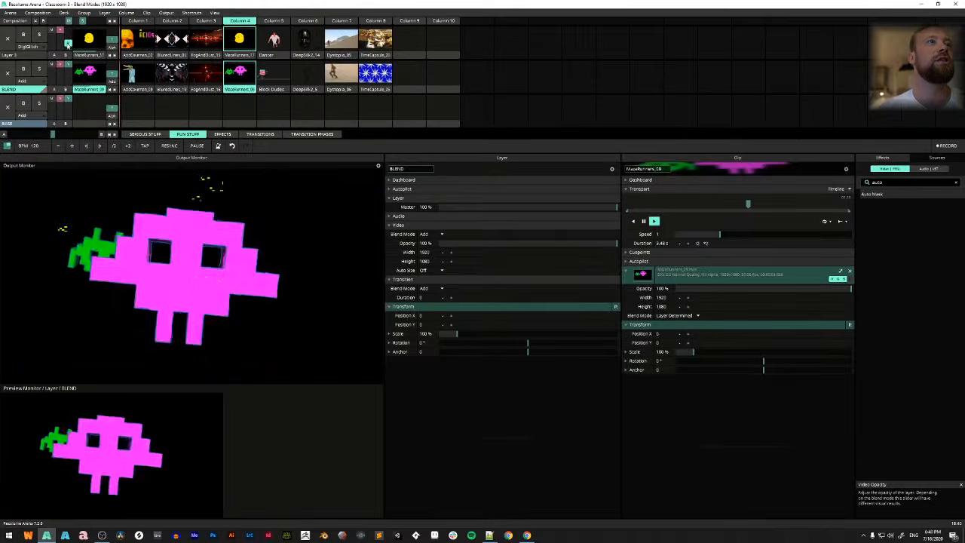
drag(67, 44, 65, 36)
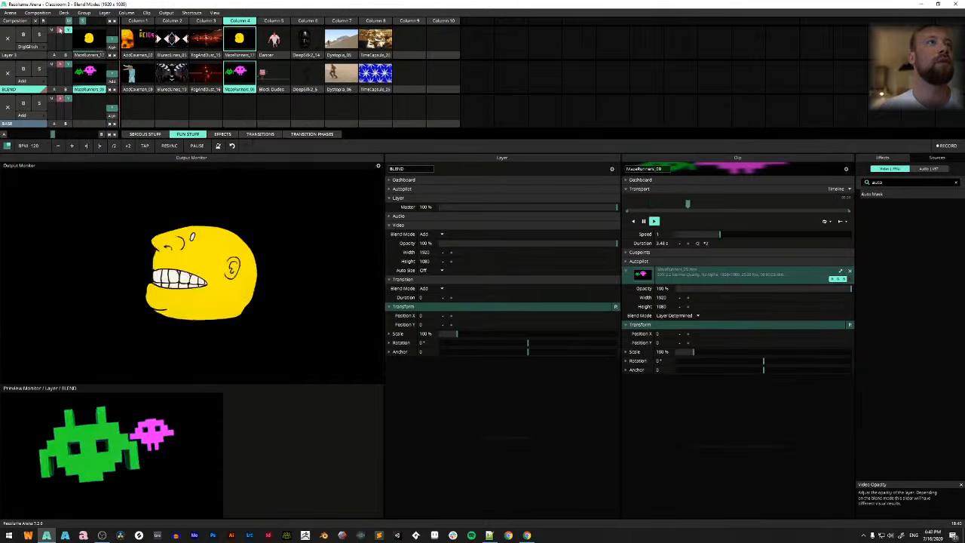
Change Layer 3's blend mode to Dissolve and demonstrate it on the Column 4 clips
click(43, 47)
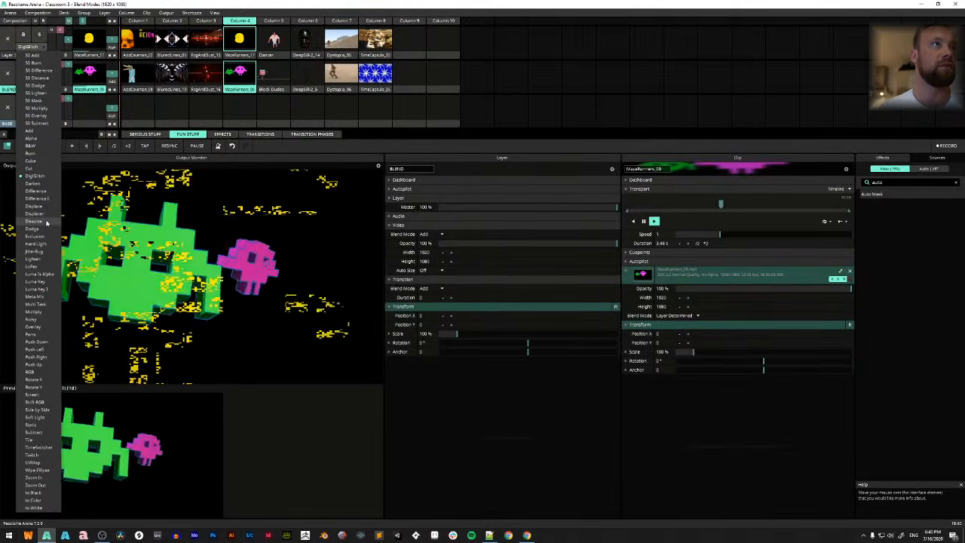
click(46, 221)
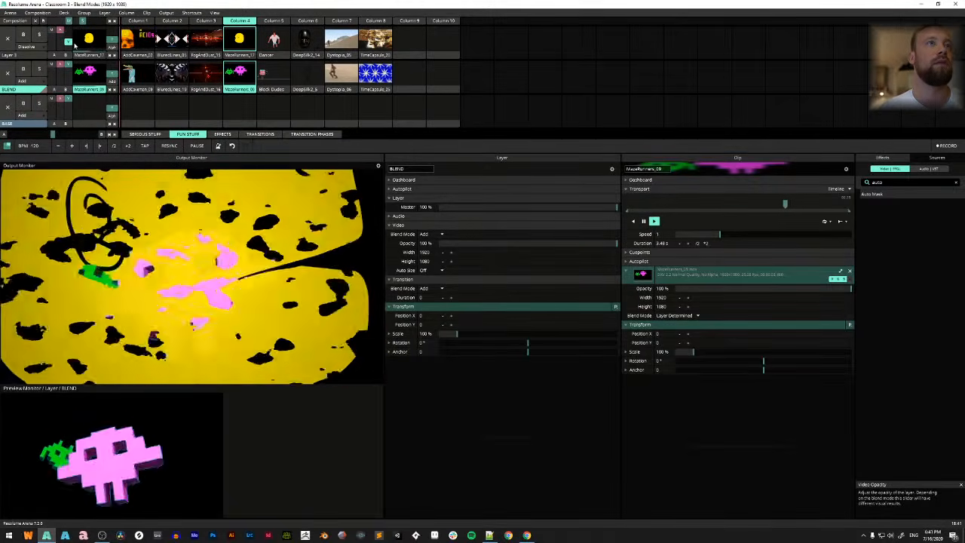
Set Layer 3's blend mode to Displace and demonstrate it on the Column 5 and Column 8 clips, fading the layer's opacity
click(28, 46)
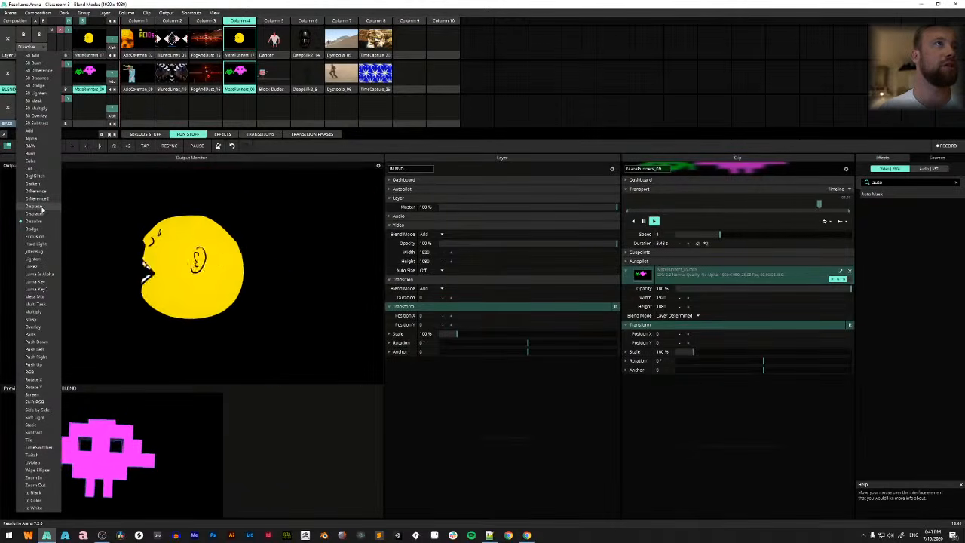
click(41, 208)
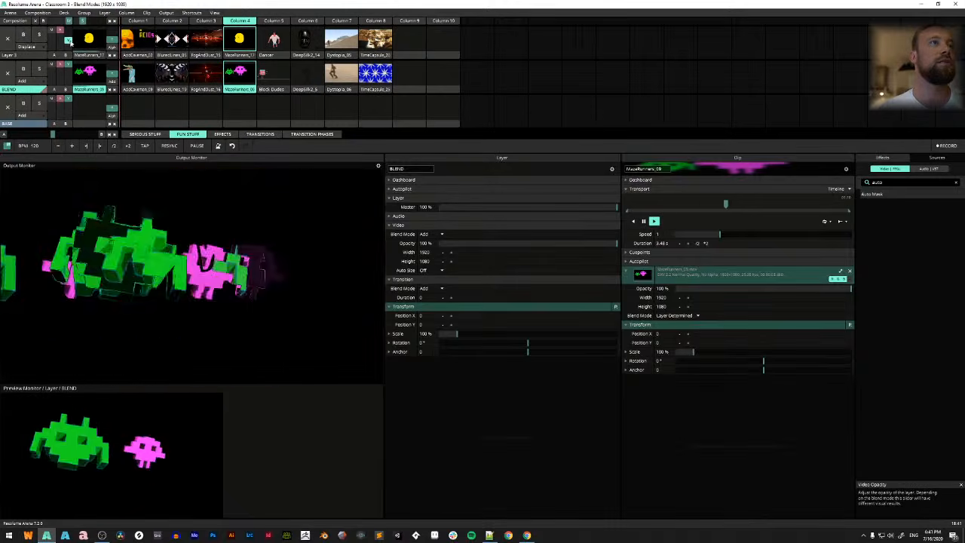
click(273, 21)
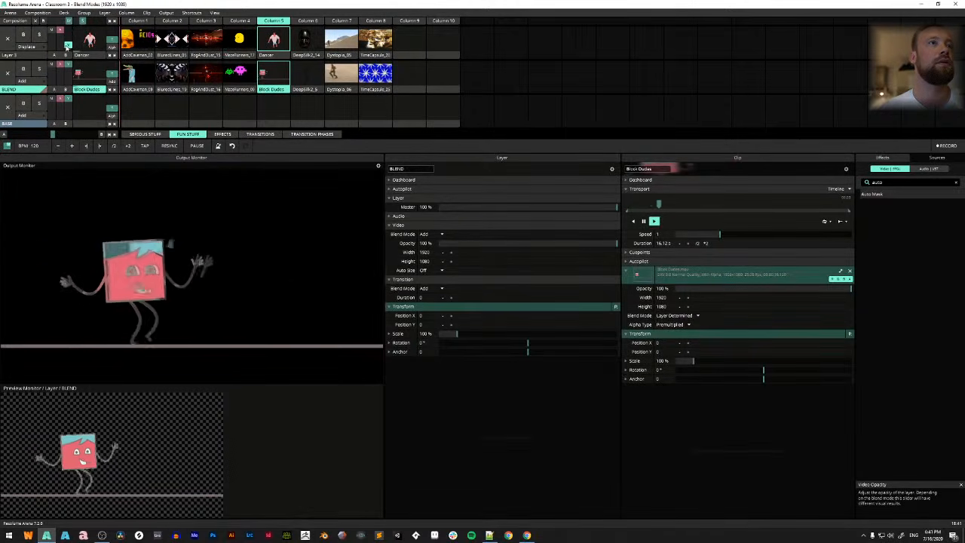
click(376, 20)
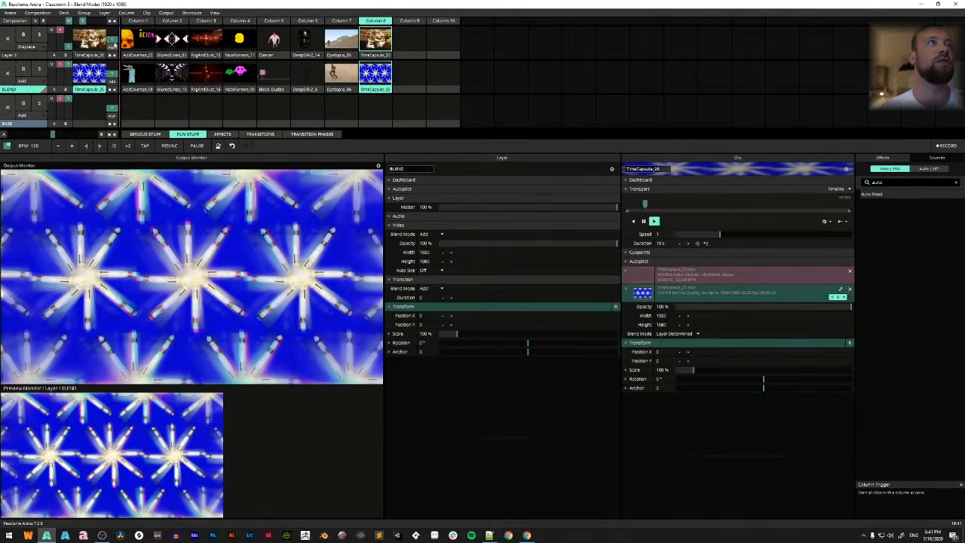
drag(68, 47, 70, 30)
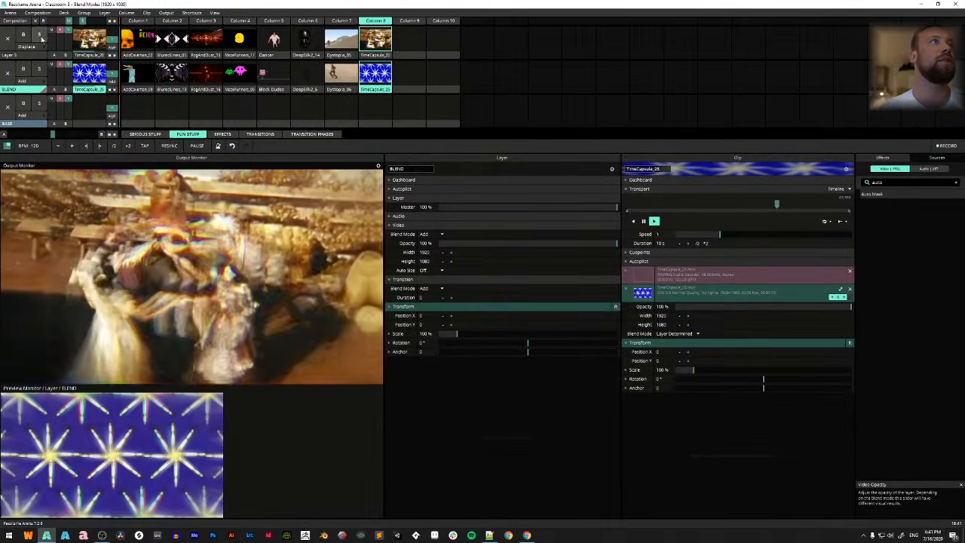
Switch Layer 3's blend mode to Displacer and fade the layer up to full opacity over the Column 8 clips
click(45, 48)
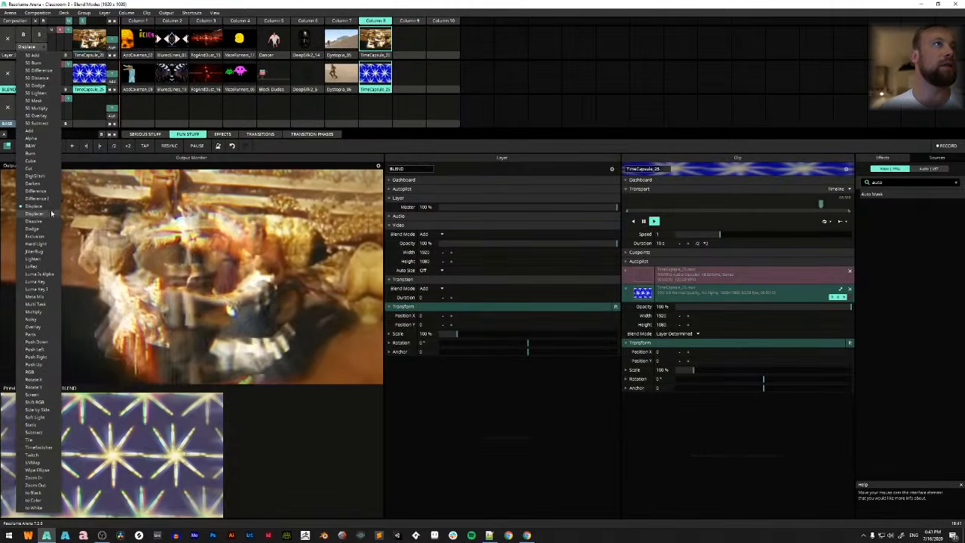
click(51, 215)
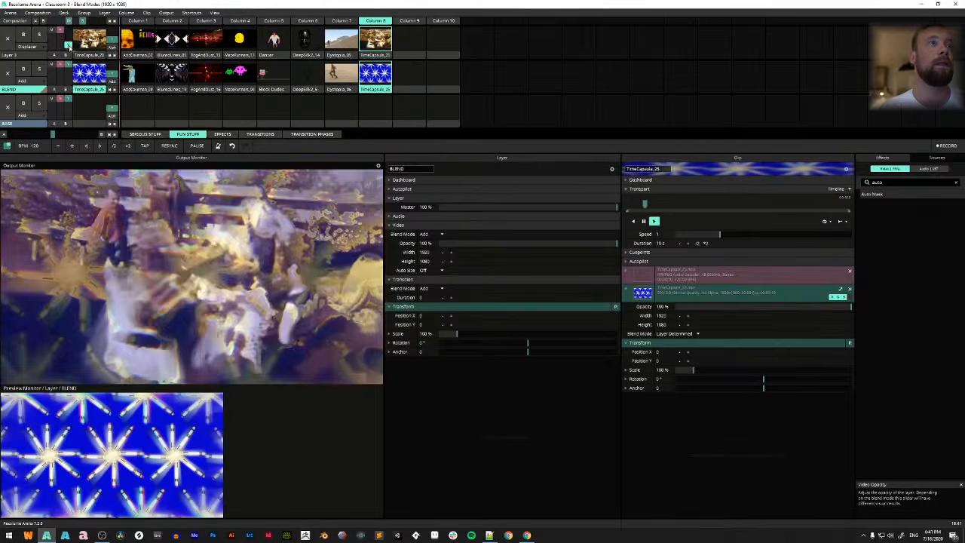
drag(65, 66, 69, 31)
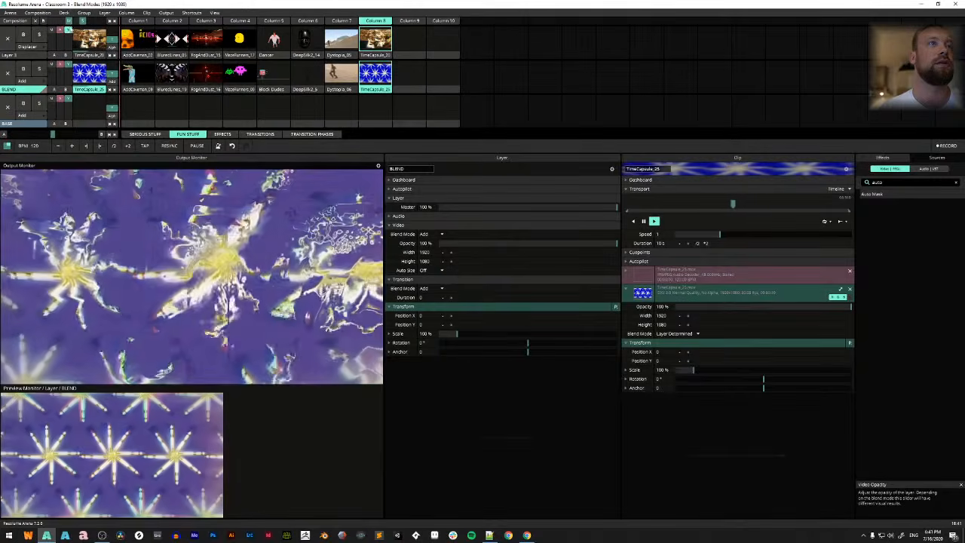
Set Layer 3's blend mode to JitterBug and demonstrate it by fading the layer's opacity over the Column 8 clips
click(31, 46)
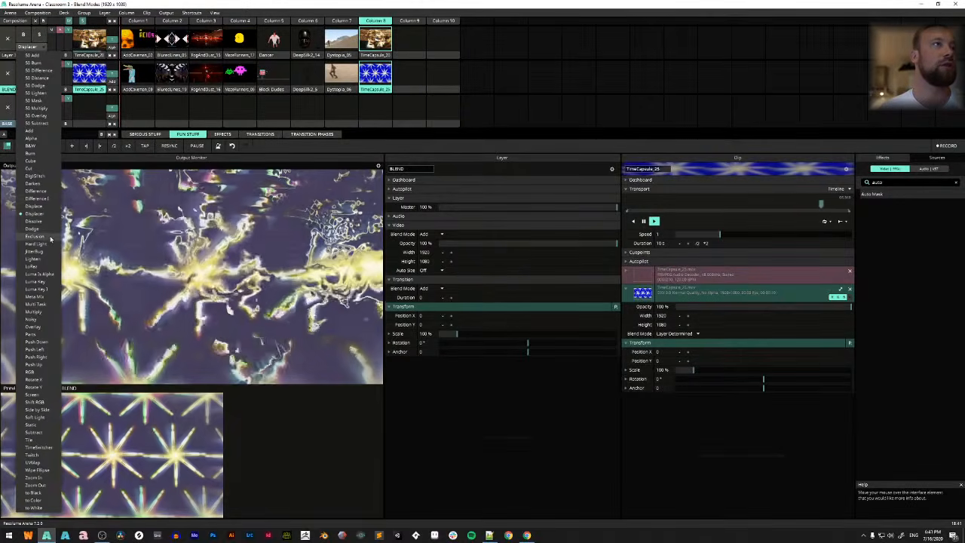
click(45, 250)
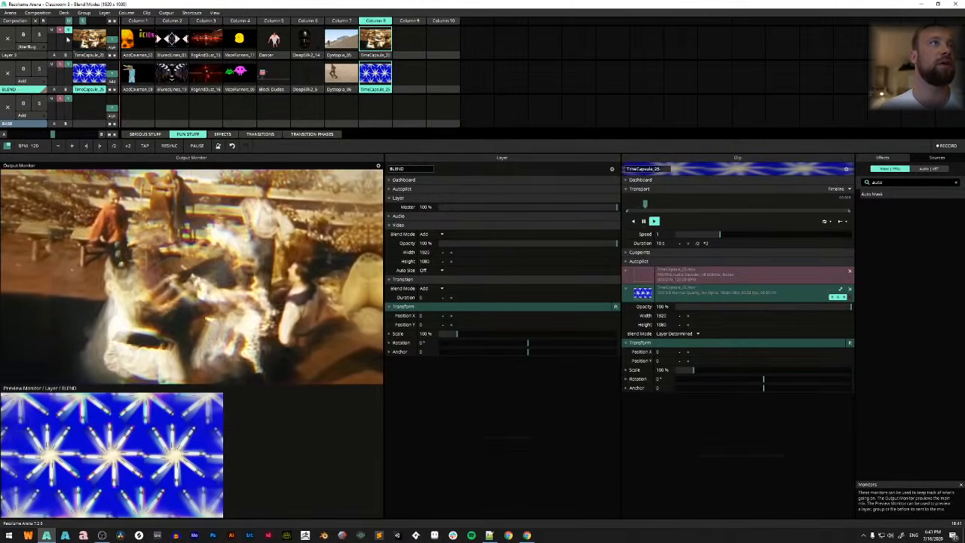
click(68, 32)
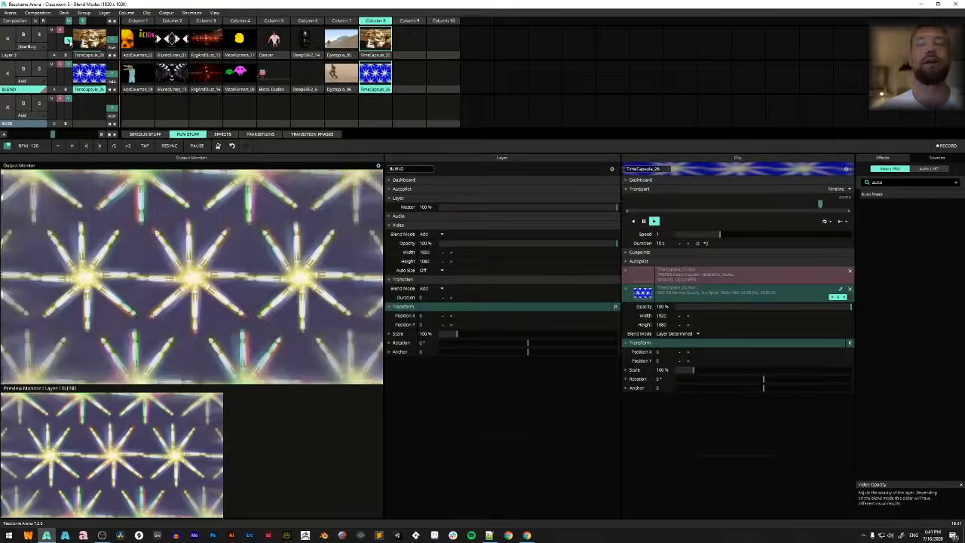
click(69, 40)
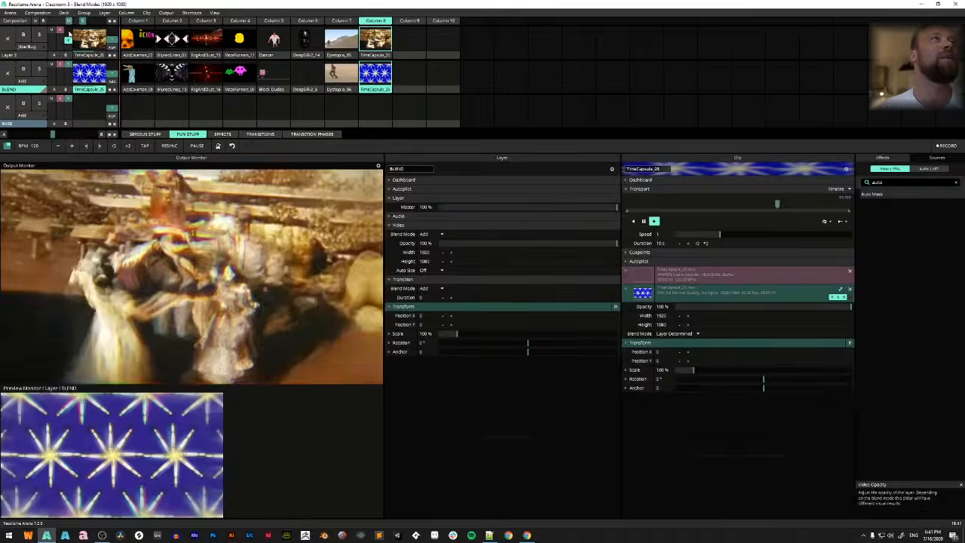
Demonstrate the LoRez and then the Meta Mix blend mode on Layer 3 by fading its opacity over the Column 8 clips
click(37, 46)
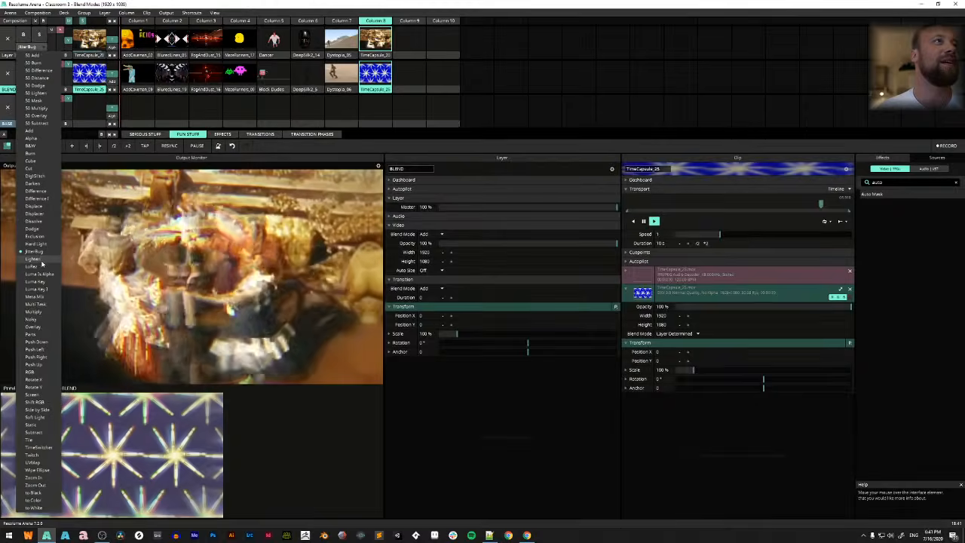
click(41, 268)
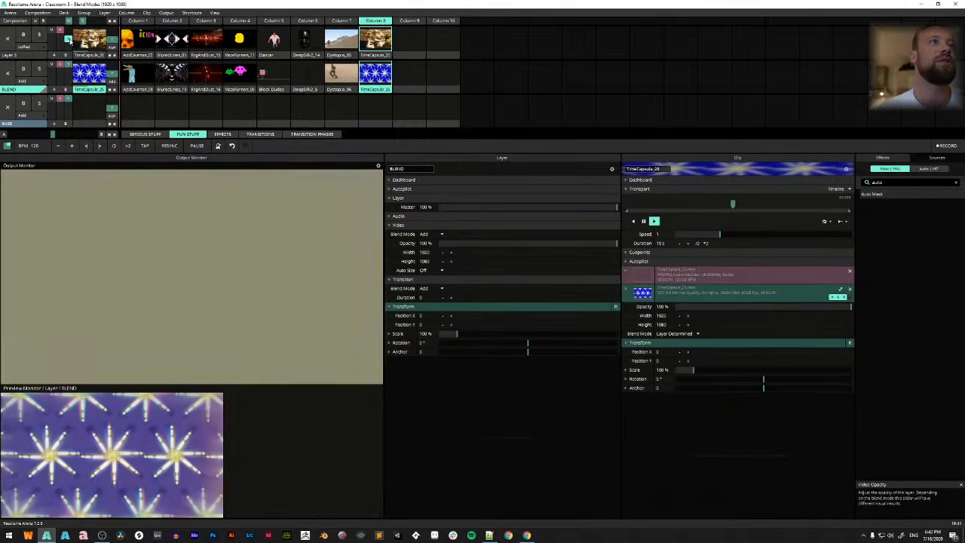
click(24, 46)
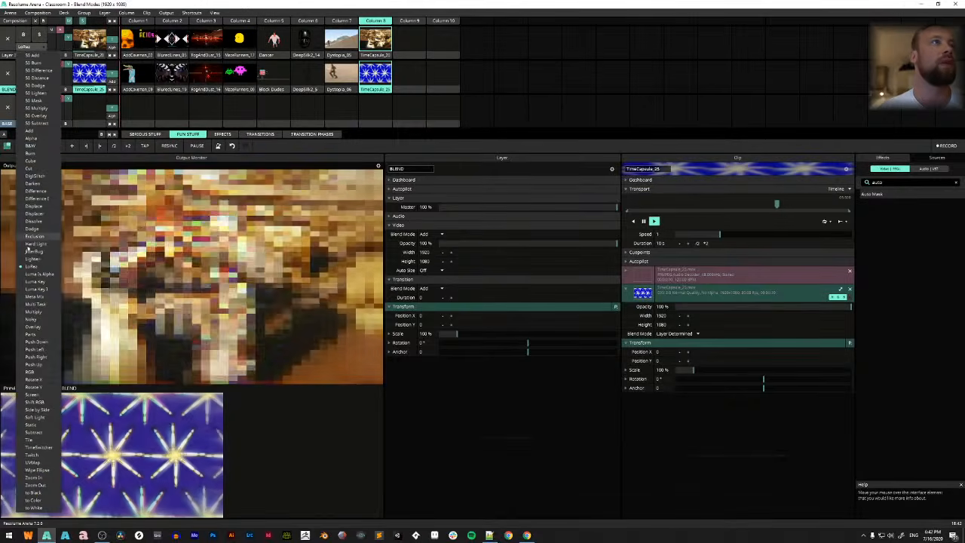
click(48, 298)
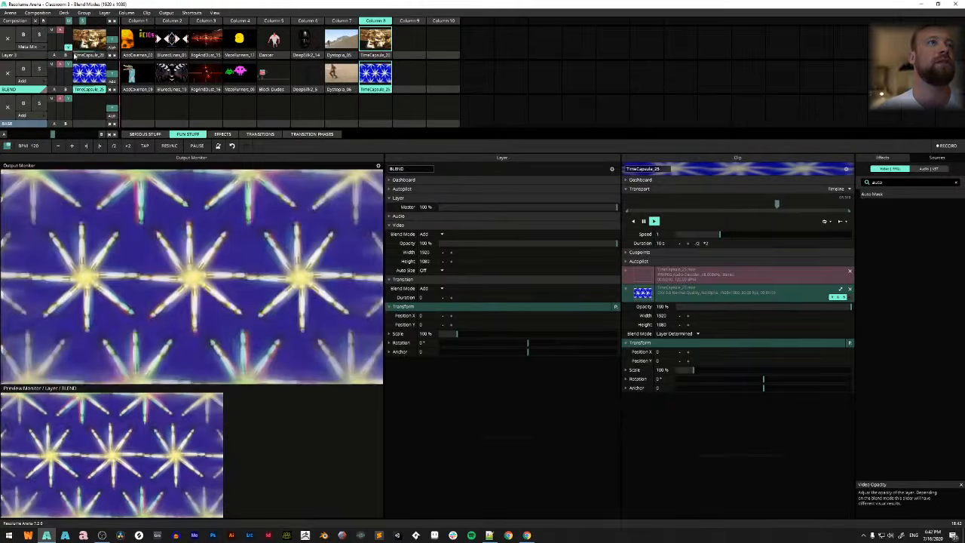
Switch Layer 3's blend mode to Multi Task and then Noisy, fading the layer's opacity to show each mix
click(38, 49)
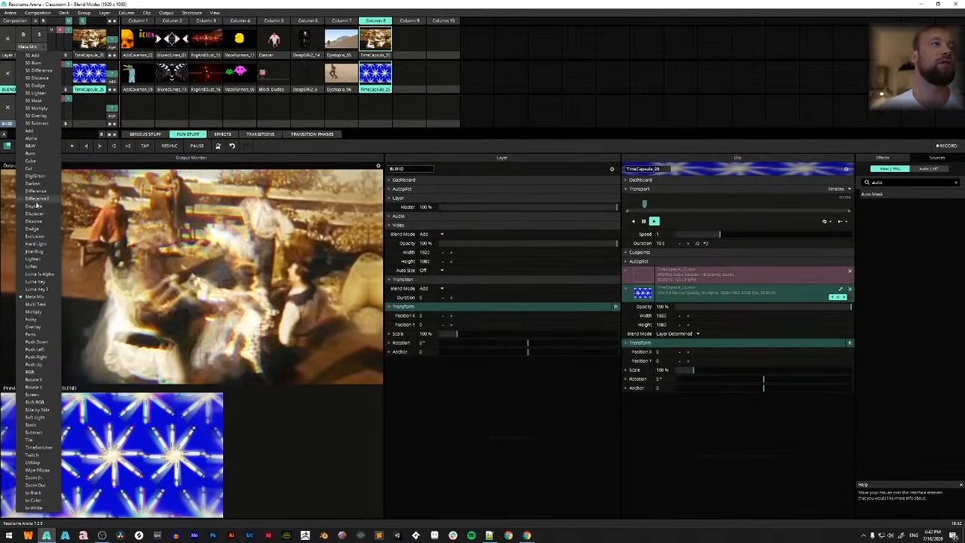
click(48, 305)
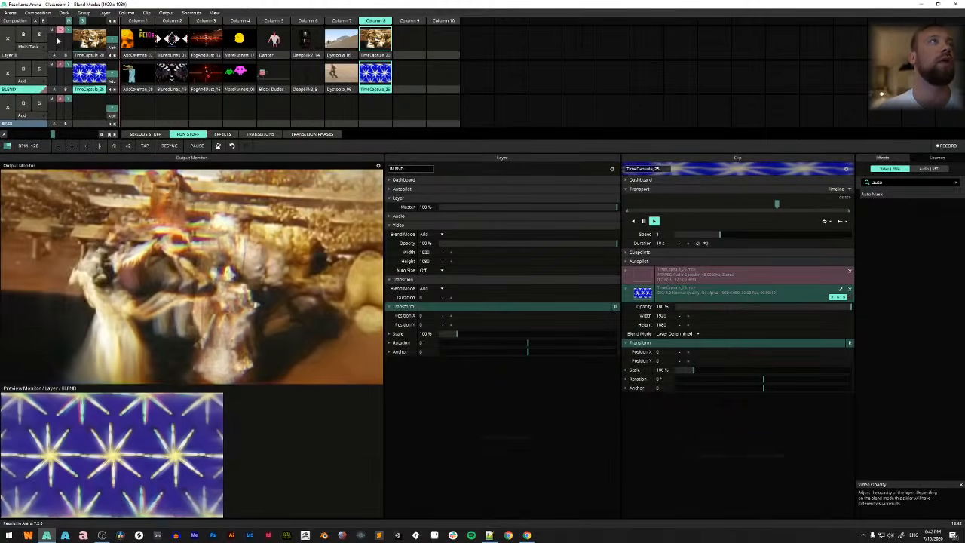
click(31, 46)
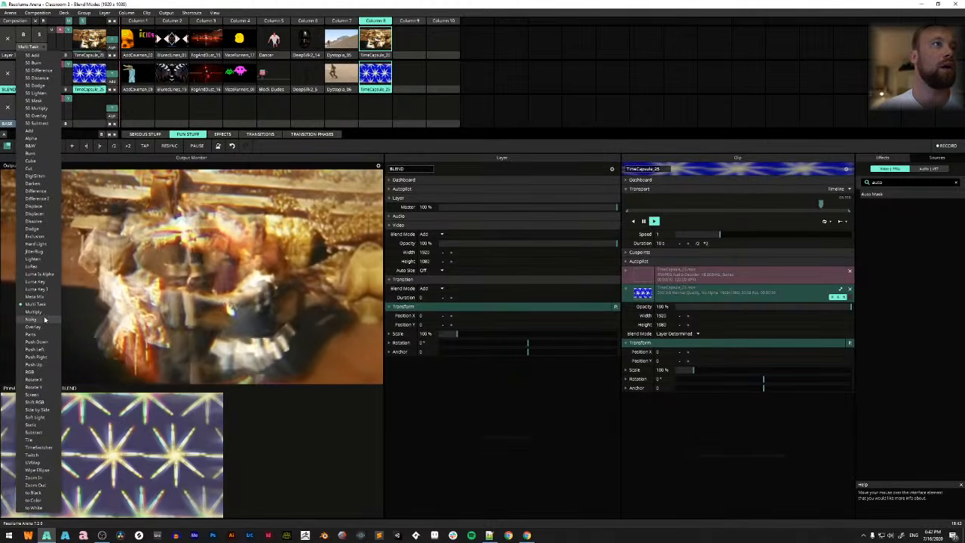
click(44, 319)
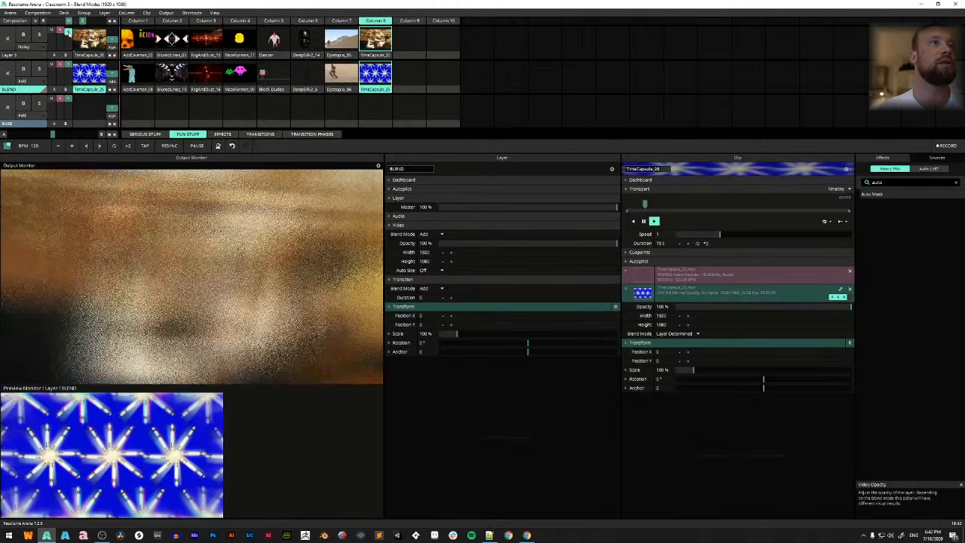
mouse_move(70, 40)
mouse_down()
mouse_move(69, 66)
mouse_move(67, 34)
mouse_up()
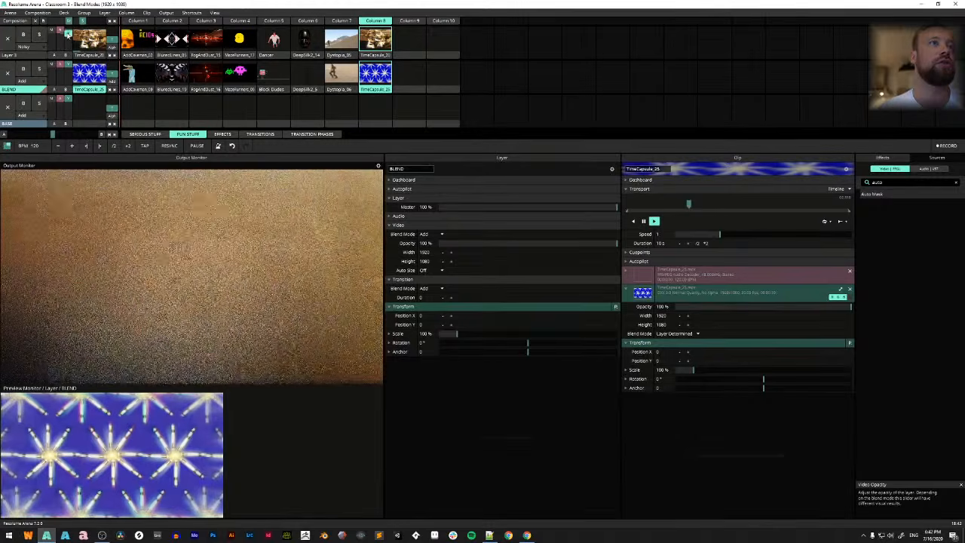
Show the Parts and then the Push Down blend mode on Layer 3, fading the layer back to full opacity
click(23, 47)
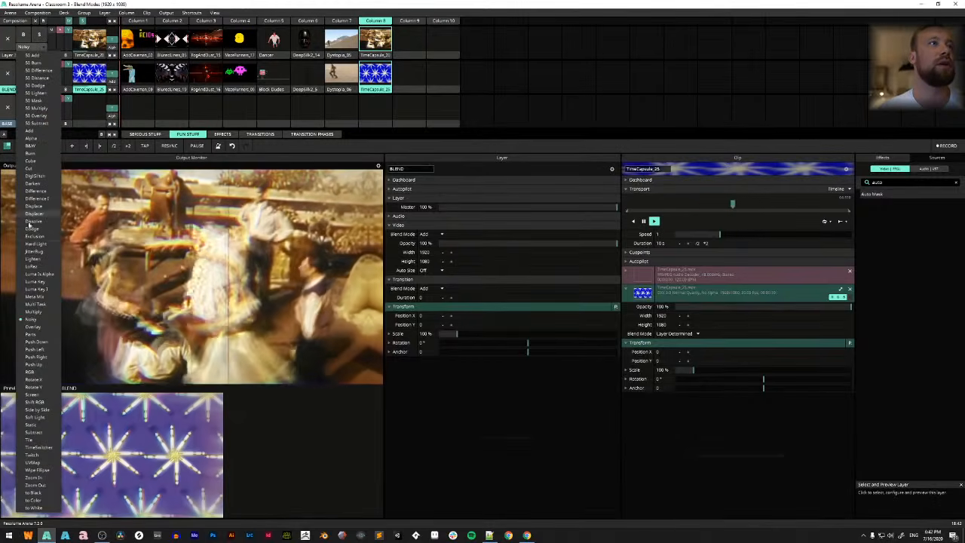
click(30, 334)
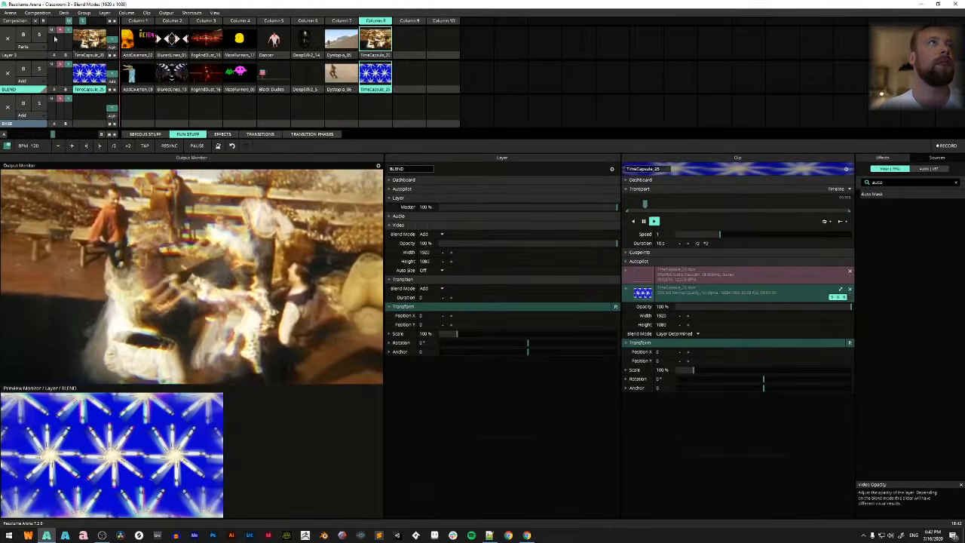
click(42, 47)
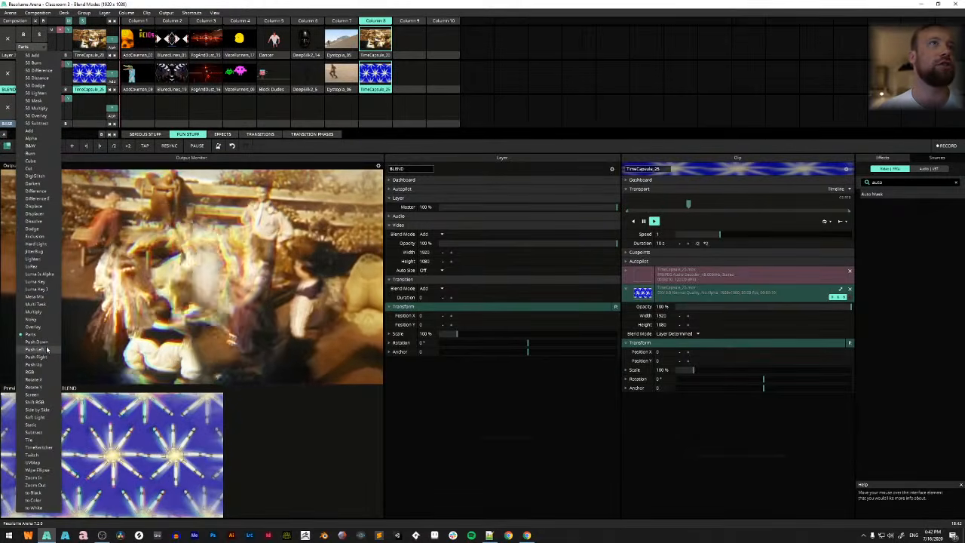
click(42, 342)
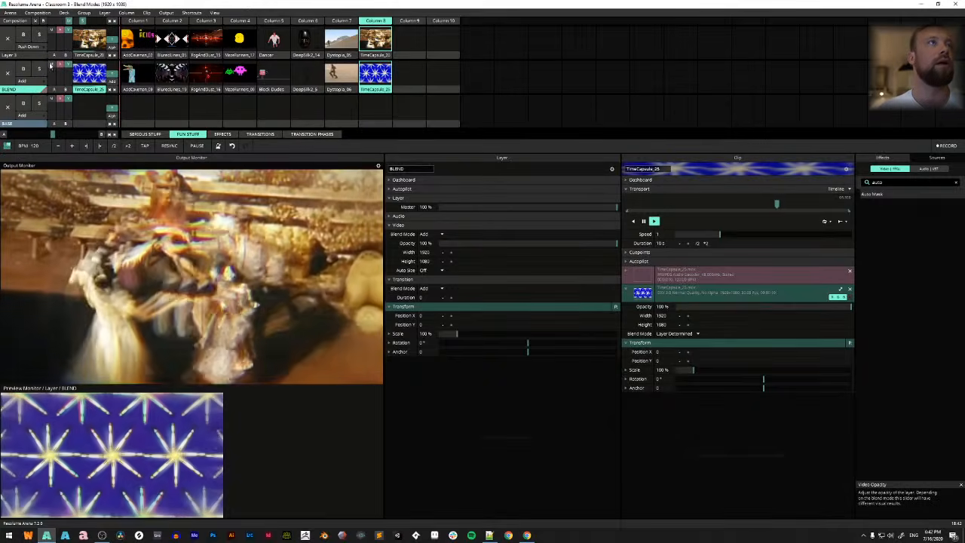
Change Layer 3's blend mode to RGB and then Rotate X, fading the layer's opacity to demonstrate both
click(42, 46)
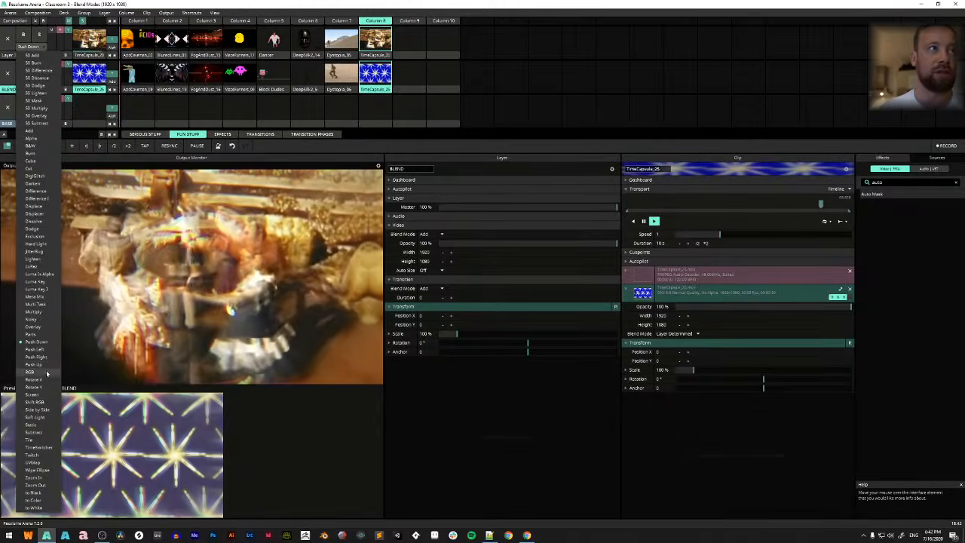
click(44, 372)
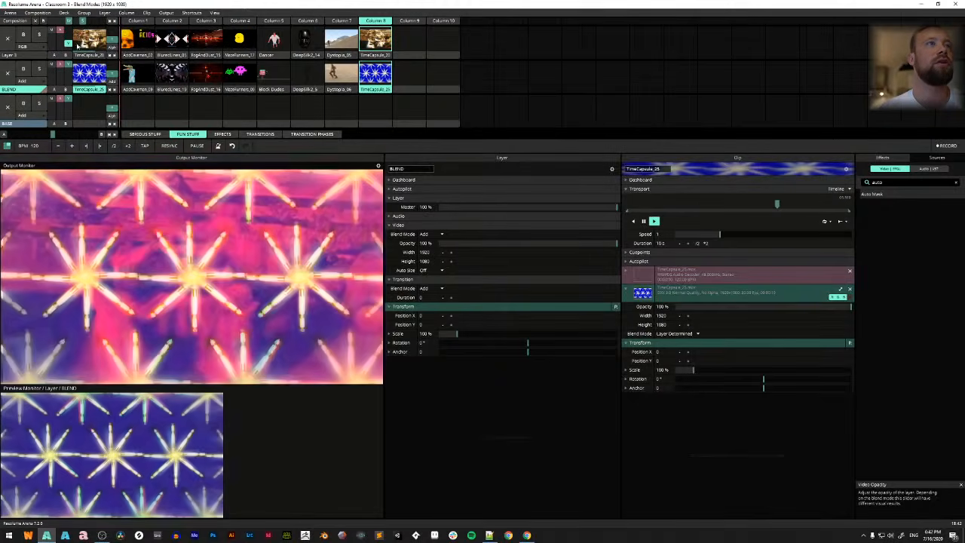
click(22, 46)
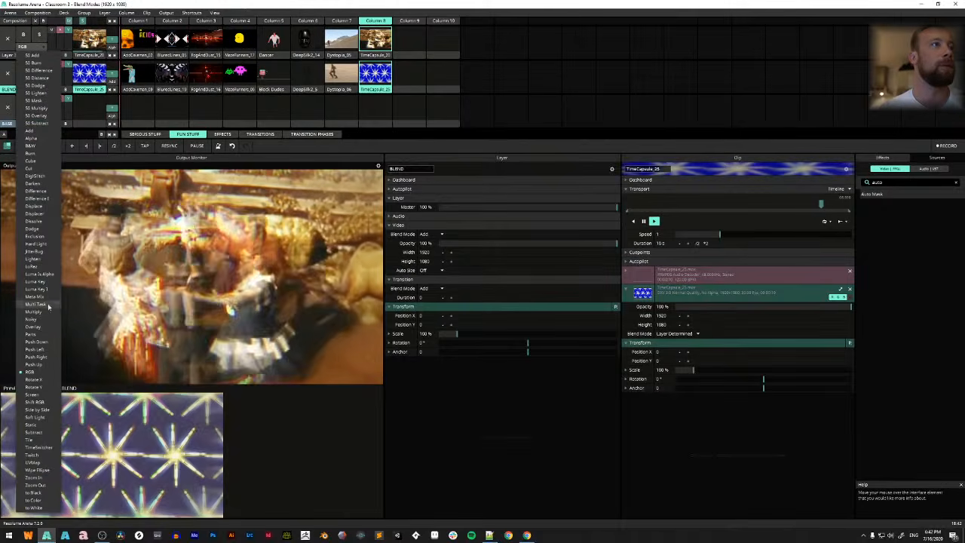
click(49, 379)
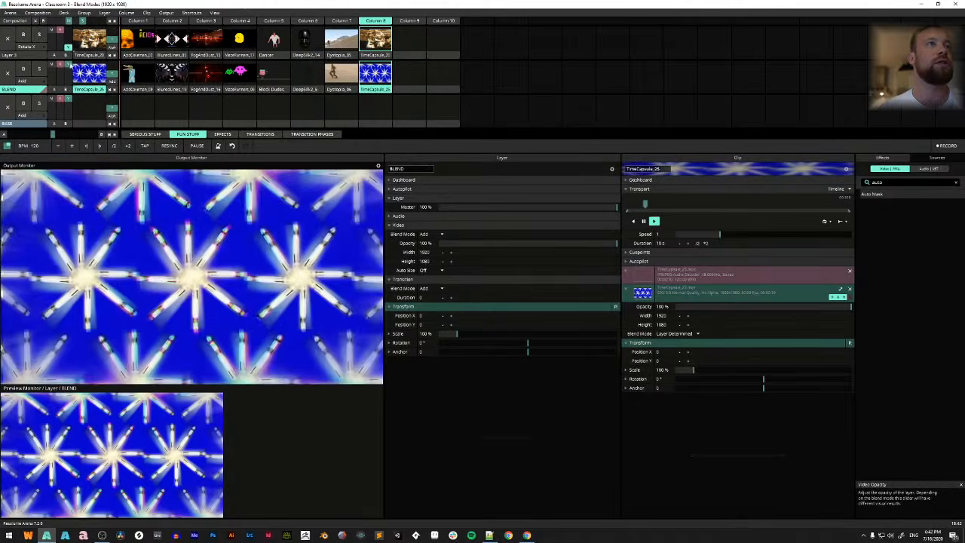
Set Layer 3's blend mode to Screen, then change it to Shift RGB and demonstrate it on the Column 8 clips
click(26, 46)
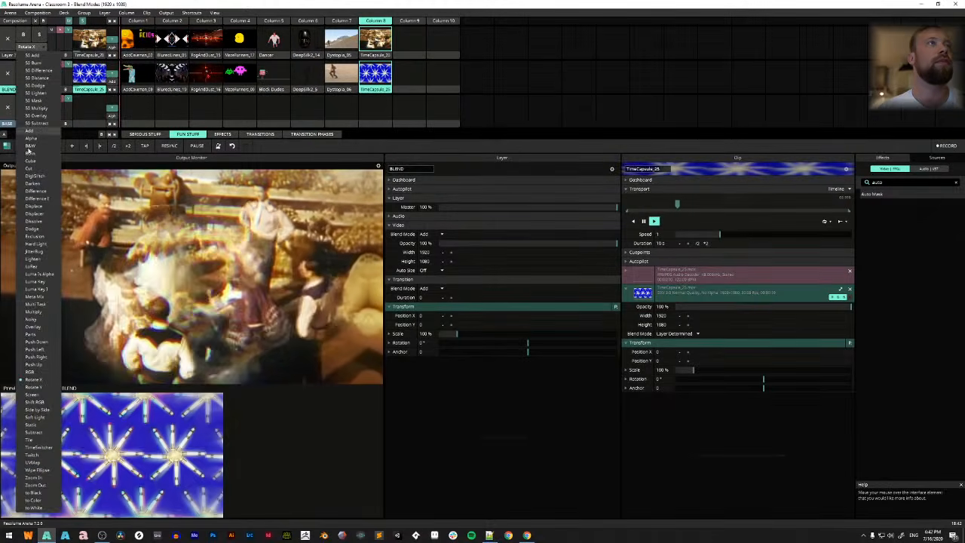
click(40, 398)
click(25, 46)
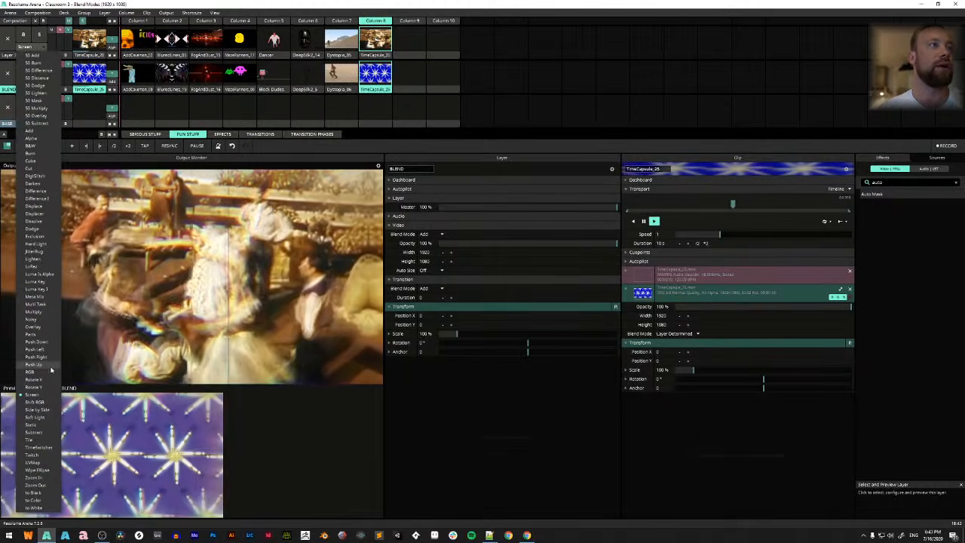
click(40, 401)
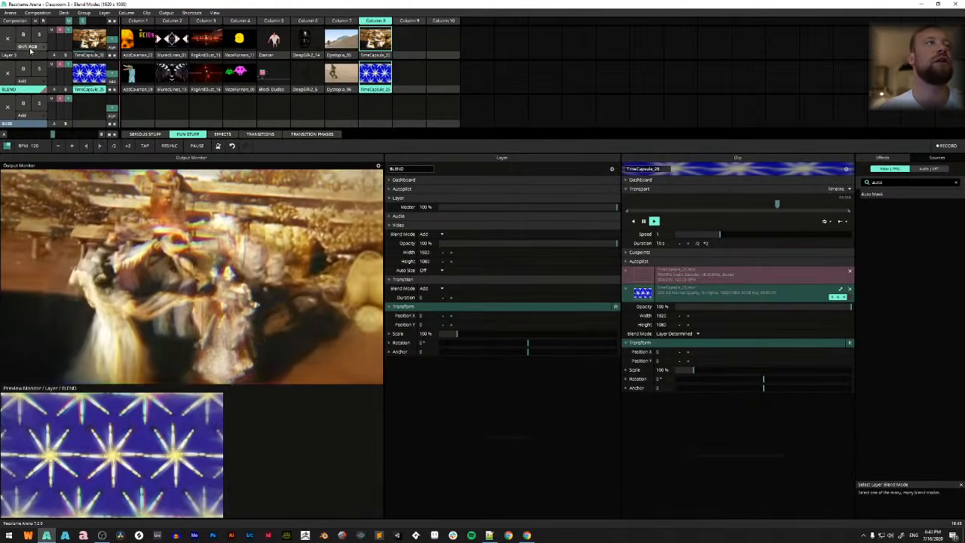
Set Layer 3's blend mode to Side by Side and fade the layer up to full opacity
click(32, 50)
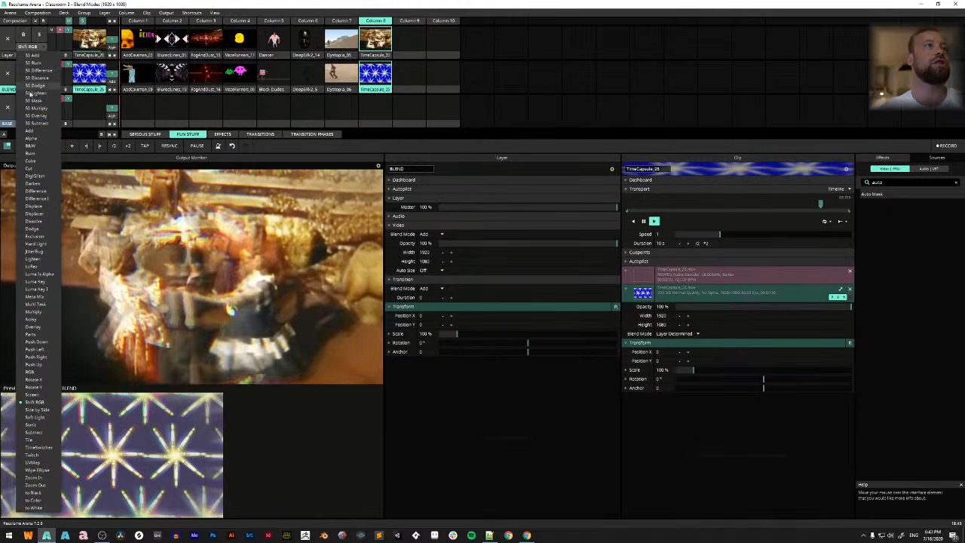
click(36, 409)
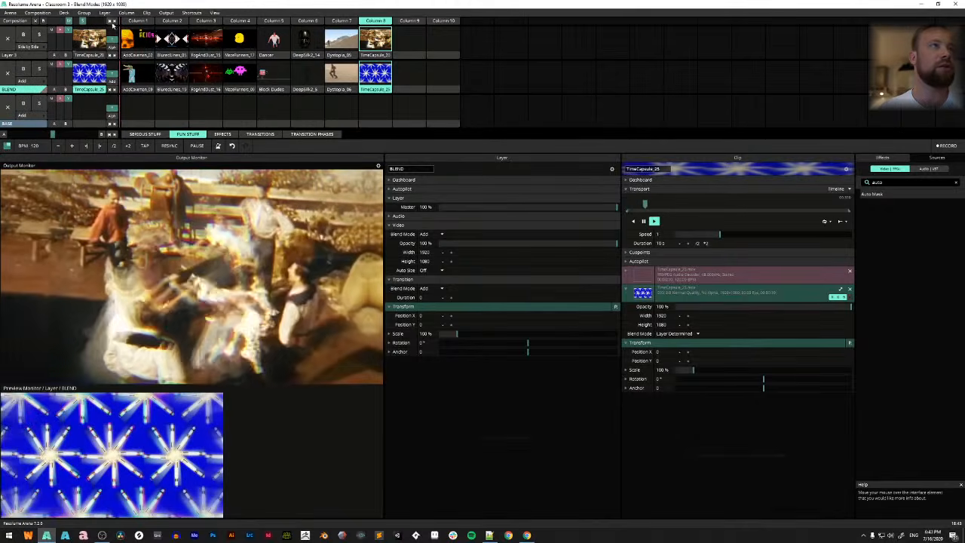
mouse_move(69, 32)
mouse_down()
mouse_move(75, 54)
mouse_move(84, 17)
mouse_move(94, 64)
mouse_move(68, 27)
mouse_up()
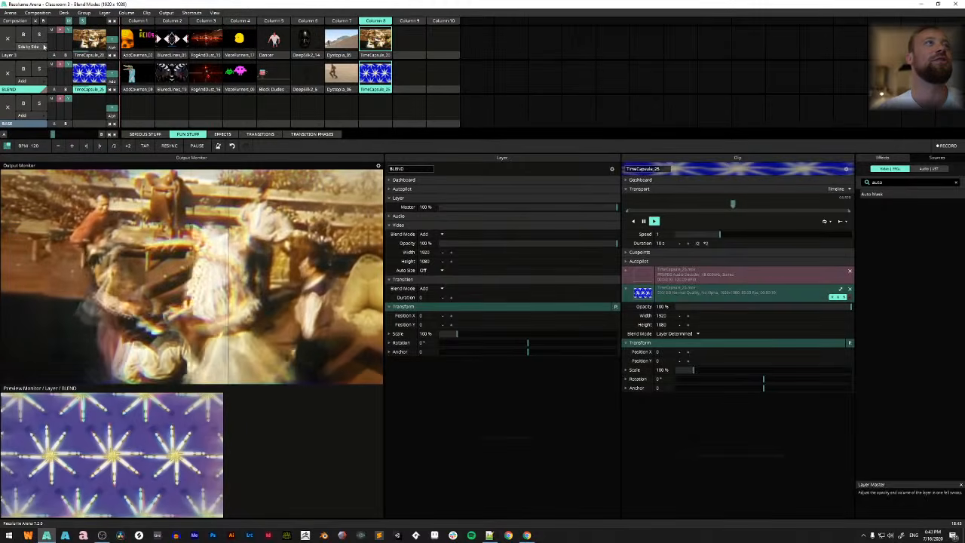
Set Layer 3's blend mode to Static and lower the layer's opacity to show the noisy mix
click(32, 46)
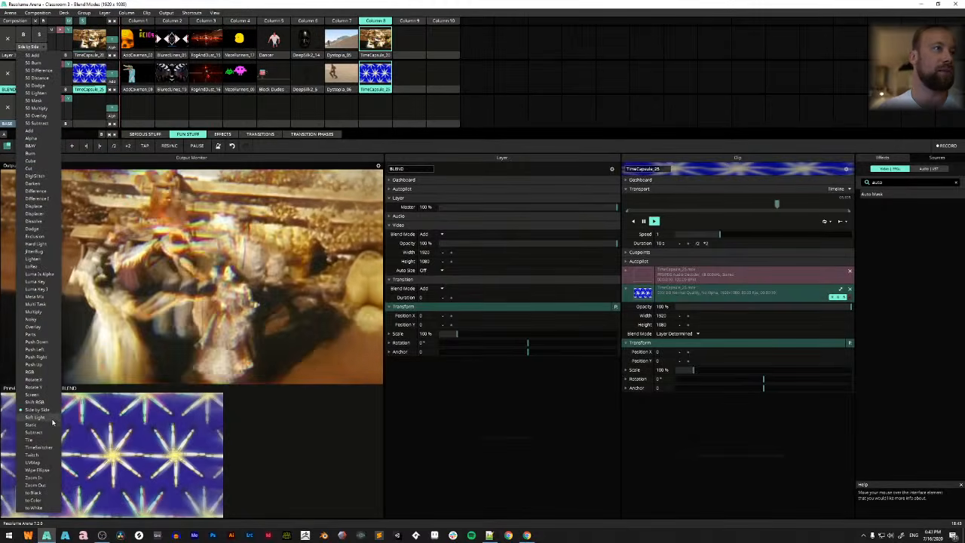
click(31, 424)
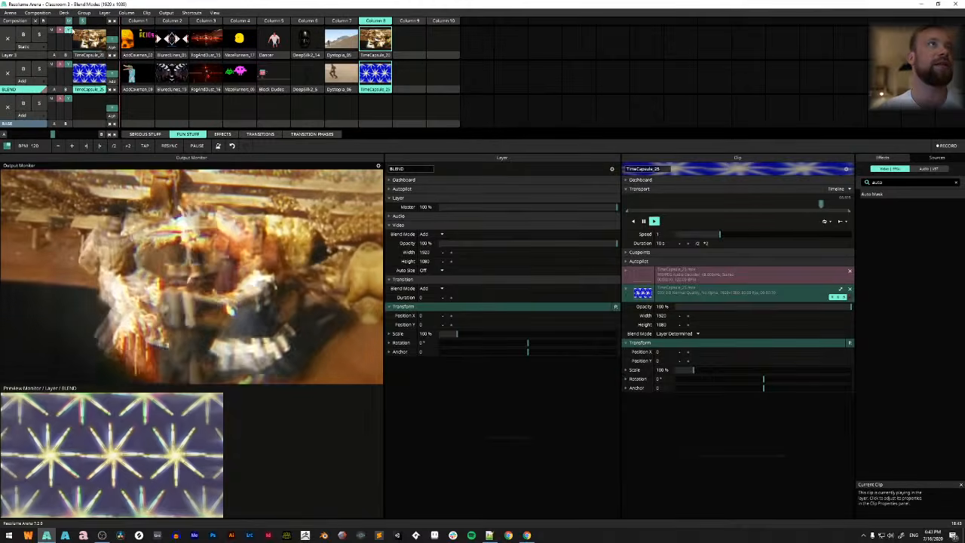
drag(68, 31, 76, 43)
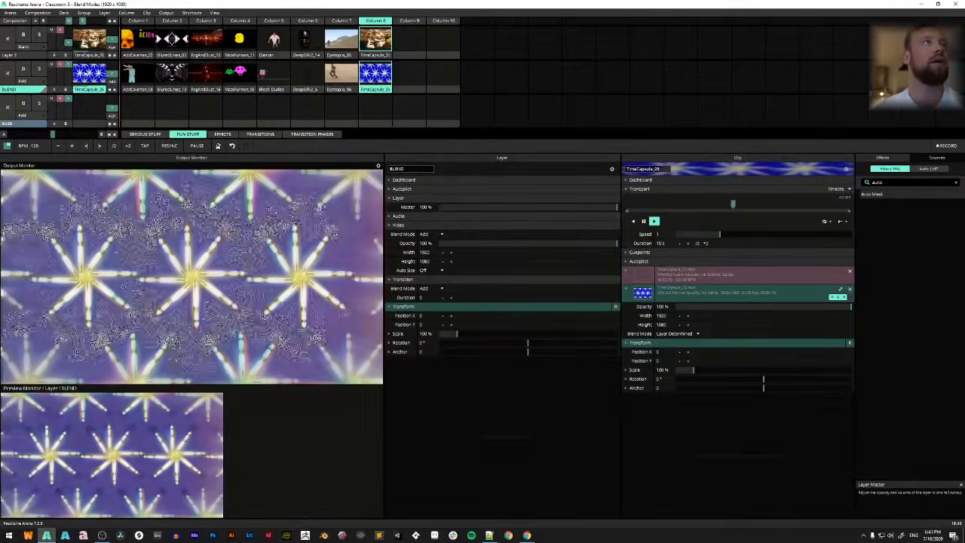
Set the BLEND layer's blend mode to Subtract, then set Layer 3's to Tile and fade Layer 3 up to full opacity
click(25, 80)
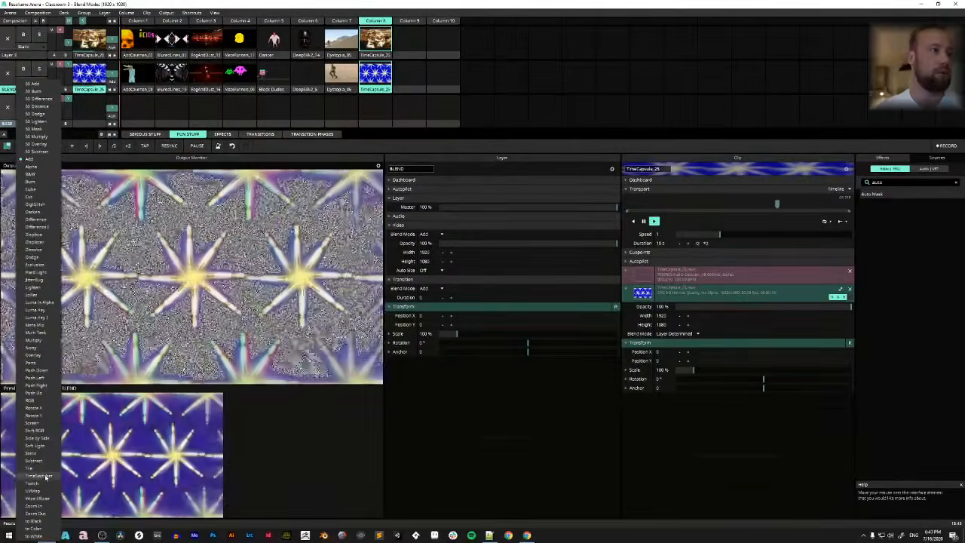
click(44, 460)
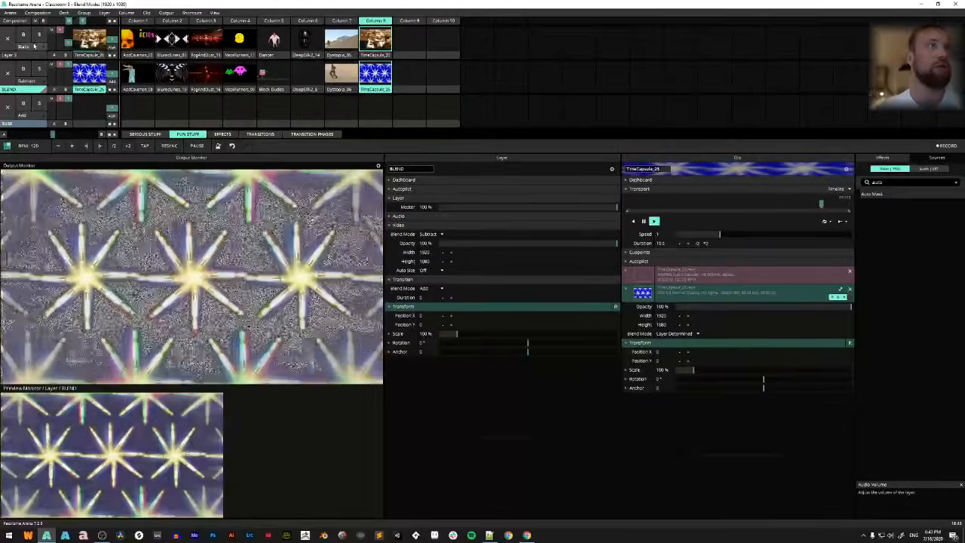
click(38, 47)
click(30, 439)
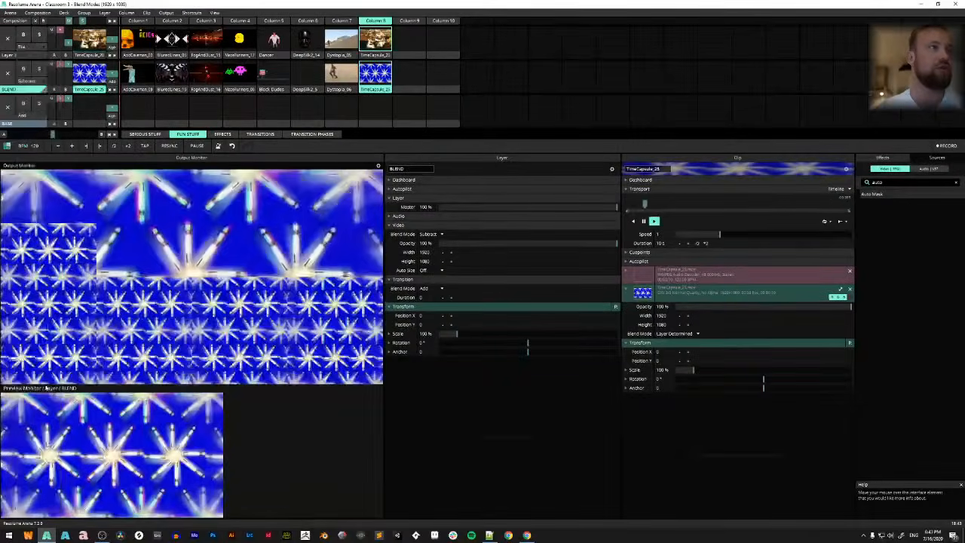
drag(67, 50, 66, 14)
Switch Layer 3's blend mode to TimeSwitcher and demonstrate it by fading the layer over the Column 8 clips
click(42, 46)
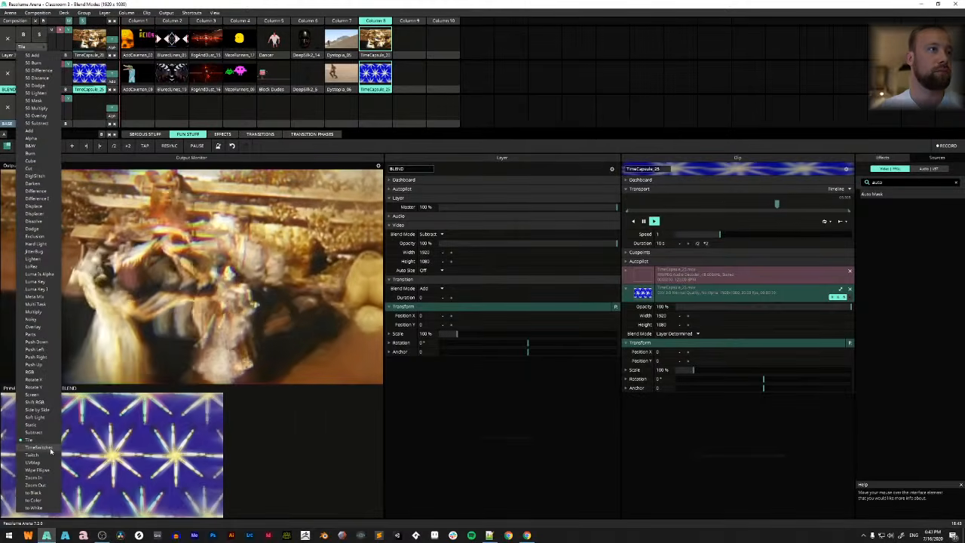
click(51, 450)
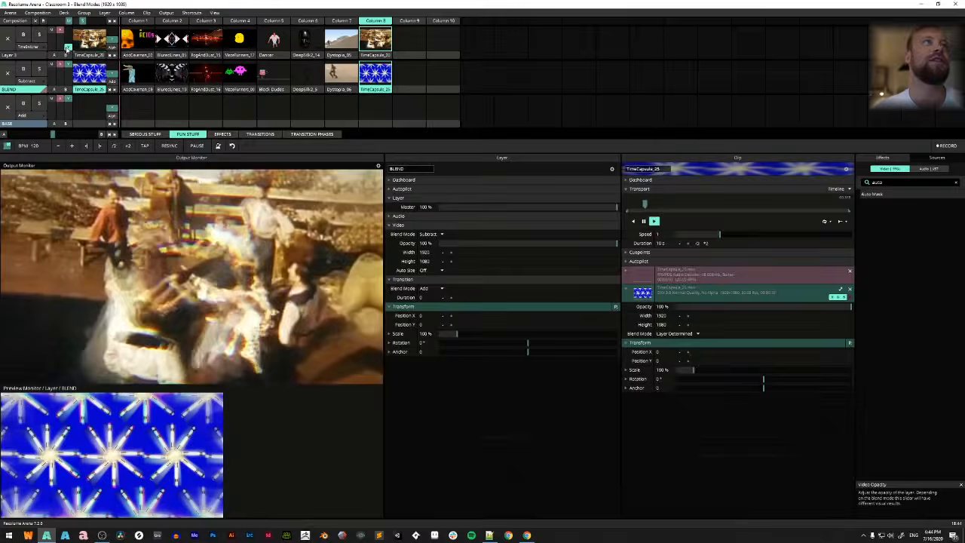
Bring Layer 3 back to full opacity, switch its blend mode to Twitch, and fade the layer to demonstrate the mode
drag(68, 47, 68, 31)
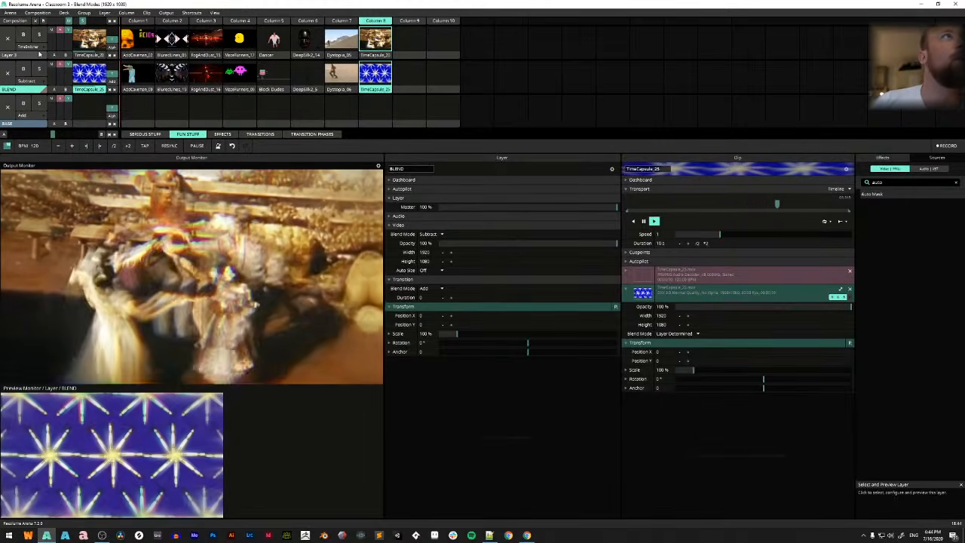
click(31, 47)
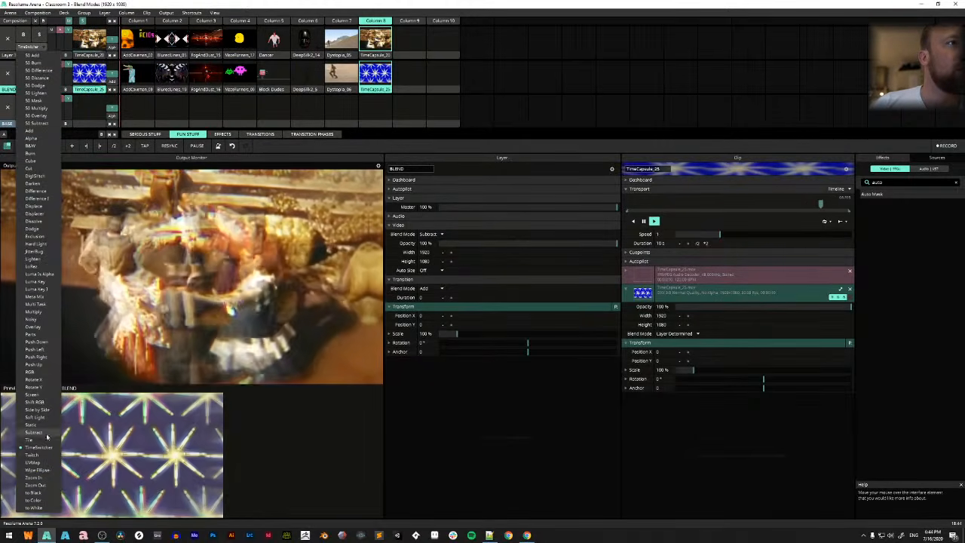
click(33, 454)
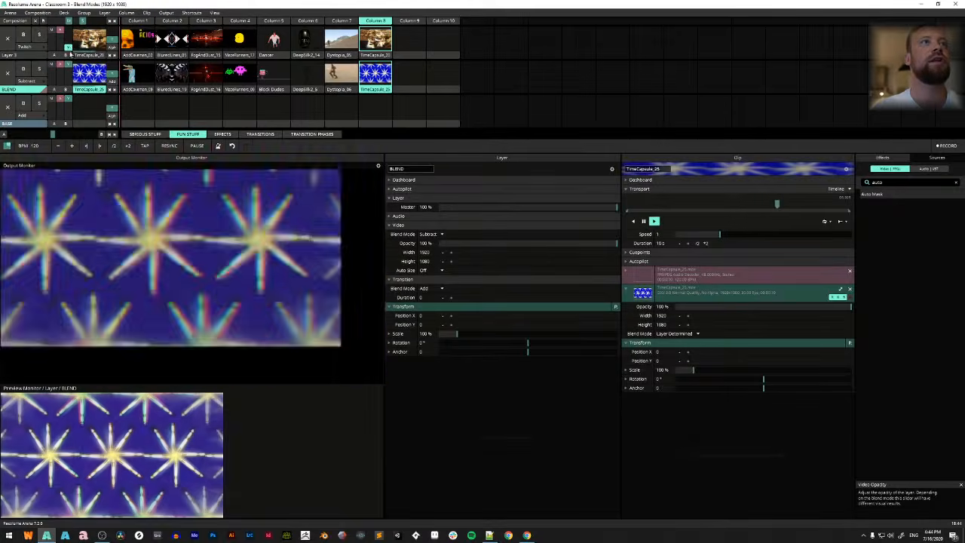
Set Layer 3's blend mode to Wipe Ellipse and fade the layer up to full opacity
click(30, 47)
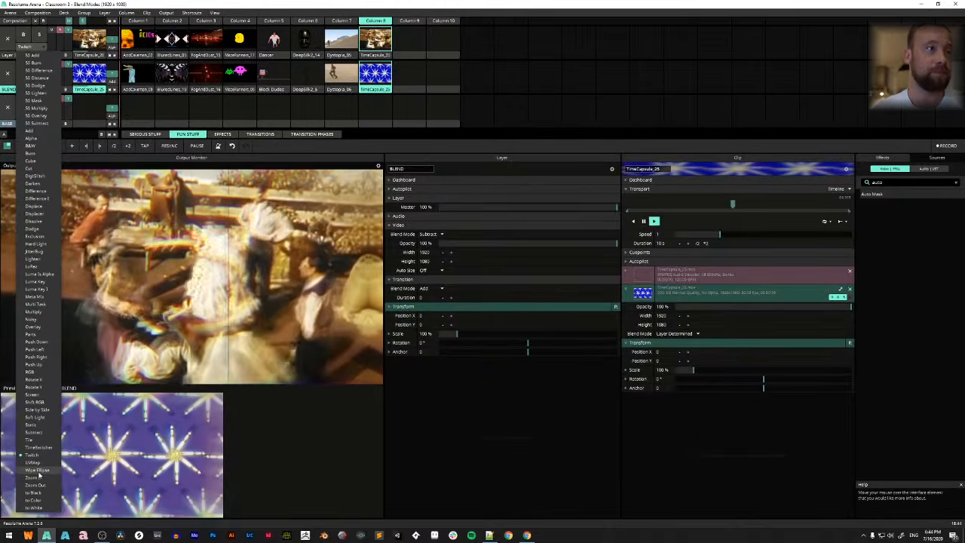
click(37, 470)
mouse_move(67, 30)
mouse_down()
mouse_move(68, 50)
mouse_move(68, 31)
mouse_up()
Switch Layer 3's blend mode to Zoom In and fade the layer's opacity to demonstrate it
click(31, 46)
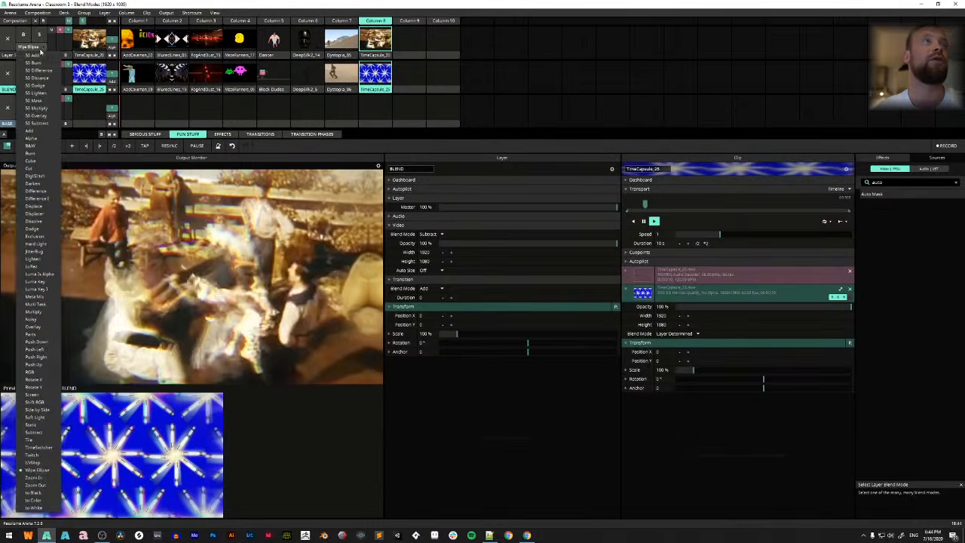
click(33, 477)
drag(68, 38, 68, 48)
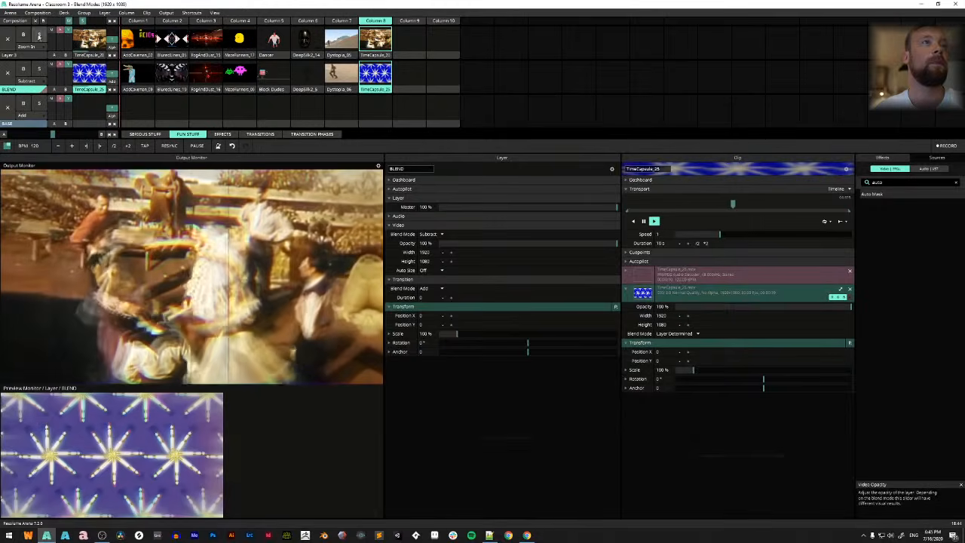
Demonstrate the to Black and to Color blend modes on Layer 3 by fading, leaving to Color at full opacity
click(45, 48)
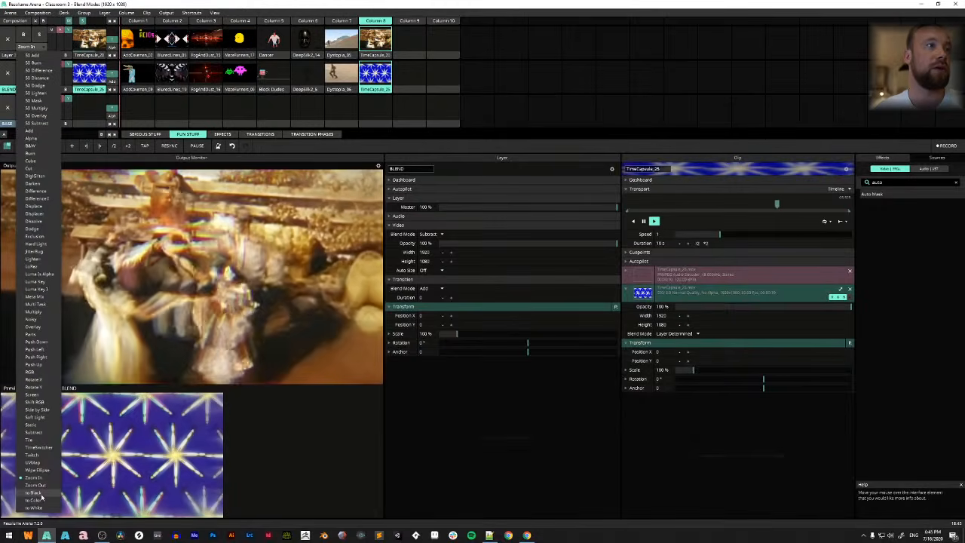
click(41, 494)
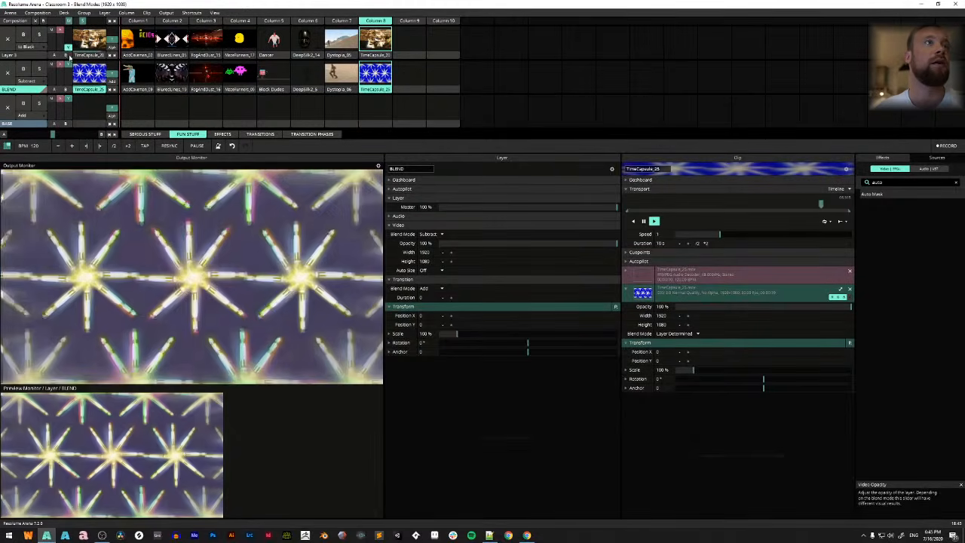
click(30, 47)
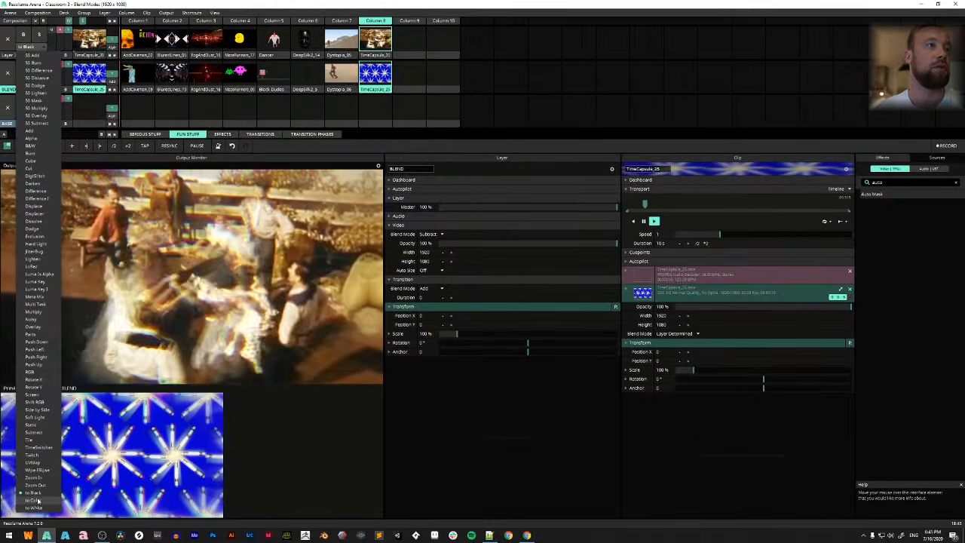
click(41, 503)
mouse_move(69, 30)
mouse_down()
mouse_move(72, 49)
mouse_move(72, 31)
mouse_up()
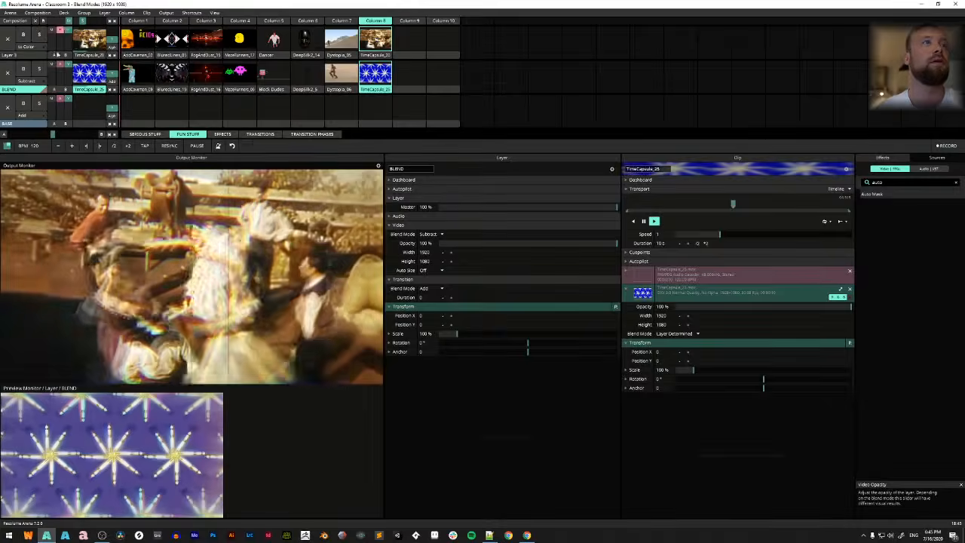
click(30, 47)
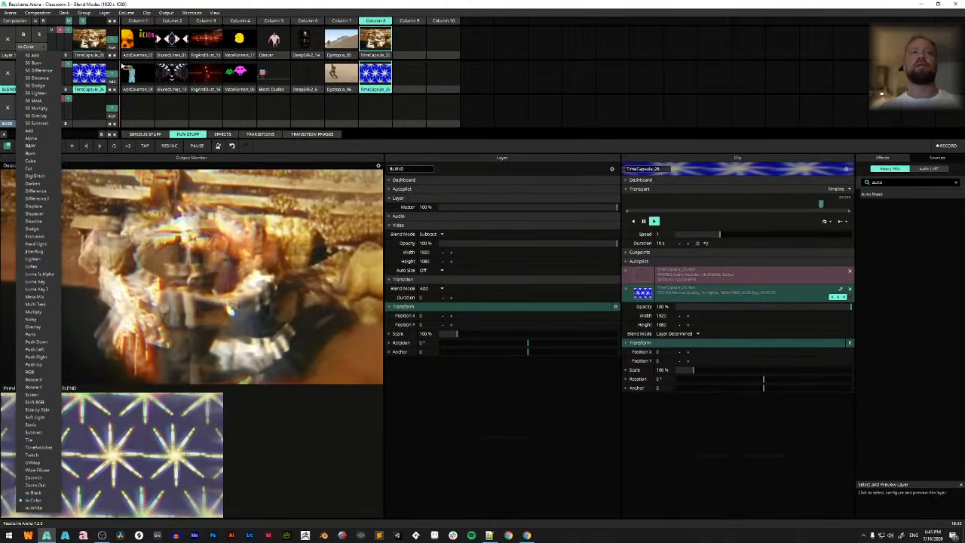
click(226, 3)
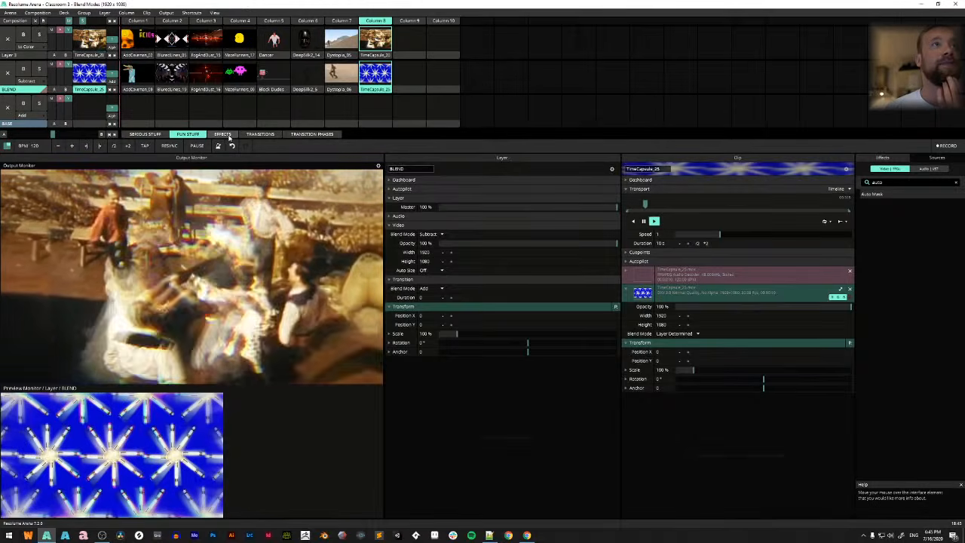
Open the EFFECTS deck, clear the BLEND layer with an empty clip slot, and trigger Layer 3's Artifact Delay clip
click(226, 135)
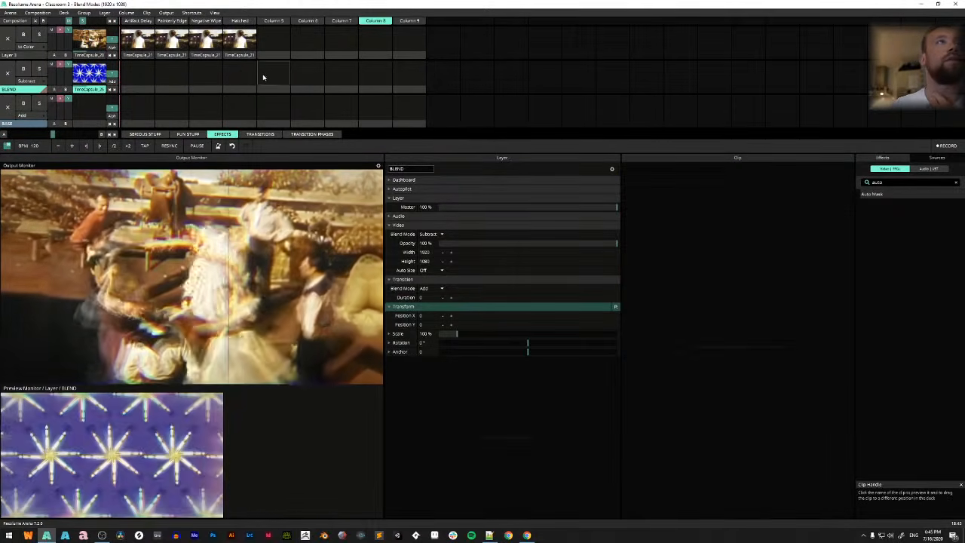
click(261, 79)
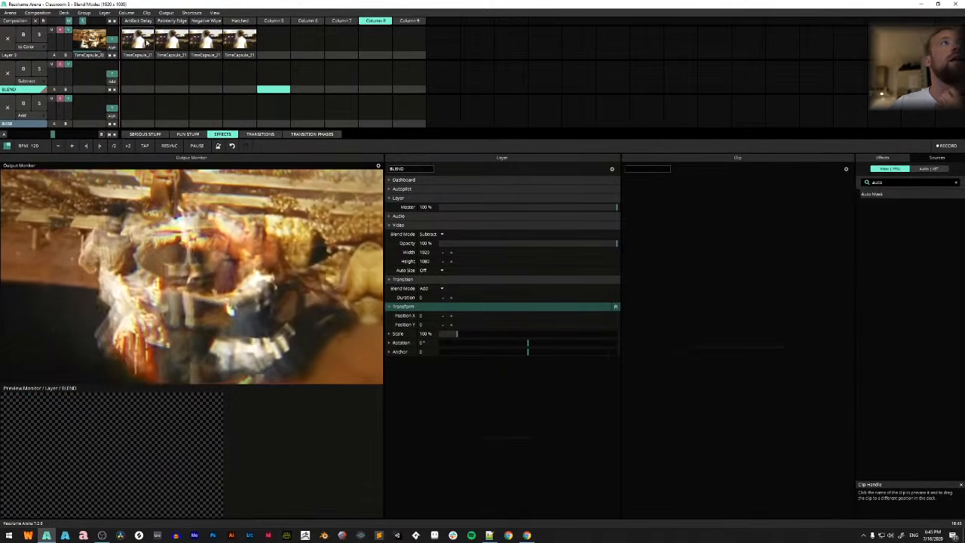
click(147, 43)
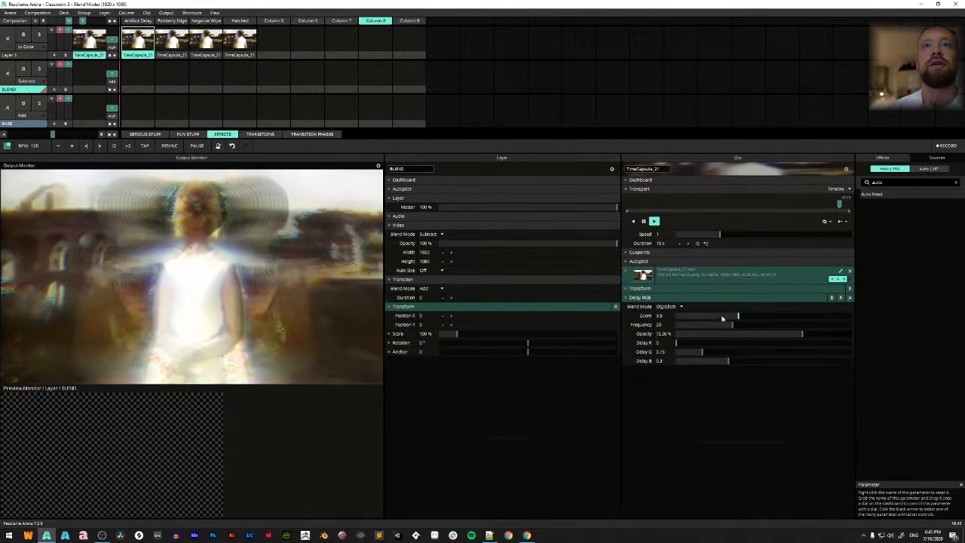
Compare the Delay RGB effect's Alpha blend mode with DigiGlitch, restoring DigiGlitch, and clear the effects search filter
click(670, 308)
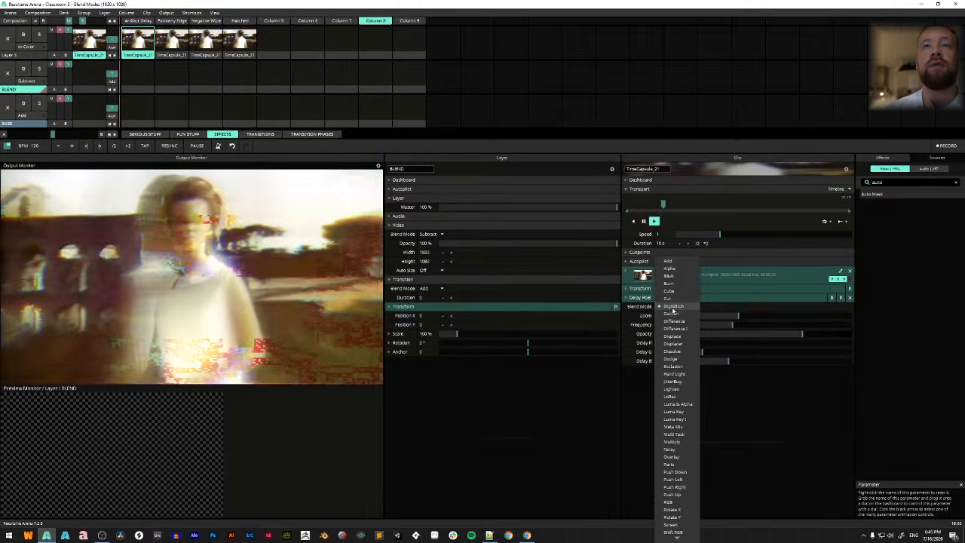
click(670, 267)
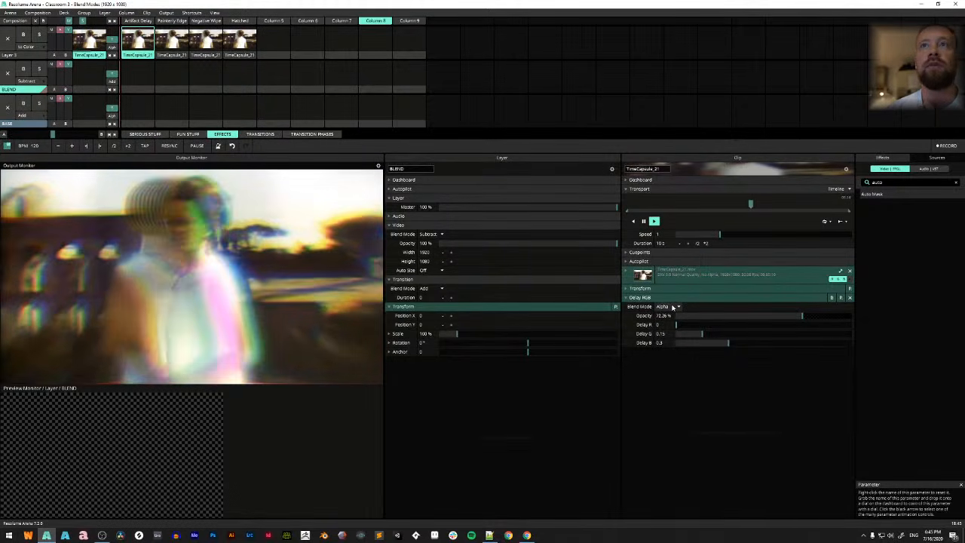
click(956, 183)
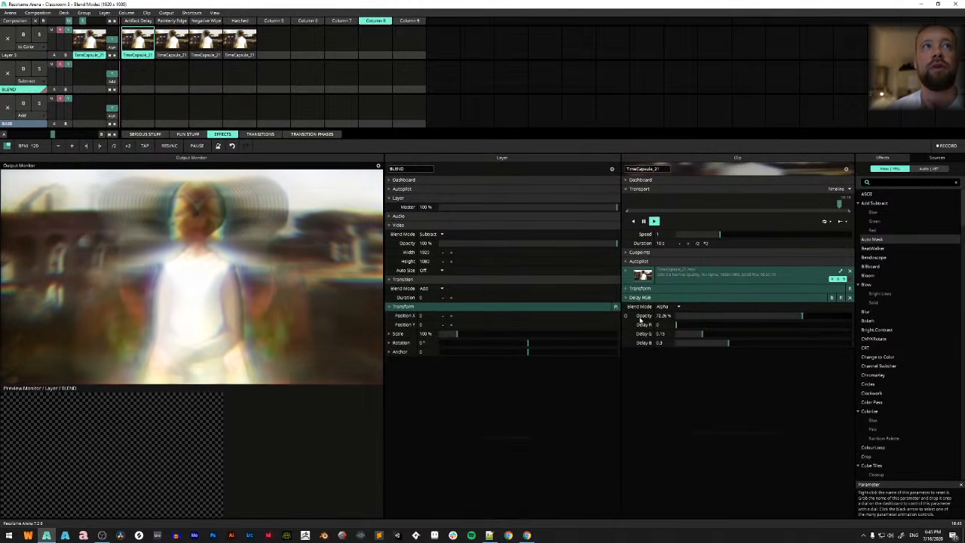
click(662, 307)
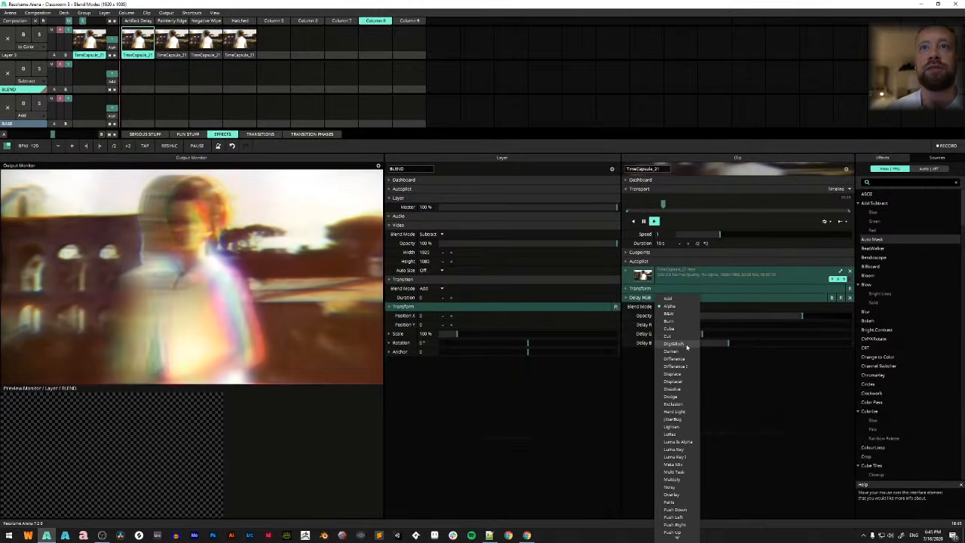
click(672, 342)
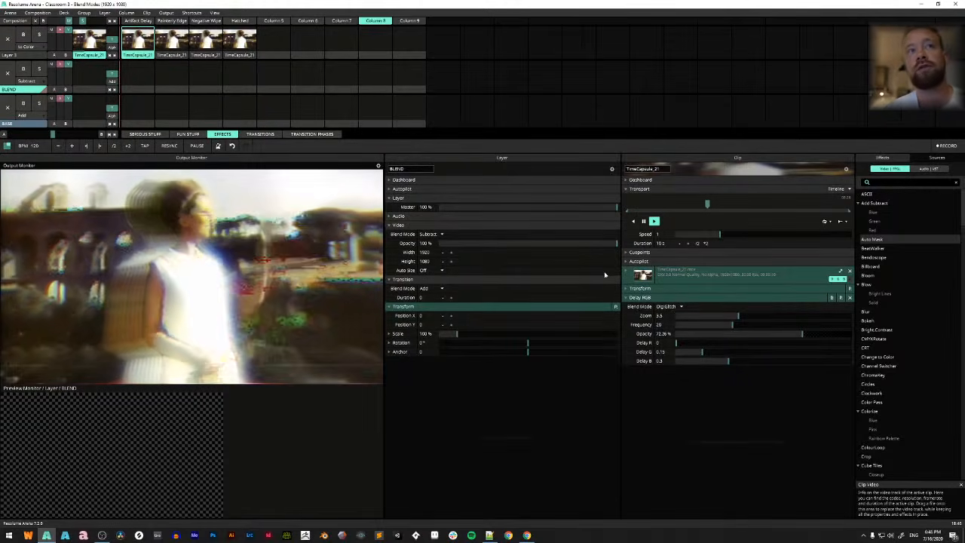
Try DigiGlitch zoom 2.12 and frequency 60 on Delay RGB, restore them to 3.5 and 20, and set opacity to about 62%
drag(737, 316, 701, 333)
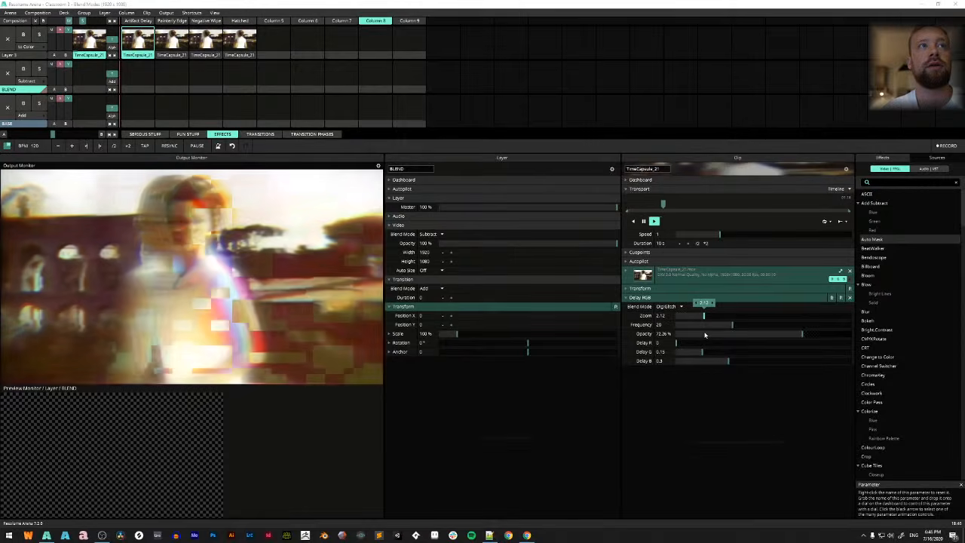
drag(703, 333, 857, 332)
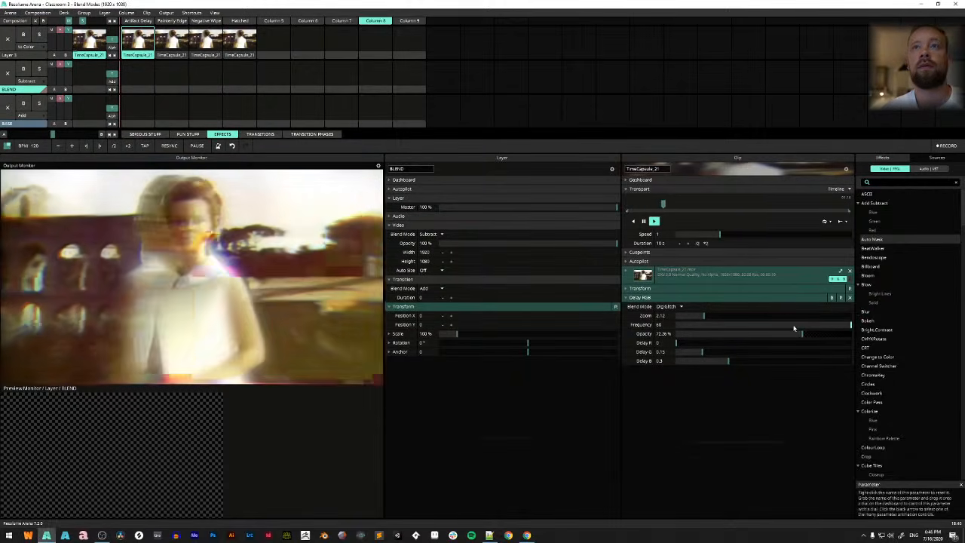
click(732, 324)
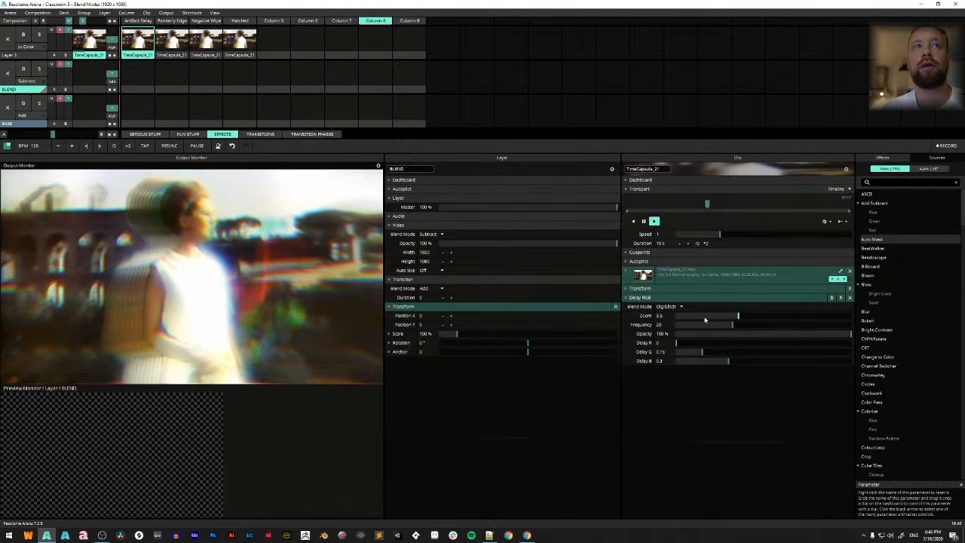
drag(841, 340, 781, 340)
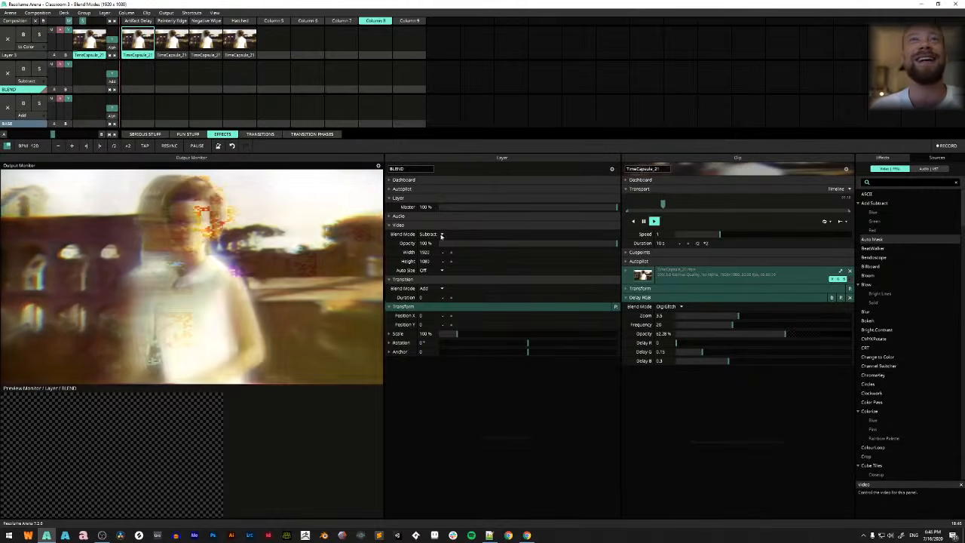
Trigger the Painterly Edge clip and lower its Edge Detection effect's opacity to about 23%
click(173, 43)
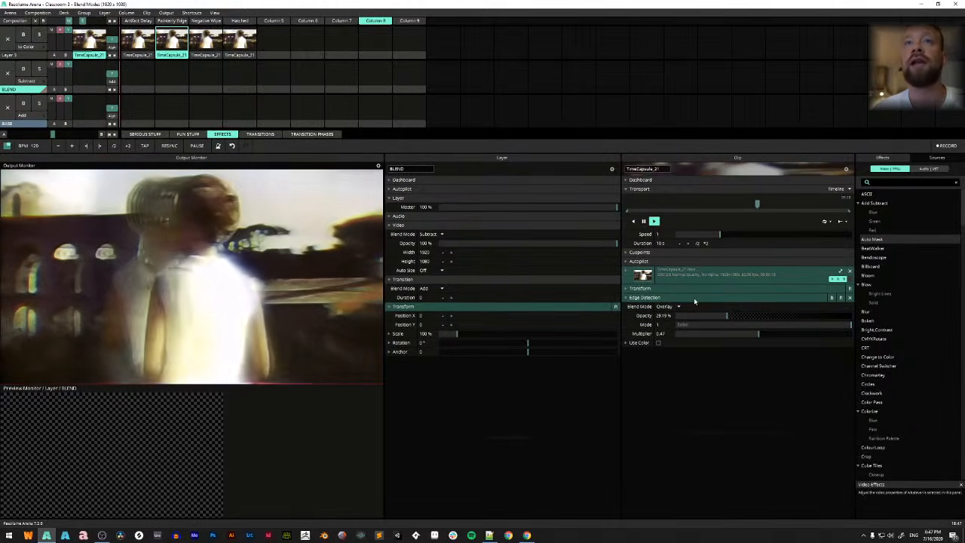
mouse_move(731, 317)
mouse_down()
mouse_move(850, 310)
mouse_move(871, 319)
mouse_move(727, 322)
mouse_up()
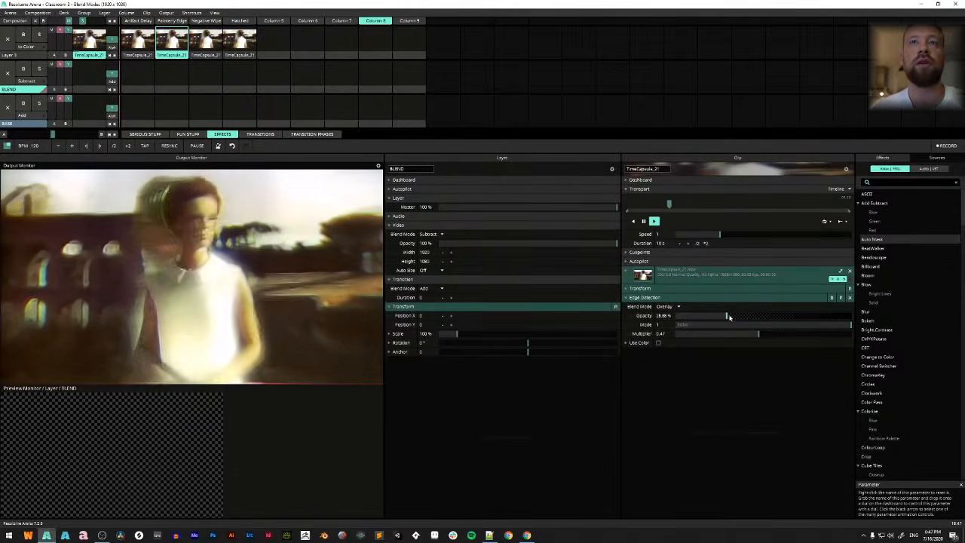
drag(726, 315, 716, 316)
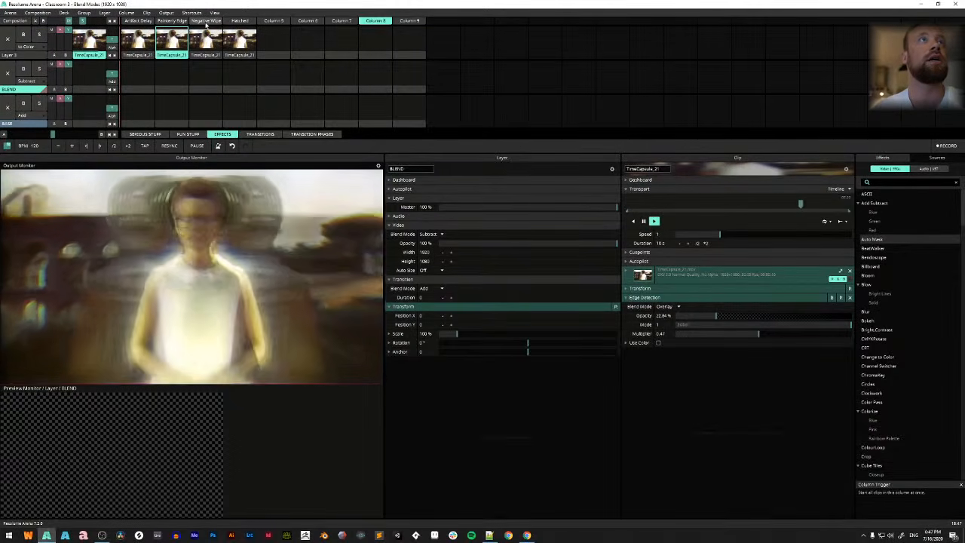
Trigger the Negative Wipe column and the Hatched column to show their blended clip effects
click(195, 21)
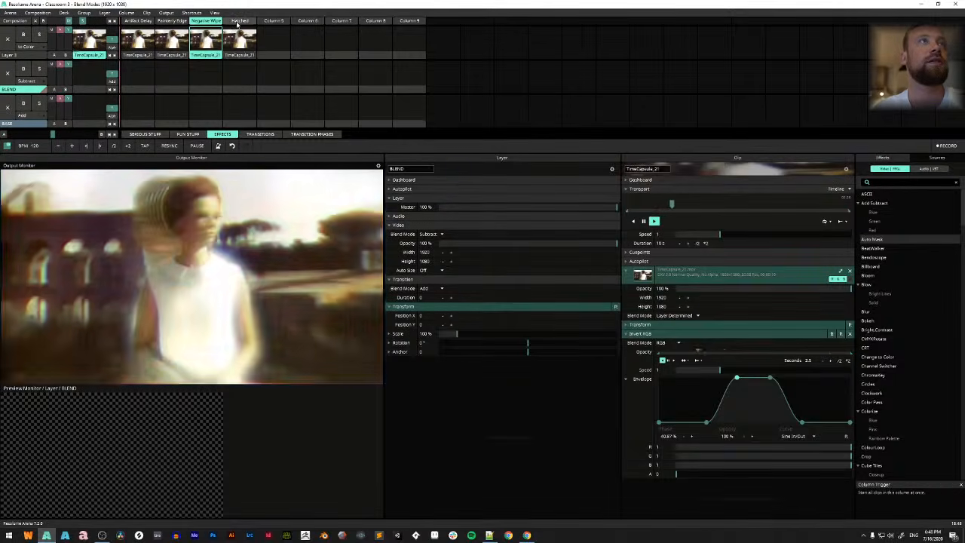
click(238, 21)
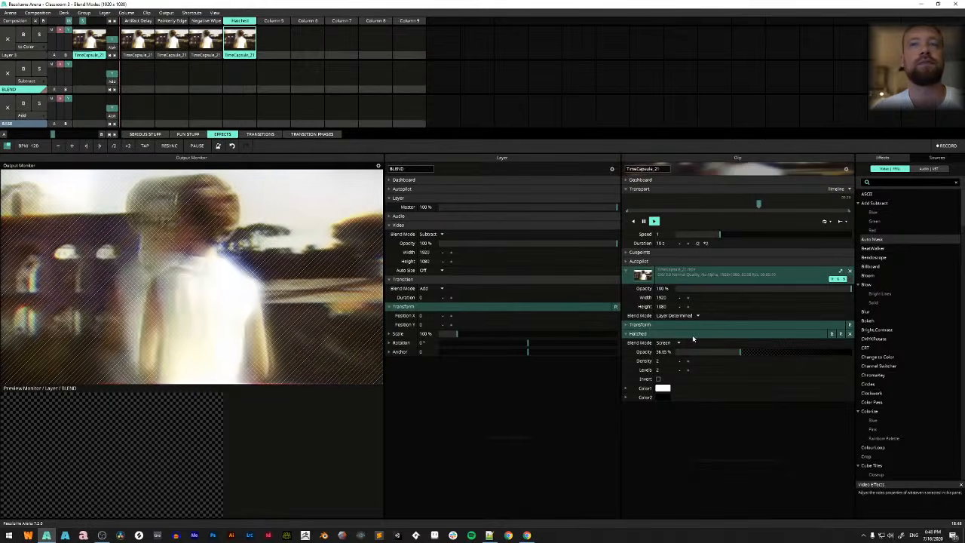
Open the TRANSITIONS deck, alternate between the RoboLogic_15 and RoboLogic_14 clips, and check the view options before retriggering RoboLogic_15
click(260, 134)
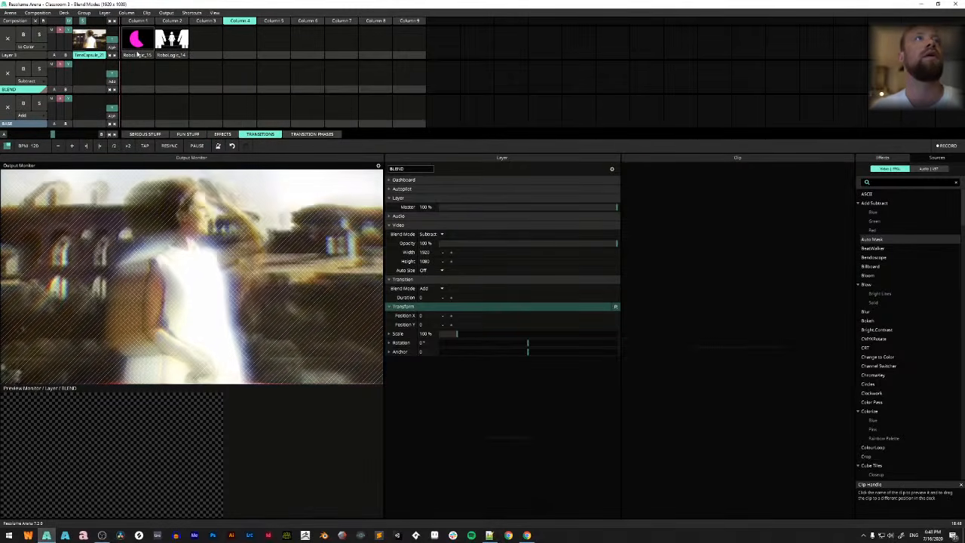
click(136, 42)
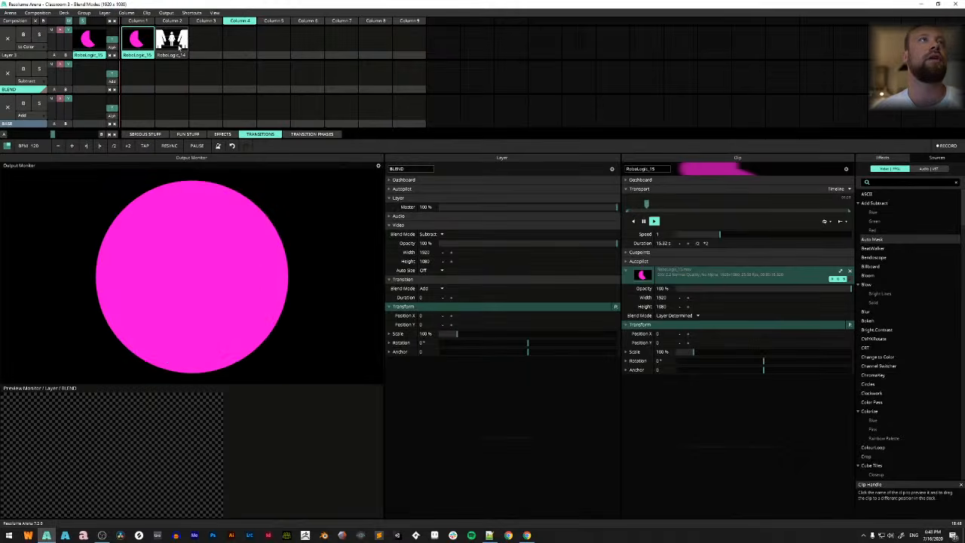
click(172, 42)
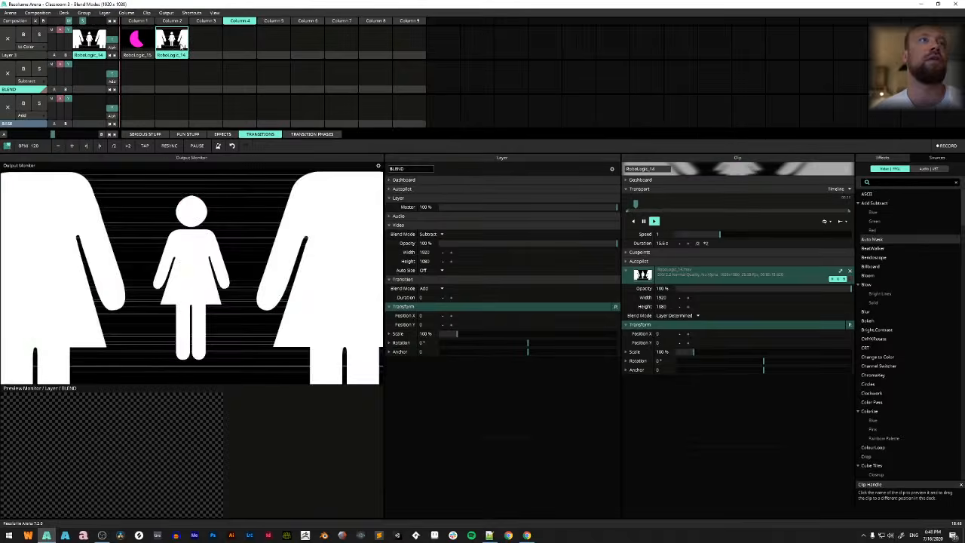
click(138, 39)
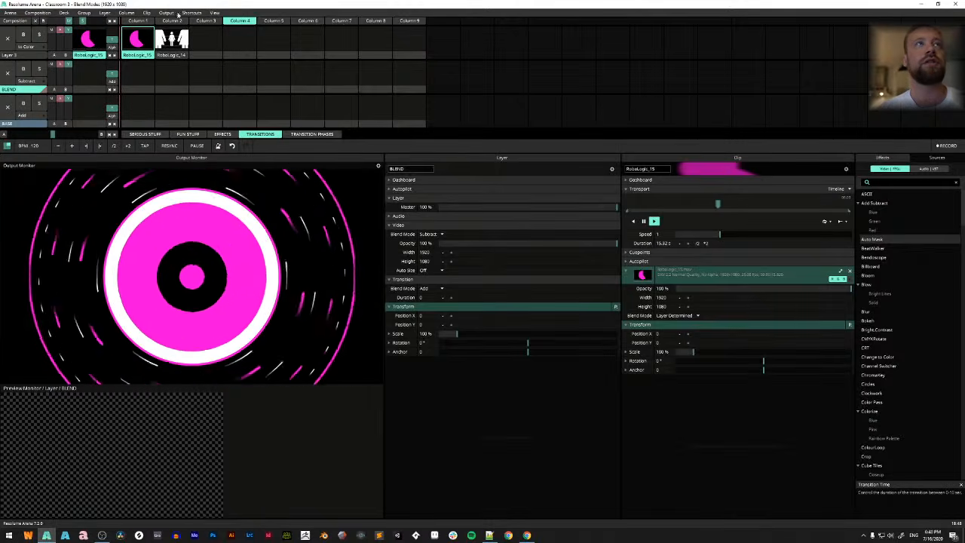
click(214, 12)
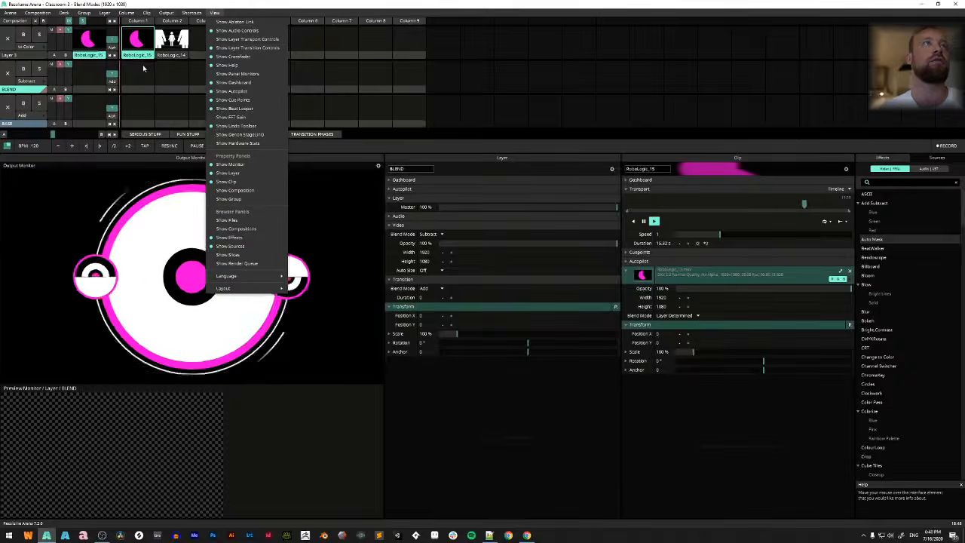
click(137, 43)
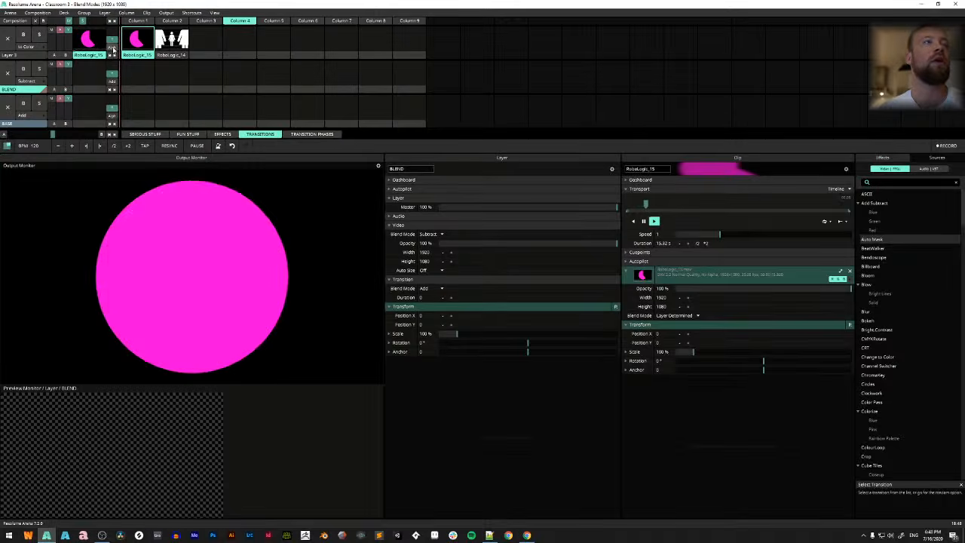
Check the transition options of Layer 3, keep Alpha, and alternate between the RoboLogic_14 and RoboLogic_15 clips to show the fade
click(111, 47)
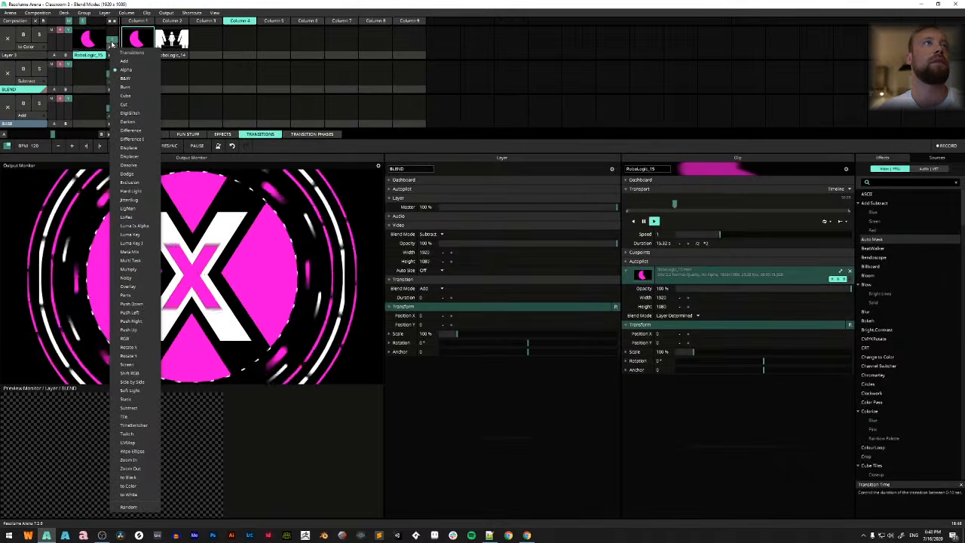
click(111, 42)
click(167, 42)
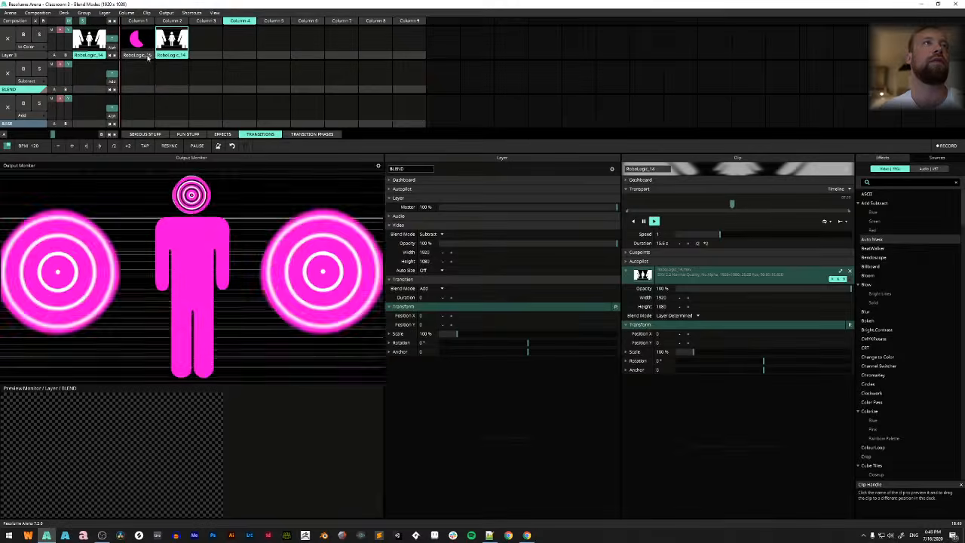
click(138, 39)
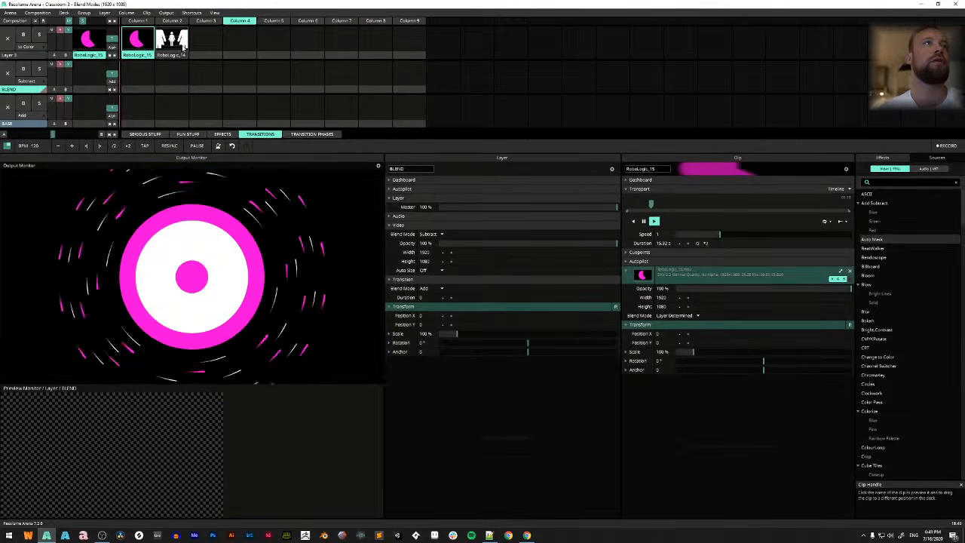
click(184, 46)
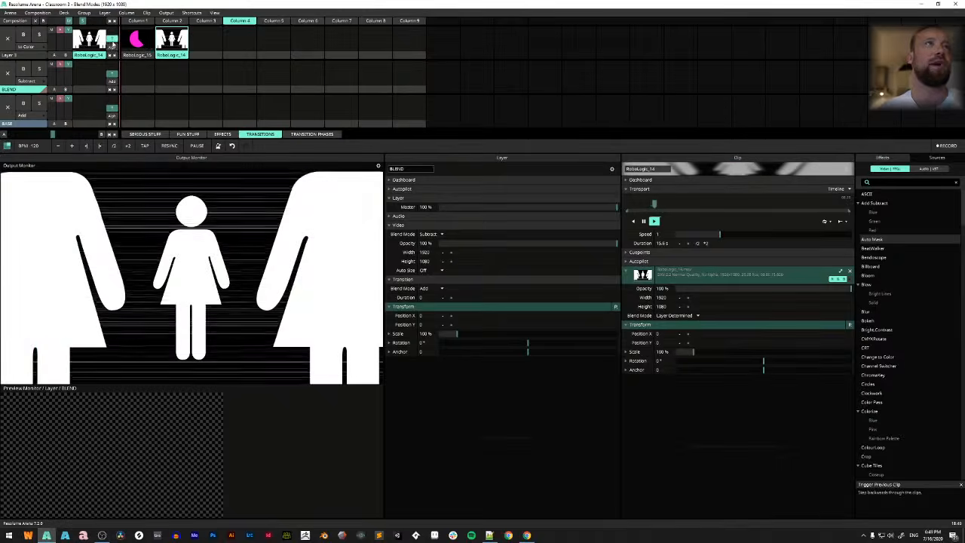
Set Layer 3's clip transition to Twitch and alternate between the RoboLogic_15 and RoboLogic_14 clips to show it
click(112, 40)
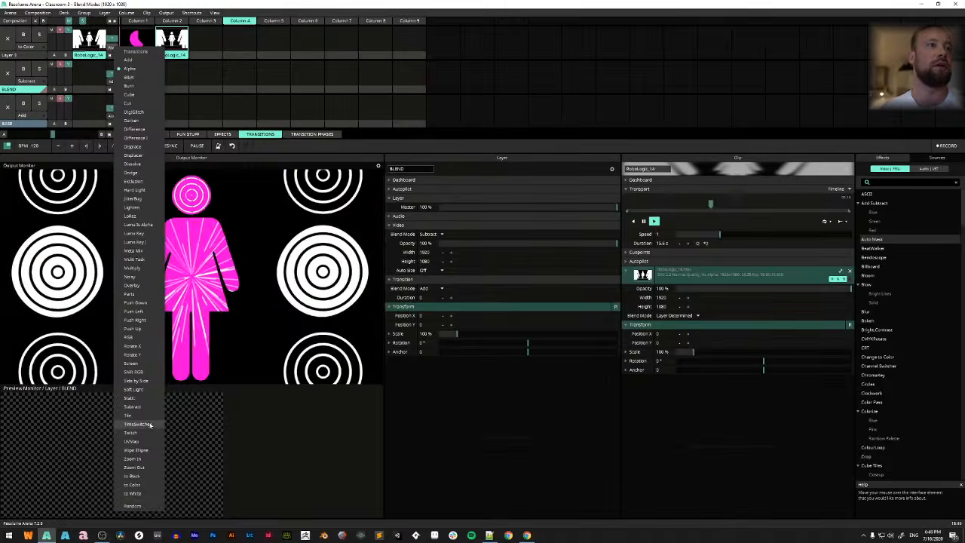
click(150, 425)
click(143, 45)
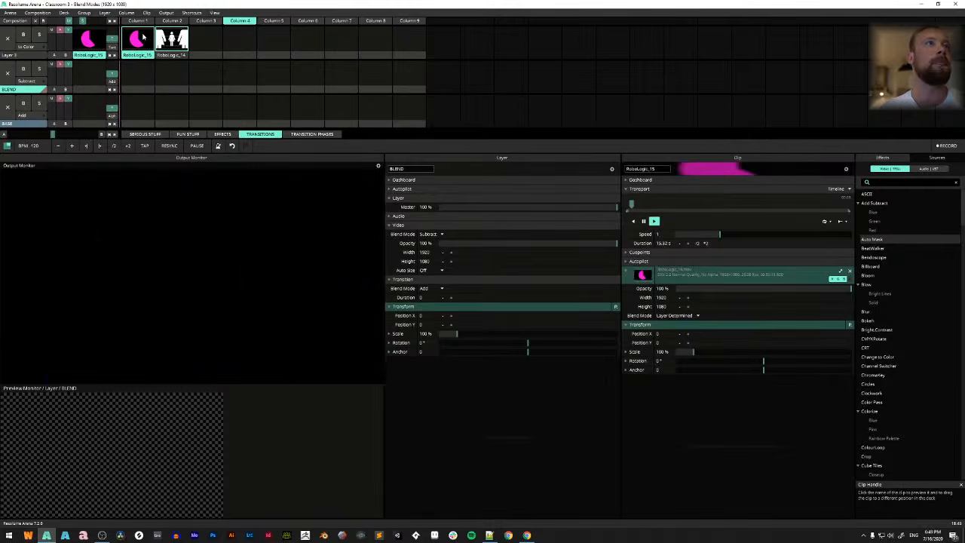
click(171, 39)
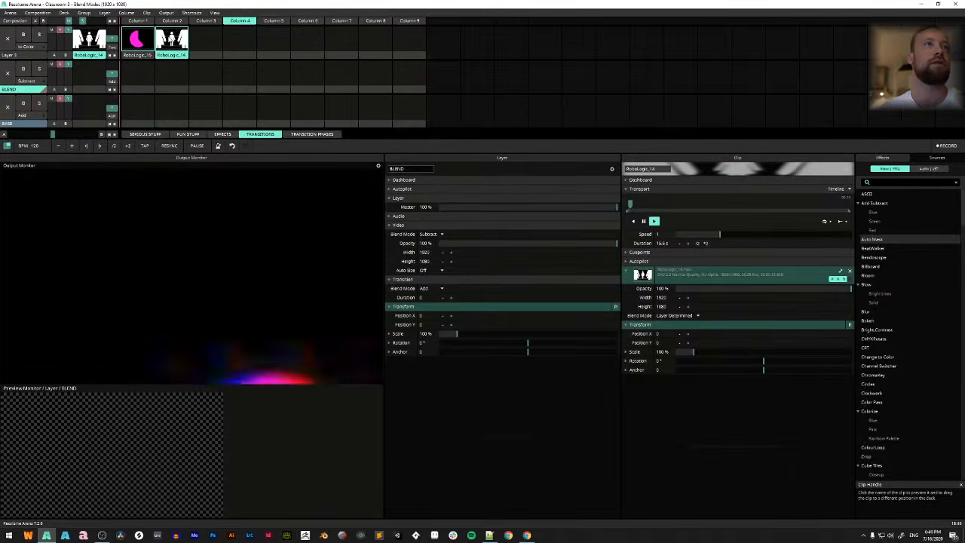
click(141, 44)
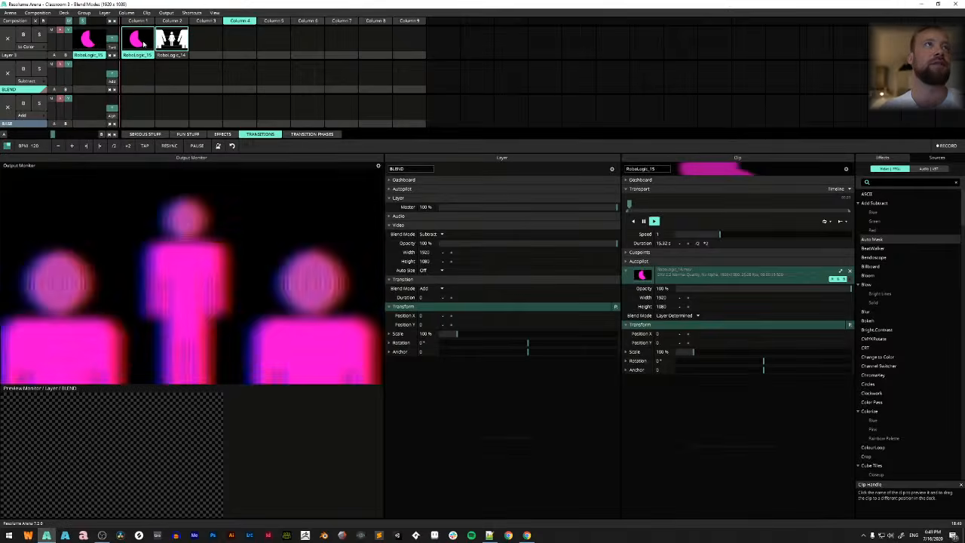
click(166, 44)
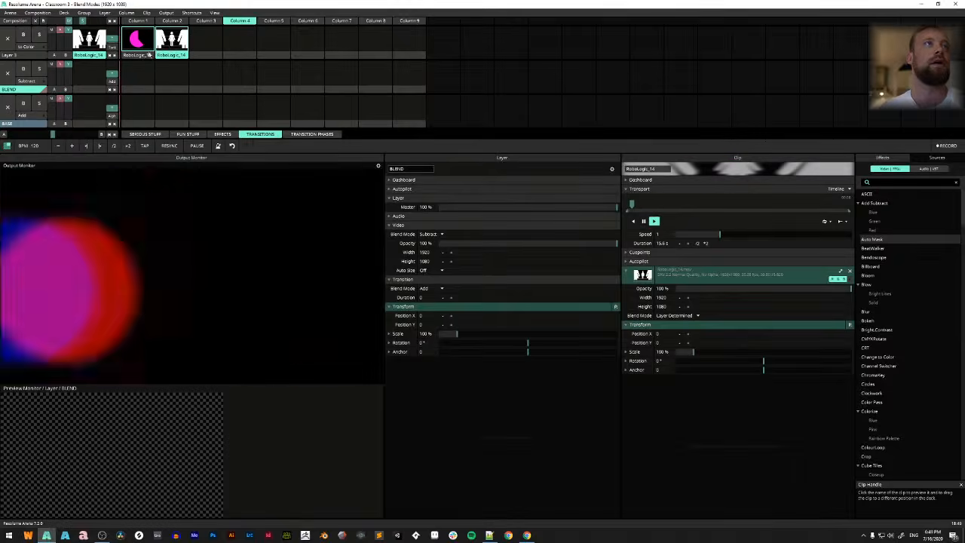
Change Layer 3's clip transition to Displacer and trigger the RoboLogic_15 clip to show it
click(113, 46)
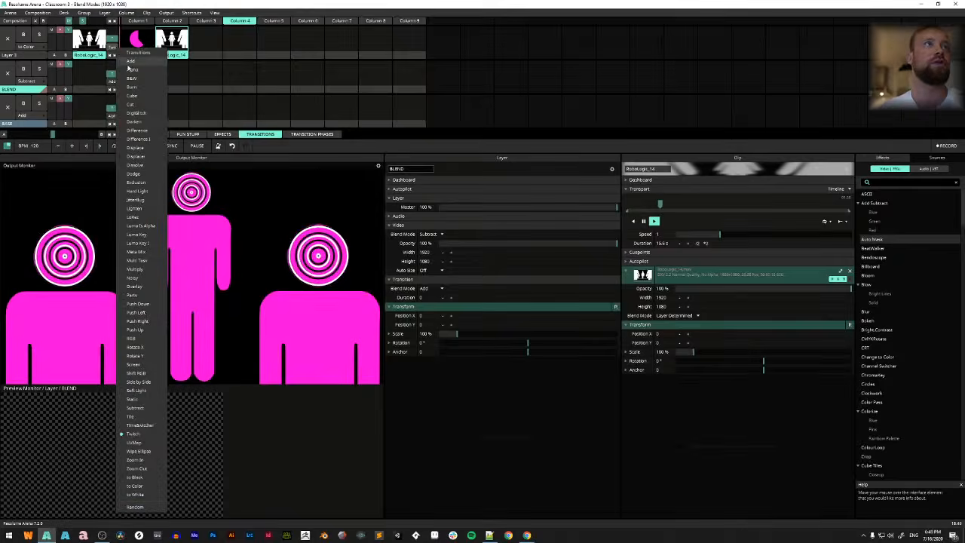
click(145, 158)
click(137, 41)
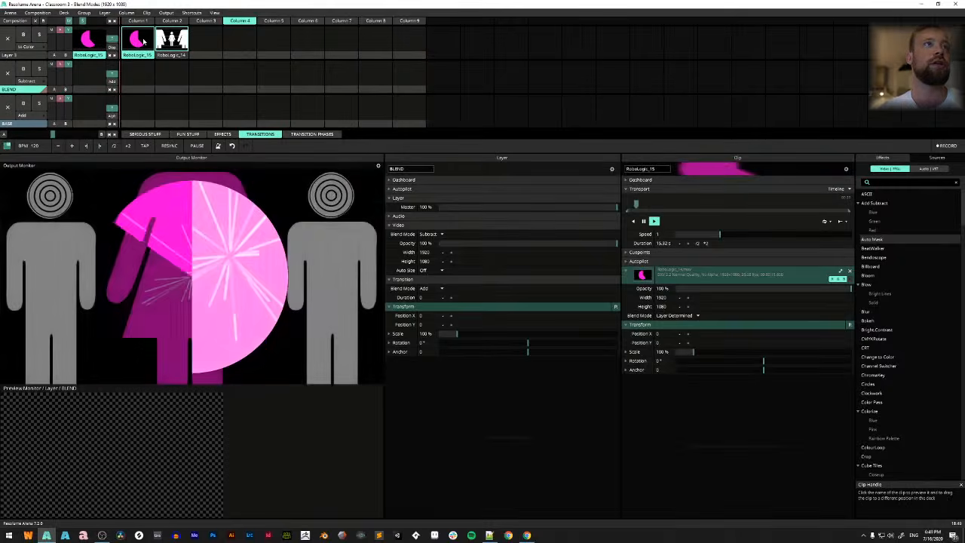
Switch Layer 3's clip transition to LoRez and trigger RoboLogic_14 and RoboLogic_15 in turn, ending on RoboLogic_14
click(113, 47)
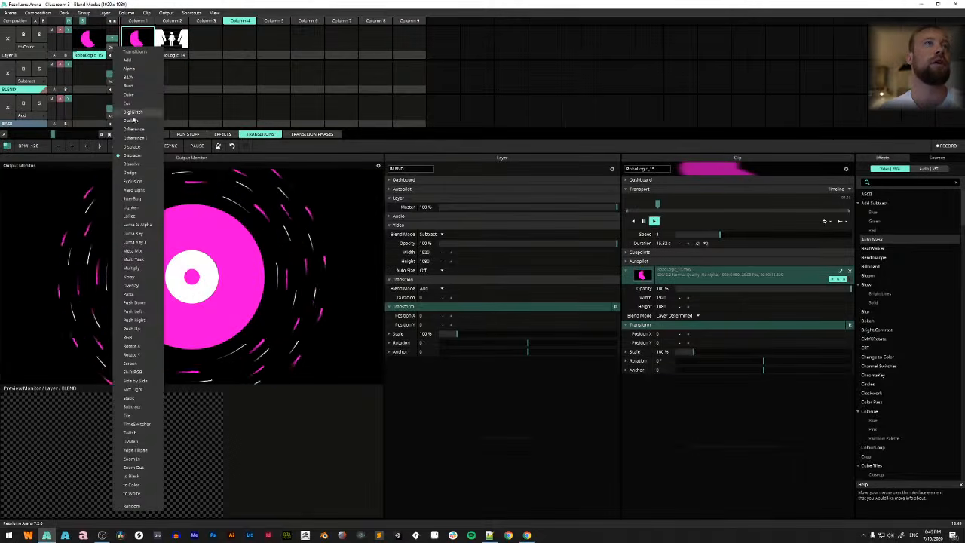
click(152, 217)
click(172, 39)
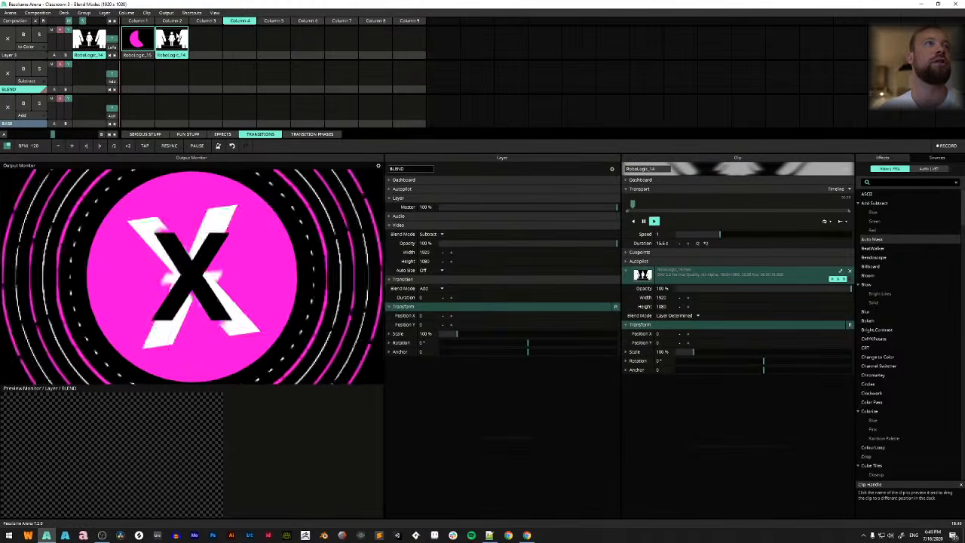
click(137, 42)
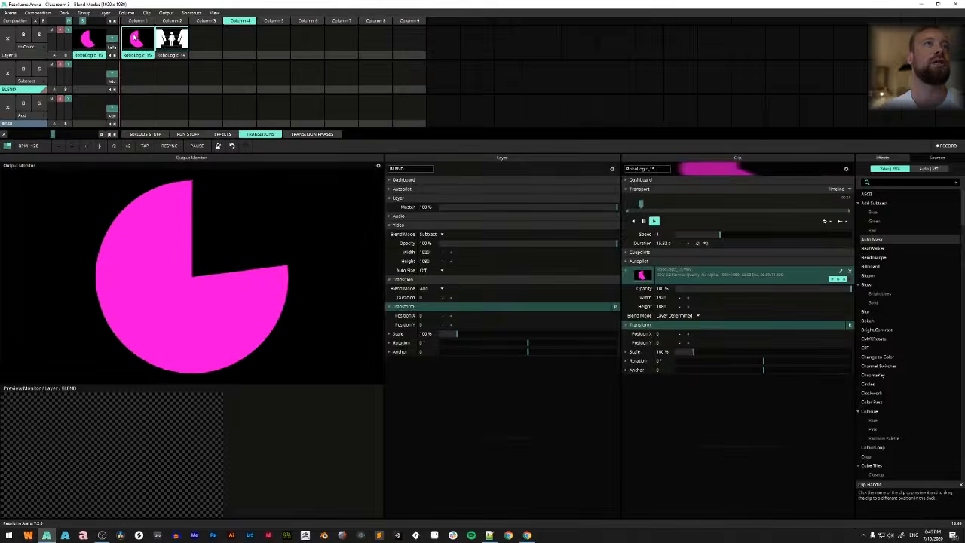
click(172, 39)
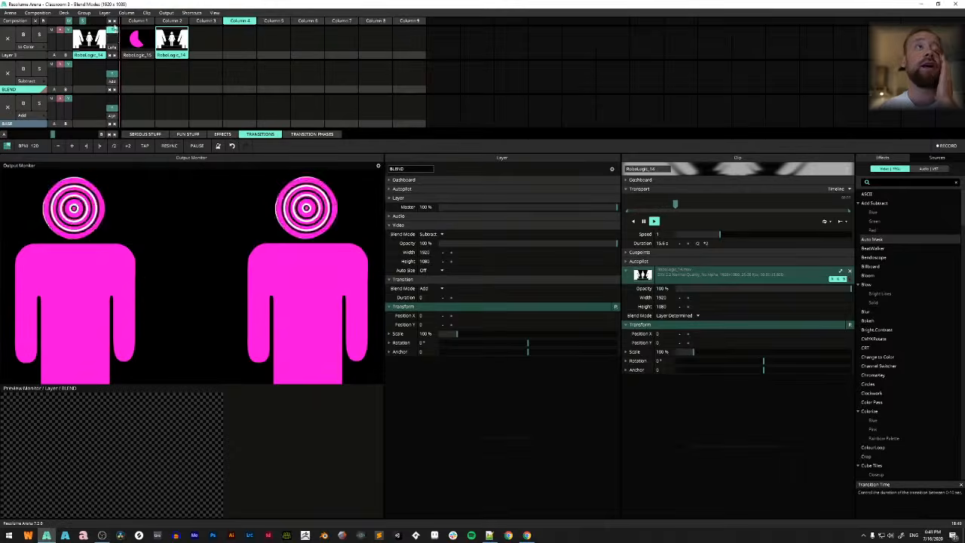
click(134, 42)
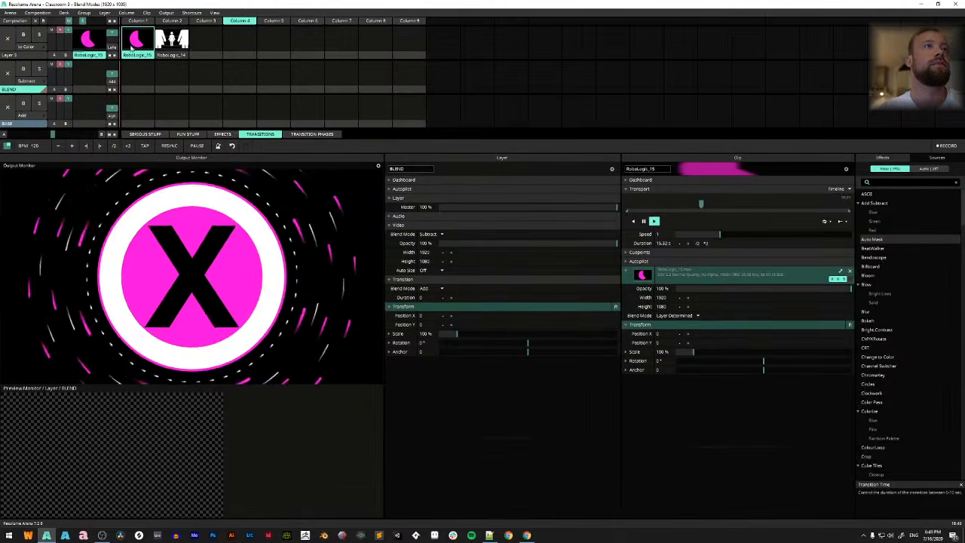
click(180, 43)
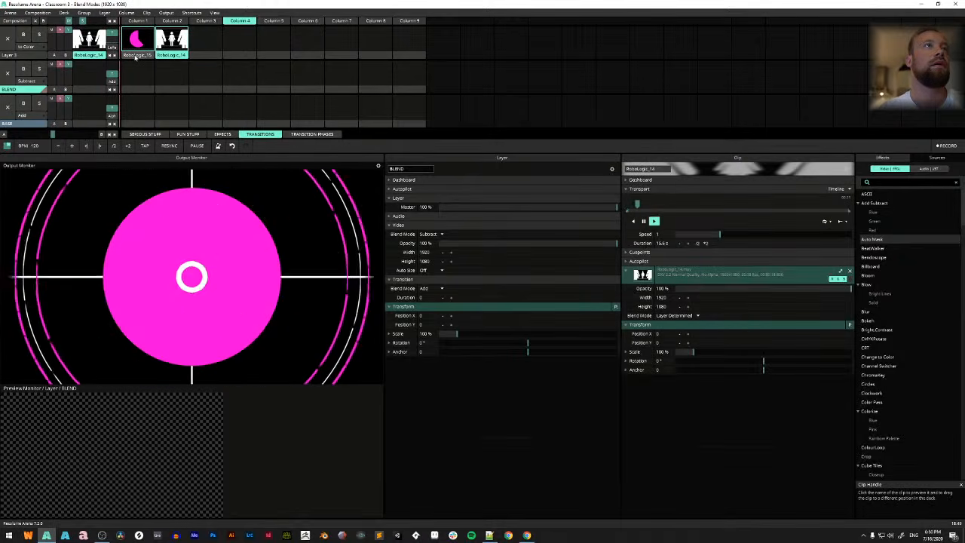
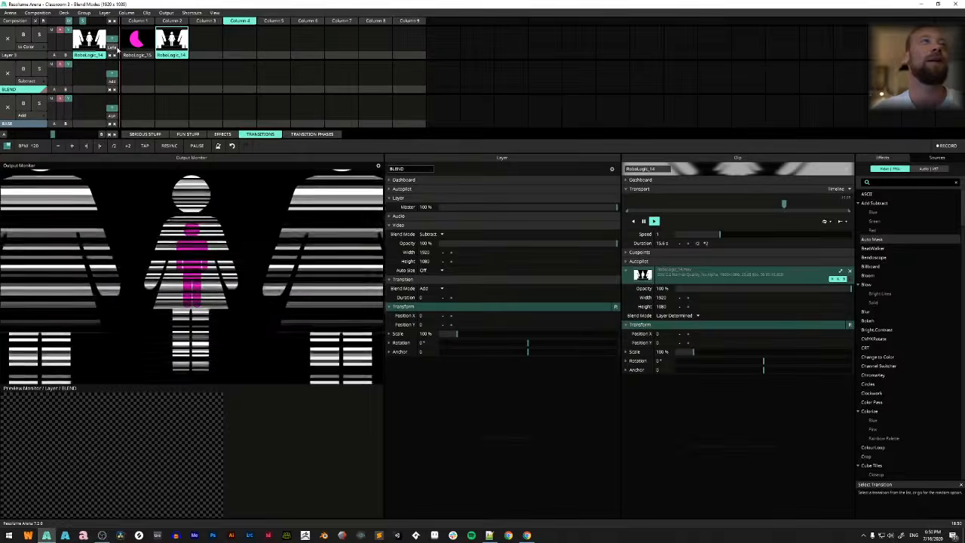
Set Layer 3's clip transition to Random and alternate repeatedly between RoboLogic_15 and RoboLogic_14 to show different transitions
click(116, 48)
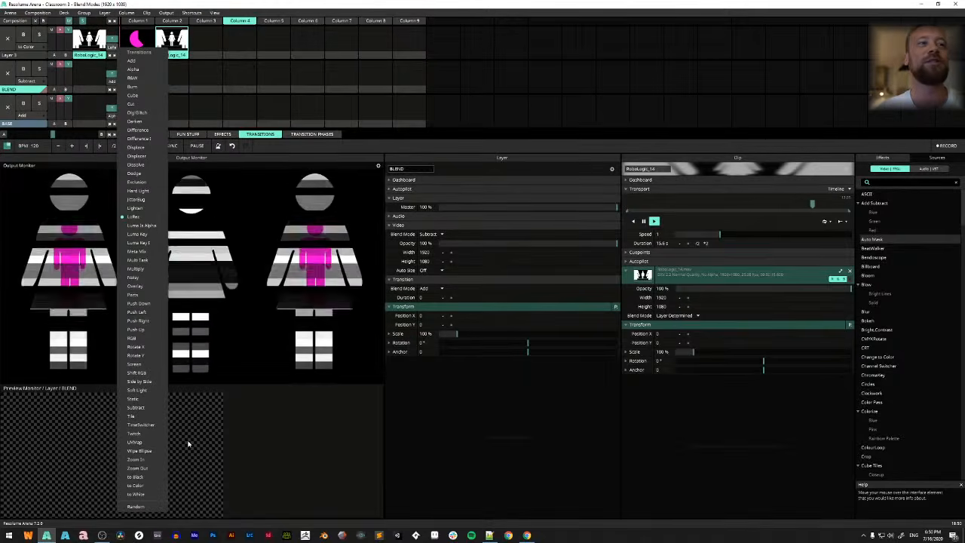
click(136, 506)
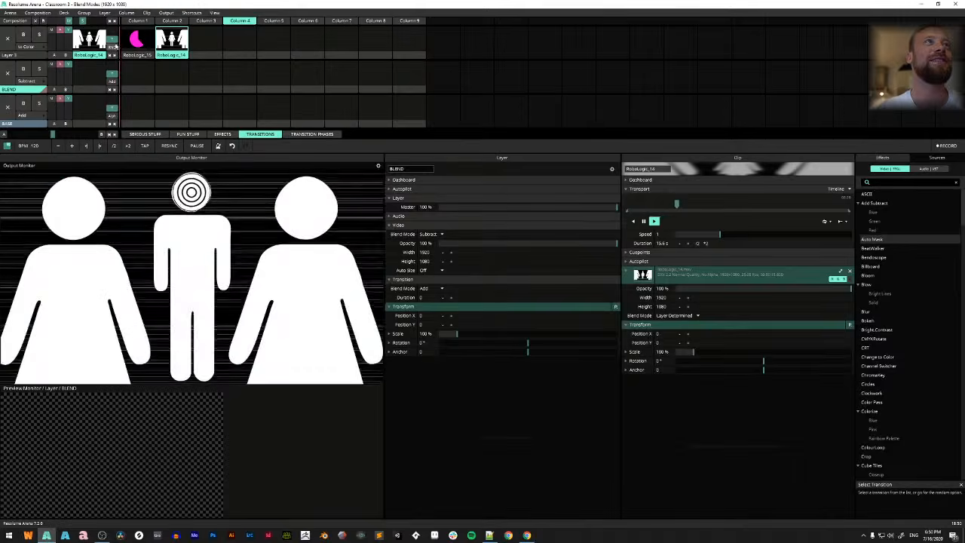
click(139, 44)
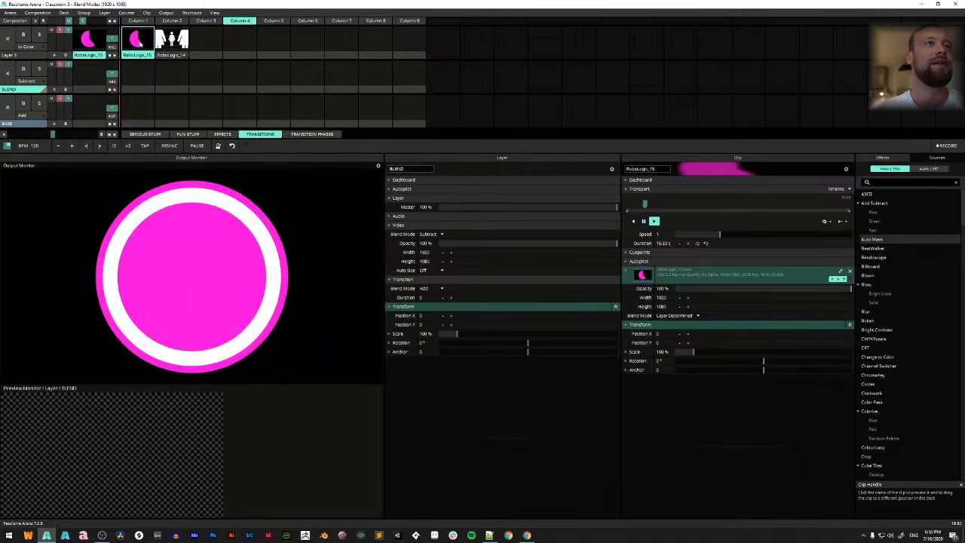
click(179, 43)
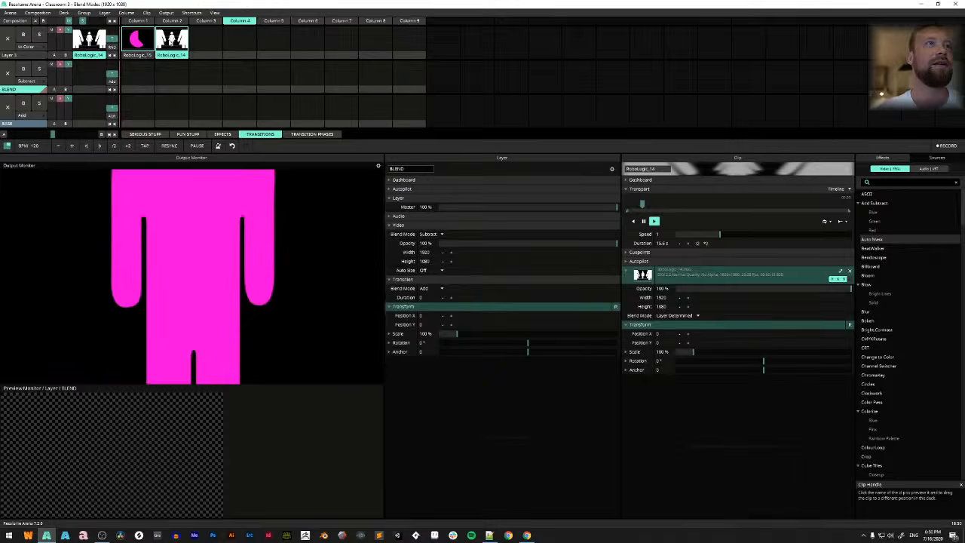
click(148, 45)
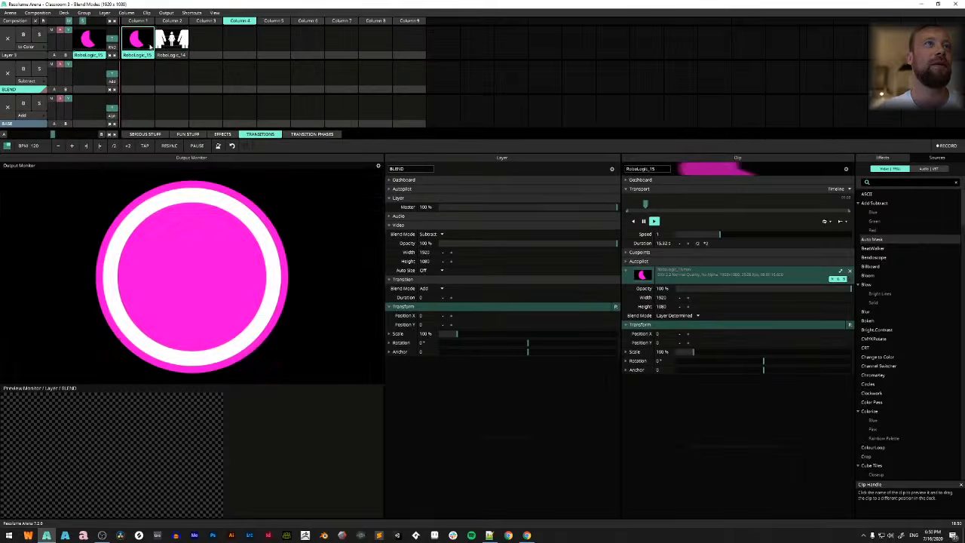
click(174, 43)
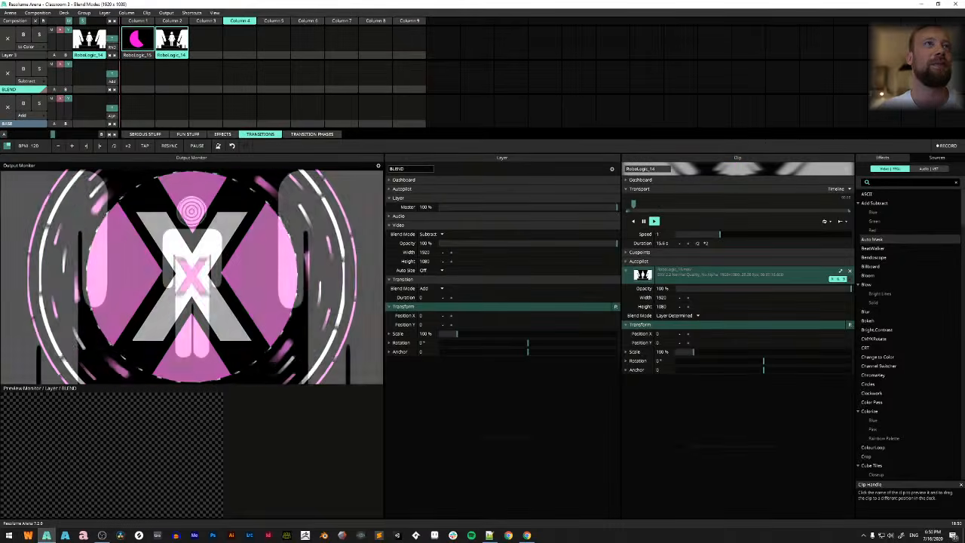
click(147, 44)
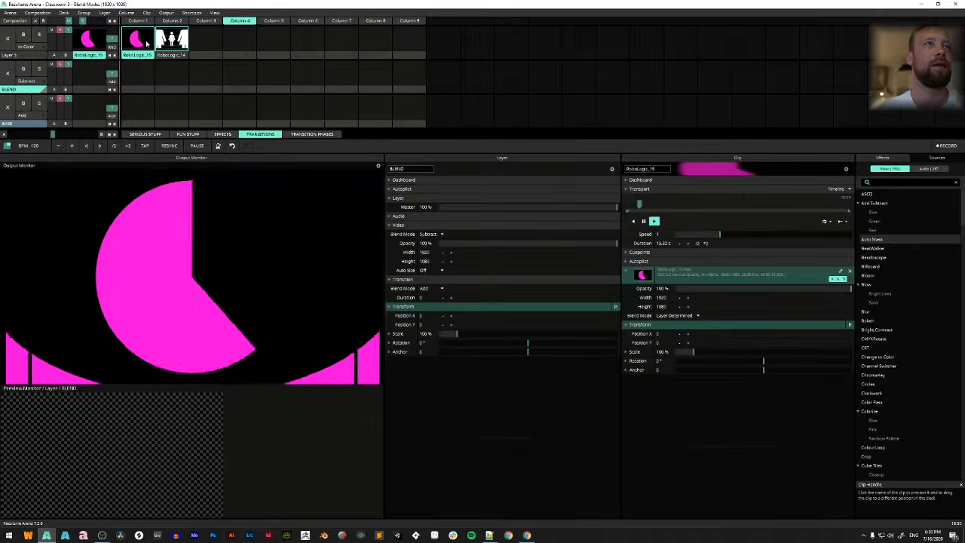
click(166, 47)
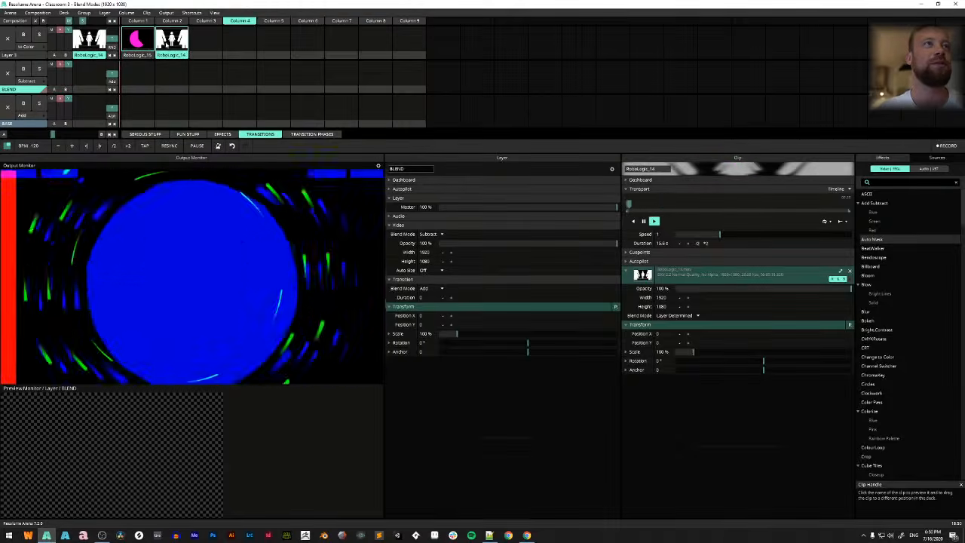
click(137, 50)
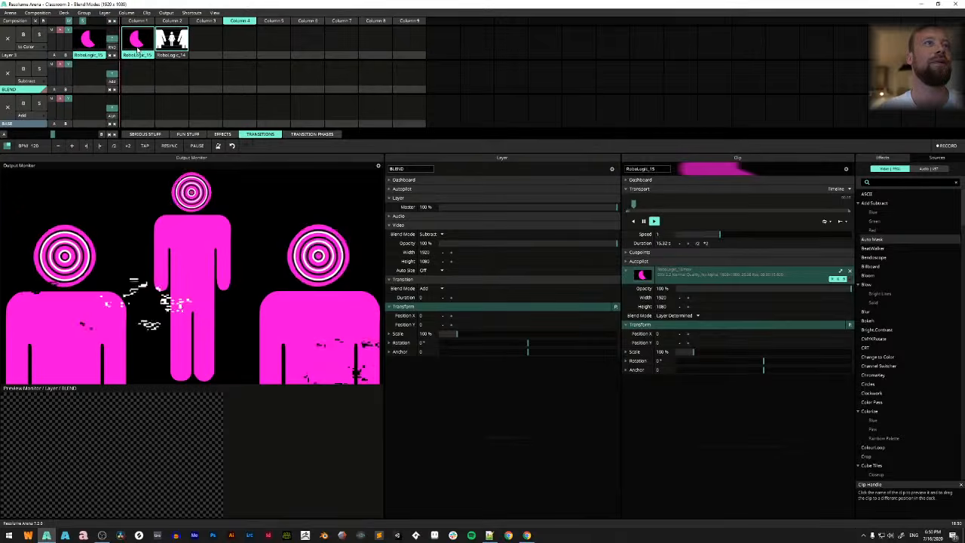
click(173, 47)
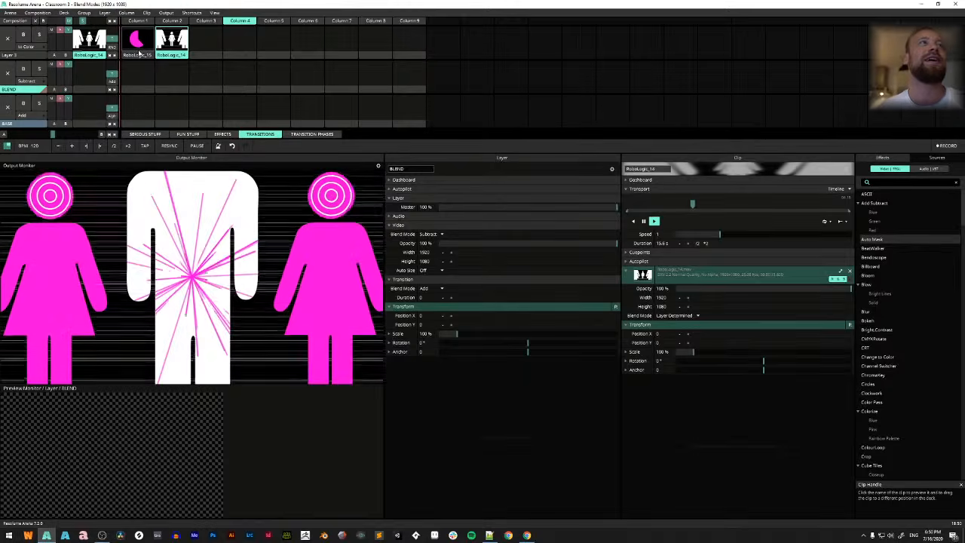
click(94, 47)
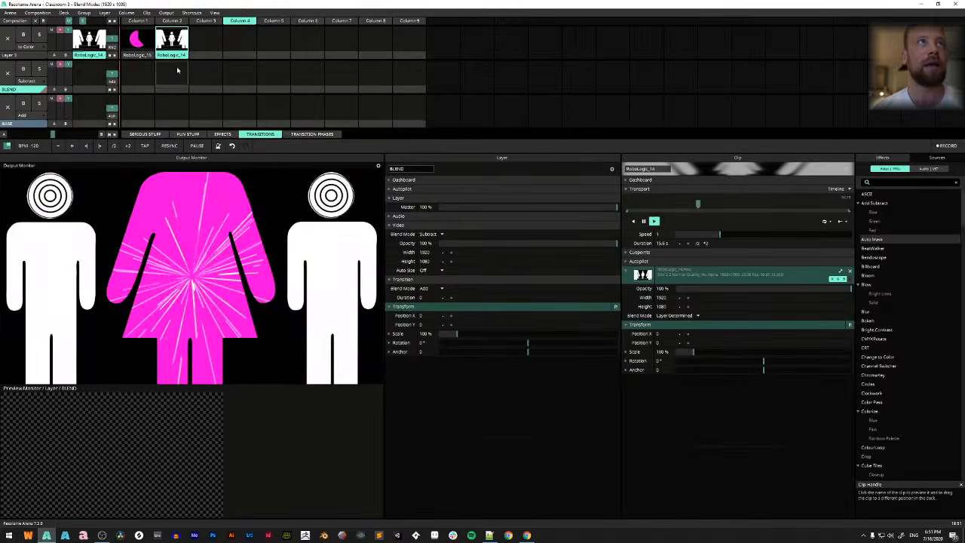
Open the TRANSITION PHASES deck and set Layer 3's clip transition to Add
click(311, 134)
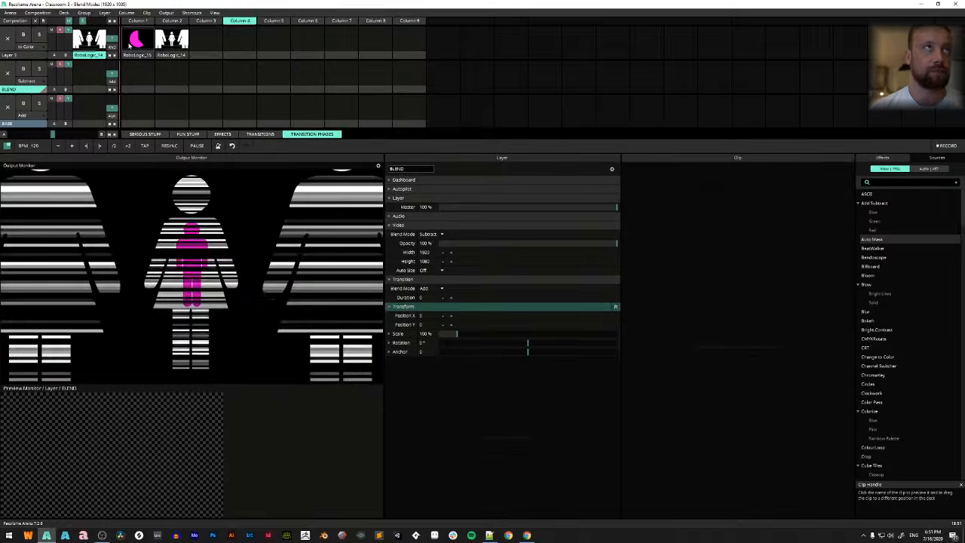
click(112, 47)
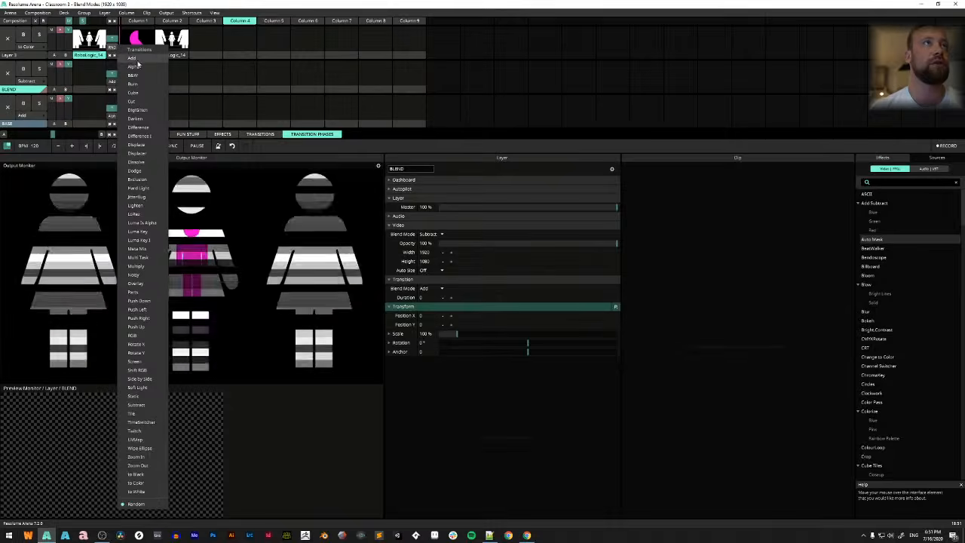
click(136, 67)
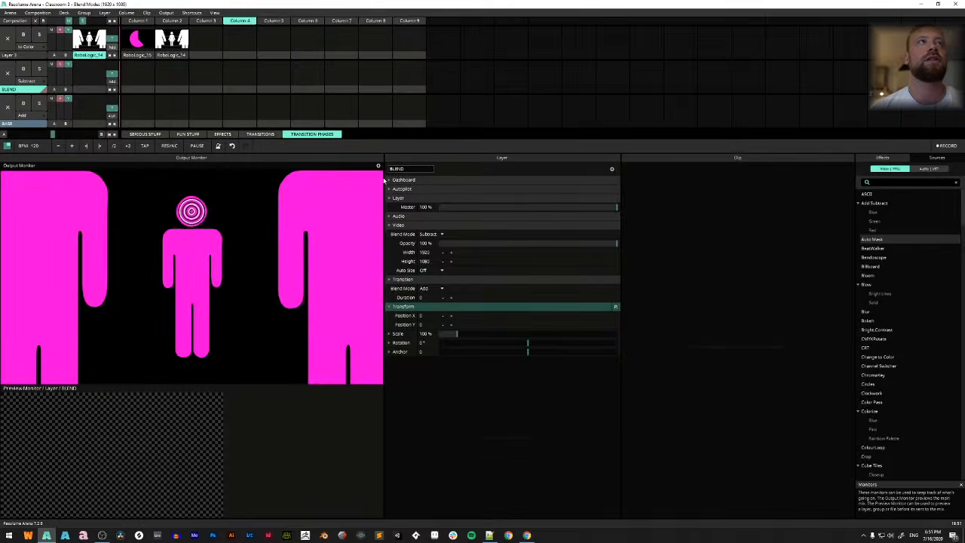
Widen the layer settings area and locate the Distortion effect in the video effects list
drag(384, 180, 299, 192)
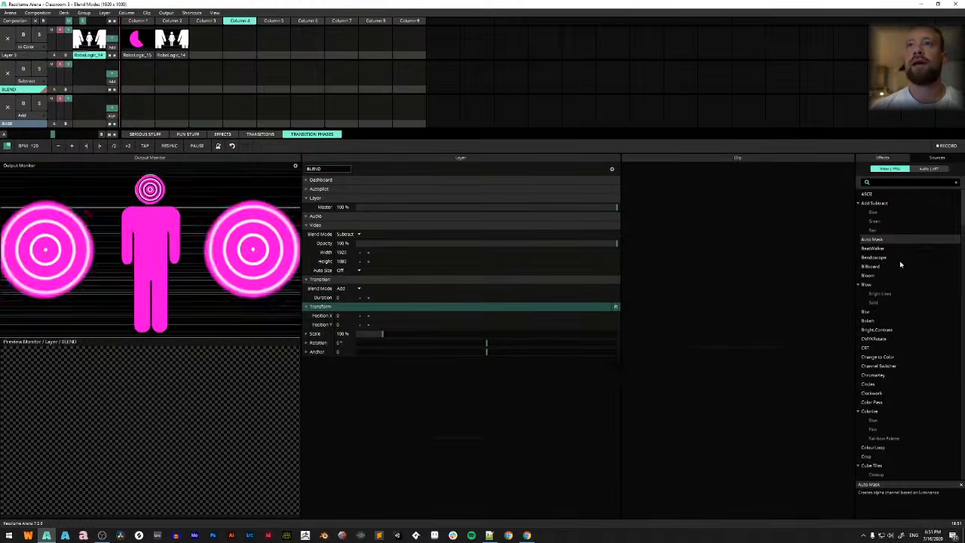
scroll(901, 268, down, 3)
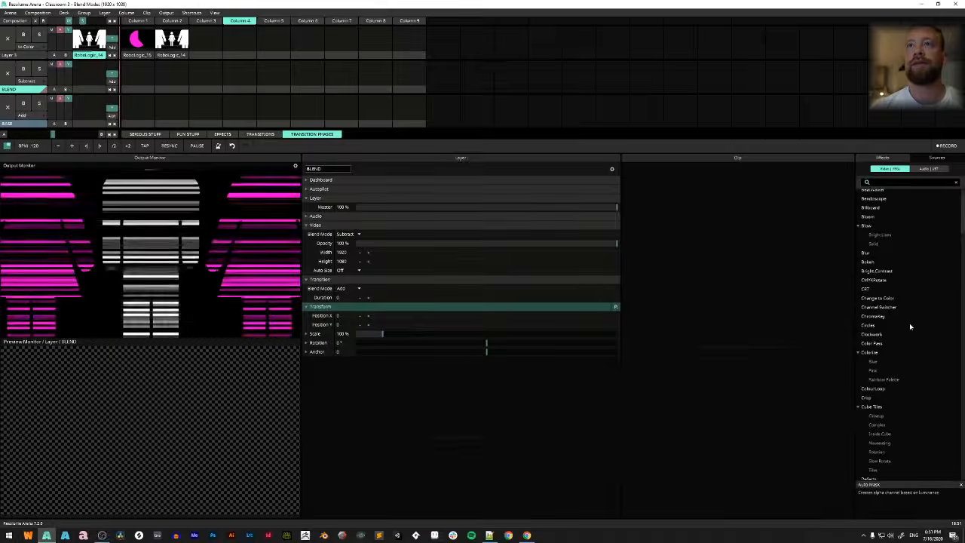
scroll(907, 314, down, 2)
scroll(906, 313, down, 2)
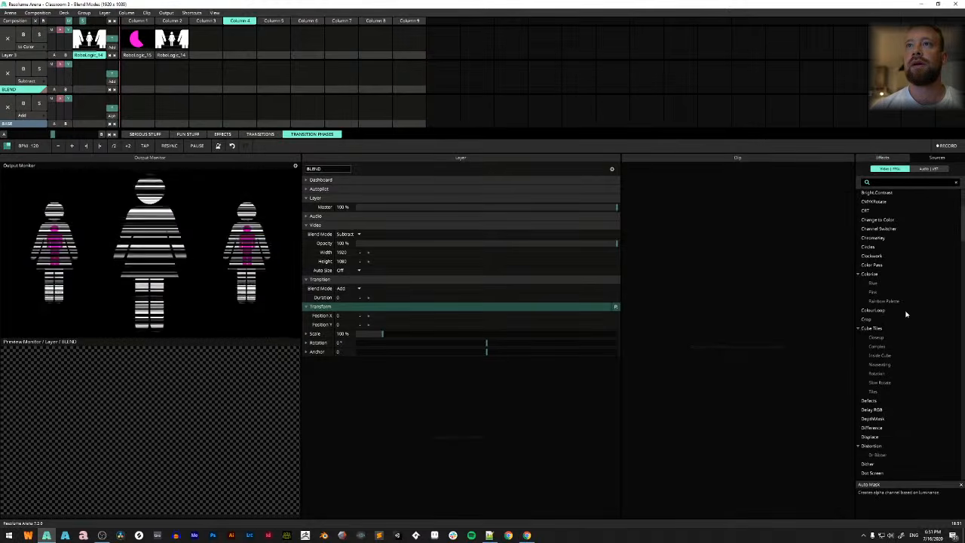
scroll(904, 316, down, 5)
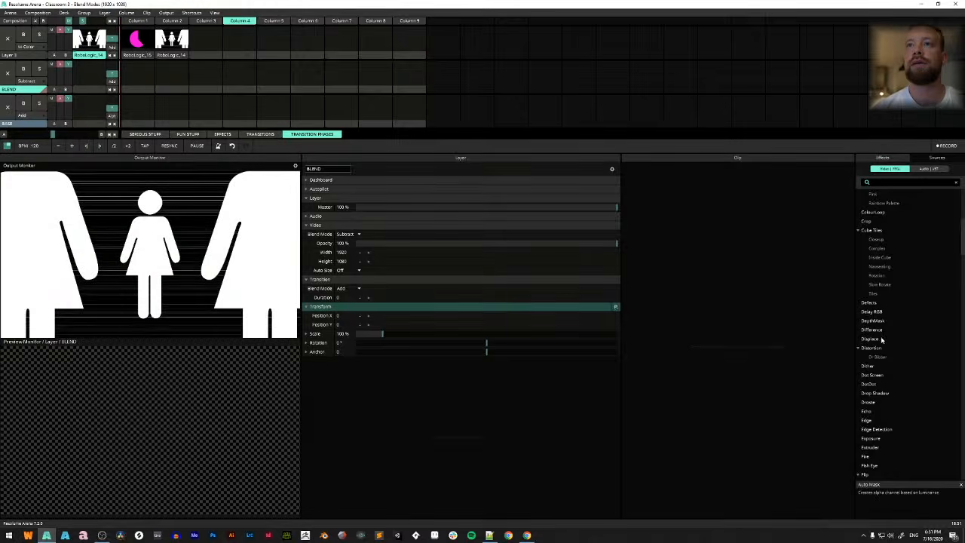
drag(890, 358, 474, 404)
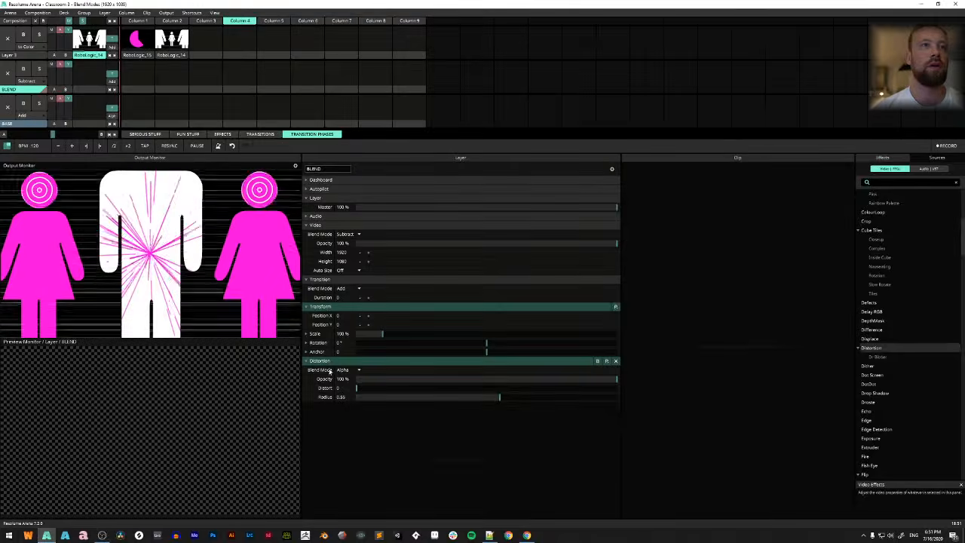
drag(356, 387, 443, 389)
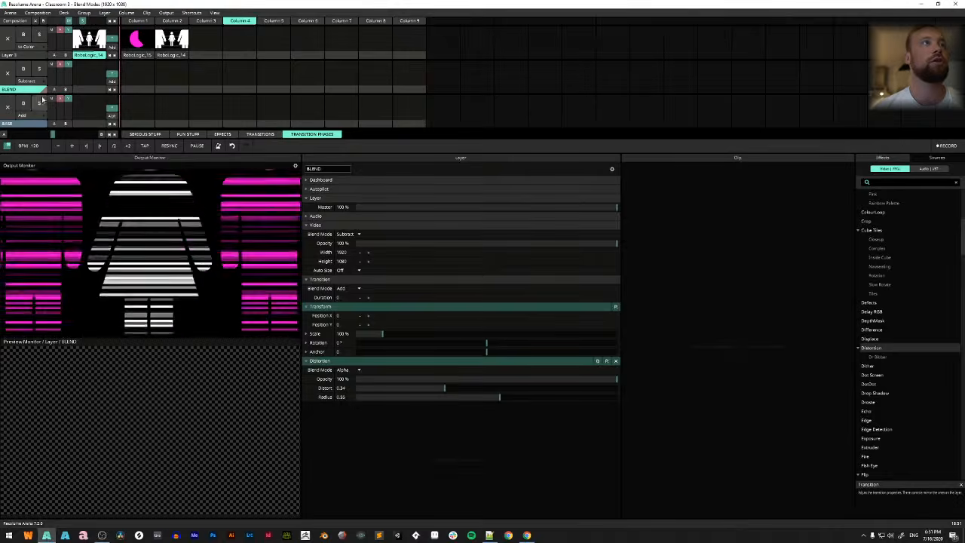
click(616, 360)
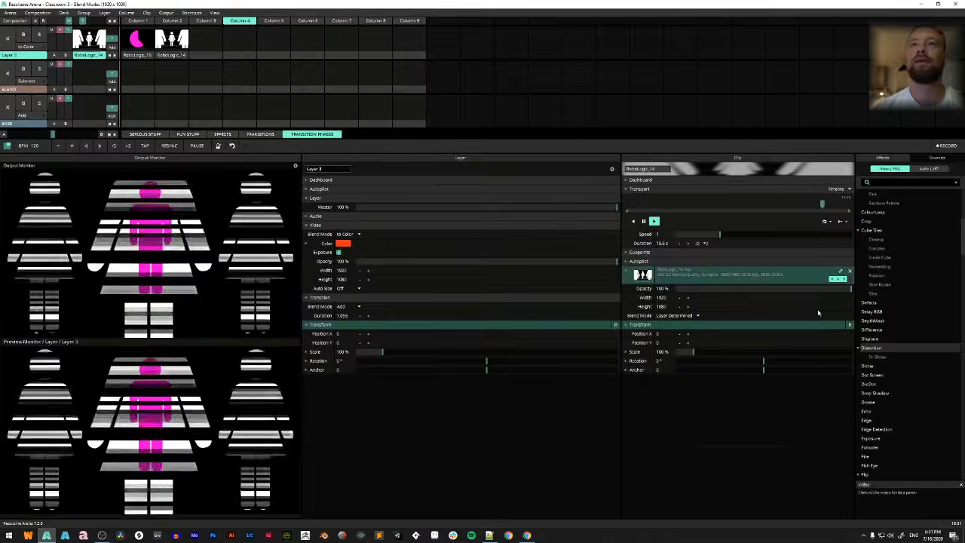
Add the Distortion effect to Layer 3 and collapse the layer's Layer, Video, Transition and Transform sections
drag(872, 348, 388, 408)
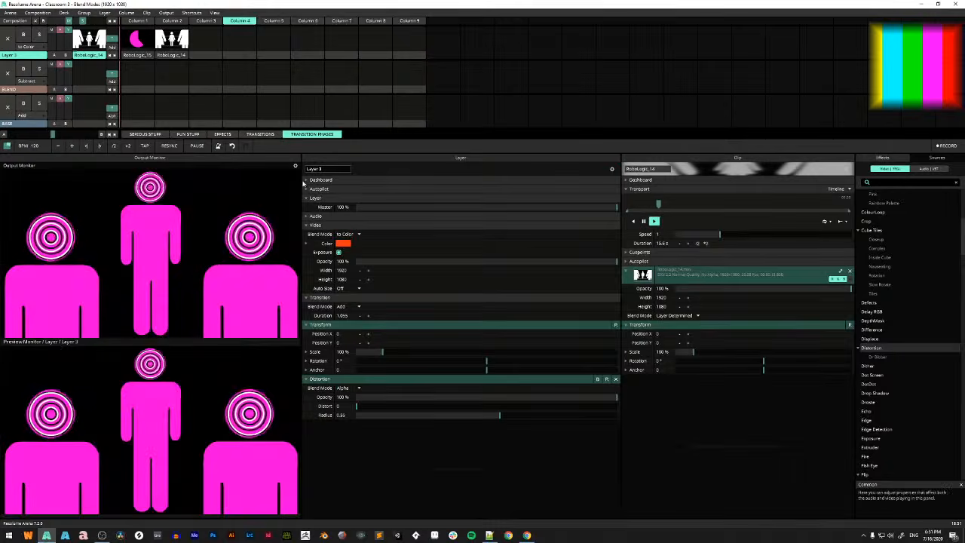
click(308, 197)
click(307, 216)
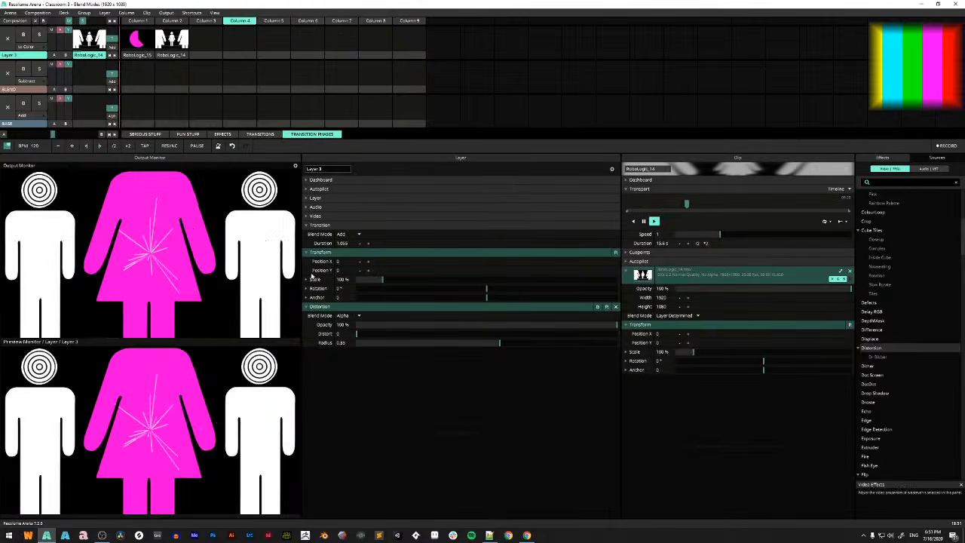
click(309, 224)
click(309, 234)
Set Distortion's Distort to 1 and Radius to 0.85, and drive its Opacity by Transition Phase
drag(358, 270, 637, 298)
drag(499, 279, 578, 291)
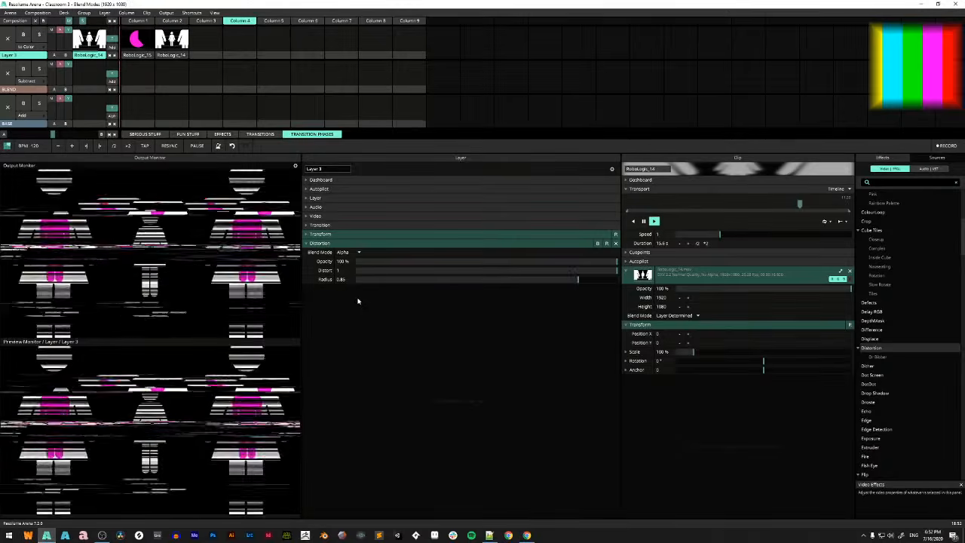
click(305, 262)
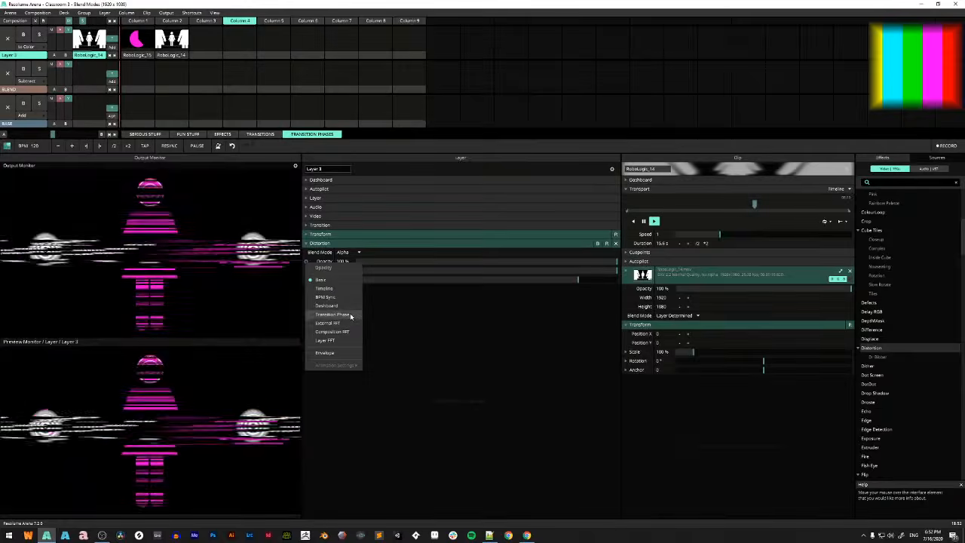
click(349, 312)
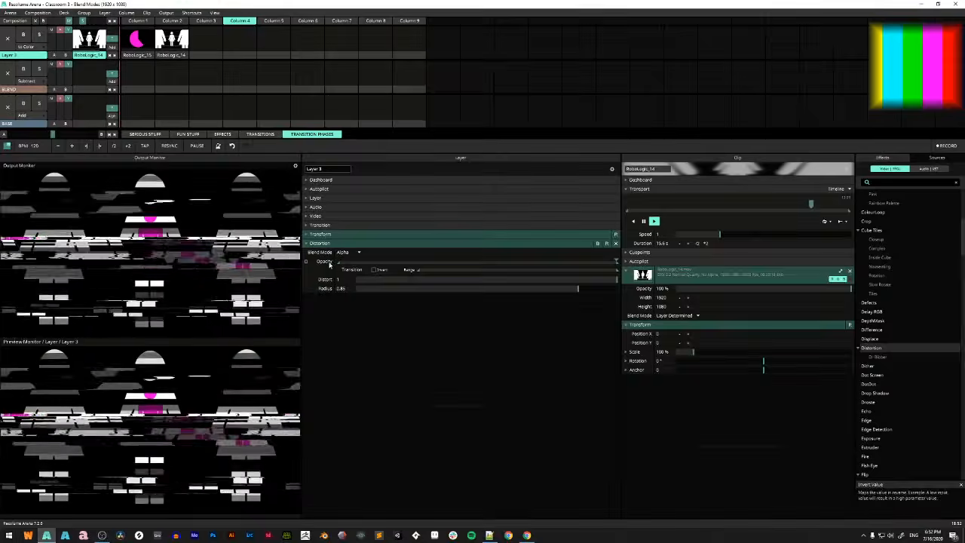
Trigger RoboLogic_15 and RoboLogic_14 alternately to check how the Distortion opacity follows the clip transition
click(136, 36)
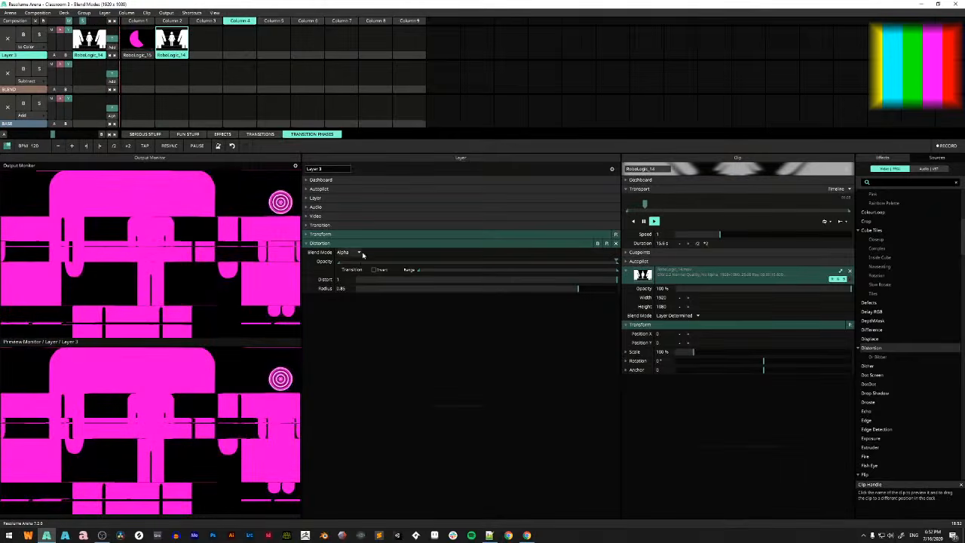
click(140, 43)
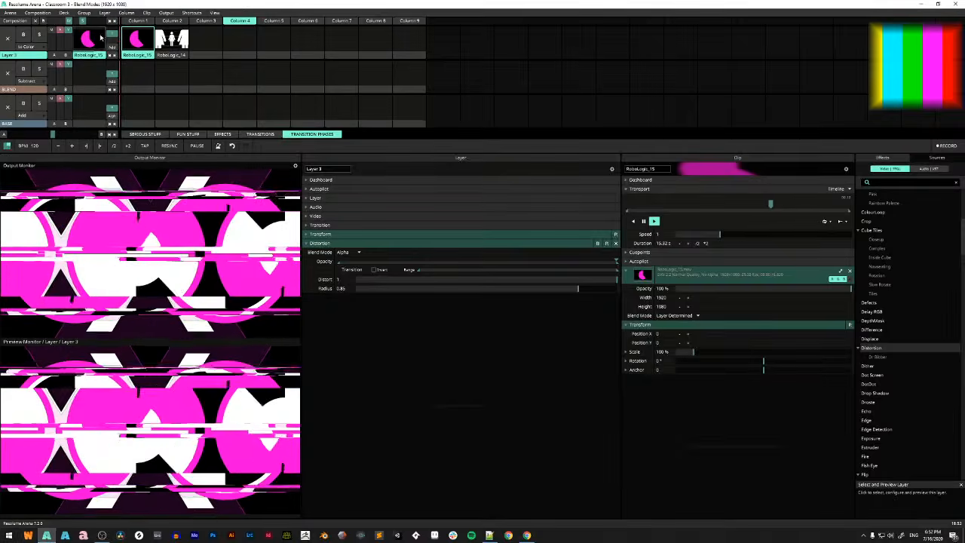
click(166, 41)
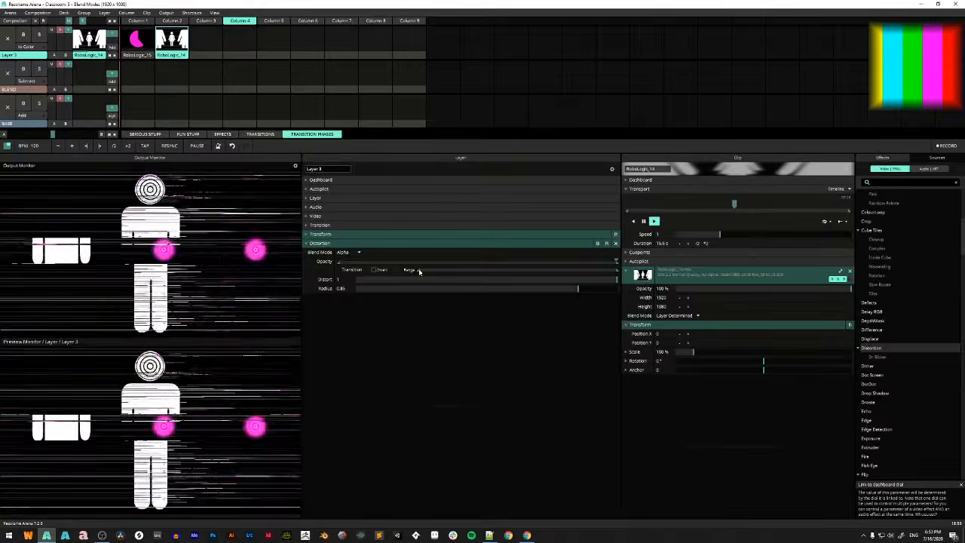
Try a narrower range with a raised minimum on Distortion's Opacity while triggering RoboLogic_15, and restore the full range
drag(419, 273, 581, 288)
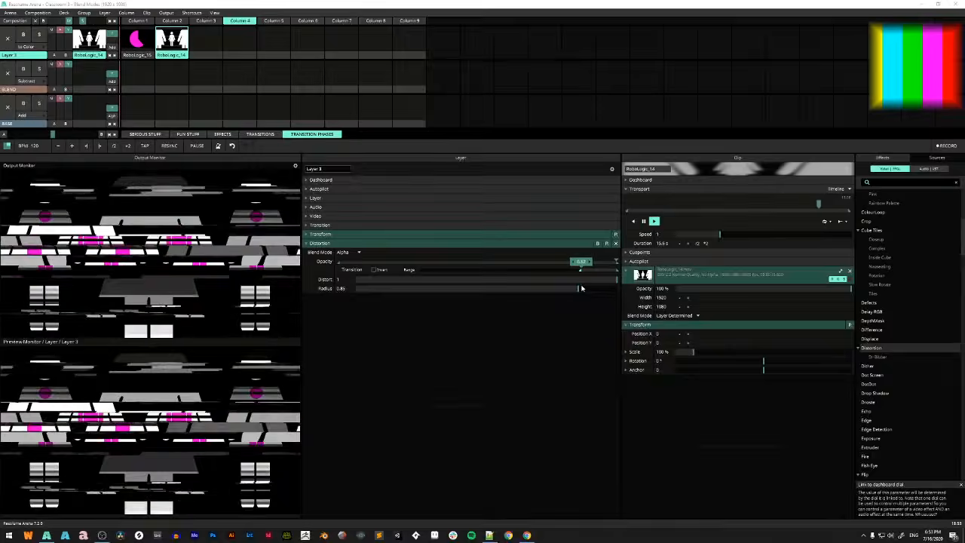
click(147, 49)
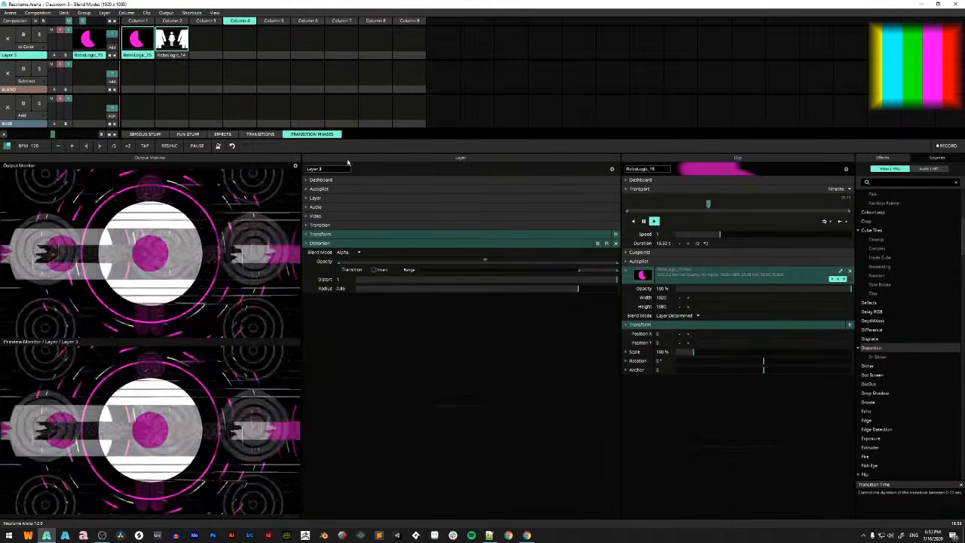
drag(592, 269, 396, 282)
Invert the transition phase on Distortion's Opacity and alternate between RoboLogic_14 and RoboLogic_15, ending on RoboLogic_15
click(373, 269)
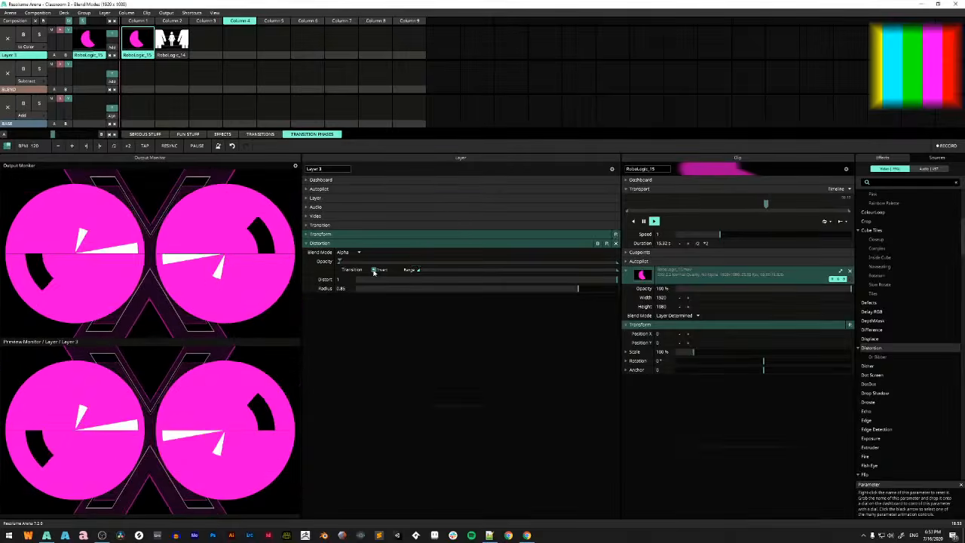
click(172, 41)
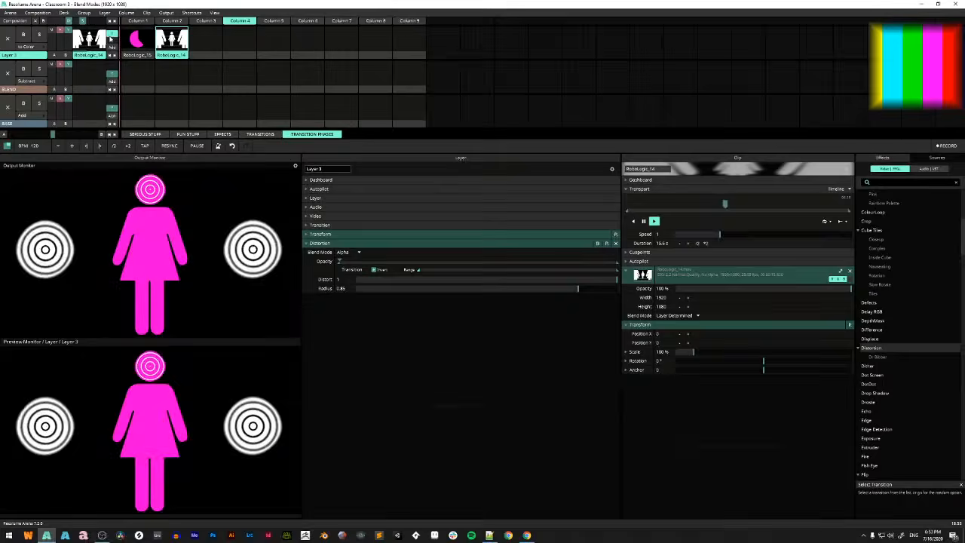
click(140, 43)
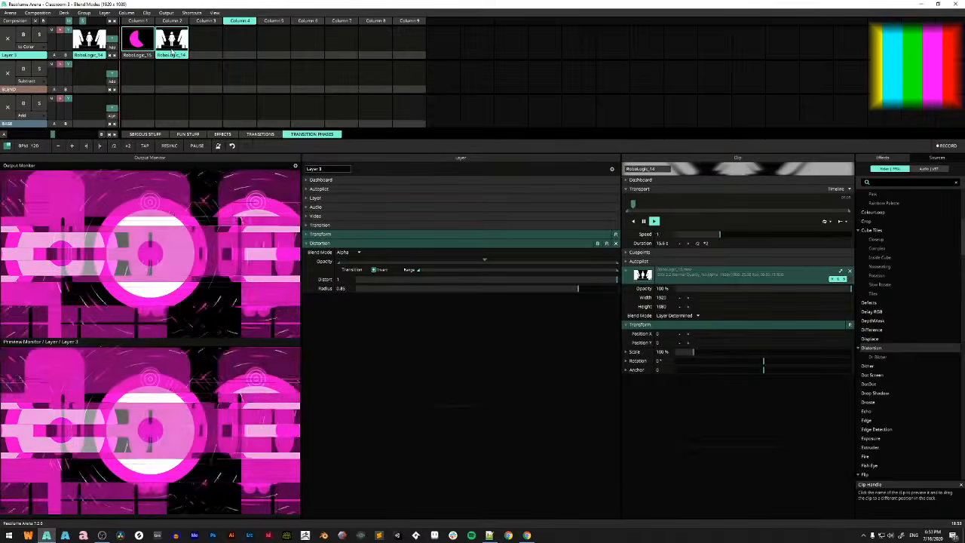
click(140, 44)
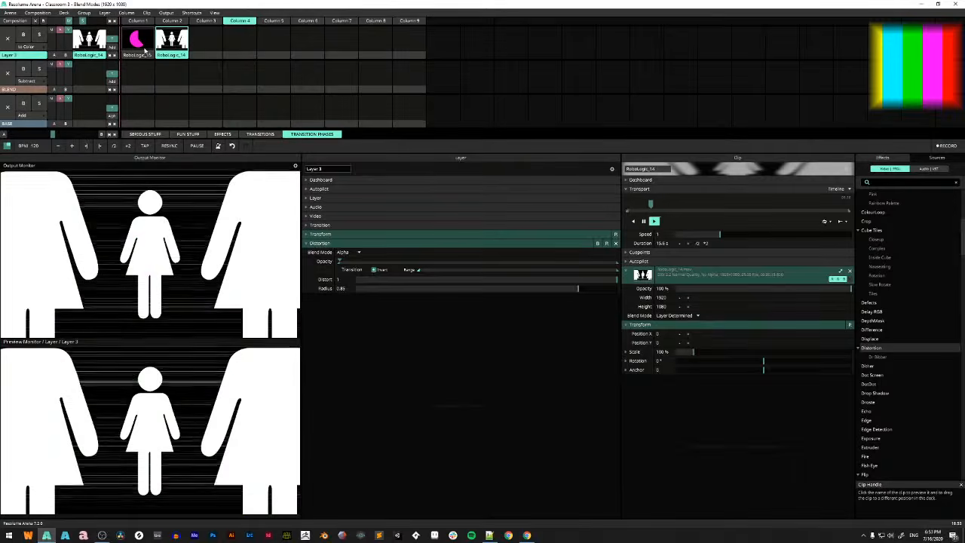
click(140, 46)
click(173, 49)
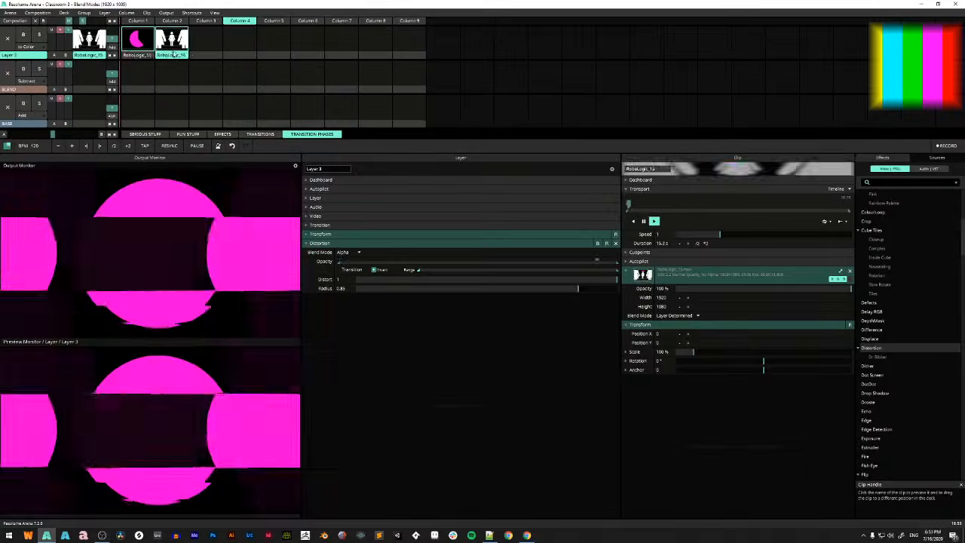
click(141, 48)
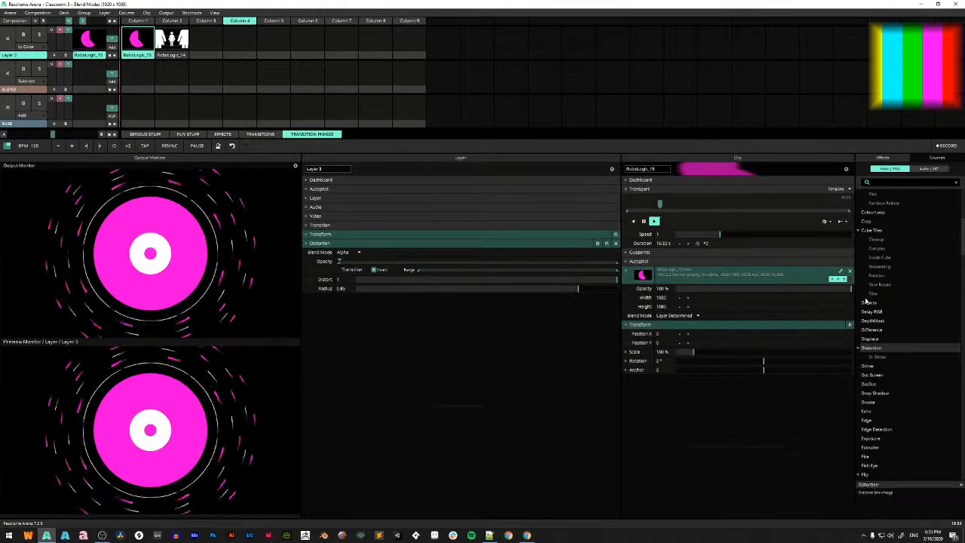
Add Delay RGB to Layer 3 with its Opacity on inverted Transition Phase, and test it by alternating RoboLogic_14 and RoboLogic_15
drag(874, 312, 437, 371)
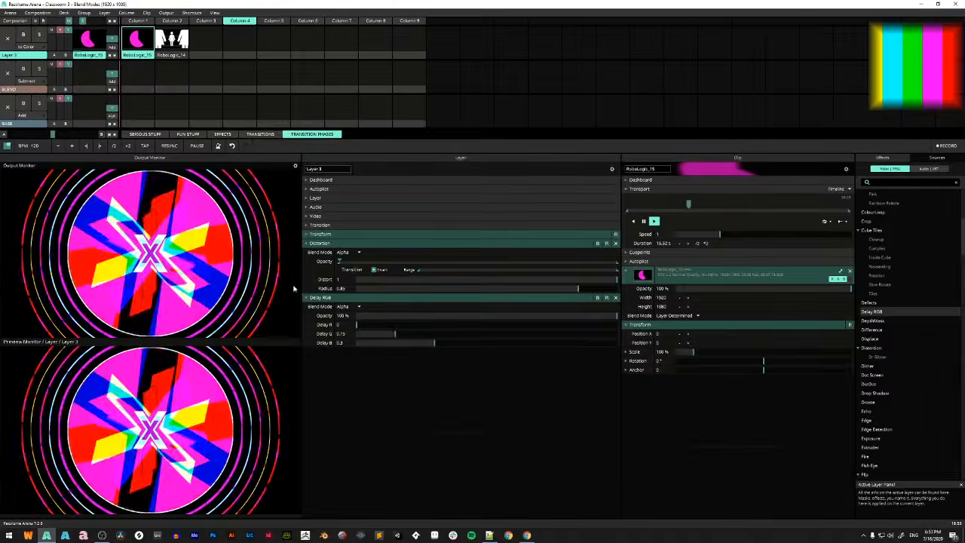
click(320, 315)
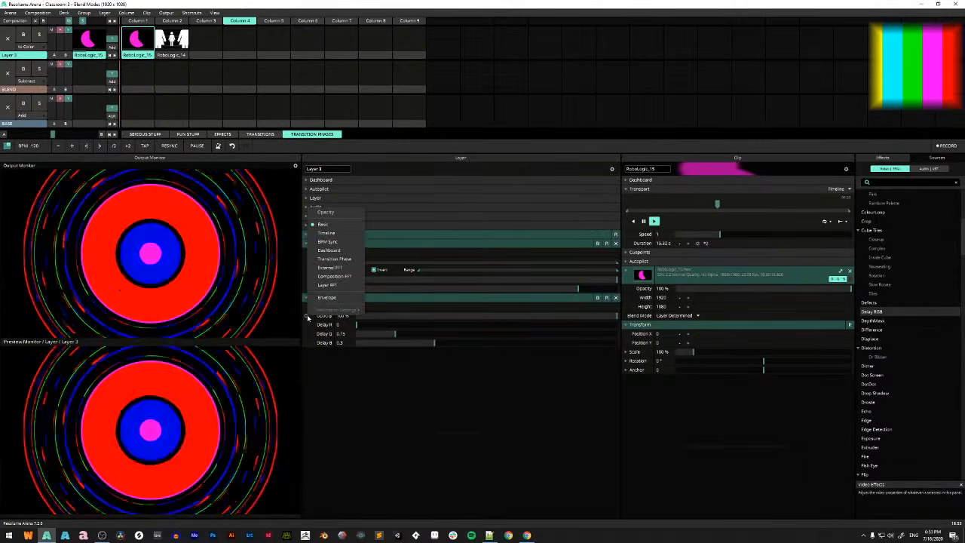
click(334, 259)
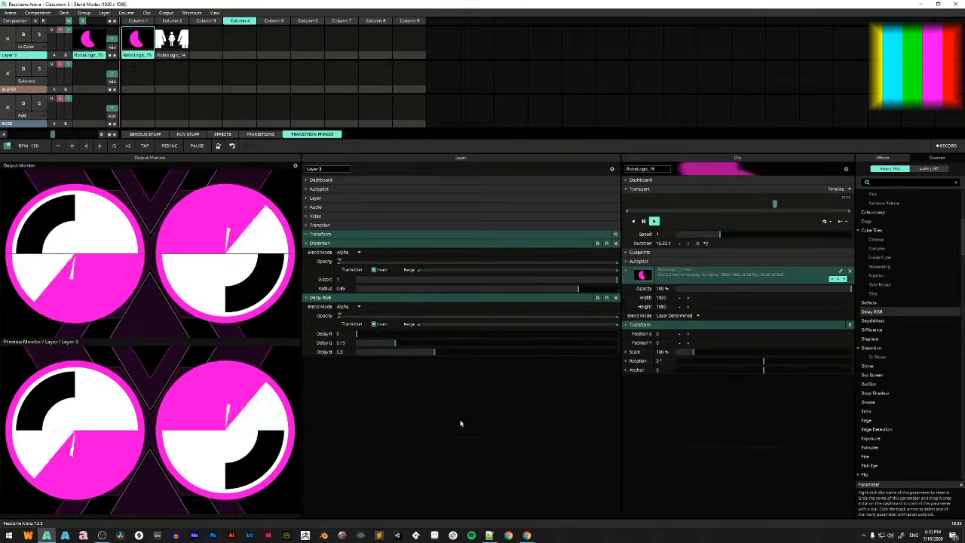
click(174, 46)
click(137, 43)
click(173, 43)
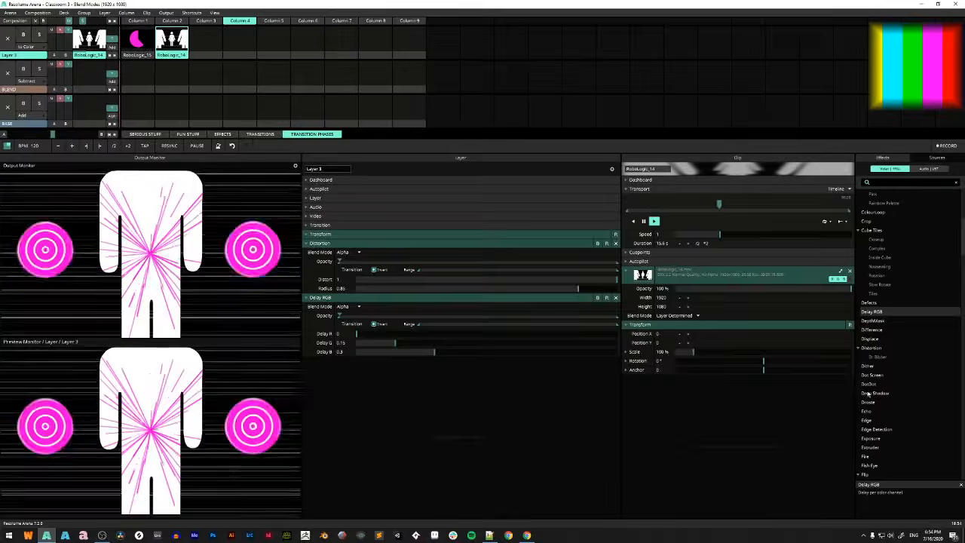
Replace Layer 3's Delay RGB and Distortion effects with OldTv, found by searching "tv", and preview it on RoboLogic_15 and RoboLogic_14
click(615, 297)
click(614, 242)
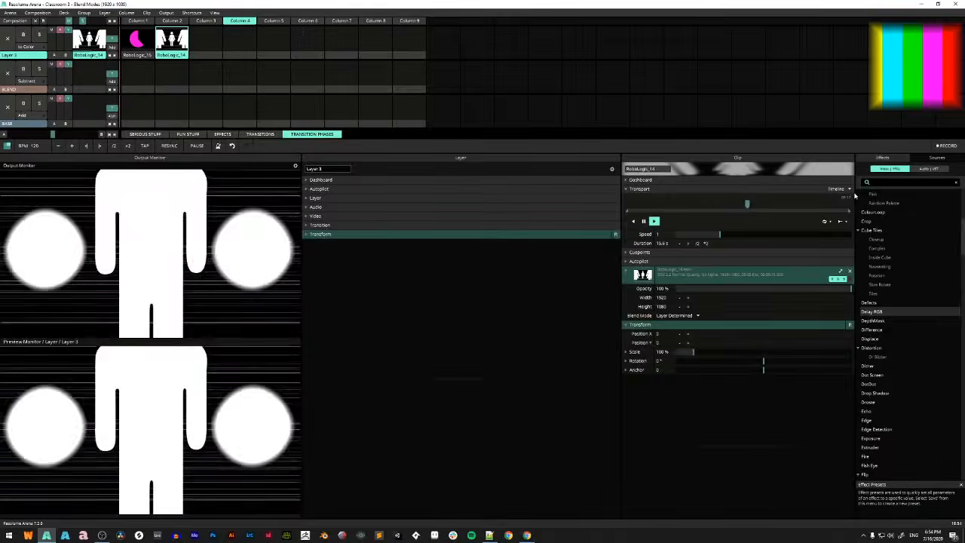
text(tv)
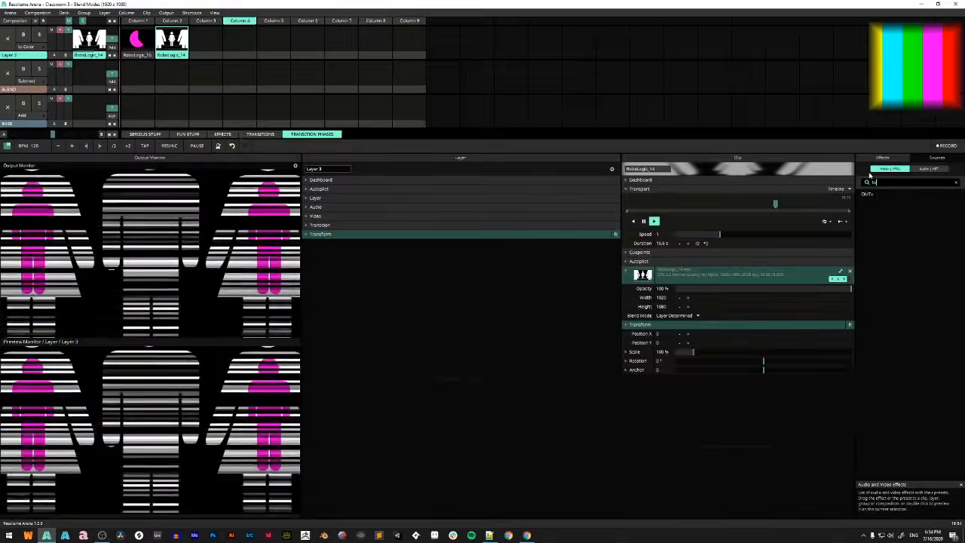
drag(854, 193, 382, 307)
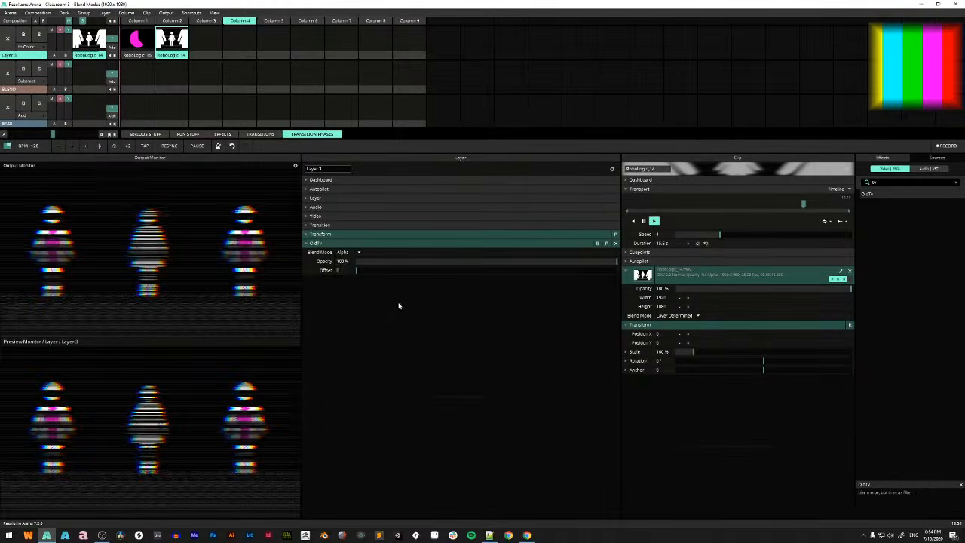
click(143, 47)
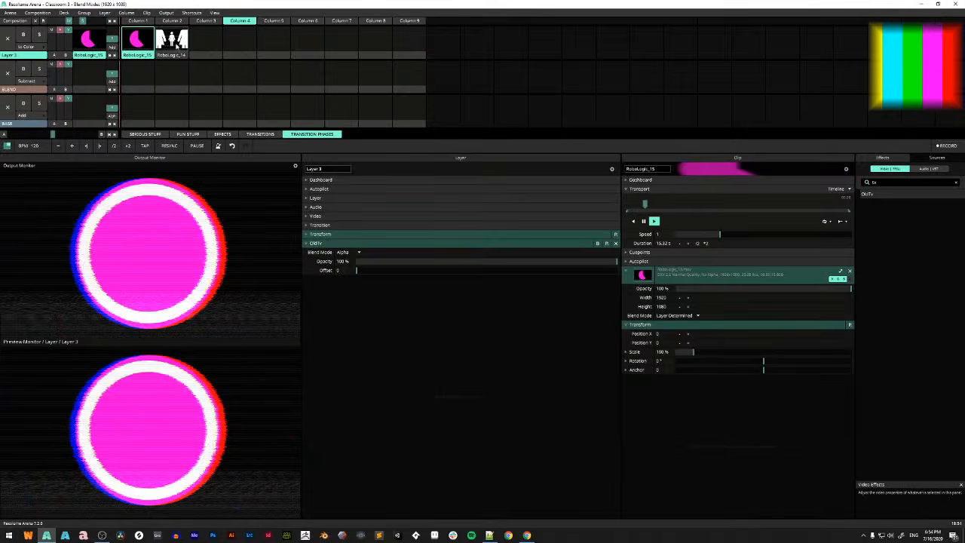
click(172, 41)
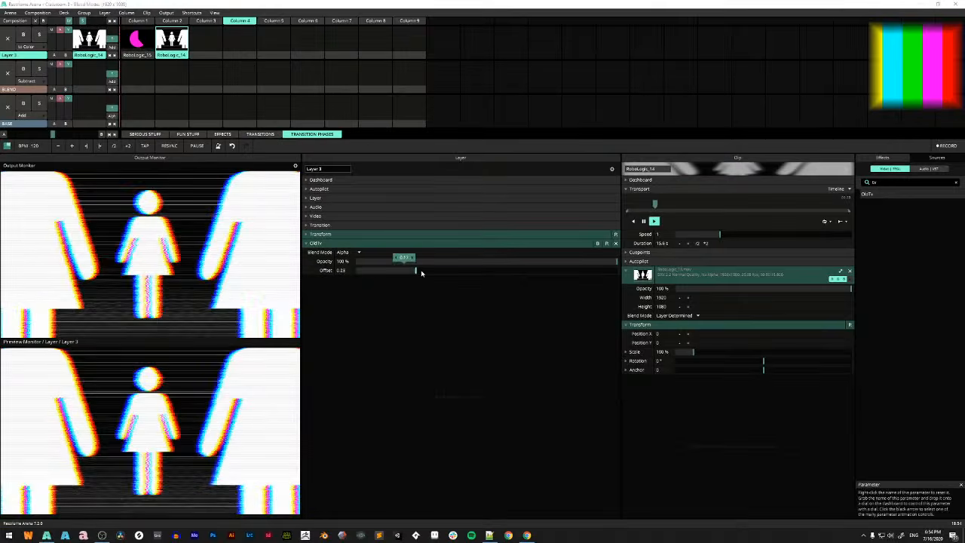
Drive OldTv's Offset and Opacity with Transition Phase, after trying Timeline on Offset, and invert both parameters
click(310, 270)
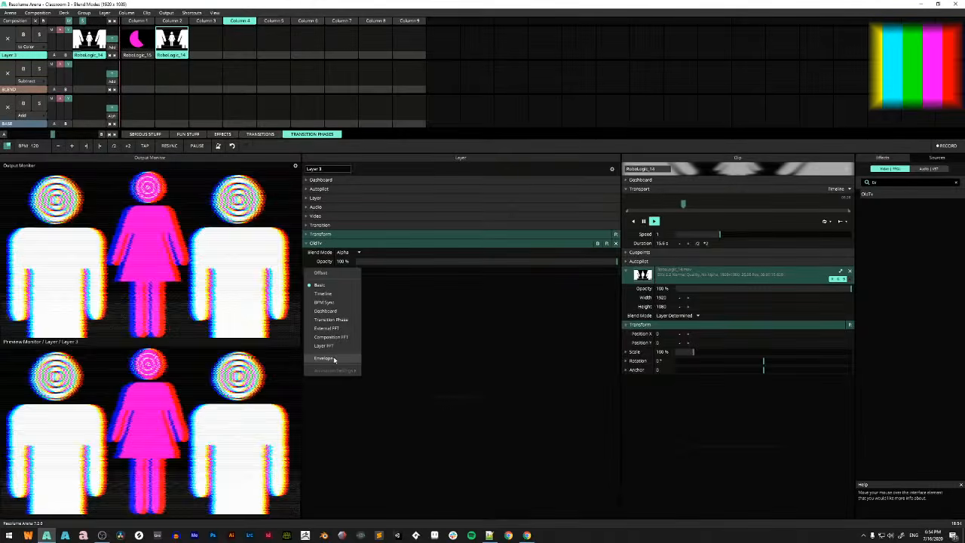
click(322, 293)
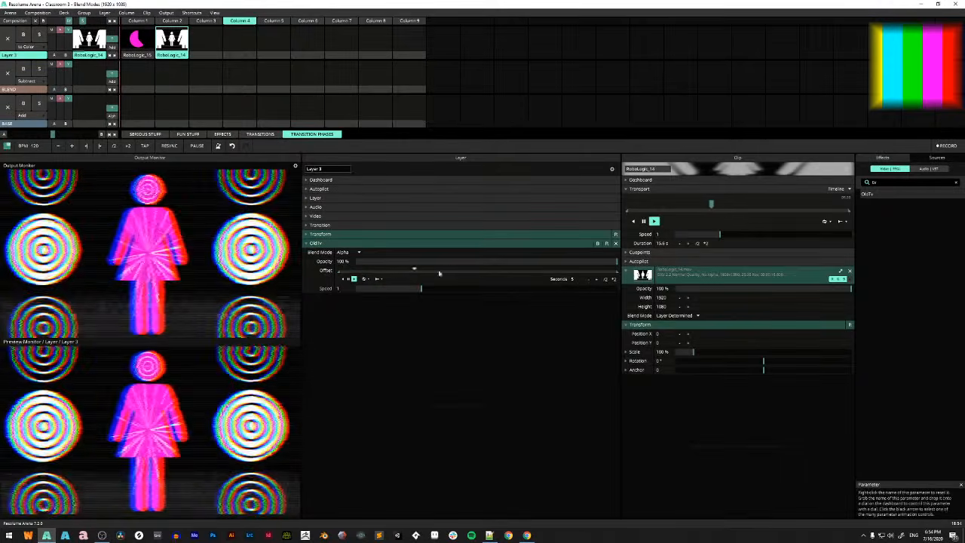
click(307, 270)
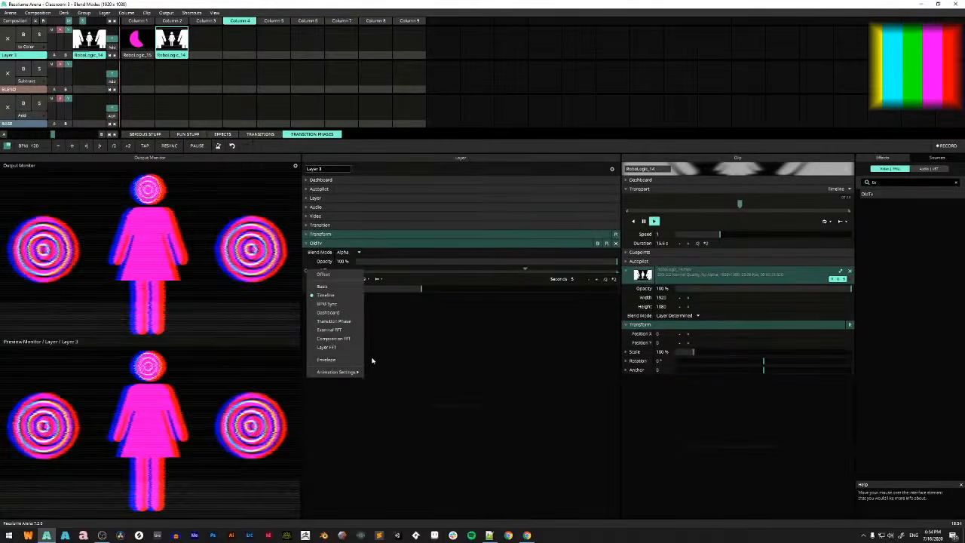
click(334, 321)
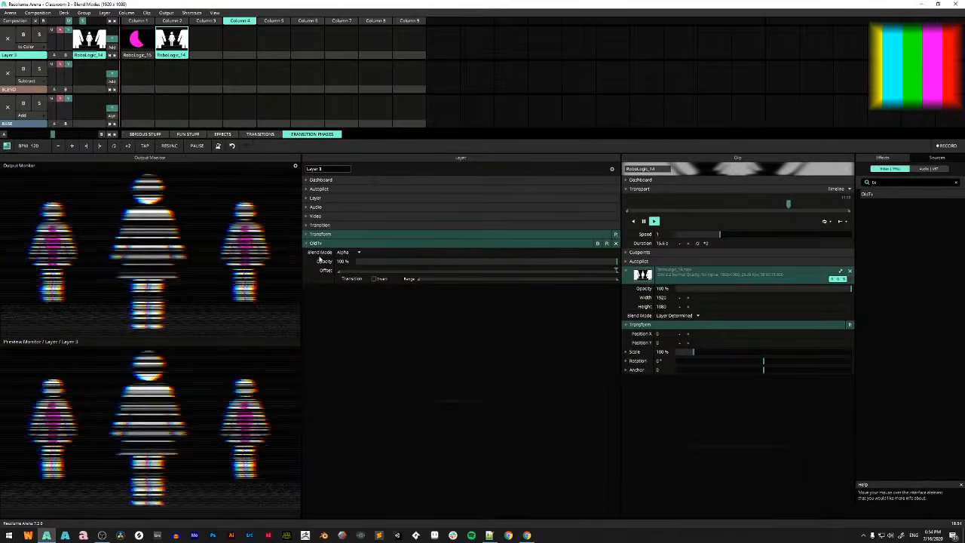
click(320, 260)
click(347, 318)
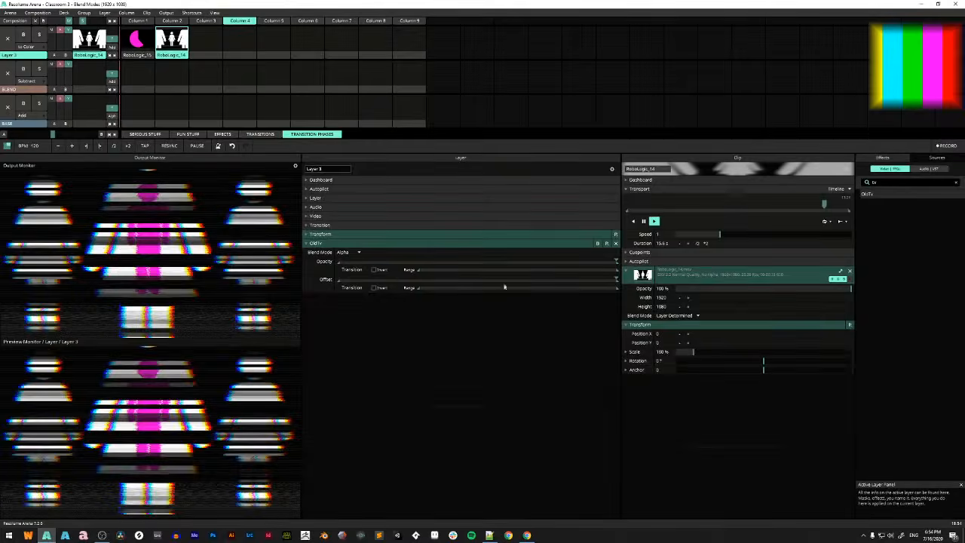
click(373, 269)
click(373, 288)
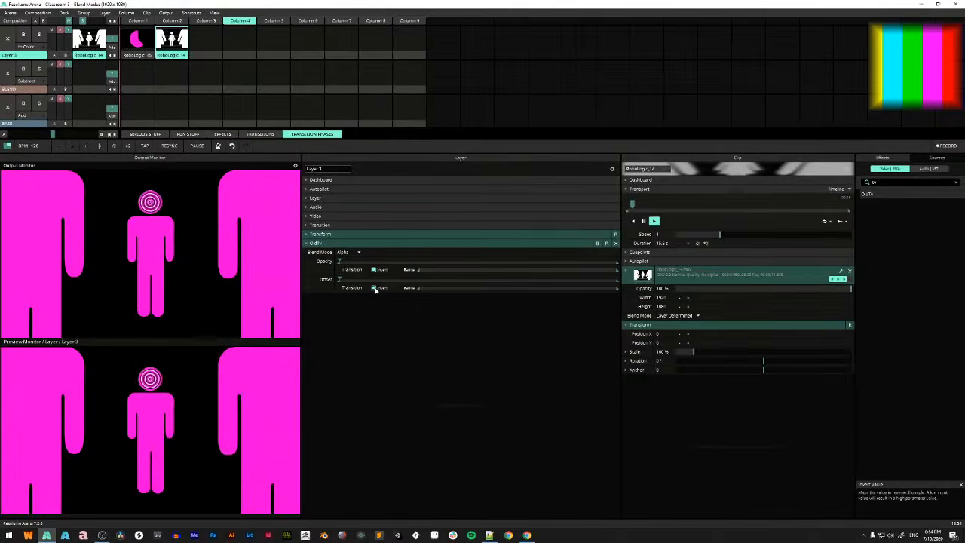
Test the inverted OldTv parameters by alternating RoboLogic_15 and RoboLogic_14, ending on RoboLogic_14
click(143, 43)
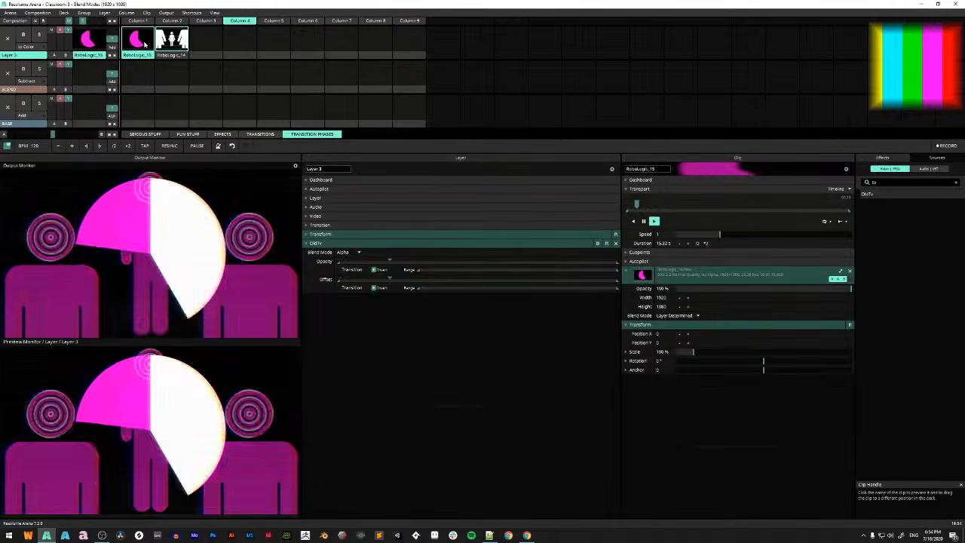
click(172, 41)
click(135, 41)
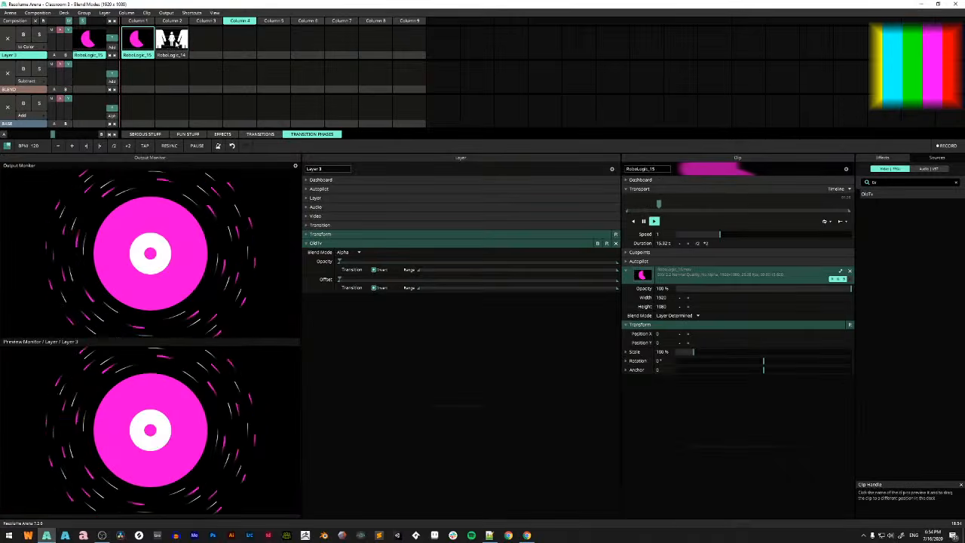
click(172, 42)
click(140, 43)
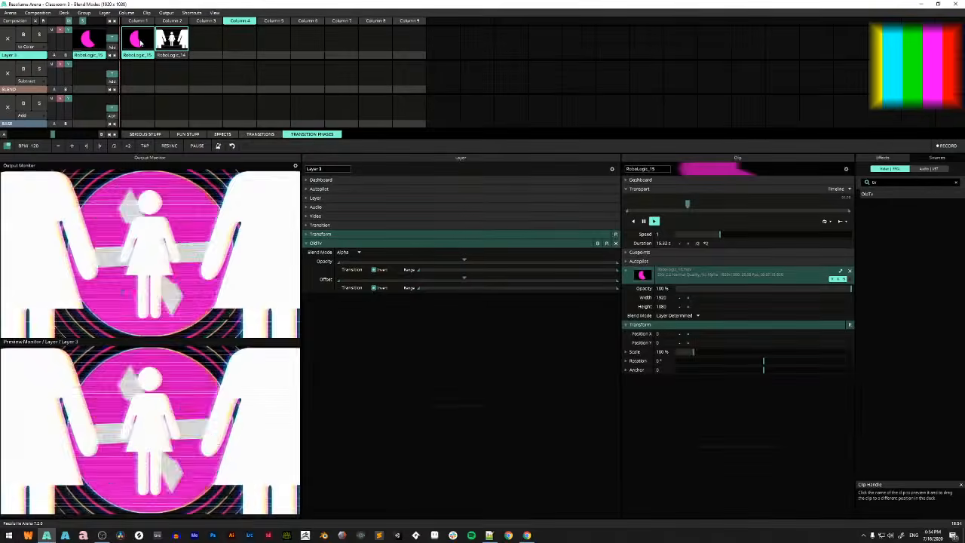
click(171, 45)
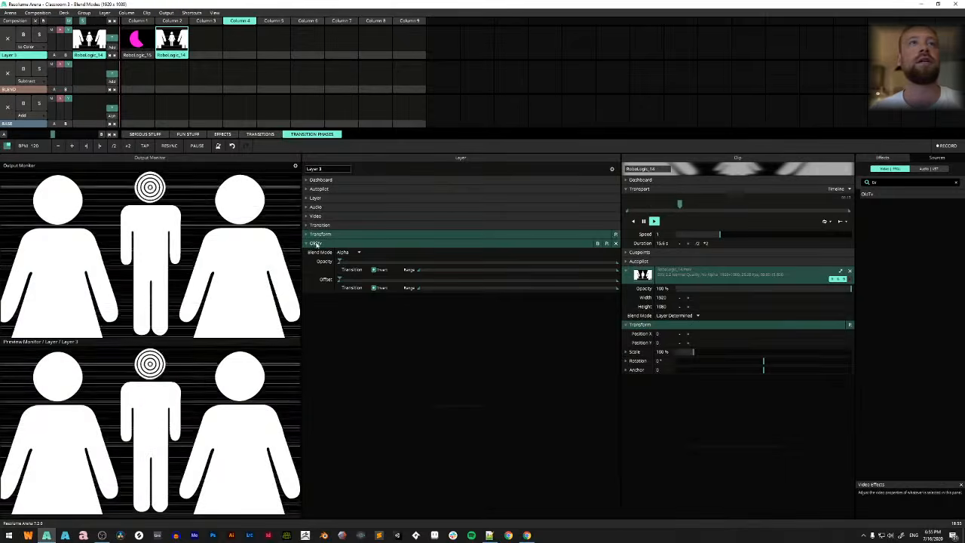
Remove OldTv from Layer 3 and clear the effects search after briefly searching "dis"
click(615, 243)
click(956, 182)
click(919, 183)
text(dis)
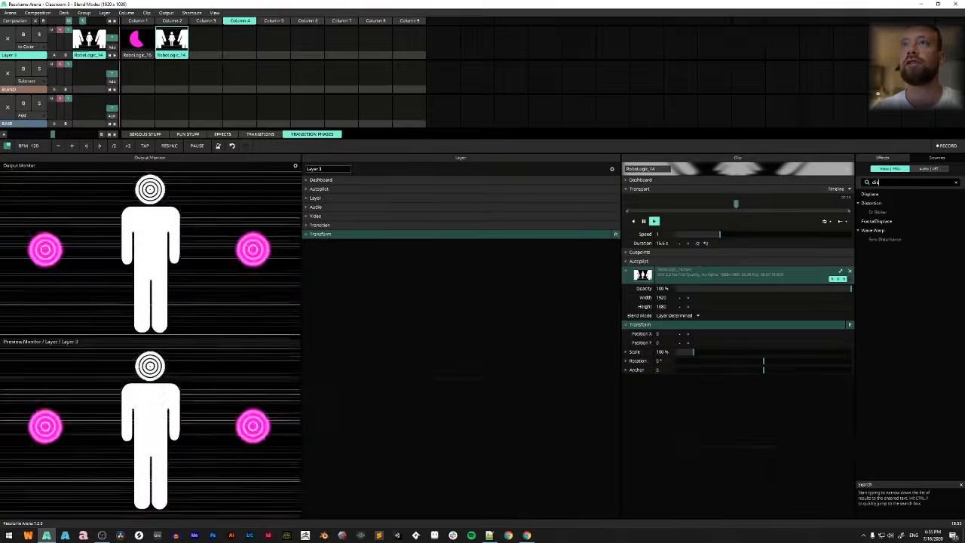
key(BackSpace)
key(BackSpace)
key(BackSpace)
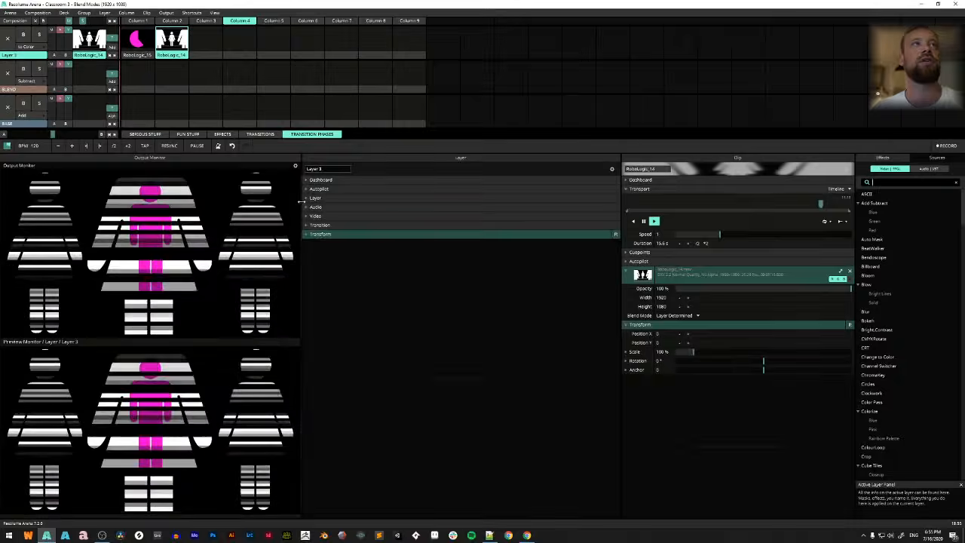
Set Layer 3's clip transition to Dissolve and test it by alternating RoboLogic_15 and RoboLogic_14, ending on RoboLogic_14
click(112, 47)
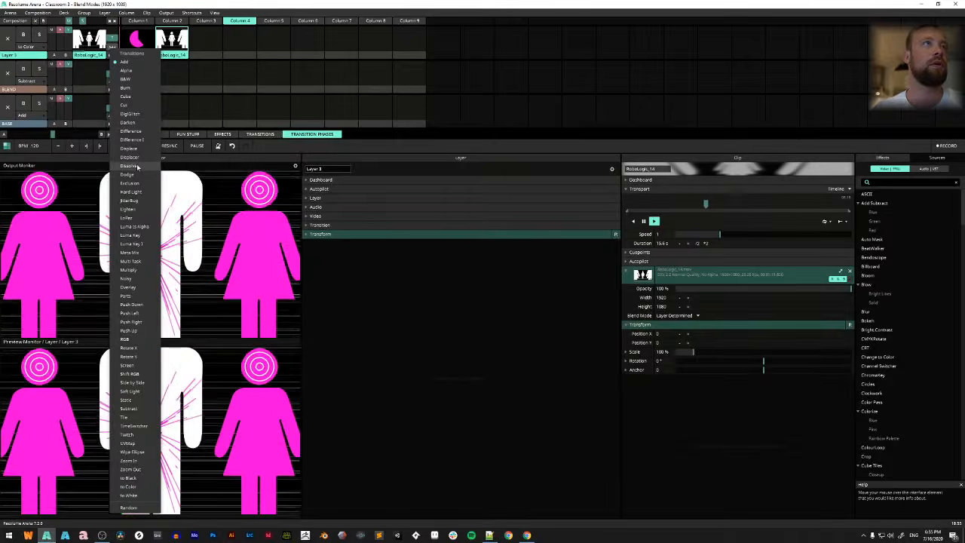
click(137, 167)
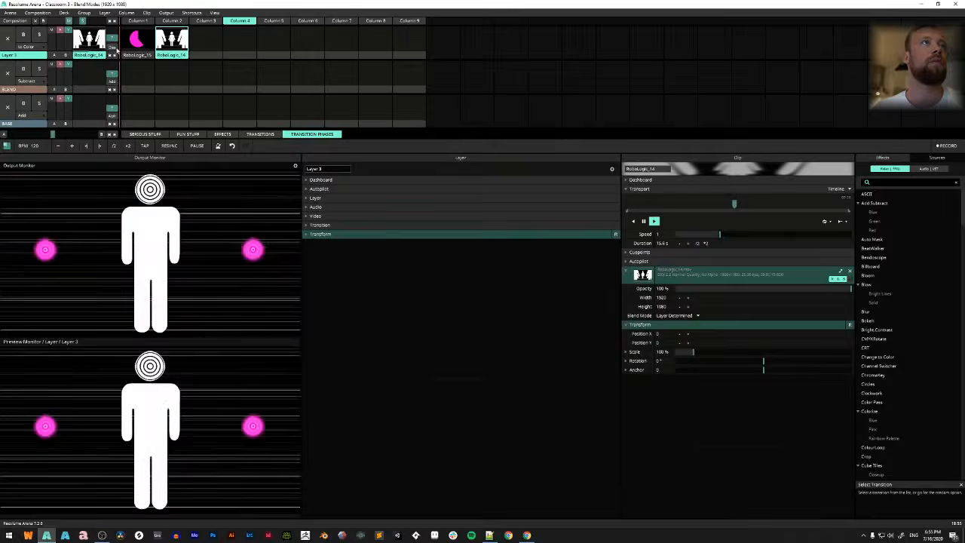
click(138, 41)
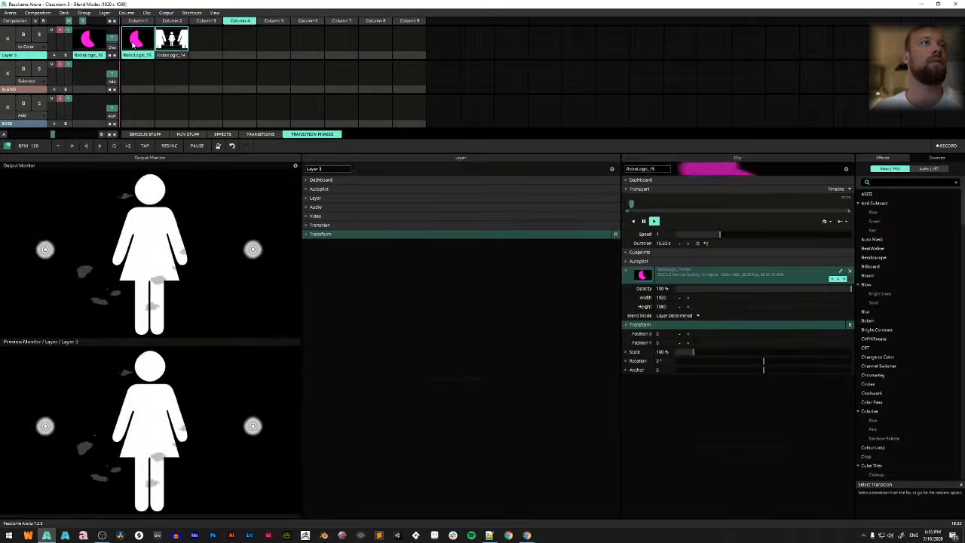
click(170, 53)
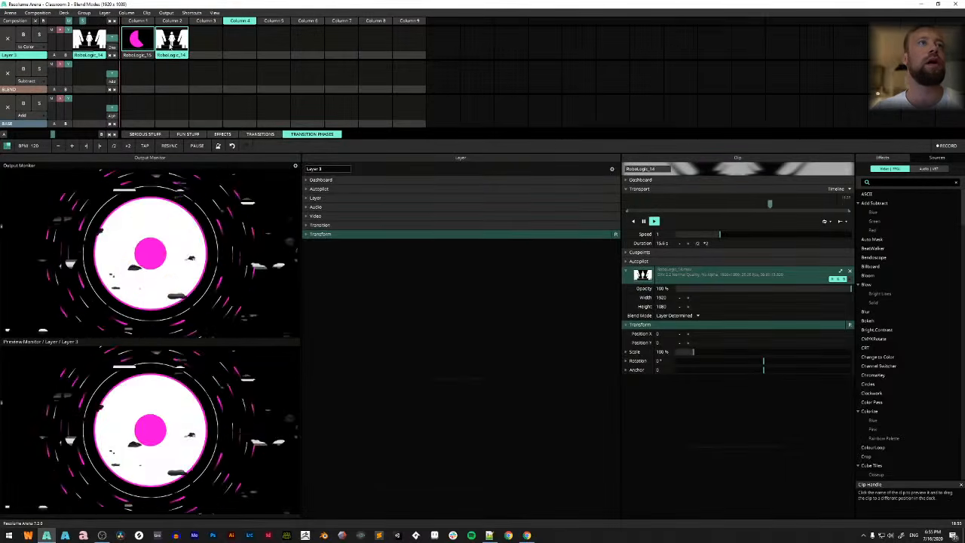
click(137, 42)
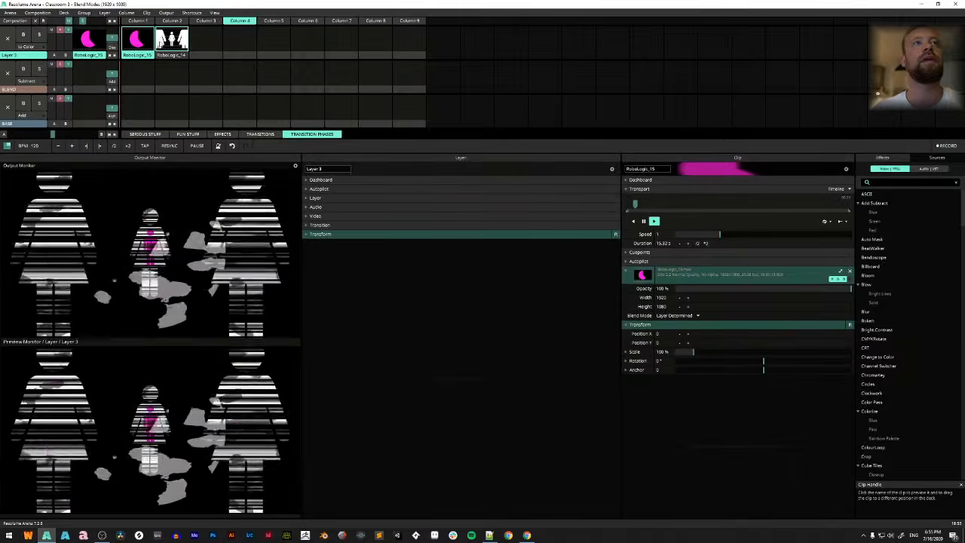
click(175, 50)
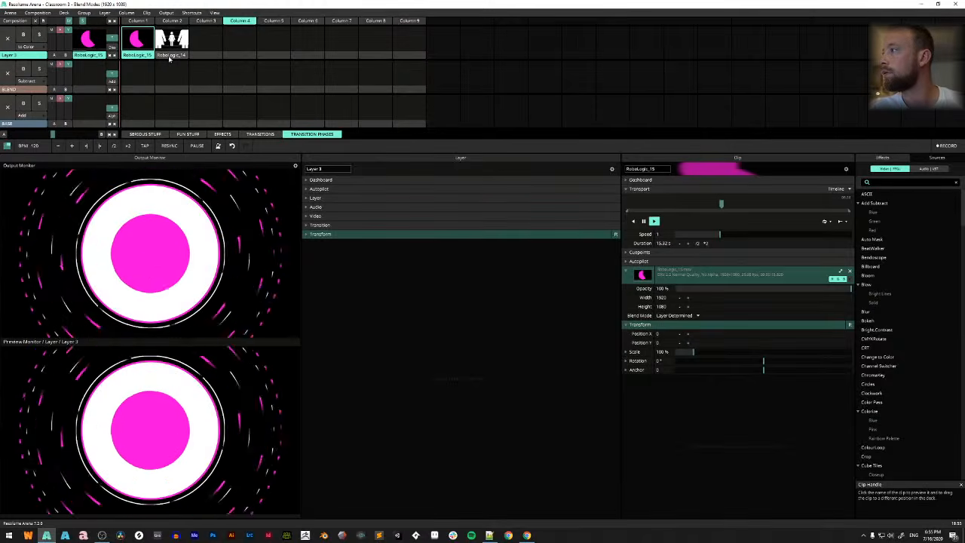
click(175, 54)
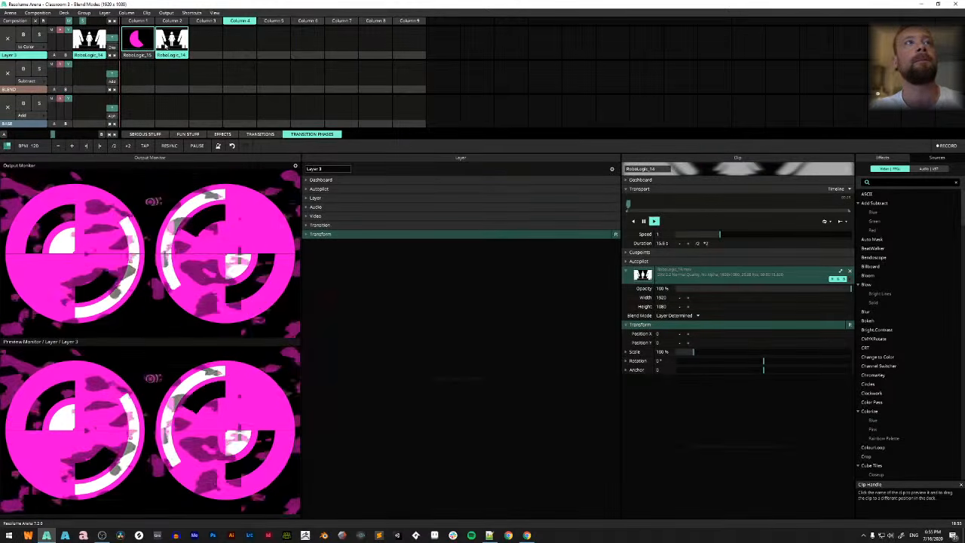
click(138, 51)
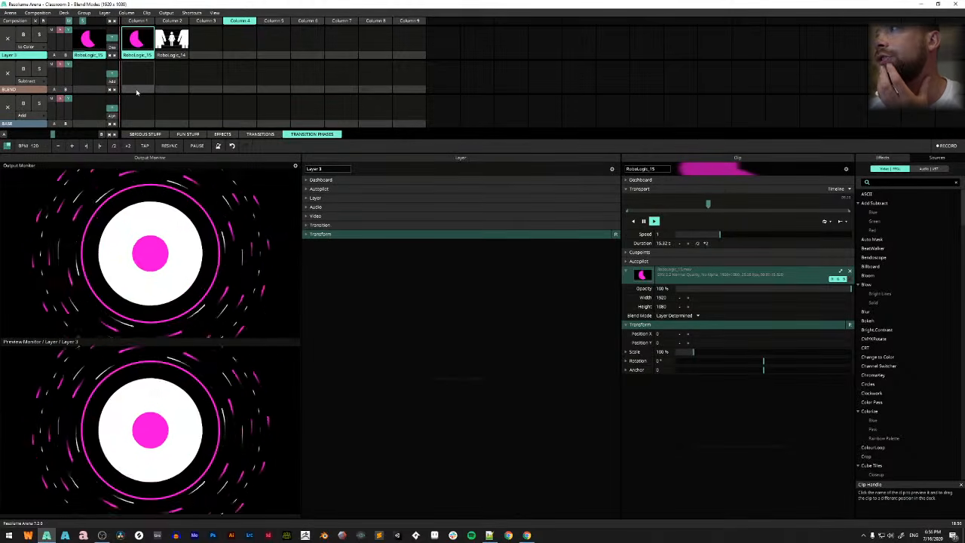
click(171, 47)
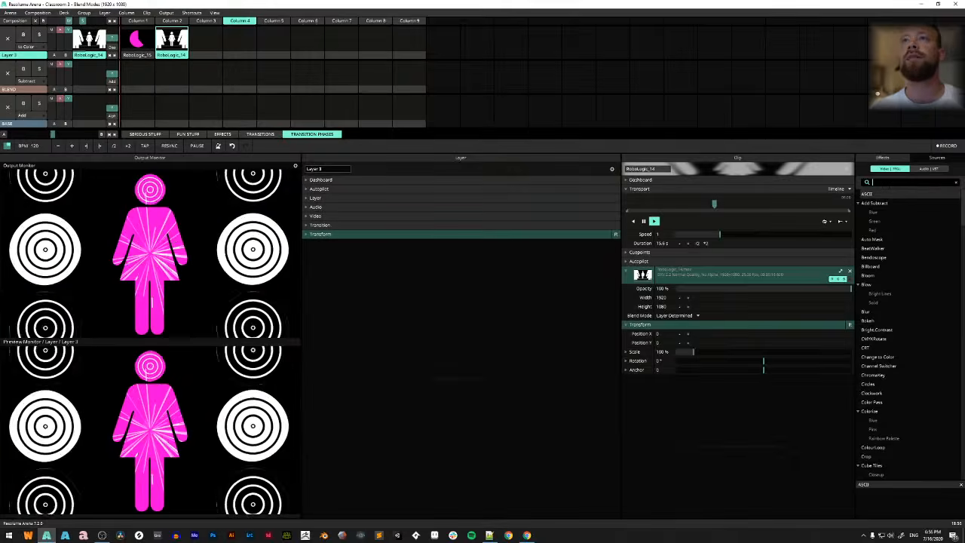
Add Solid Color to Layer 3, found by searching "soli", and try its Dissolve blend mode with Opacity lowered to 0%
text(soli)
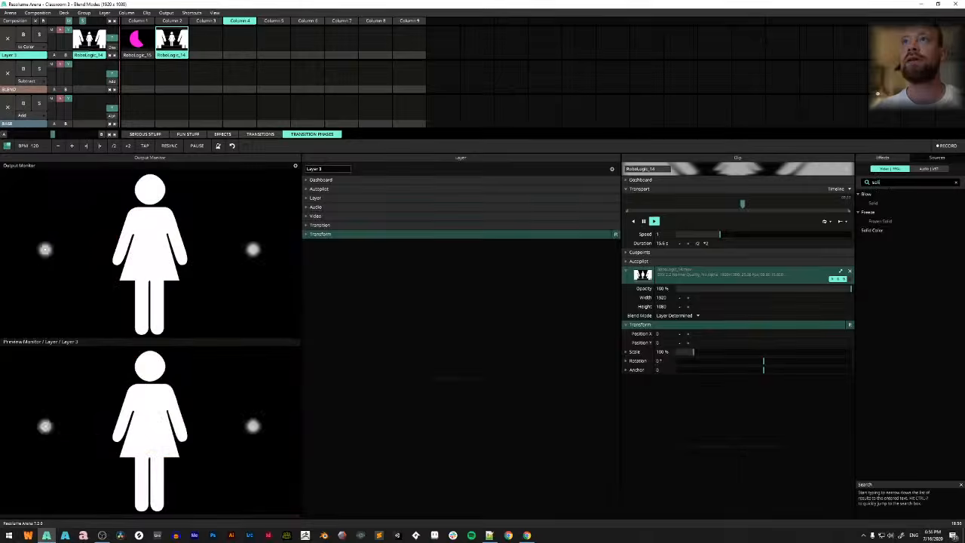
drag(879, 234, 467, 344)
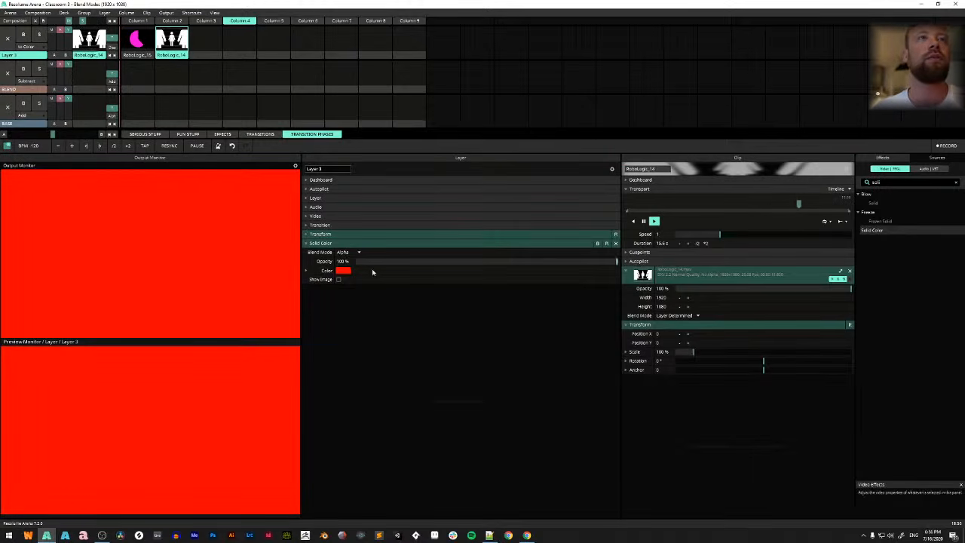
click(345, 252)
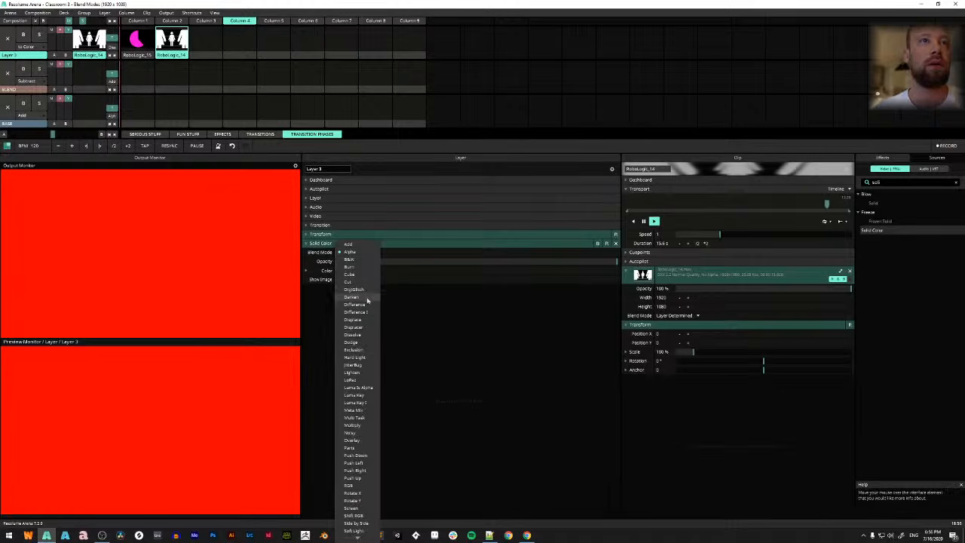
click(367, 334)
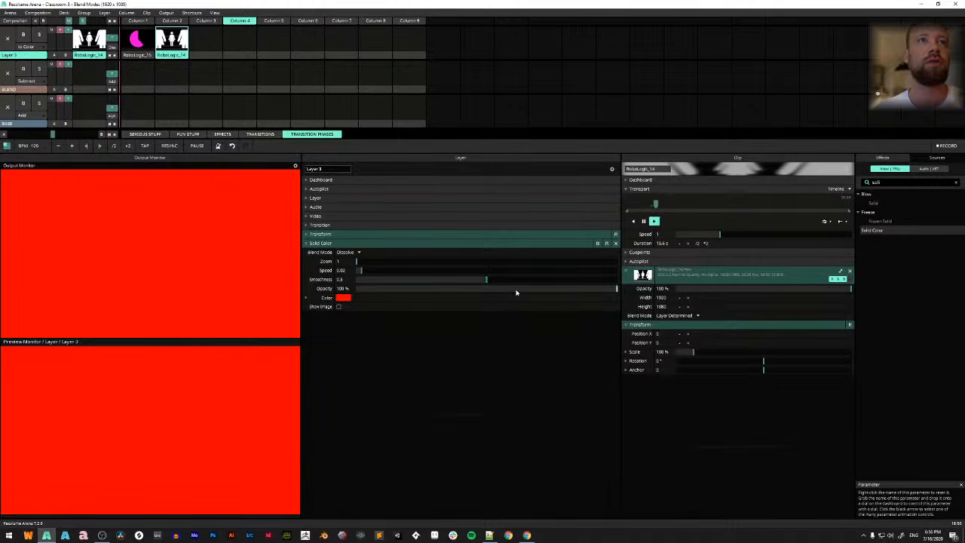
drag(516, 292, 631, 305)
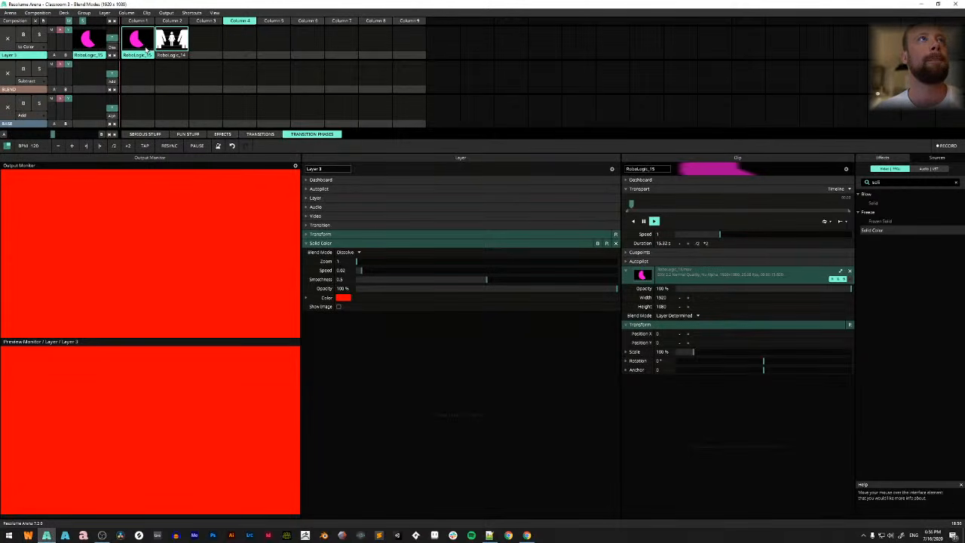
drag(535, 288, 358, 288)
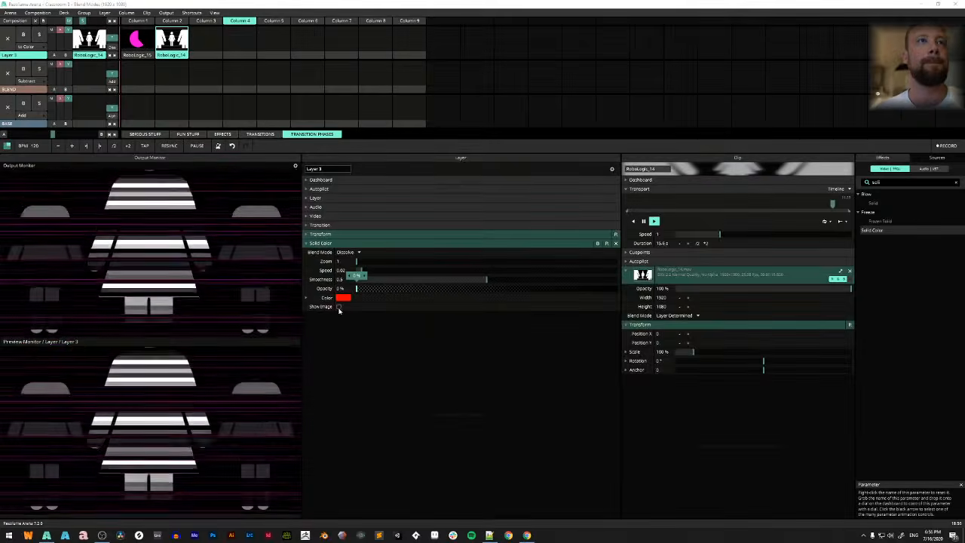
Switch Solid Color's blend mode to Add, raise its Opacity to 100%, and drive the Opacity with Transition Phase
click(350, 252)
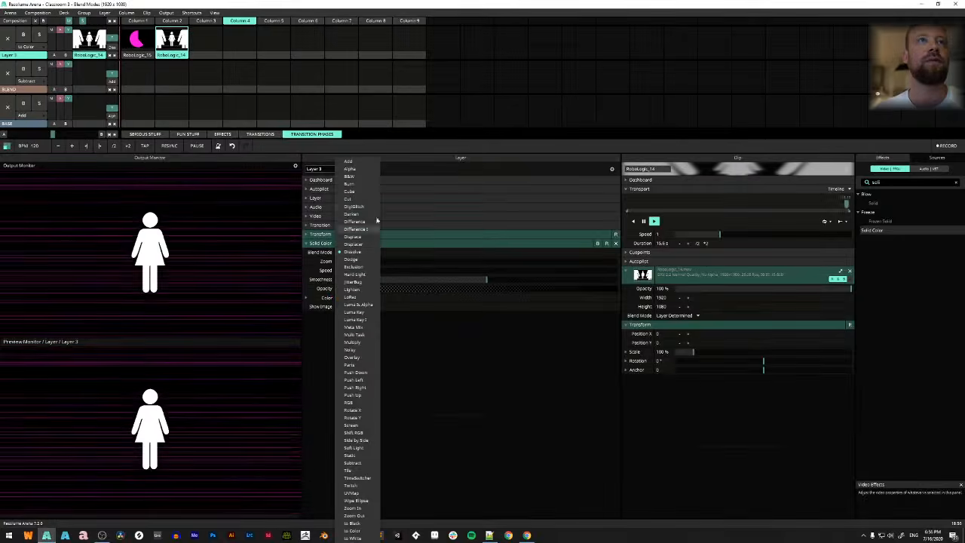
click(348, 161)
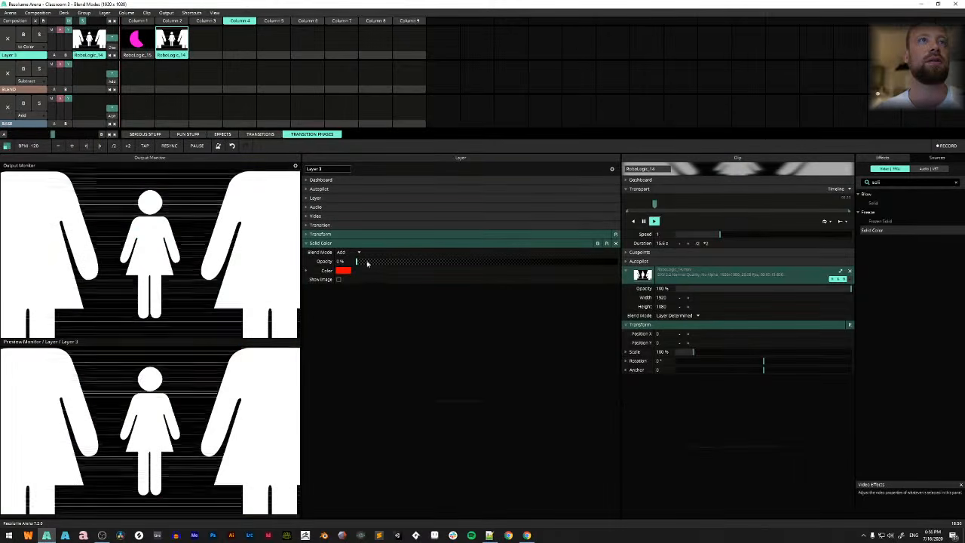
drag(367, 262, 614, 261)
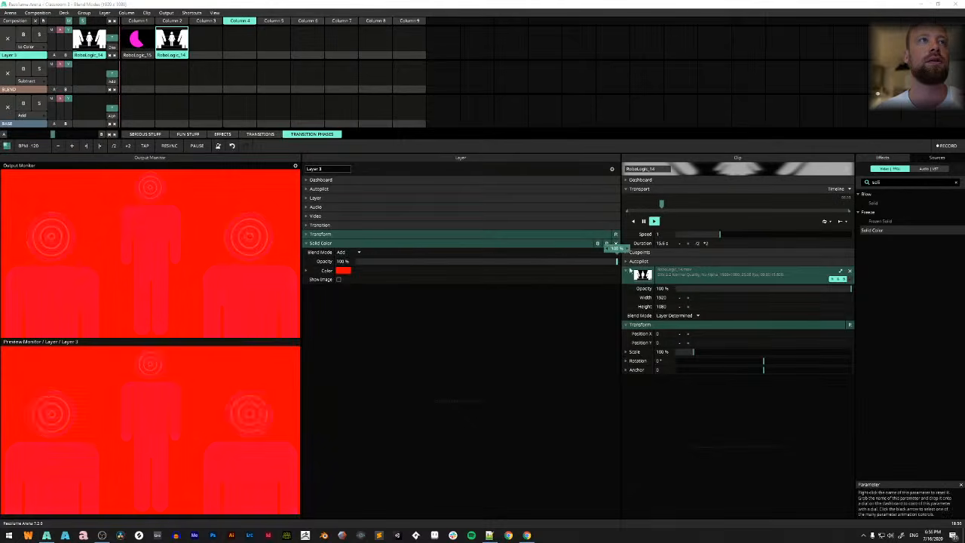
click(307, 261)
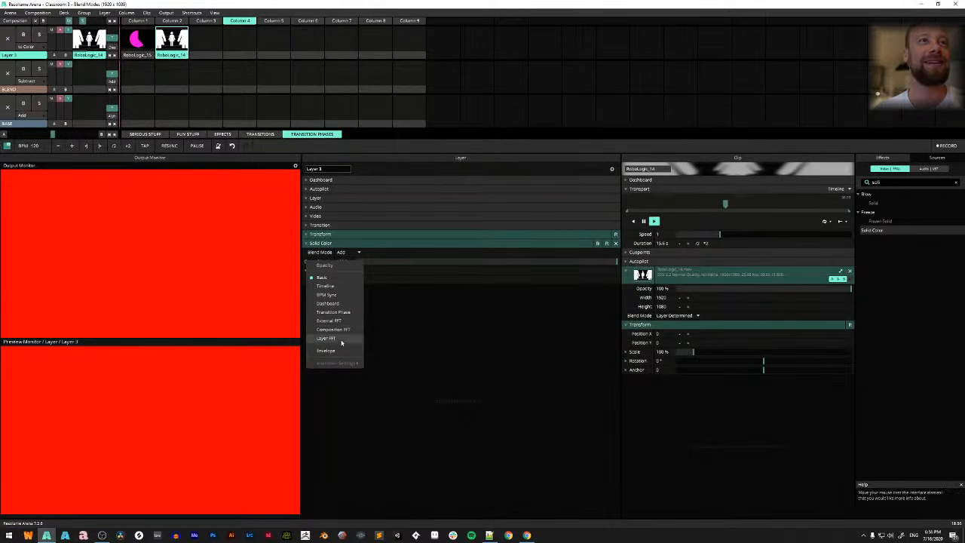
click(352, 313)
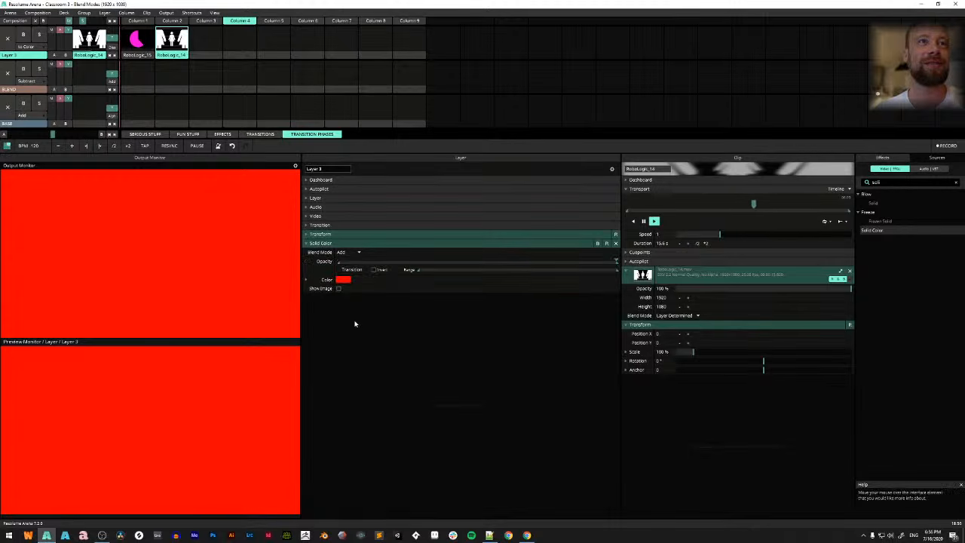
Test Solid Color's phase-driven Opacity on RoboLogic_15, invert the phase, and trigger RoboLogic_15 again from RoboLogic_14
click(137, 39)
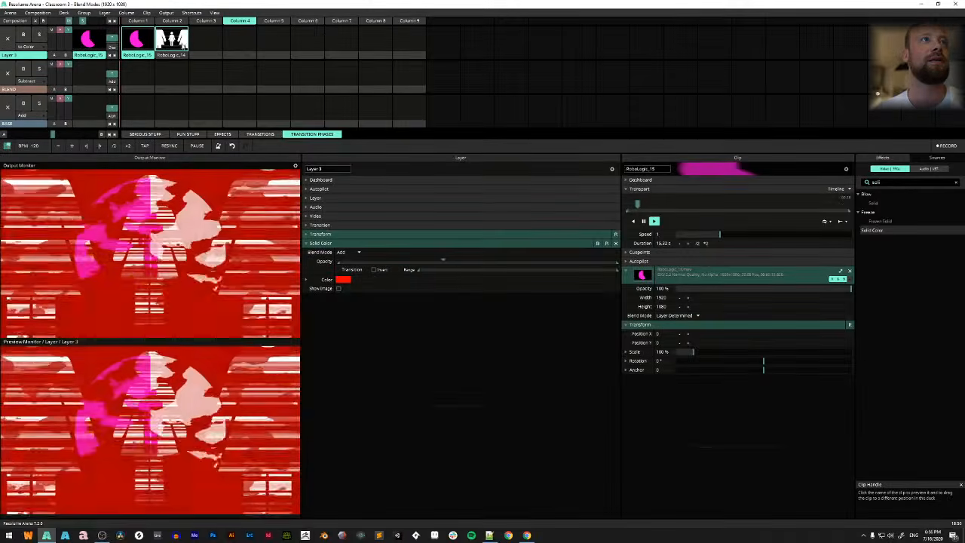
click(373, 269)
click(136, 39)
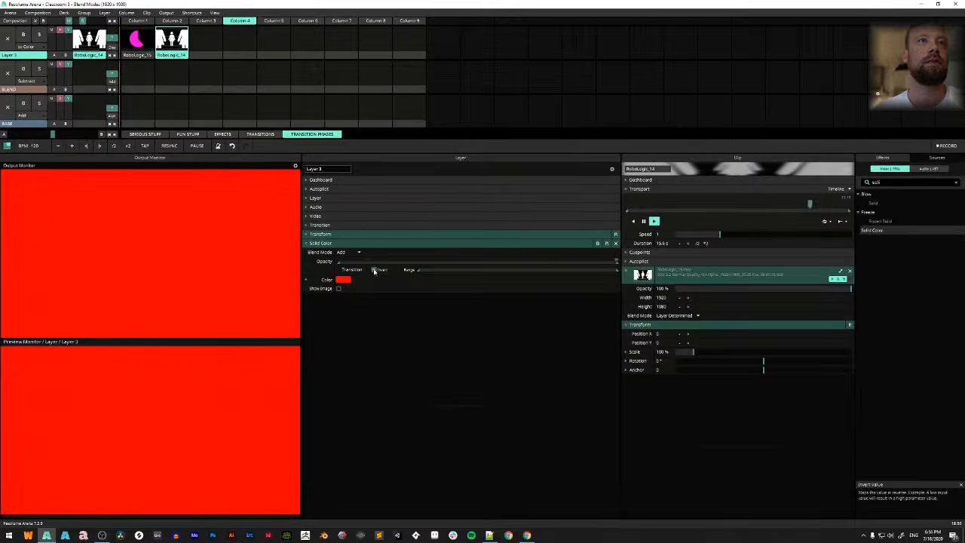
click(135, 40)
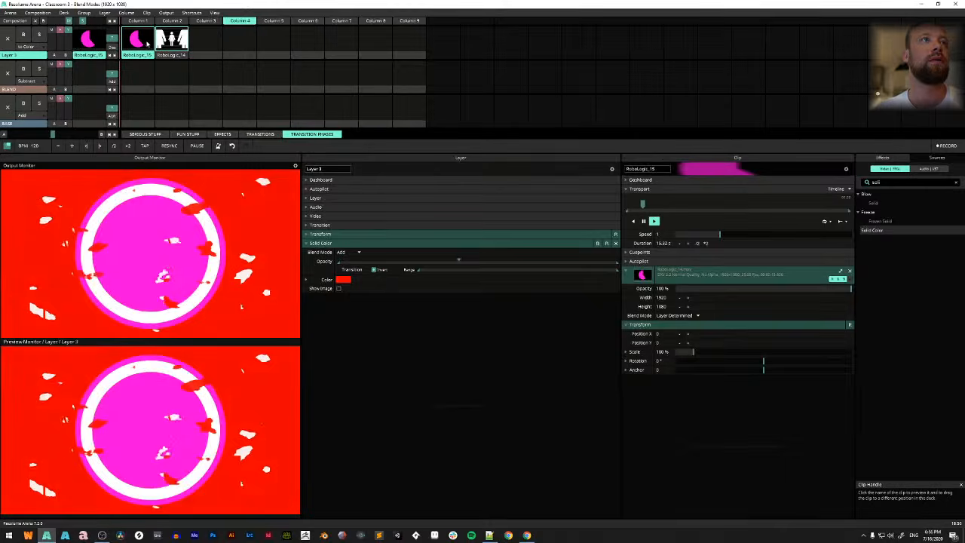
Raise the start of Solid Color's phase-driven Opacity range to about halfway and test it between RoboLogic_14 and RoboLogic_15
click(166, 43)
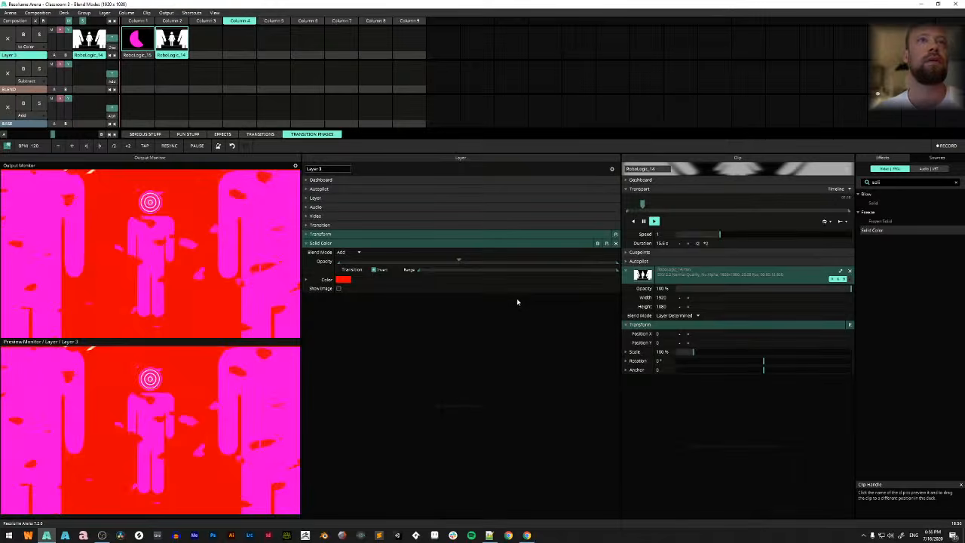
drag(419, 270, 516, 279)
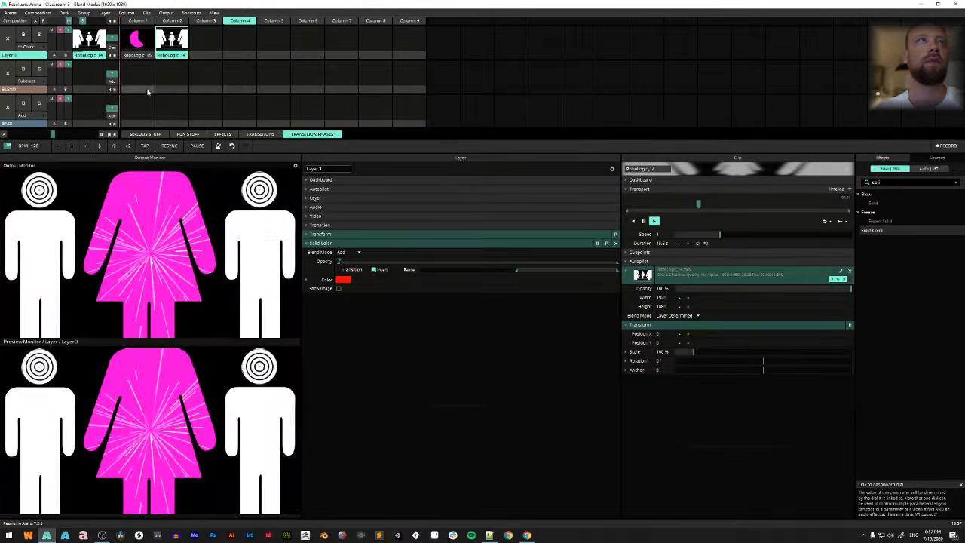
click(140, 41)
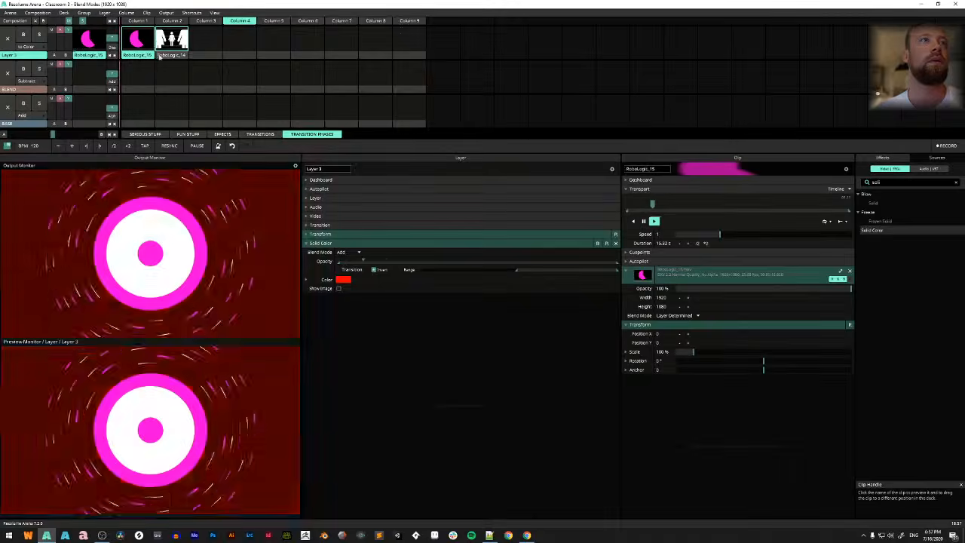
Lower the start of Solid Color's Opacity phase range and test it by alternating RoboLogic_14 and RoboLogic_15, ending on RoboLogic_14
drag(535, 262, 462, 285)
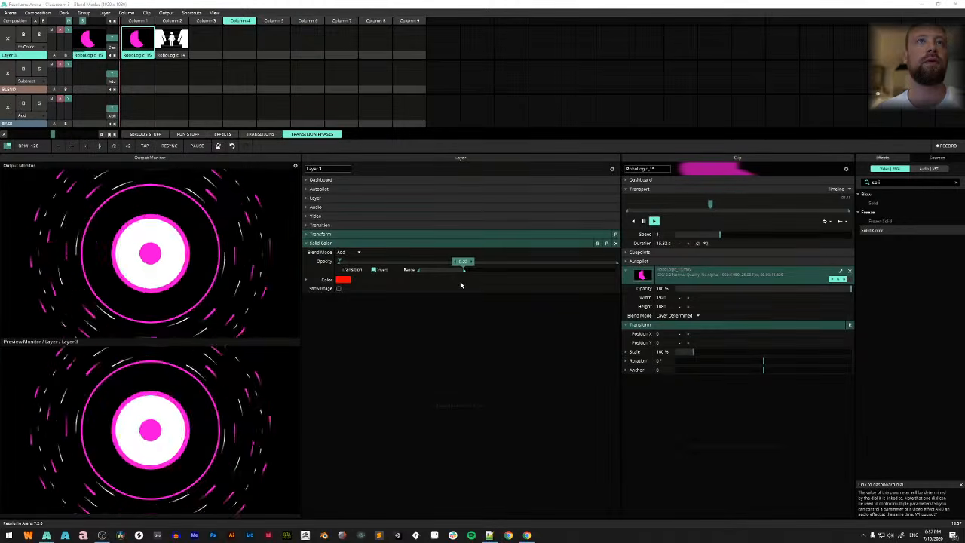
click(172, 39)
click(135, 41)
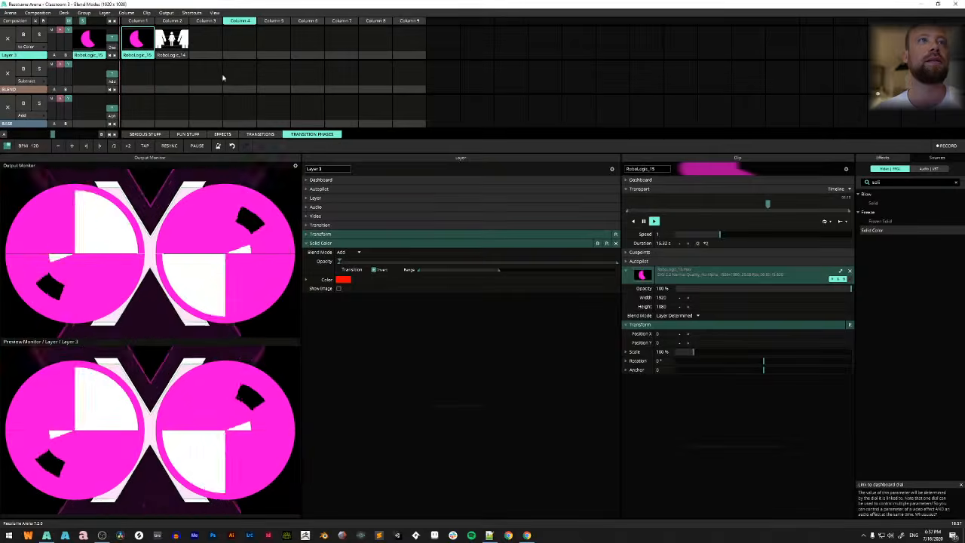
click(172, 39)
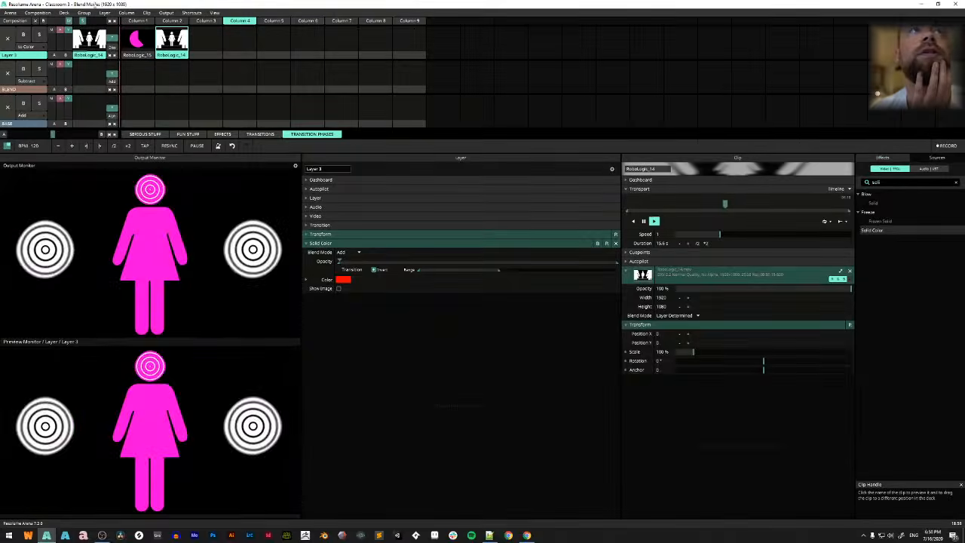
Search the video effects for "slice"
click(166, 13)
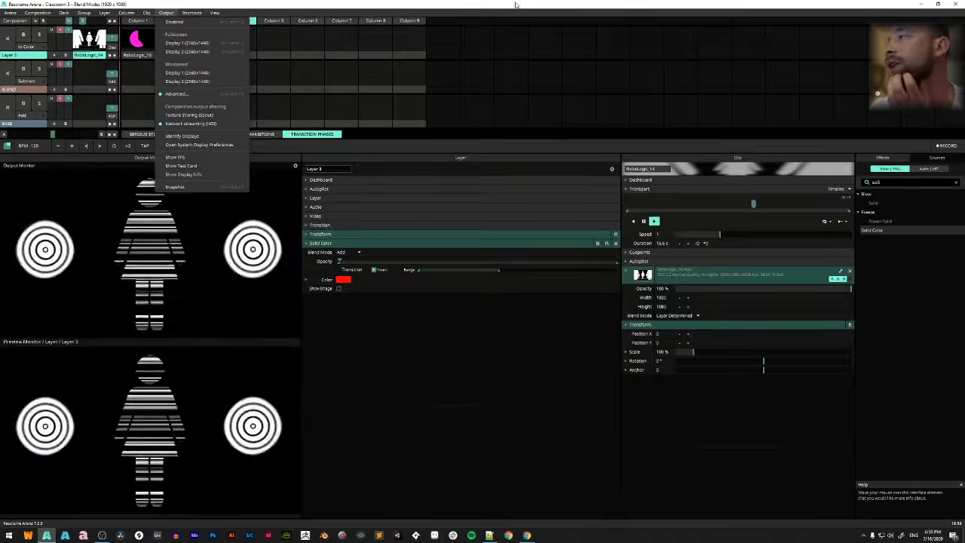
click(573, 19)
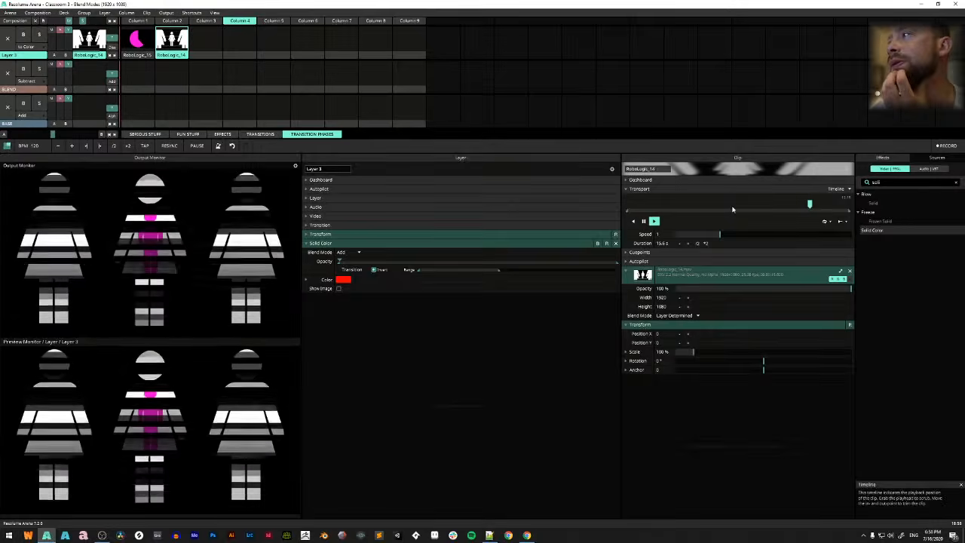
click(874, 182)
text(slice)
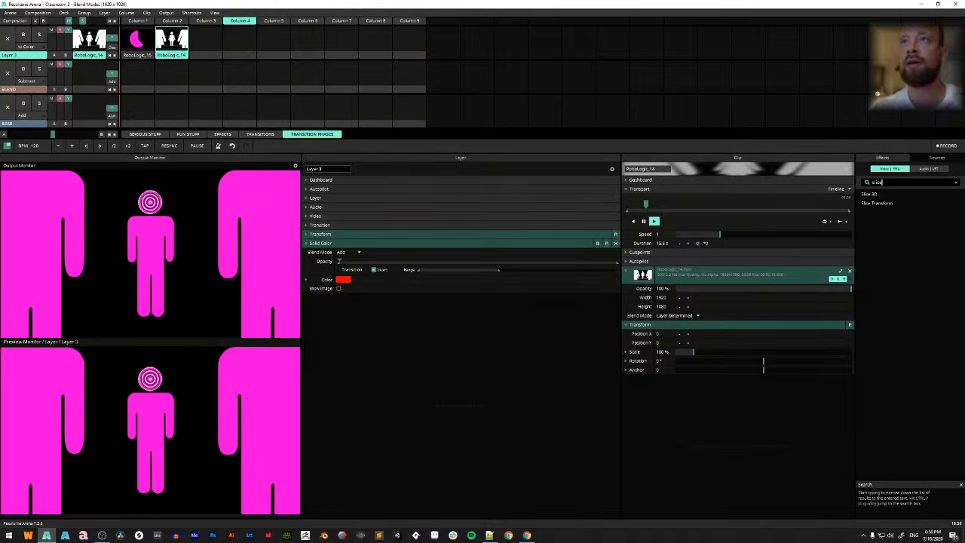